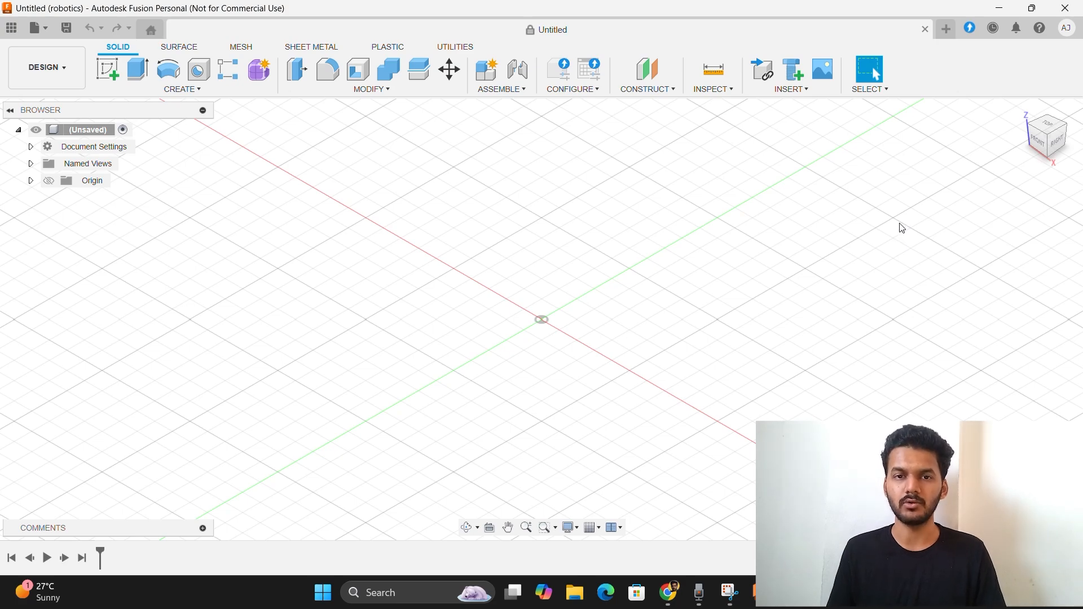
# Start a new sketch on the horizontal XY plane, viewed from the top
pyautogui.click(1043, 141)
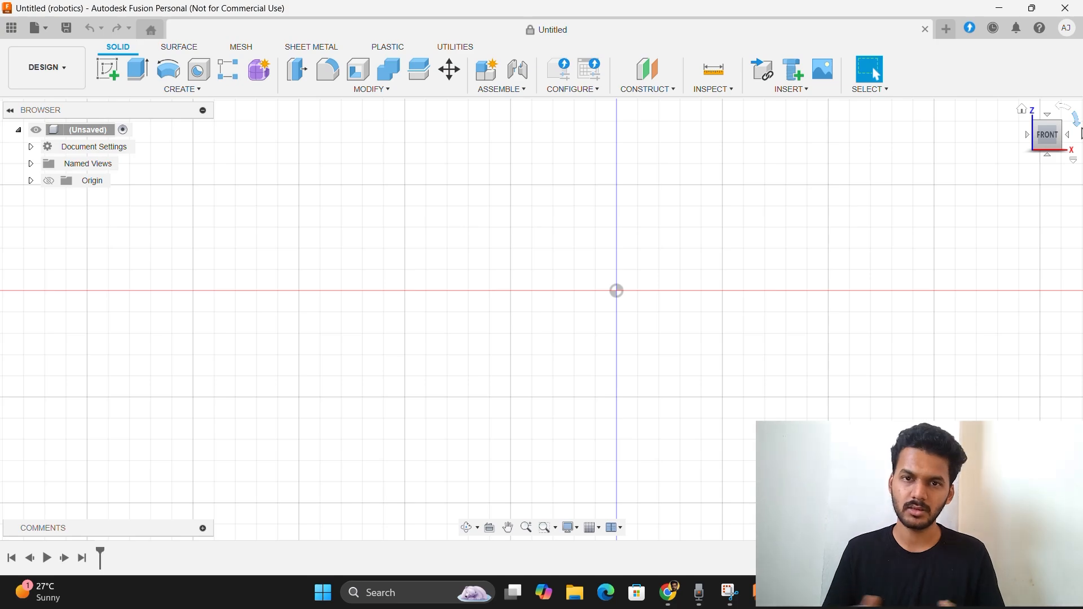
pyautogui.rightClick(1076, 127)
pyautogui.click(778, 262)
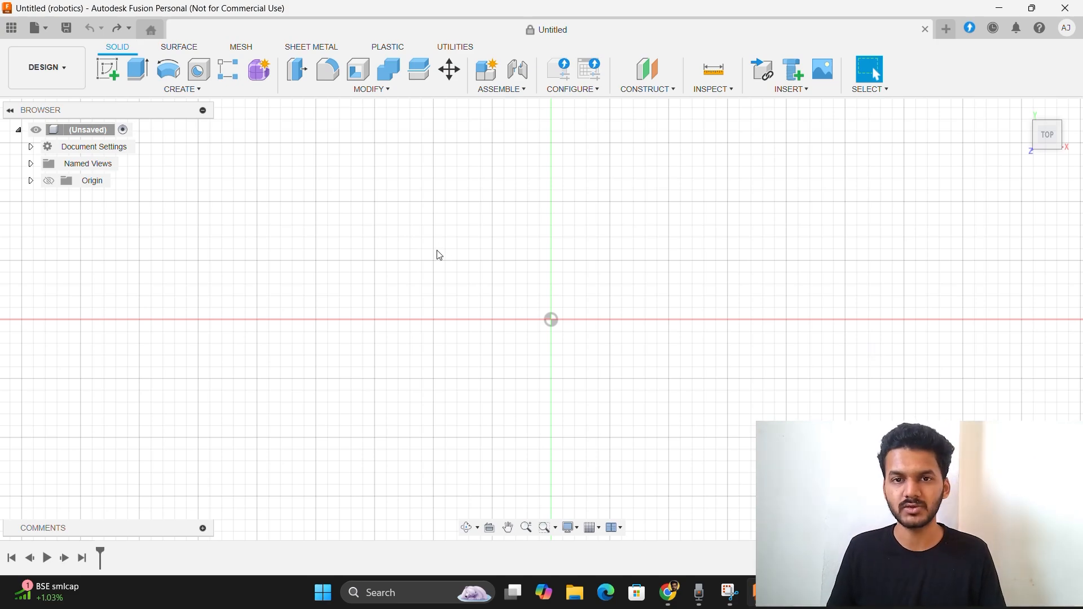
pyautogui.click(108, 69)
pyautogui.click(576, 292)
pyautogui.click(601, 292)
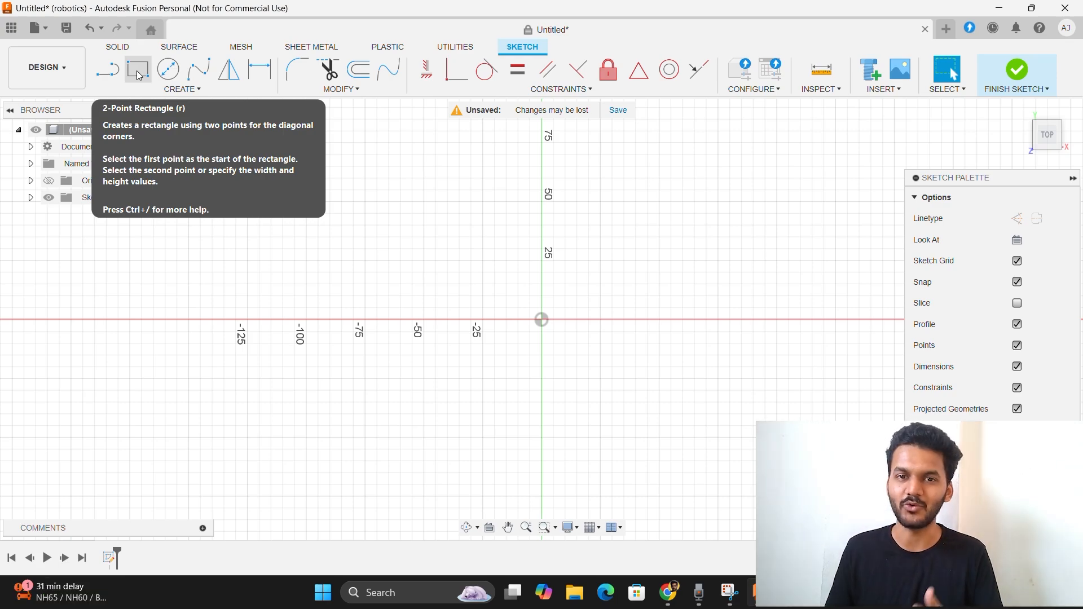
# Sketch a center rectangle on the origin, 150 mm wide and about 71 mm high
pyautogui.click(183, 90)
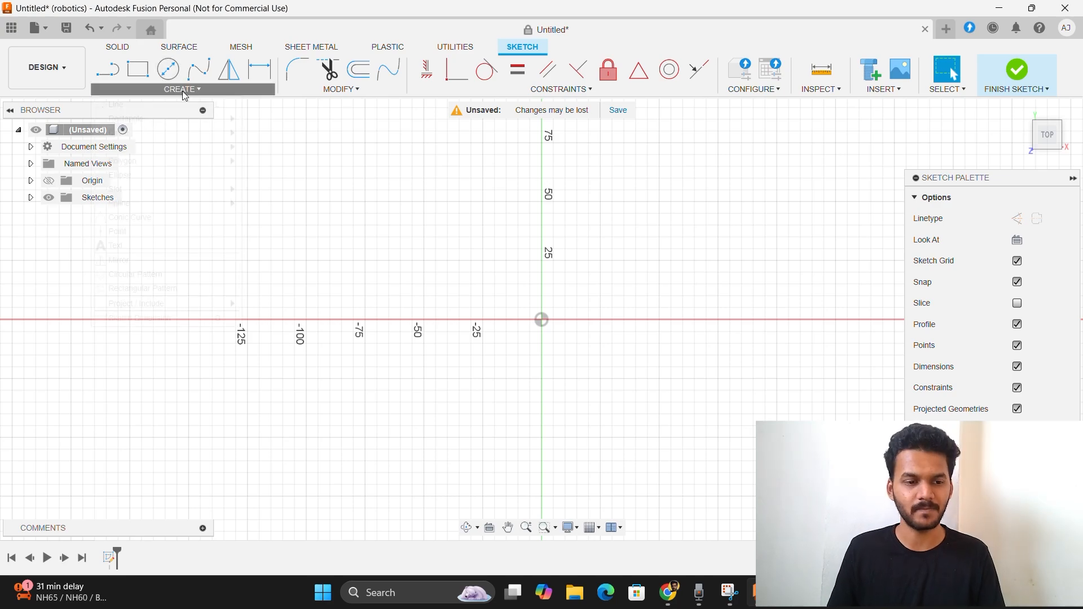
pyautogui.click(182, 90)
pyautogui.moveTo(181, 120)
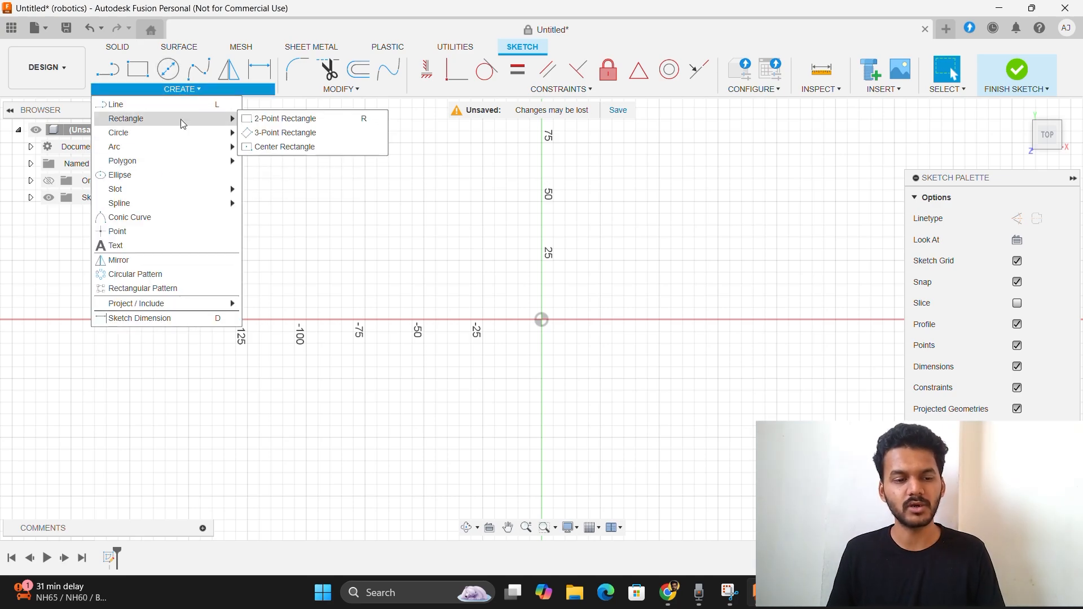
pyautogui.click(280, 148)
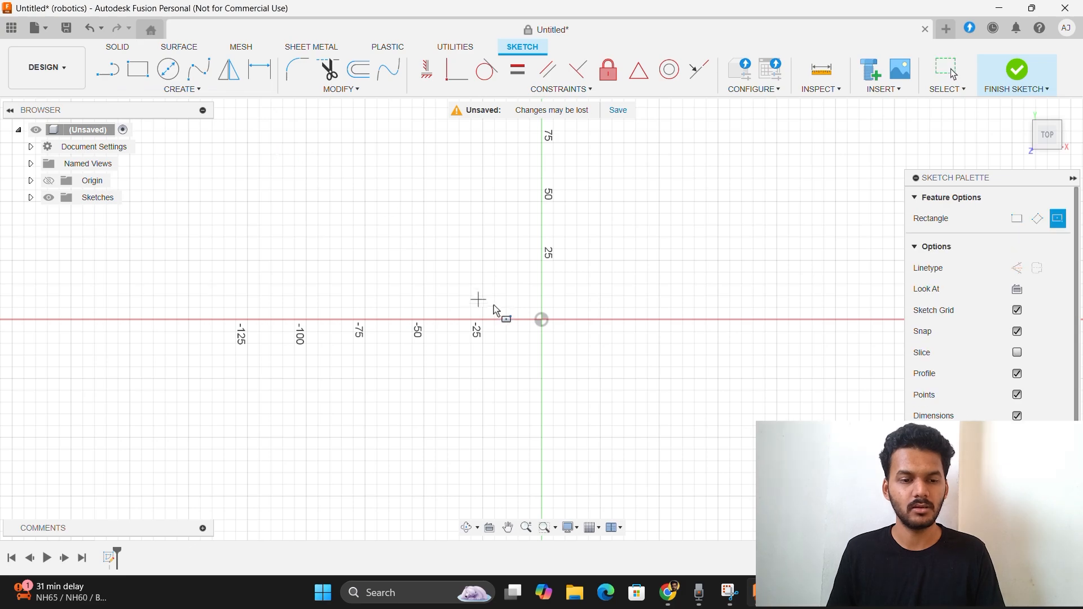
pyautogui.click(542, 320)
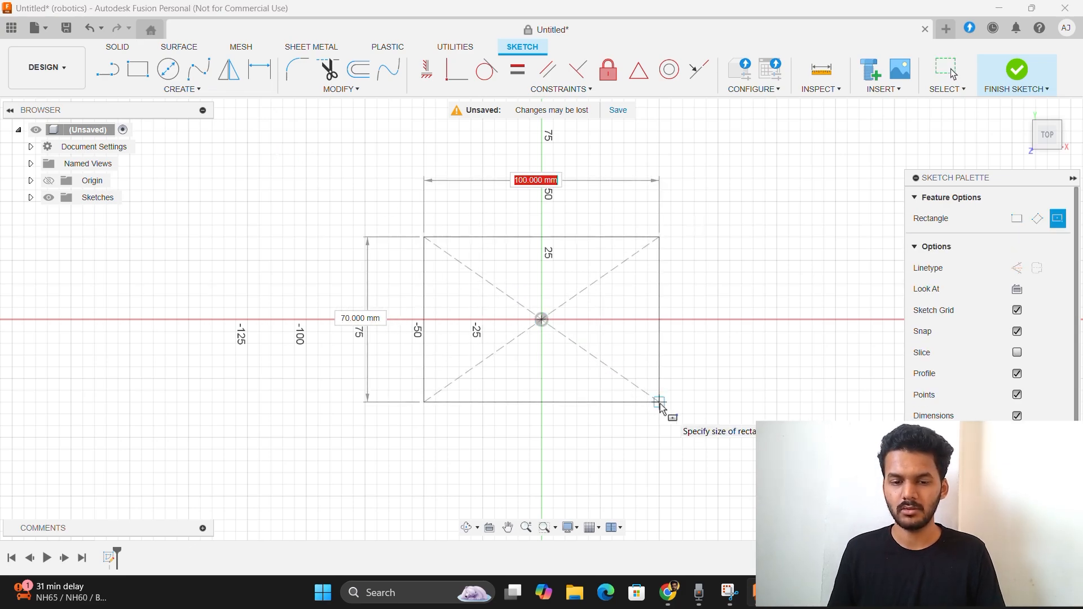
pyautogui.write('150')
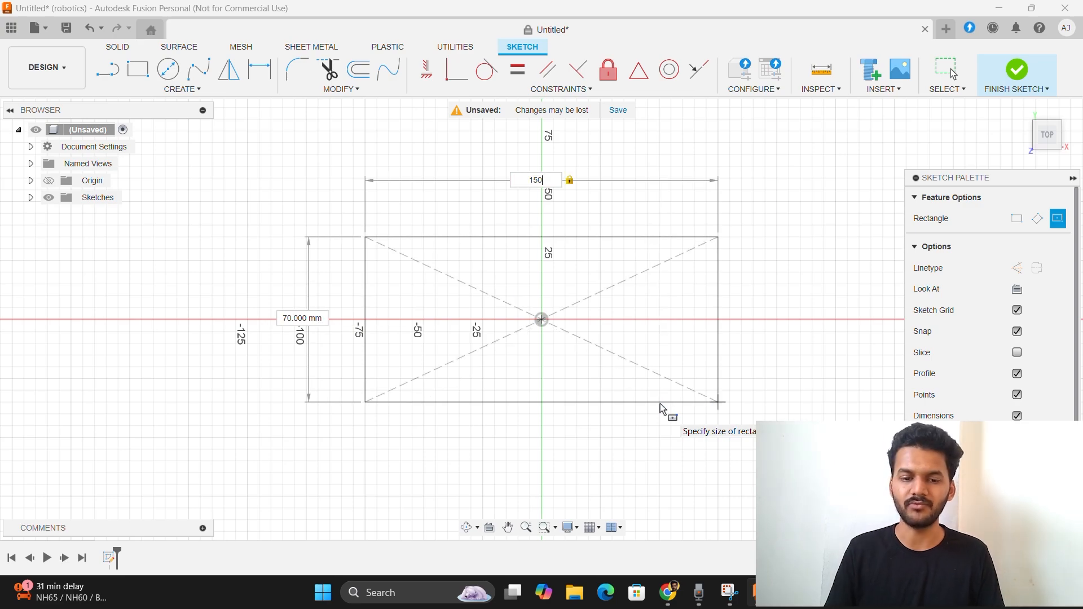
pyautogui.press('Return')
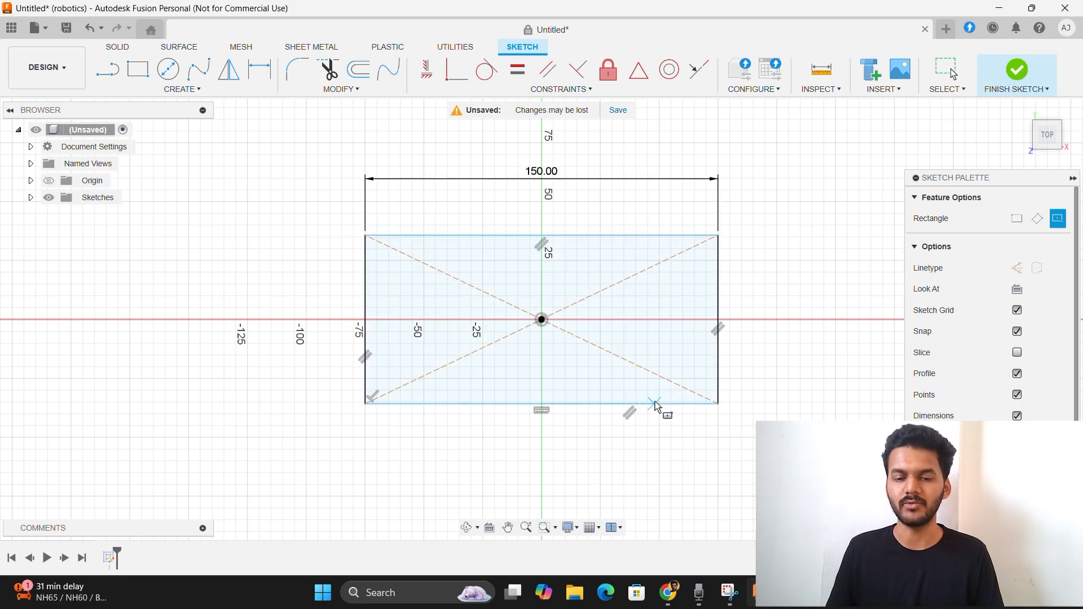
pyautogui.rightClick(751, 305)
pyautogui.click(712, 299)
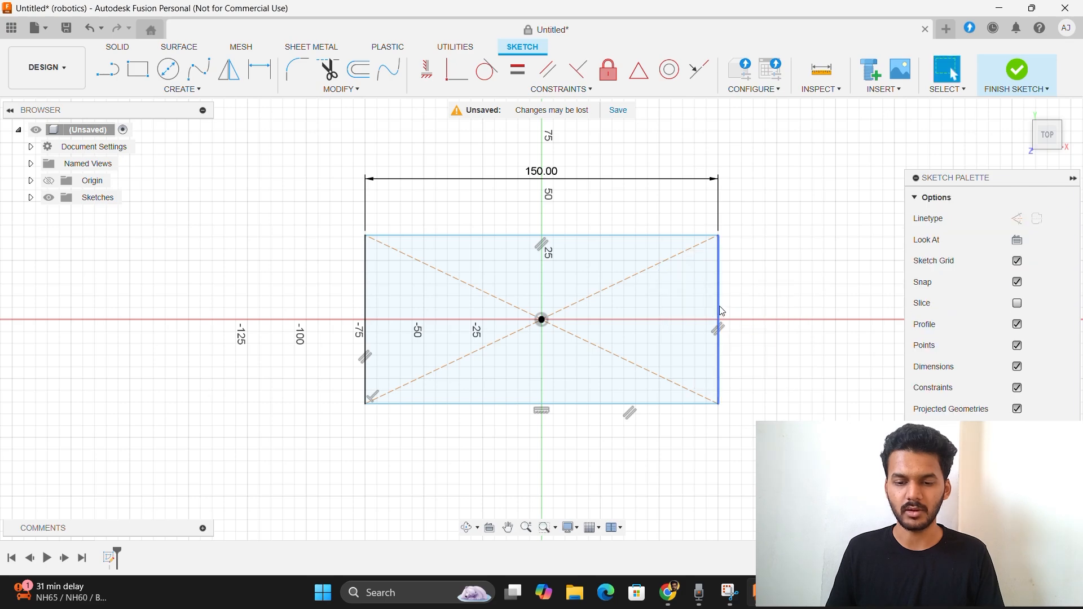
pyautogui.click(719, 311)
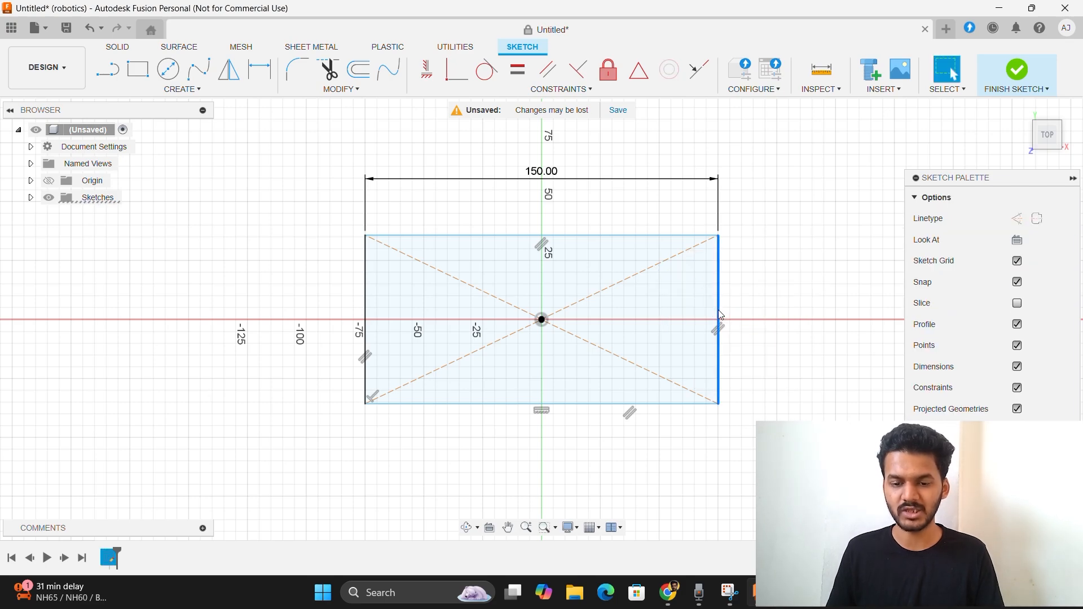
pyautogui.doubleClick(719, 311)
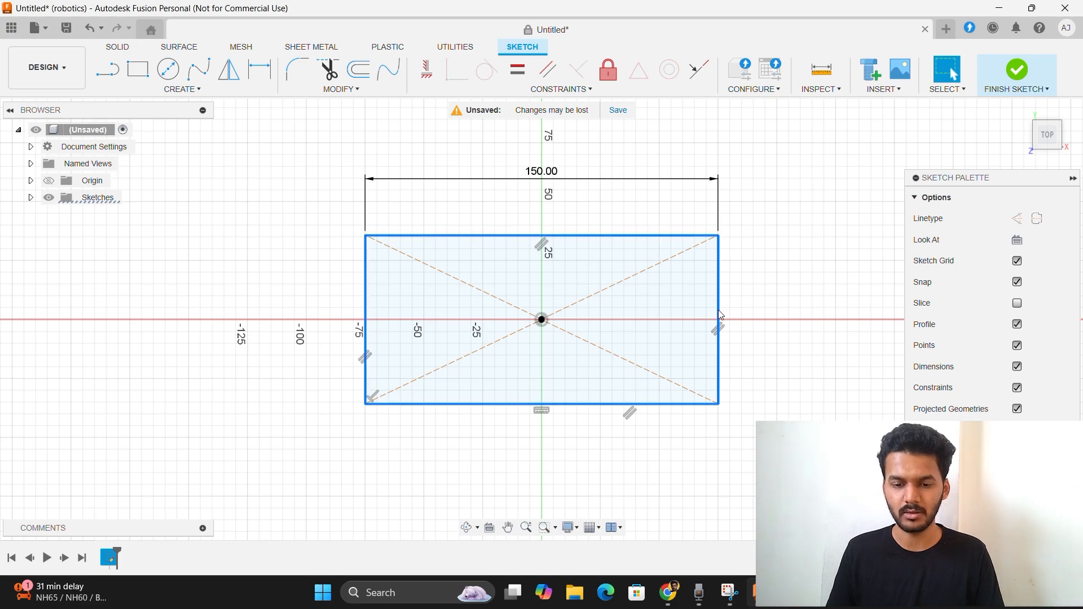
pyautogui.rightClick(720, 314)
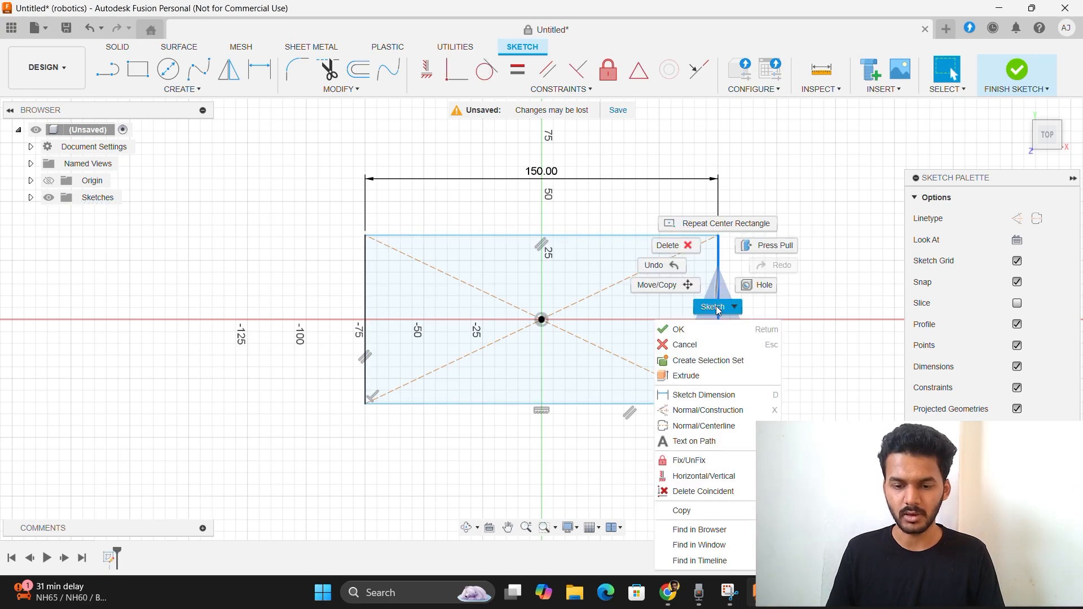
pyautogui.click(728, 224)
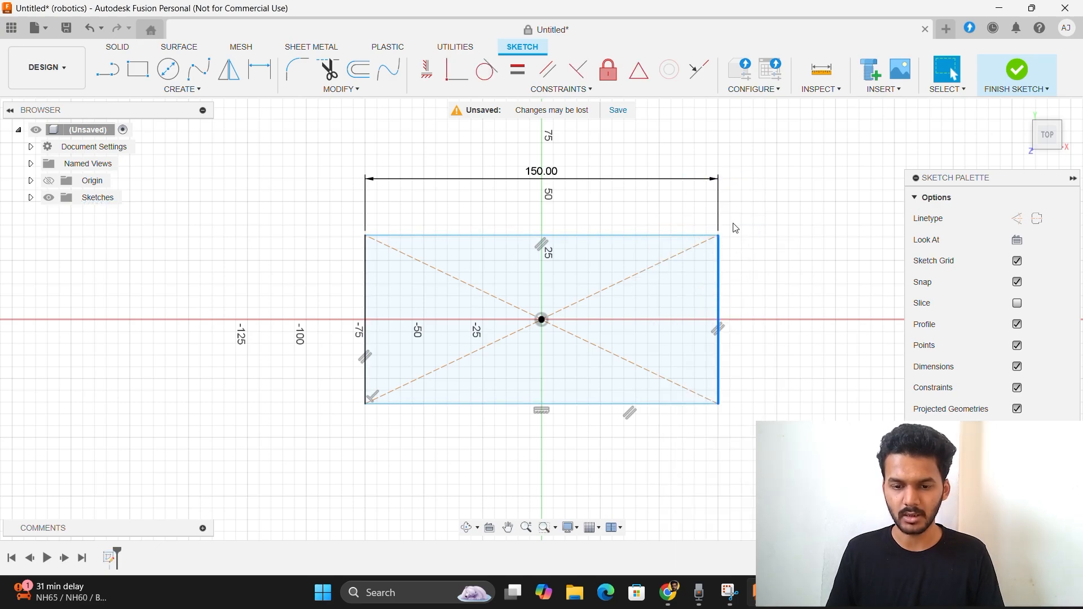
pyautogui.click(718, 320)
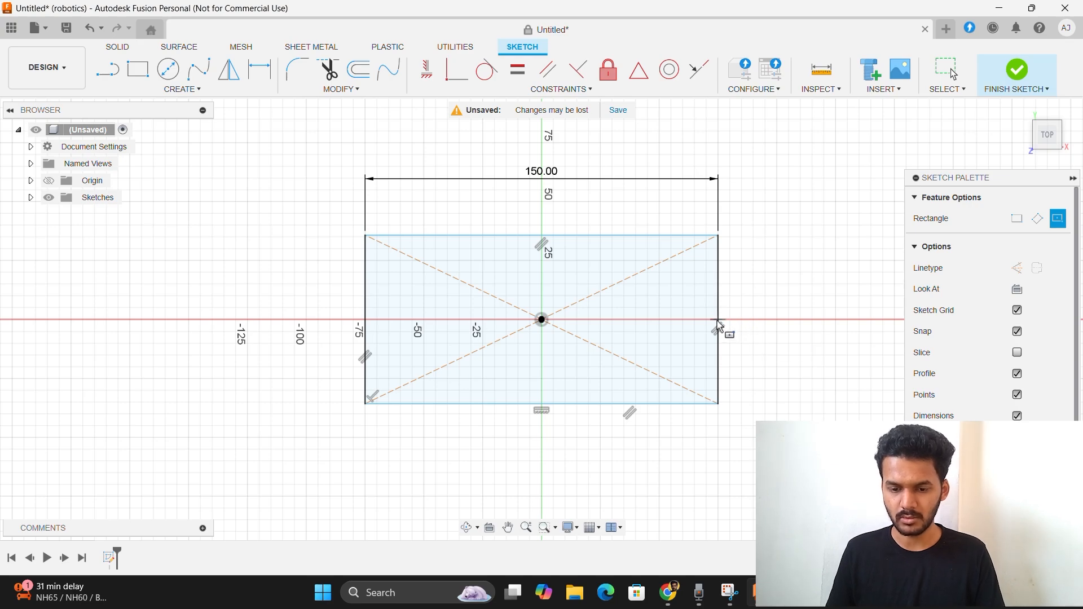
pyautogui.rightClick(755, 251)
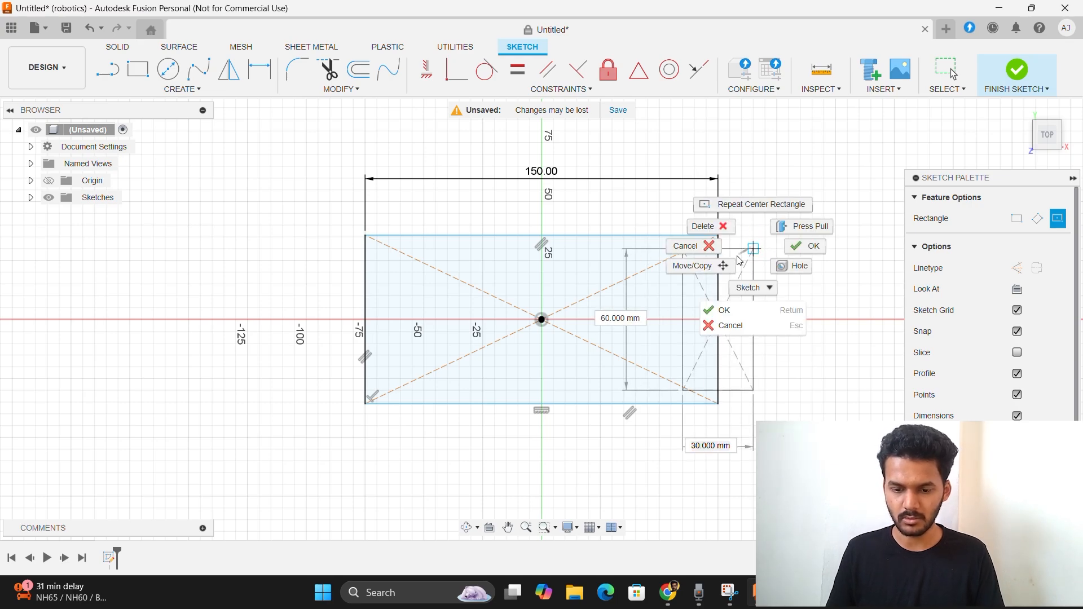
pyautogui.click(692, 245)
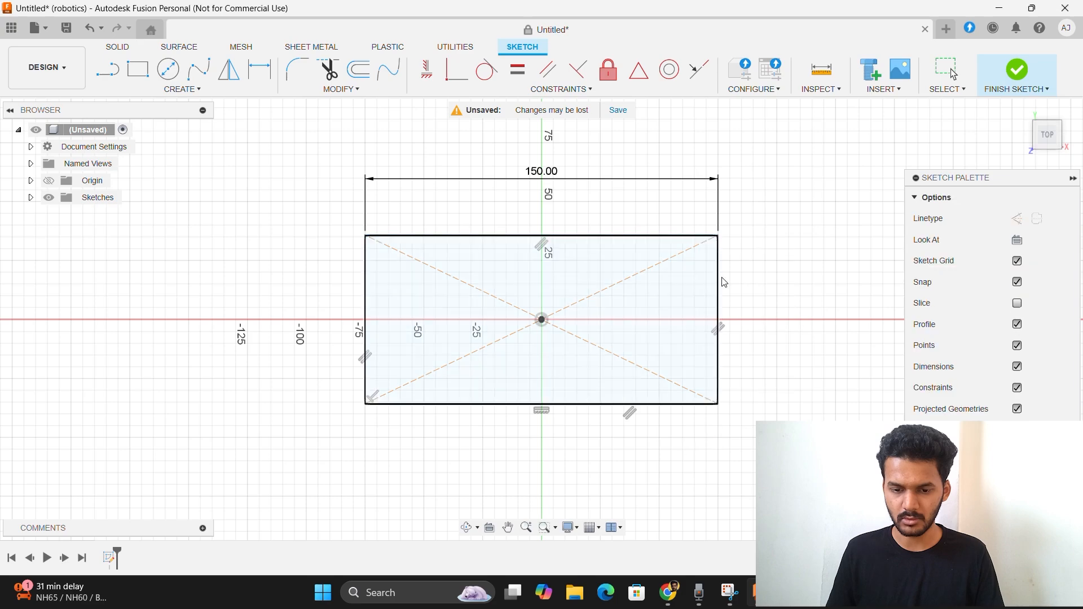
# Dimension the rectangle's right vertical edge to 100 mm and finish the sketch
pyautogui.click(718, 328)
pyautogui.rightClick(718, 328)
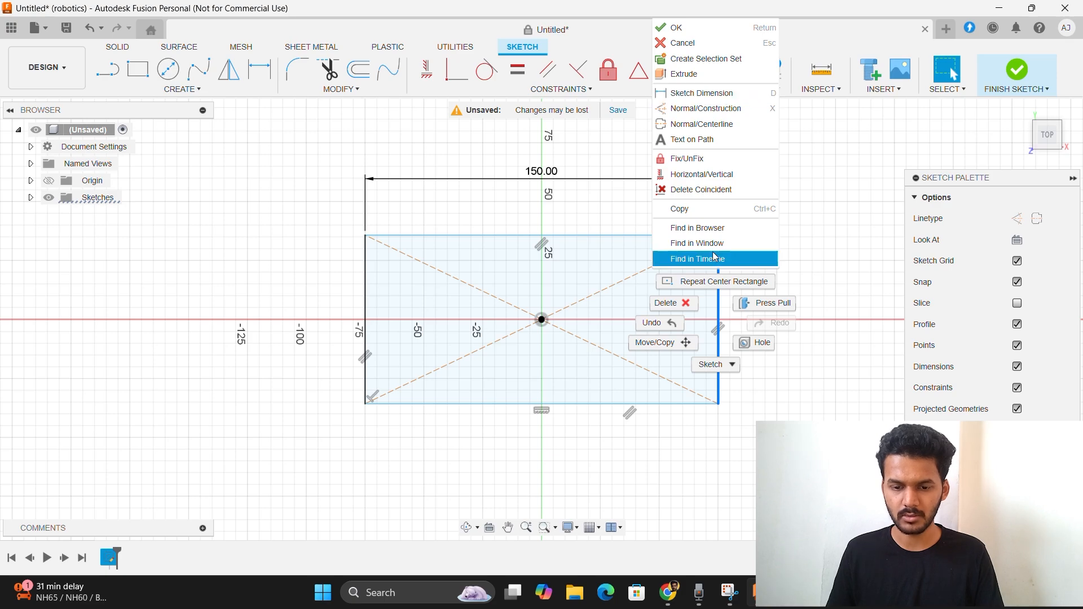
pyautogui.click(705, 93)
pyautogui.click(722, 309)
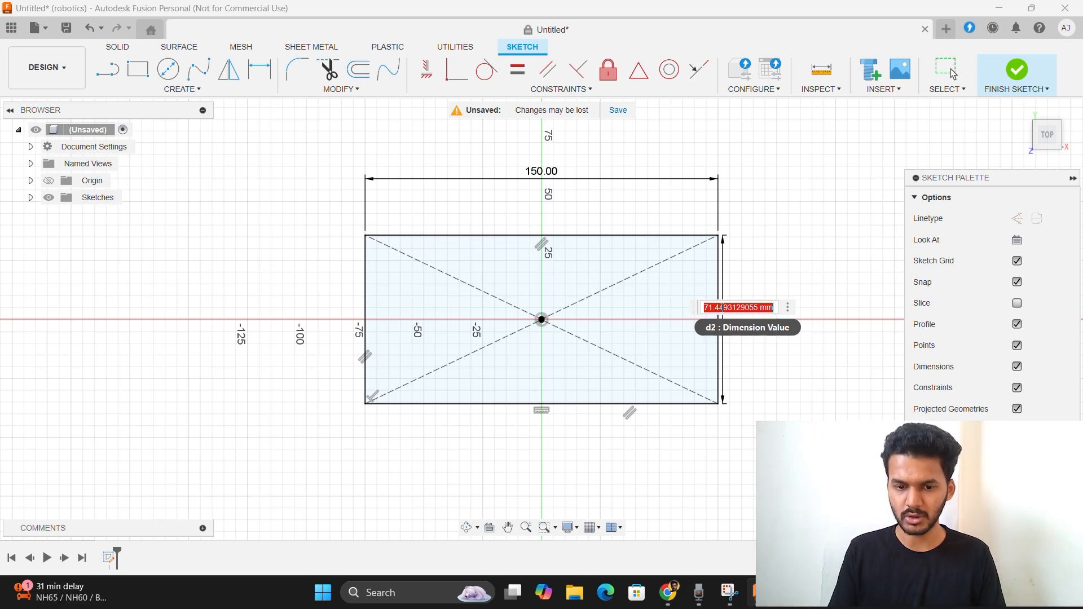
pyautogui.write('100')
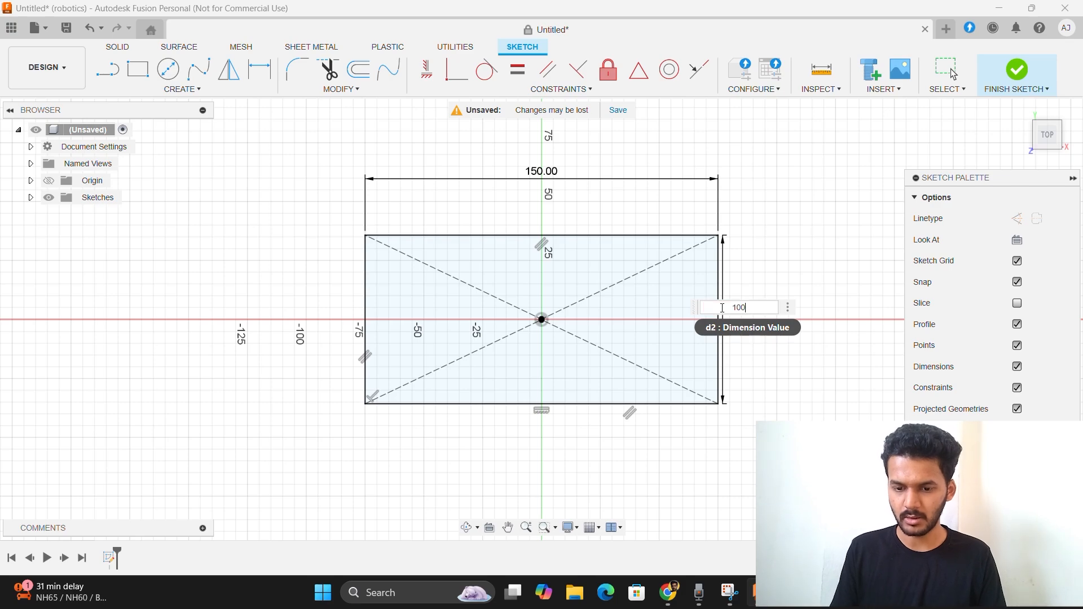
pyautogui.press('Return')
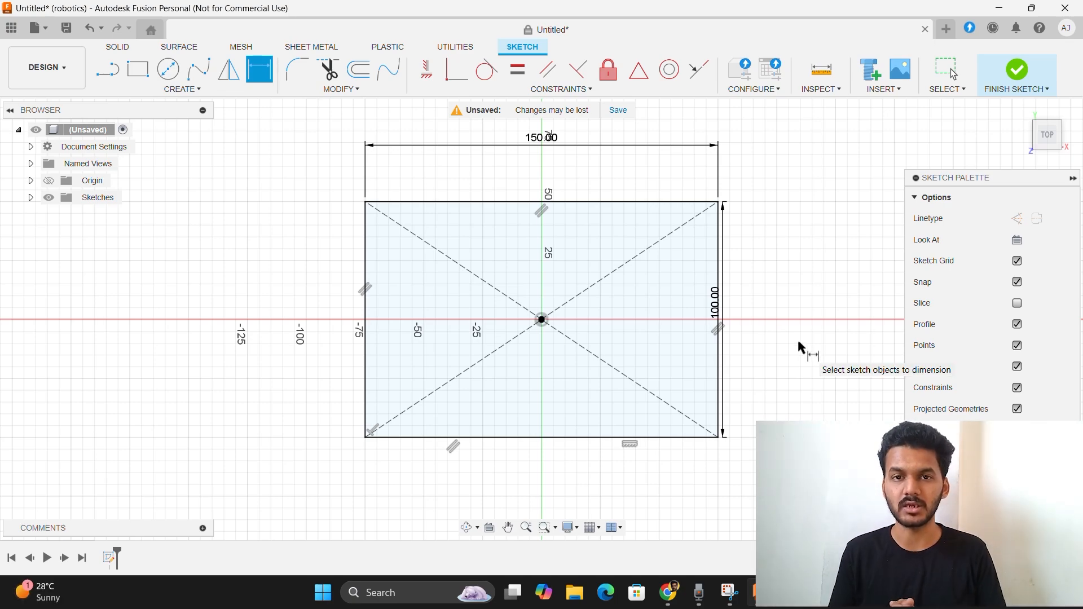
pyautogui.click(1042, 476)
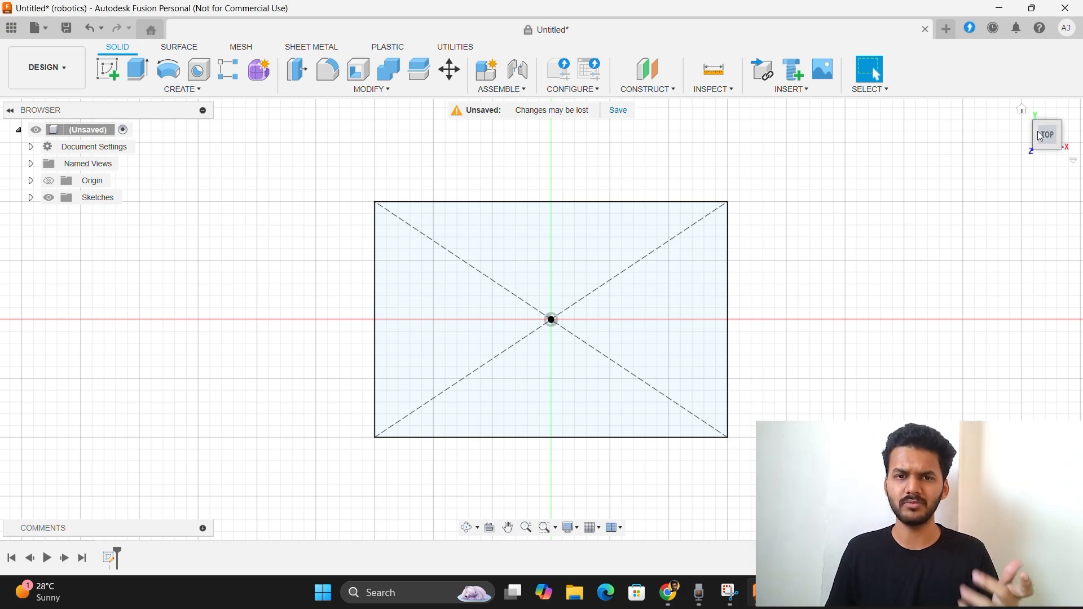
# Extrude the rectangle profile upward 25 mm as a new body
pyautogui.moveTo(1047, 133)
pyautogui.mouseDown()
pyautogui.moveTo(1068, 158)
pyautogui.moveTo(1082, 234)
pyautogui.moveTo(1082, 200)
pyautogui.moveTo(1074, 211)
pyautogui.moveTo(1055, 198)
pyautogui.moveTo(1030, 120)
pyautogui.moveTo(1020, 123)
pyautogui.moveTo(1028, 153)
pyautogui.moveTo(1033, 136)
pyautogui.moveTo(1051, 147)
pyautogui.moveTo(1044, 131)
pyautogui.moveTo(1024, 129)
pyautogui.moveTo(1039, 125)
pyautogui.mouseUp()
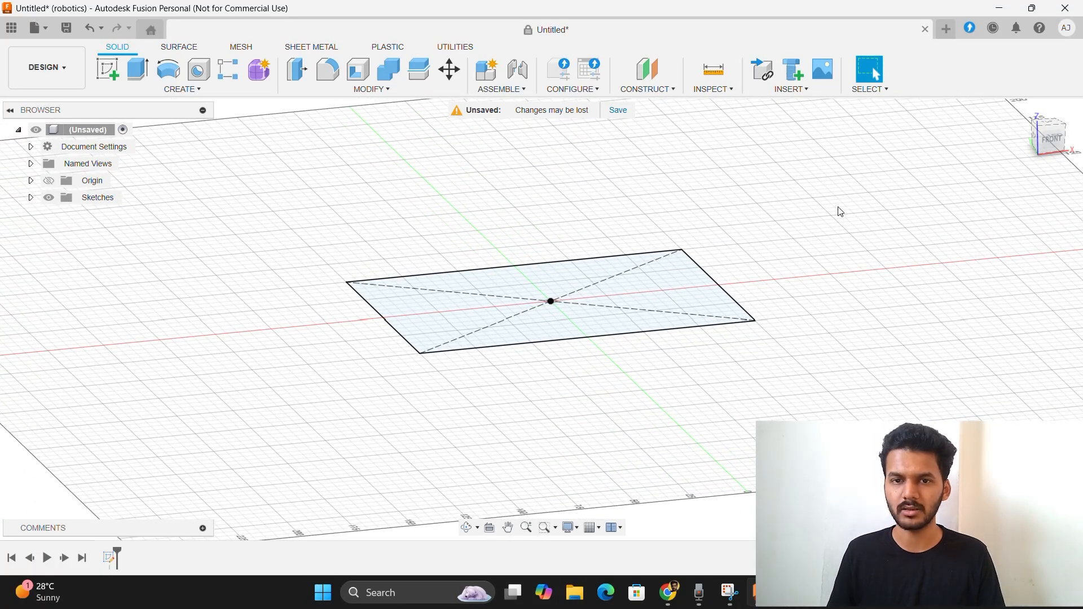
pyautogui.moveTo(822, 218); pyautogui.dragTo(714, 258, button='middle')
pyautogui.scroll(5, 928, 191)
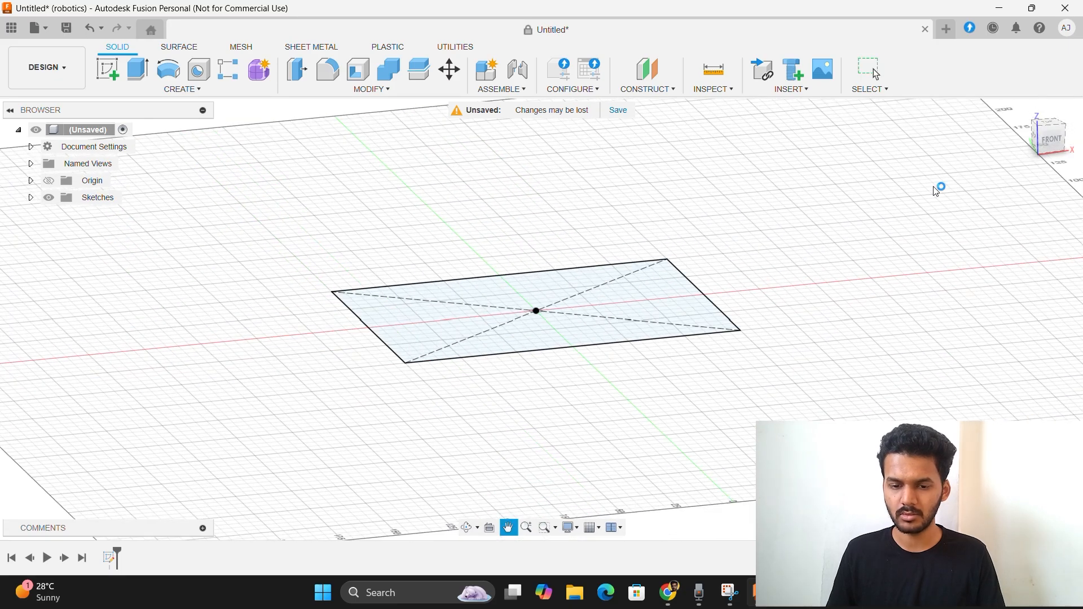
pyautogui.click(788, 310)
pyautogui.scroll(1, 897, 276)
pyautogui.scroll(-3, 897, 276)
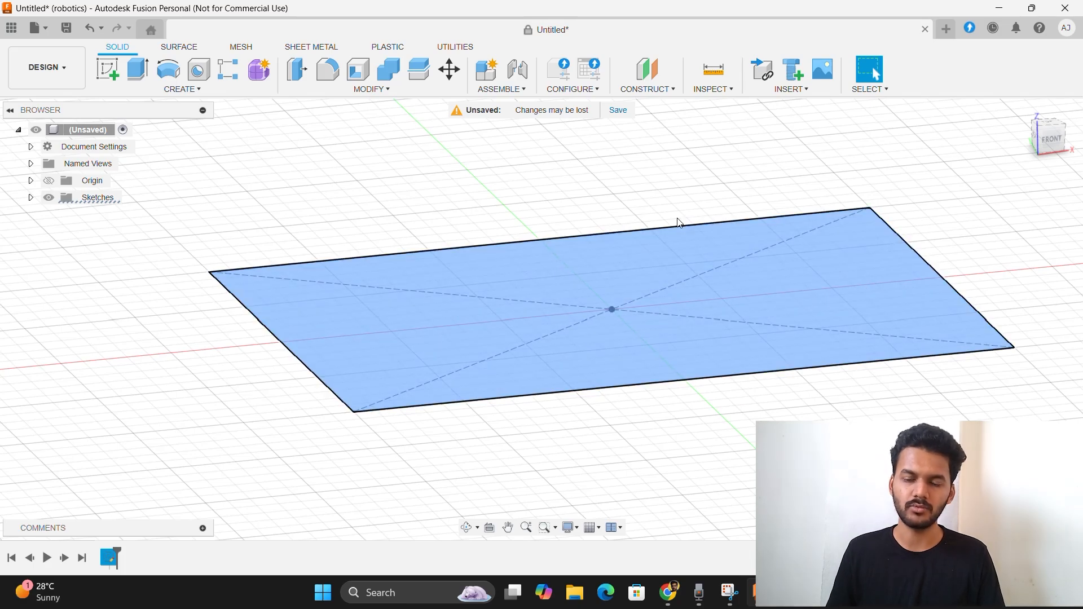
pyautogui.click(598, 218)
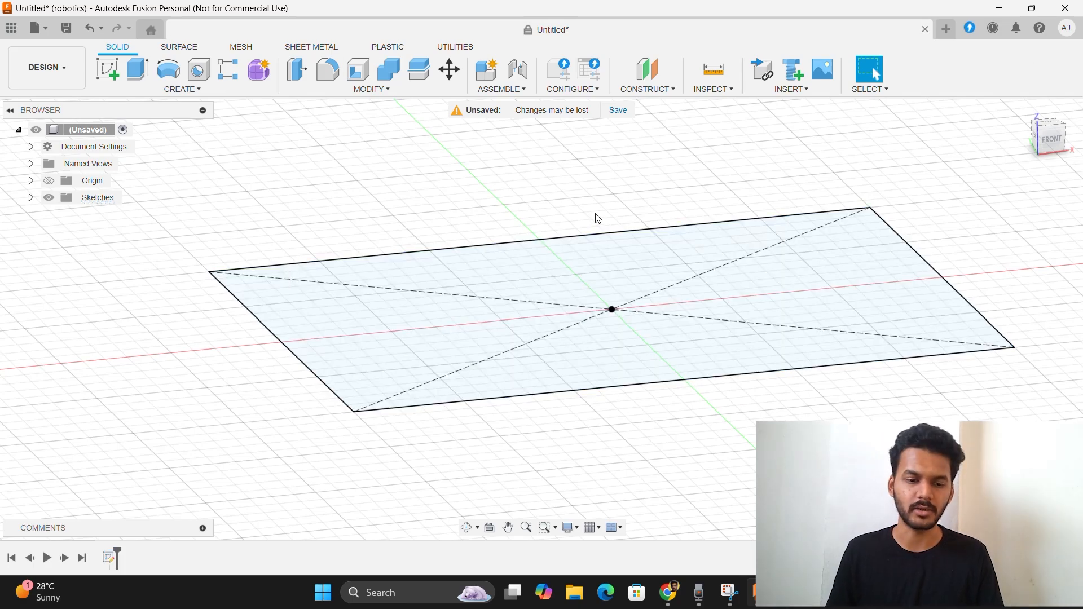
pyautogui.click(716, 310)
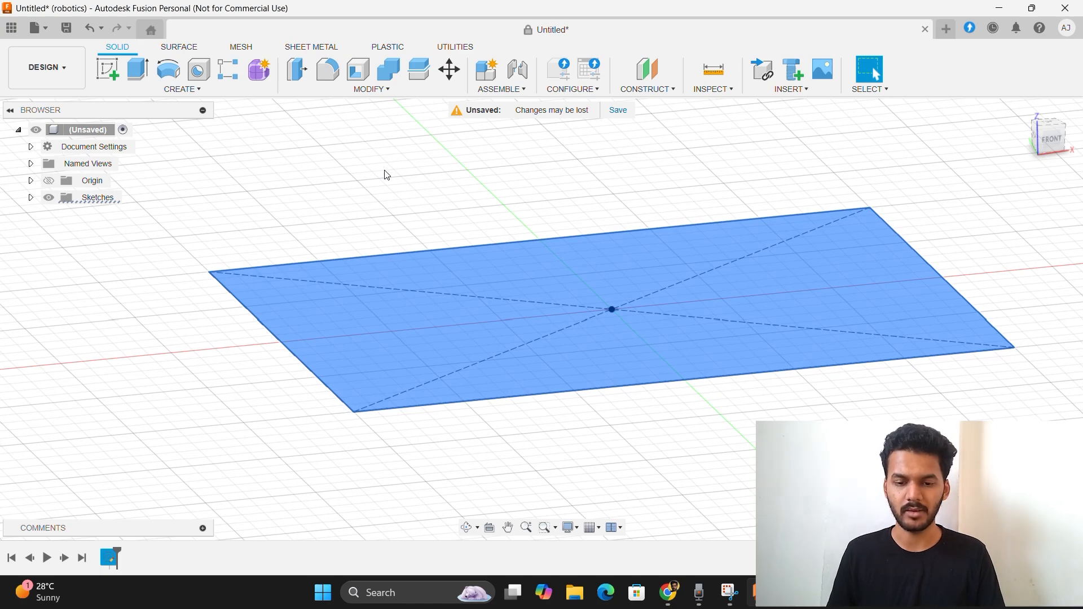
pyautogui.press('e')
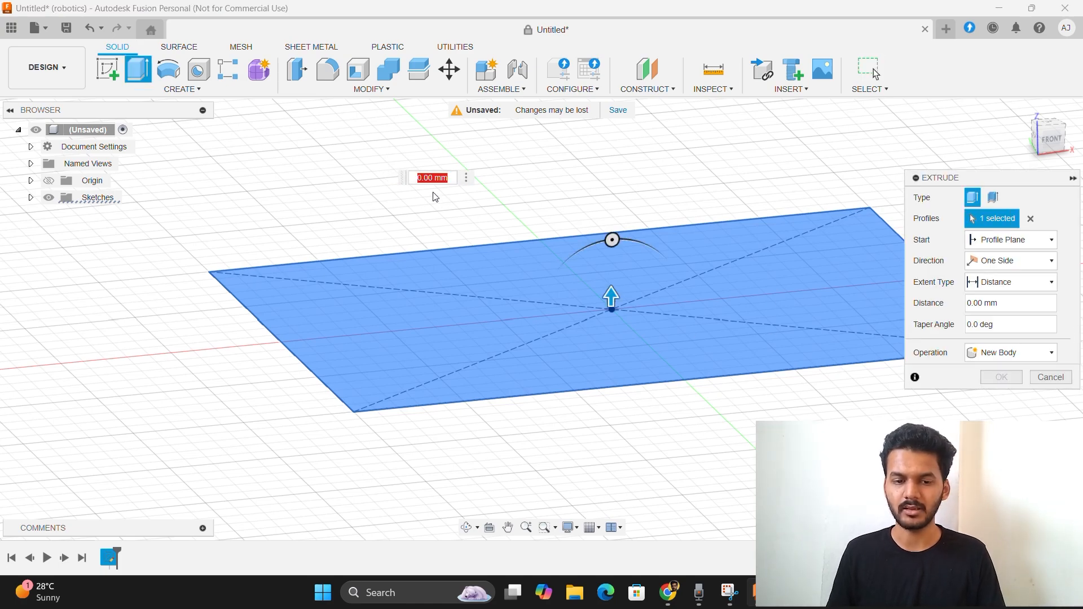
pyautogui.write('10')
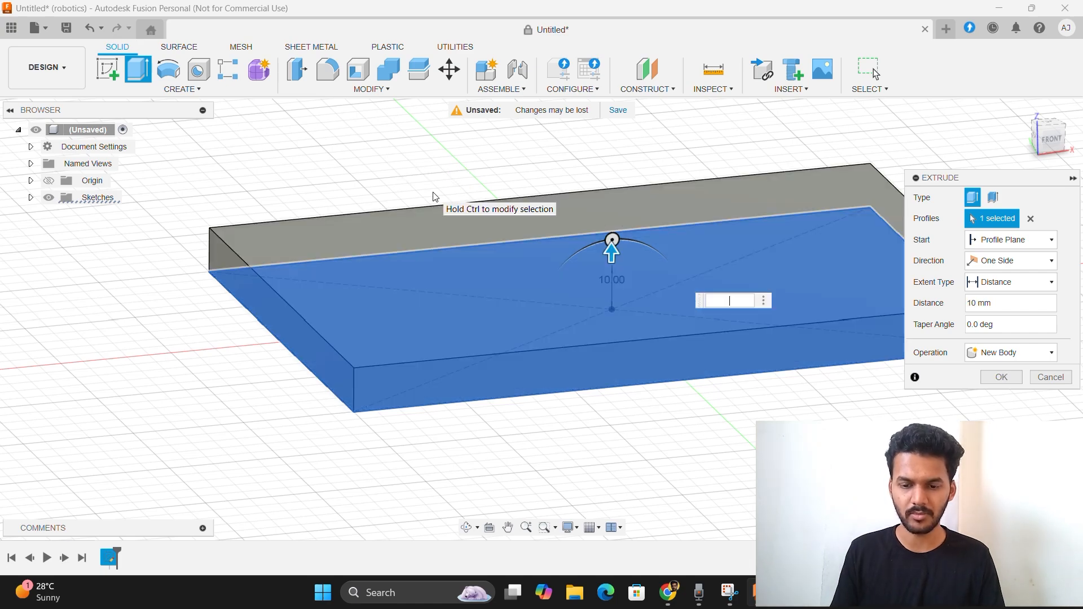
pyautogui.write('20')
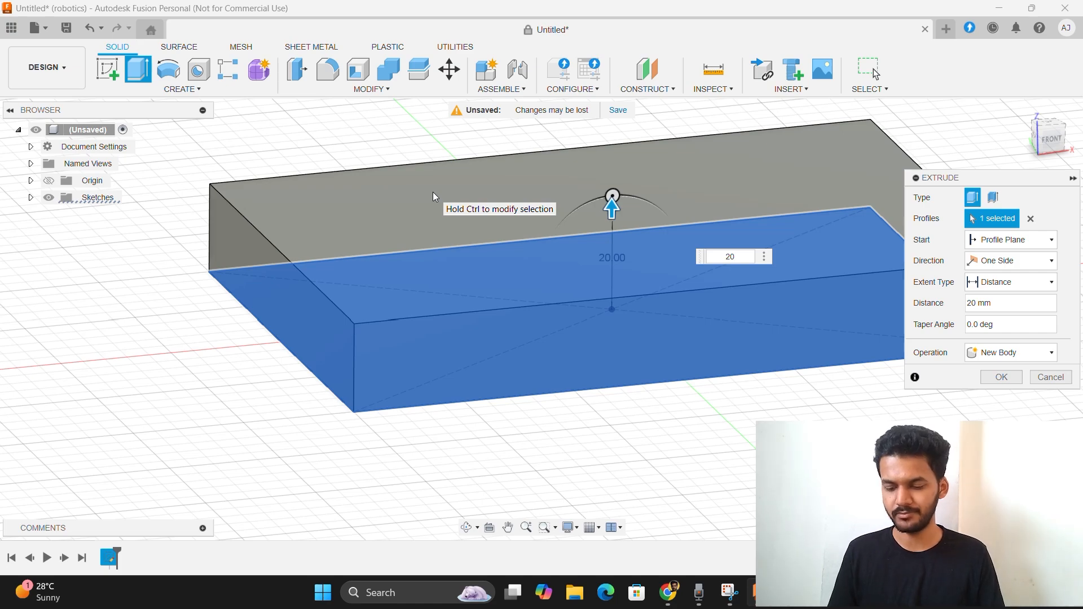
pyautogui.write('25')
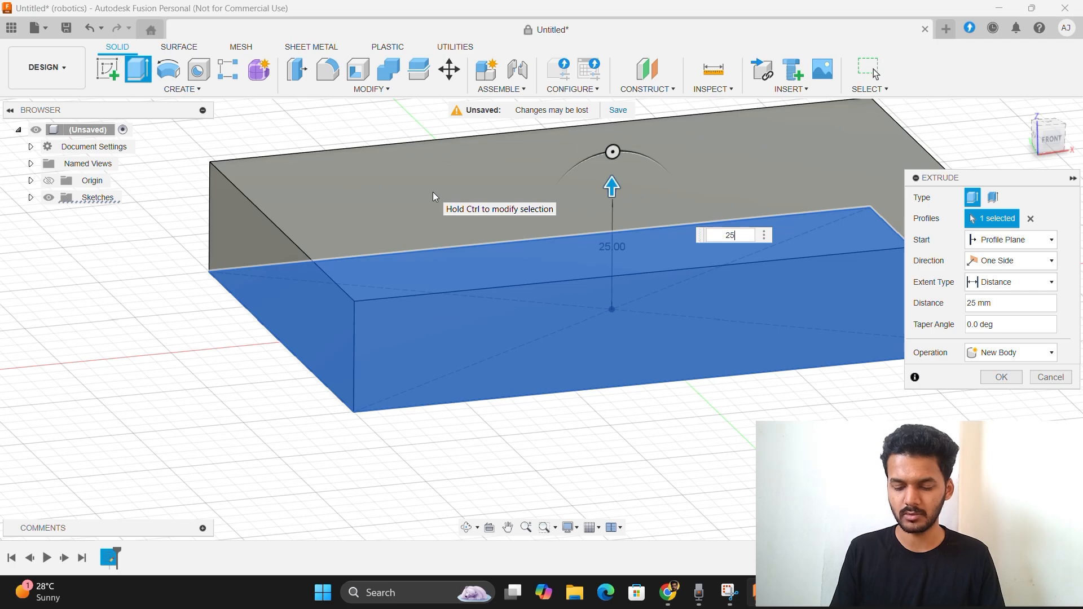
pyautogui.press('Return')
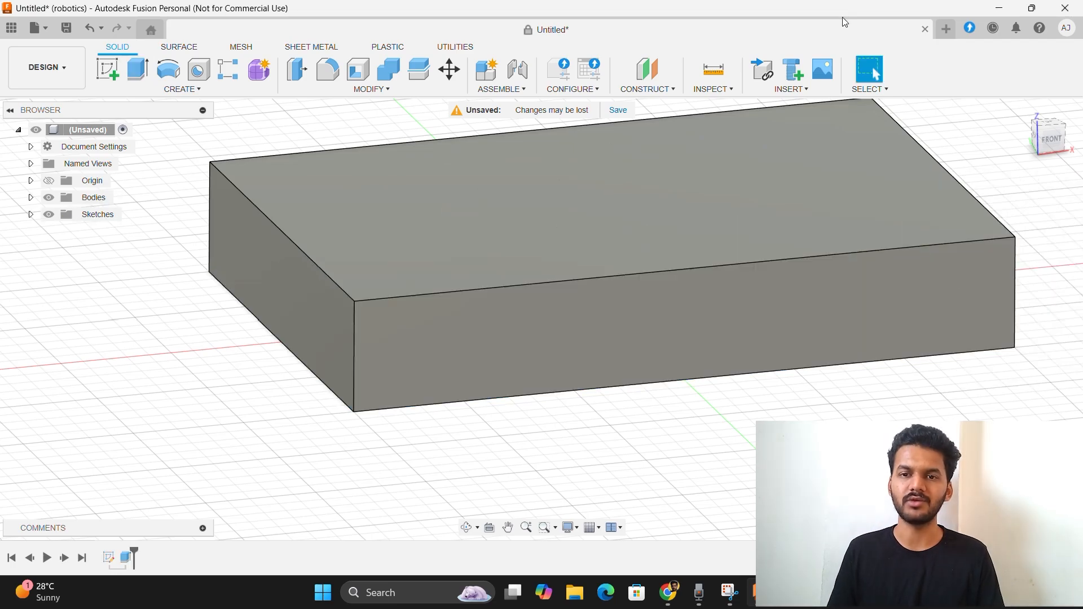
# Examine the extruded block at an angle and from straight above its top face
pyautogui.keyDown('shift'); pyautogui.moveTo(541, 319); pyautogui.dragTo(564, 282, button='middle'); pyautogui.keyUp('shift')
pyautogui.moveTo(1046, 130); pyautogui.dragTo(1032, 175)
pyautogui.scroll(3, 987, 202)
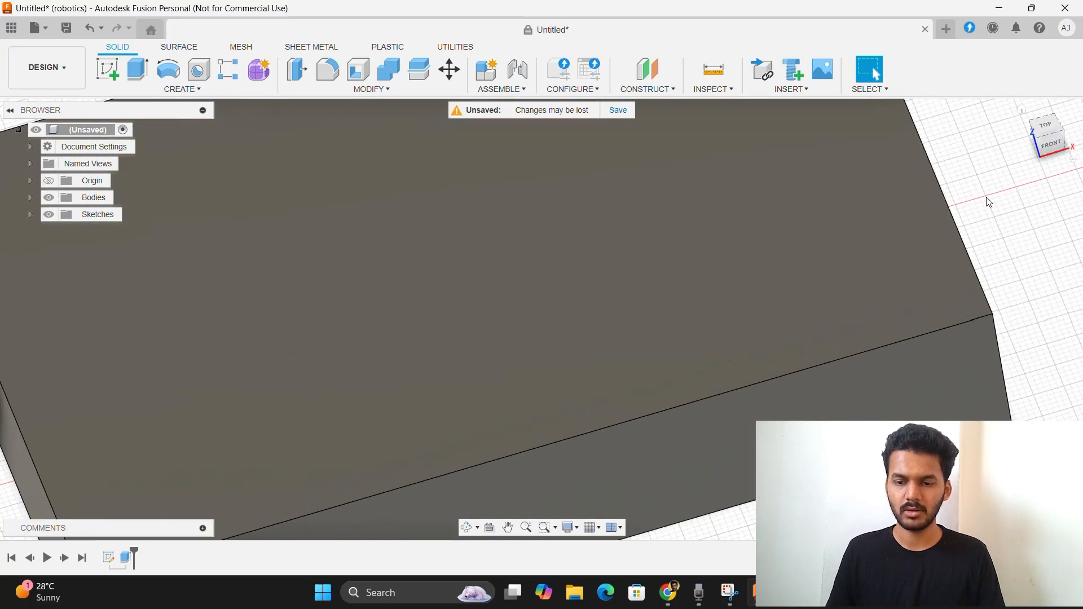
pyautogui.scroll(-5, 993, 207)
pyautogui.moveTo(984, 220); pyautogui.dragTo(803, 286, button='middle')
pyautogui.scroll(1, 1000, 172)
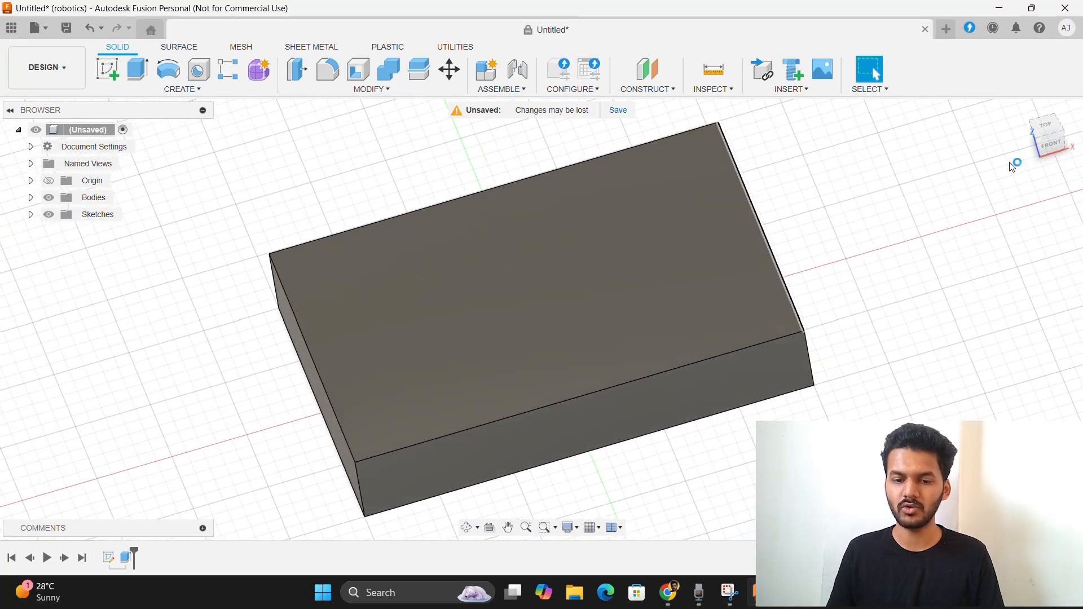
pyautogui.click(1051, 129)
pyautogui.moveTo(935, 287); pyautogui.dragTo(1080, 251, button='middle')
pyautogui.moveTo(878, 179); pyautogui.dragTo(970, 208, button='middle')
pyautogui.scroll(3, 962, 208)
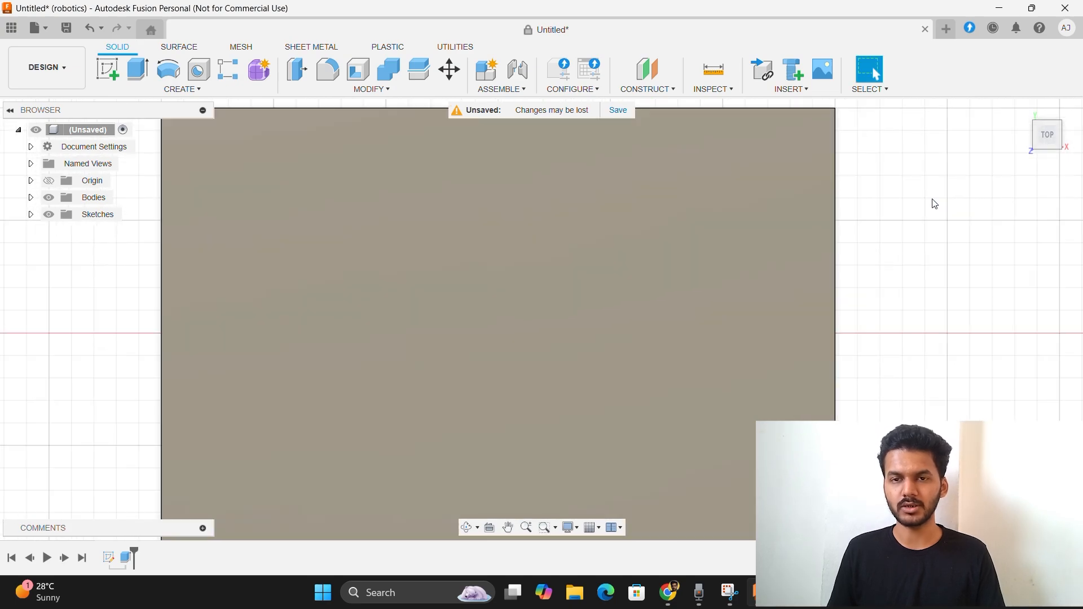
# Save the design as squarobot_min in the Admin Project location
pyautogui.scroll(-2, 934, 202)
pyautogui.moveTo(991, 189); pyautogui.dragTo(965, 185, button='middle')
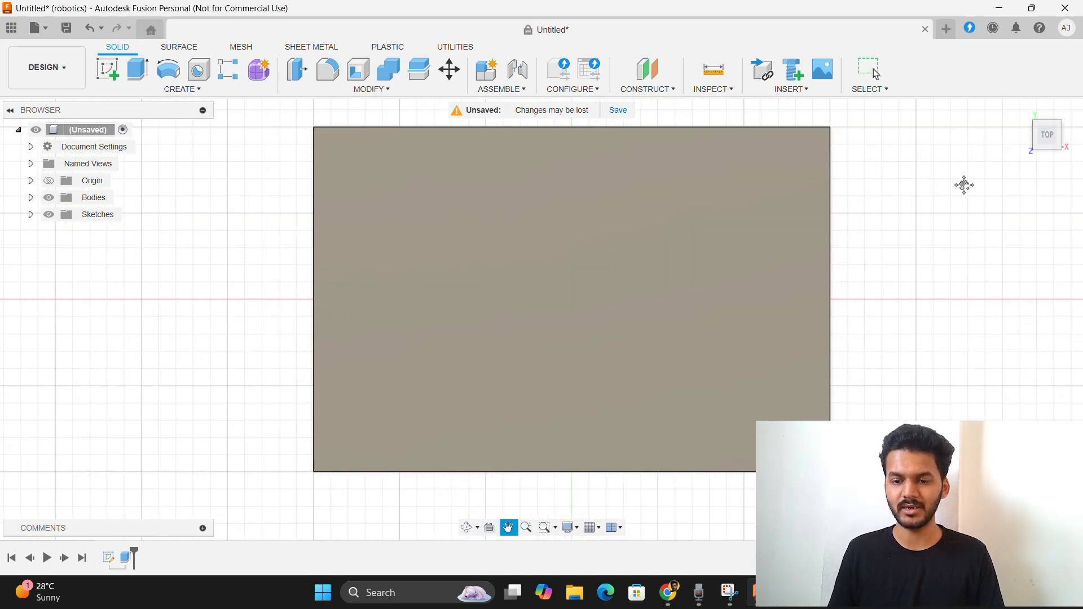
pyautogui.scroll(2, 968, 186)
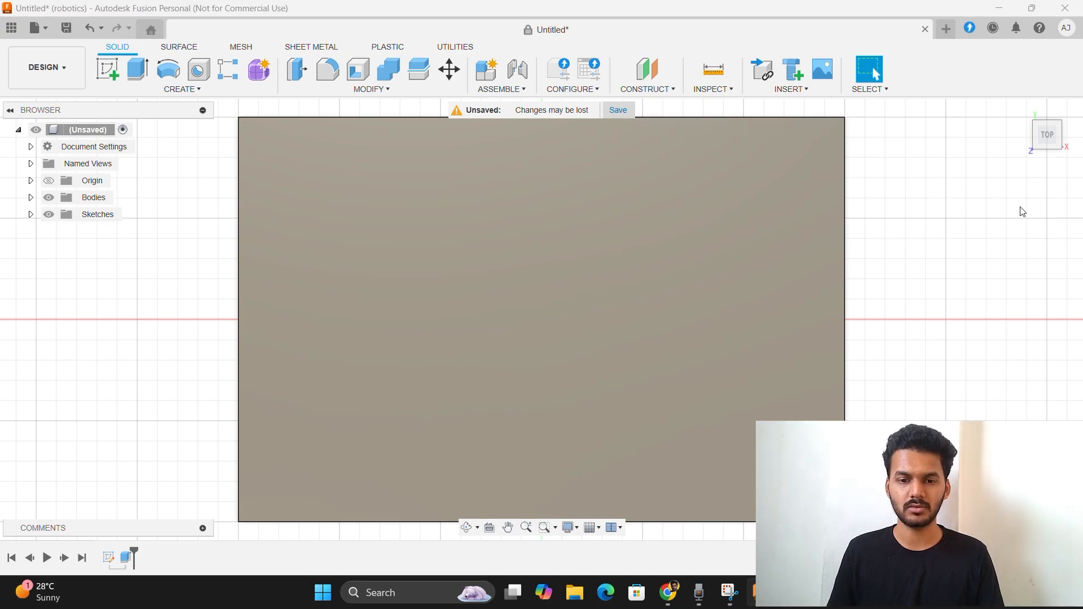
pyautogui.hotkey('ctrl', 's')
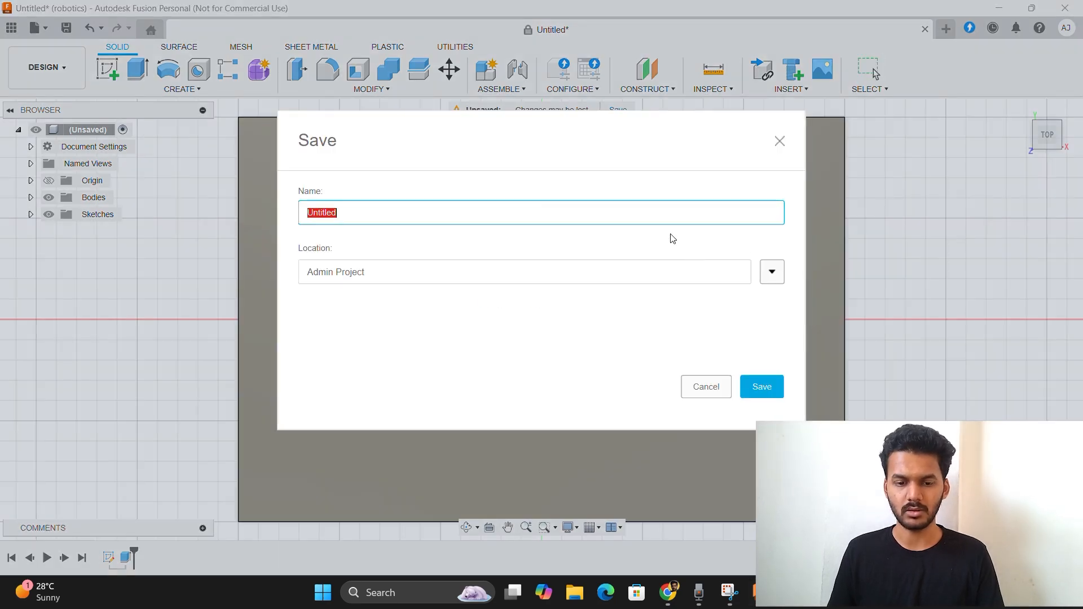
pyautogui.write('squarobot_min')
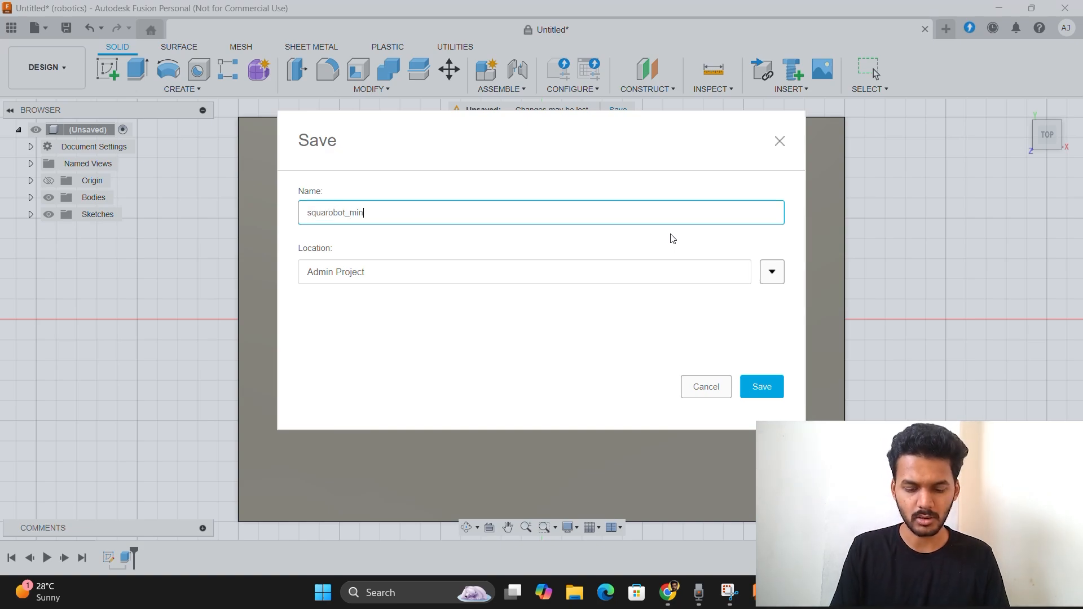
pyautogui.press('Return')
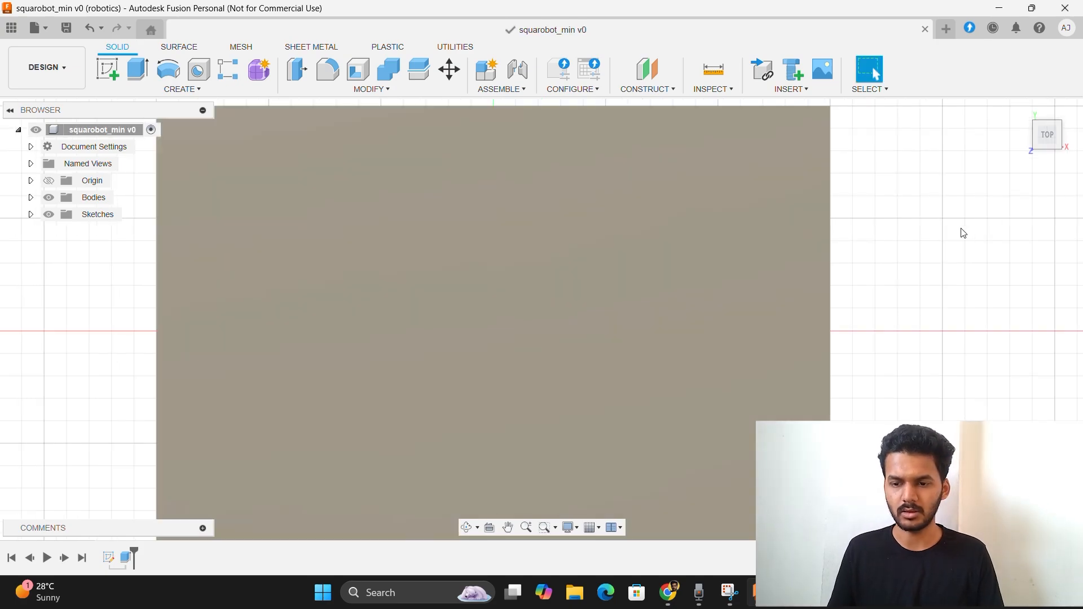
# Sketch a circle about 50 mm in diameter, centered on the origin on the block's top face, and finish the sketch
pyautogui.scroll(-3, 964, 233)
pyautogui.moveTo(916, 203)
pyautogui.mouseDown(button='middle')
pyautogui.moveTo(853, 188)
pyautogui.moveTo(872, 223)
pyautogui.mouseUp(button='middle')
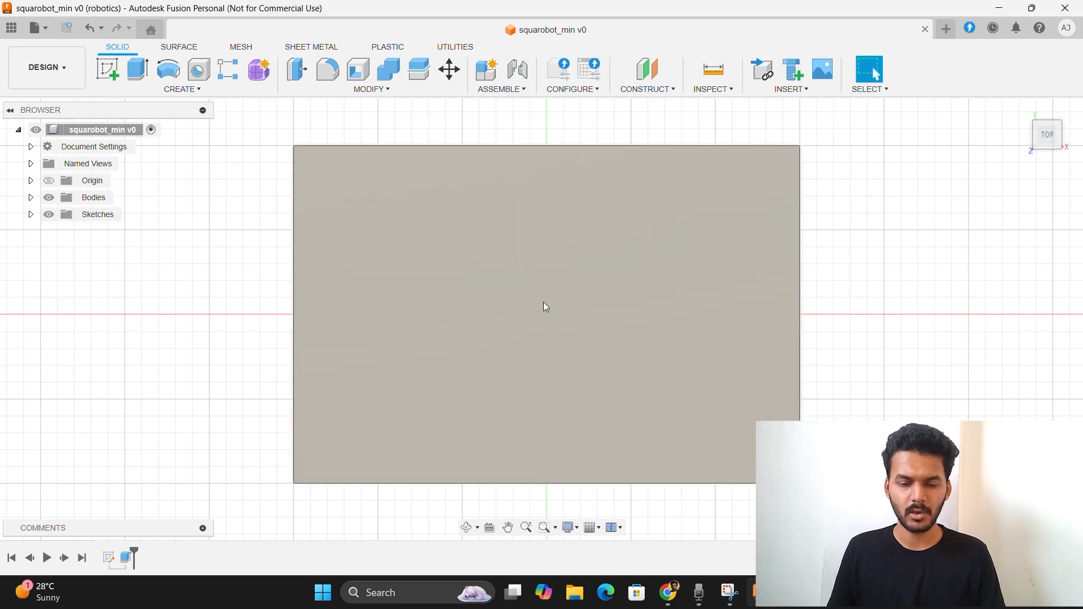
pyautogui.click(590, 280)
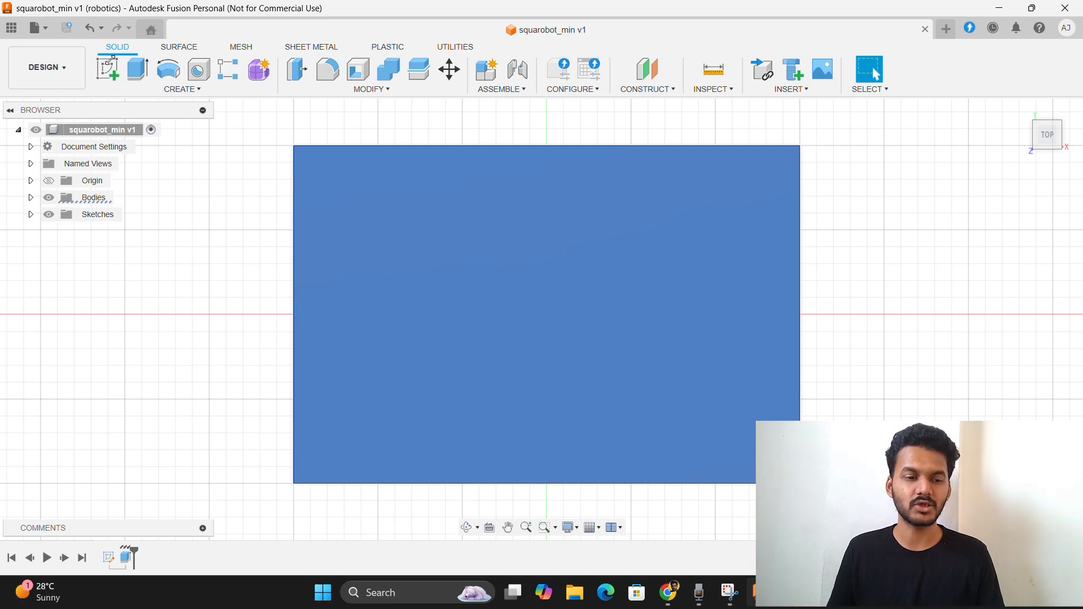
pyautogui.click(113, 59)
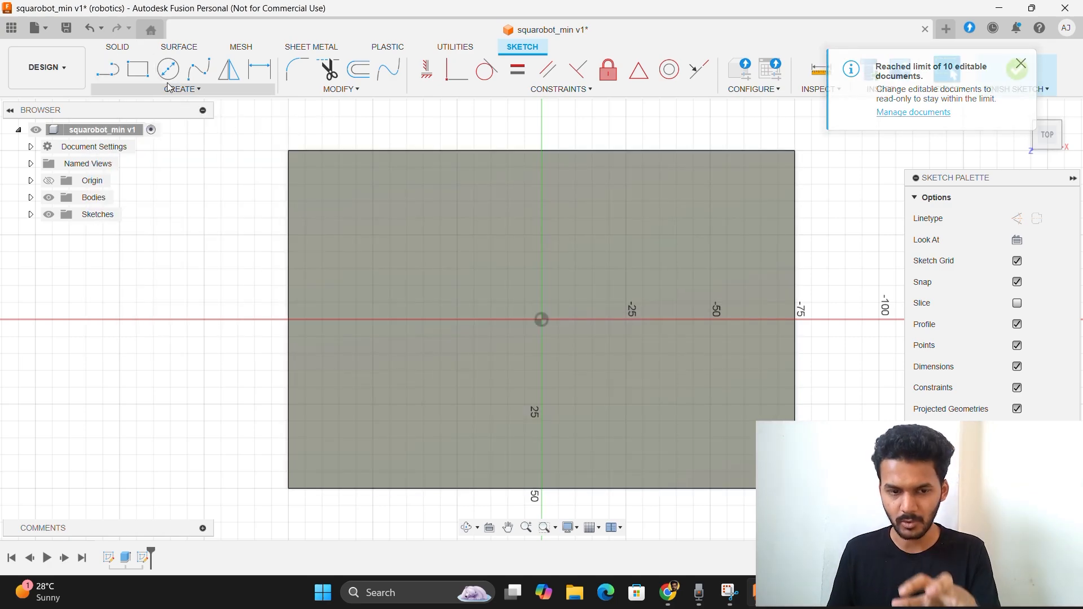
pyautogui.press('c')
pyautogui.click(542, 320)
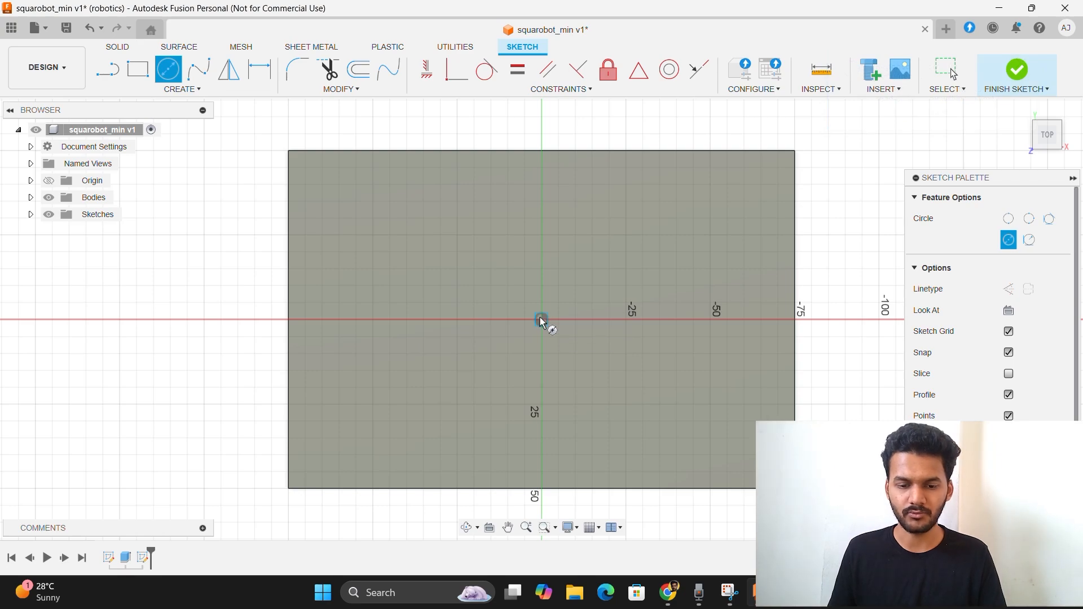
pyautogui.click(608, 373)
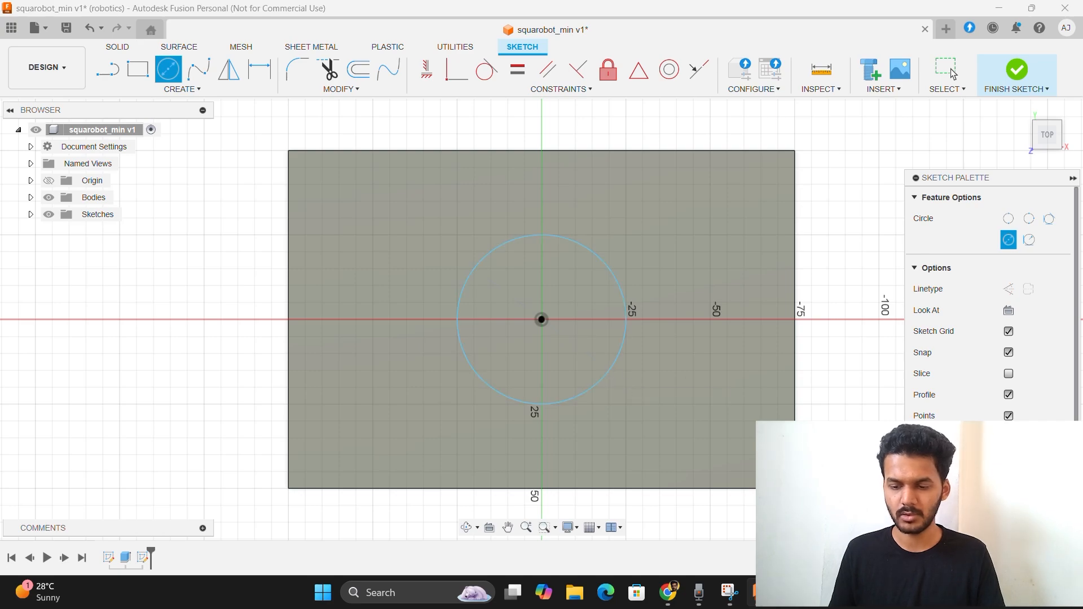
pyautogui.click(1017, 69)
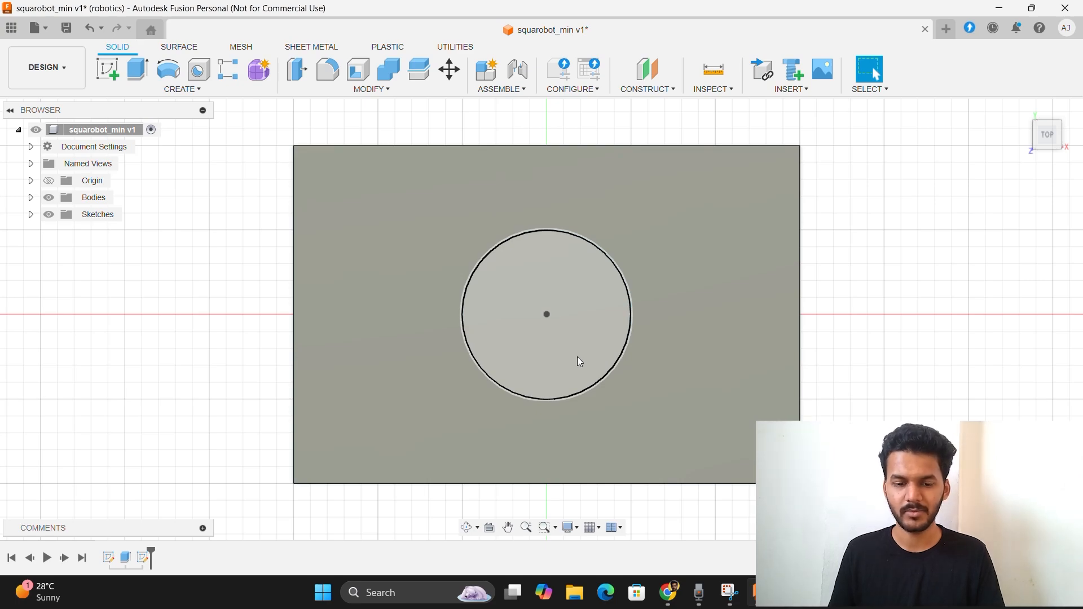
# Extrude the circular profile 20 mm upward from the block's top face, using the Join operation
pyautogui.click(578, 358)
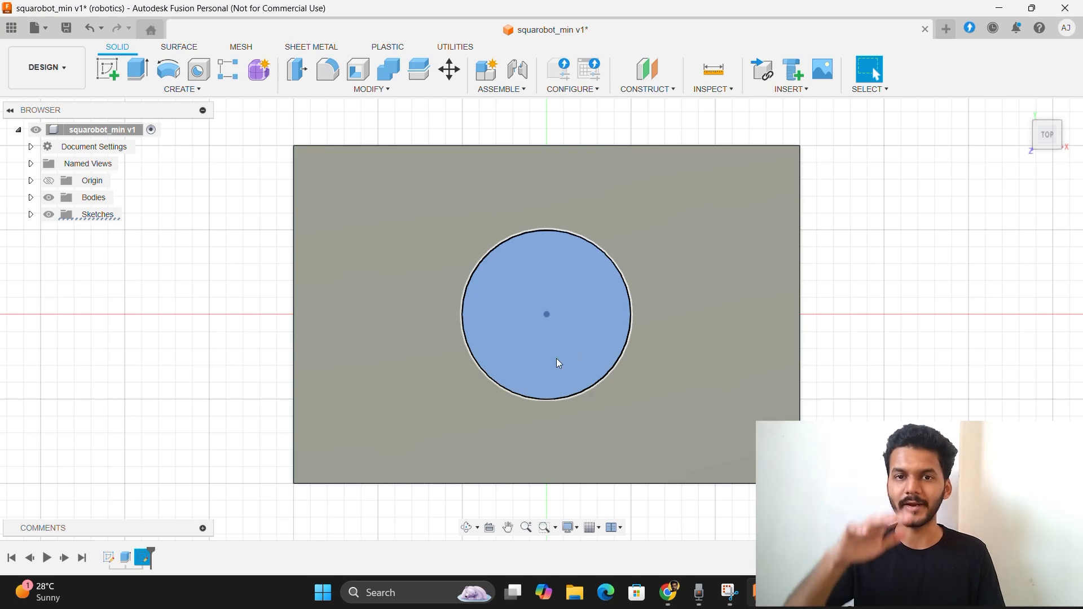
pyautogui.press('e')
pyautogui.moveTo(1047, 139); pyautogui.dragTo(1048, 186)
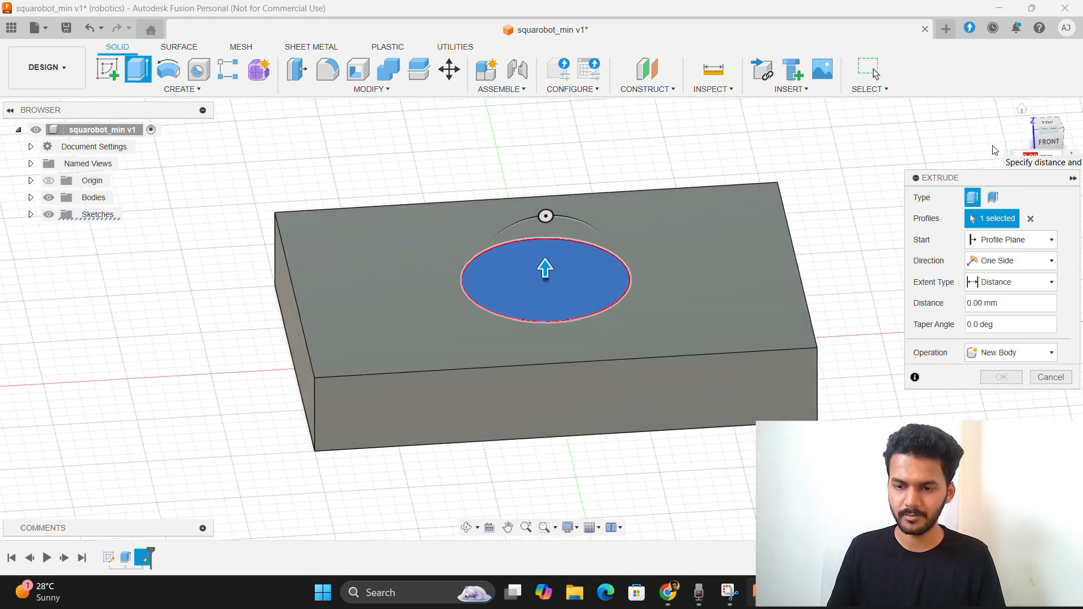
pyautogui.write('30')
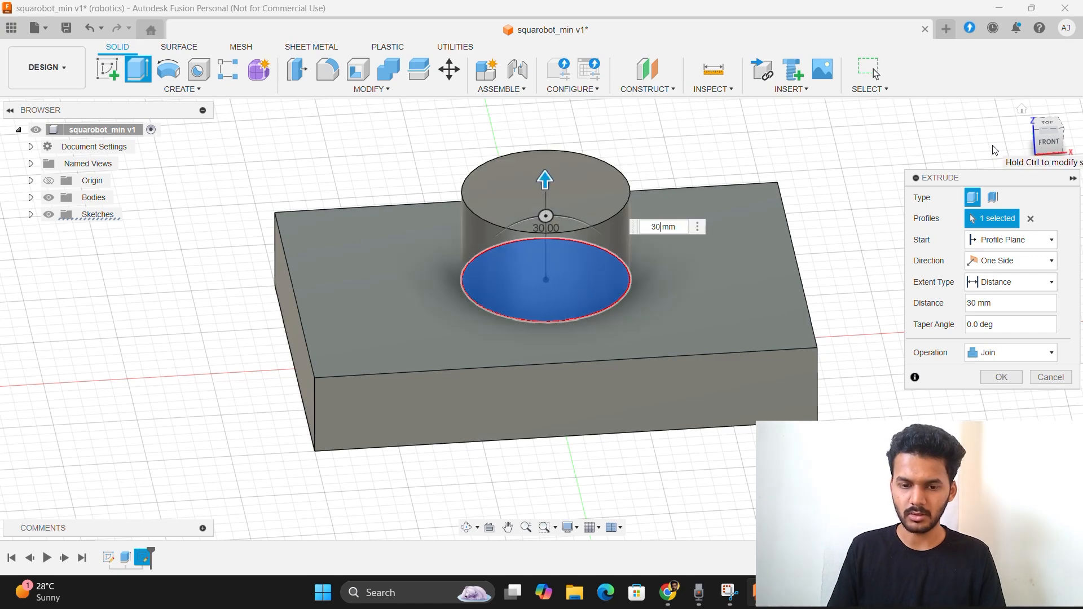
pyautogui.press('BackSpace')
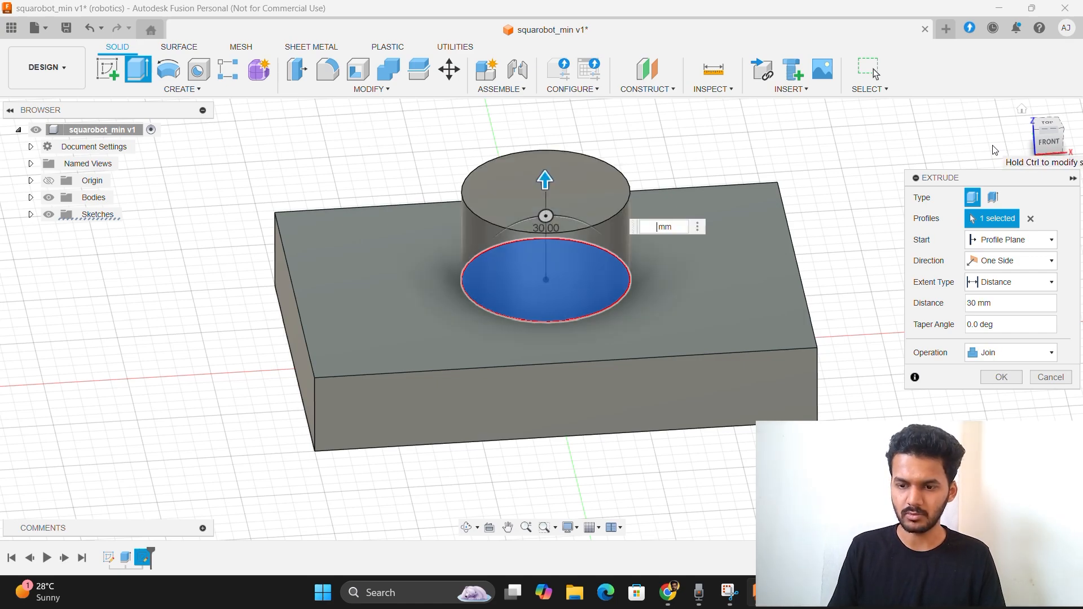
pyautogui.write('20')
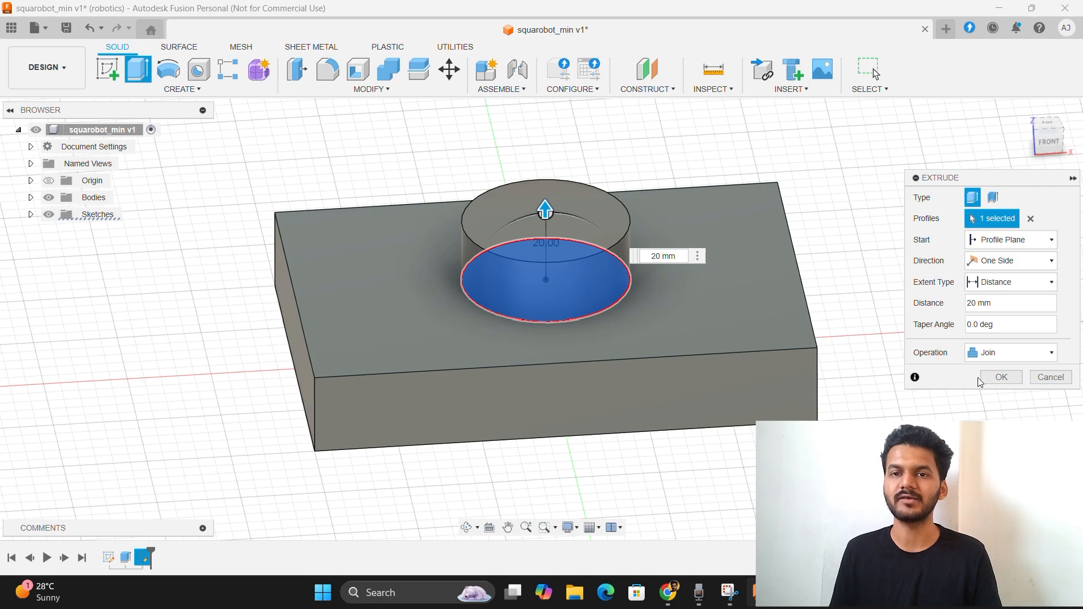
pyautogui.click(1007, 353)
pyautogui.click(1008, 354)
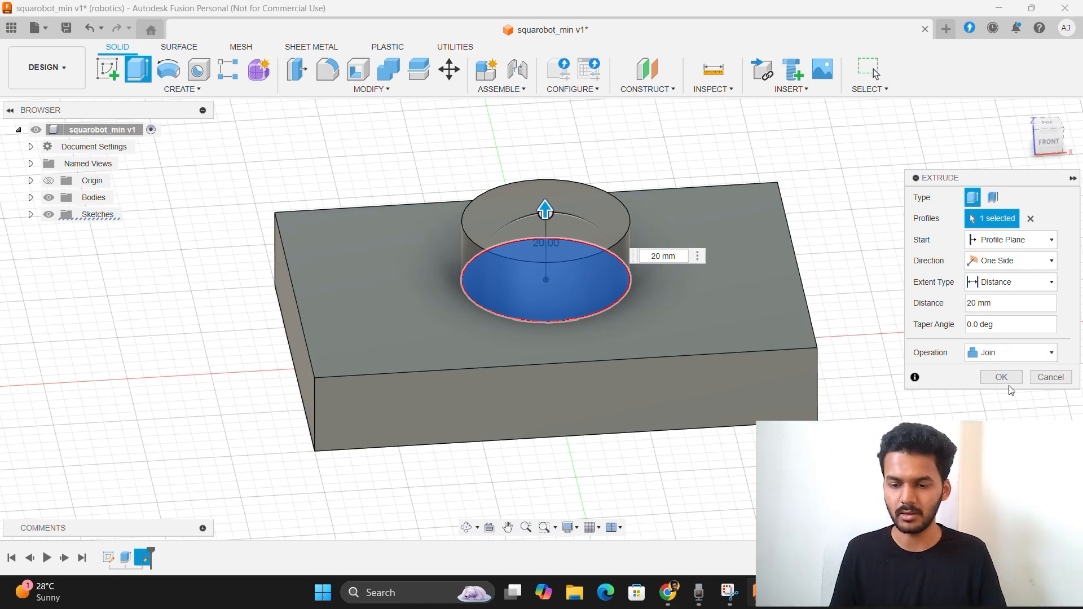
pyautogui.click(1002, 377)
pyautogui.click(619, 338)
pyautogui.click(916, 339)
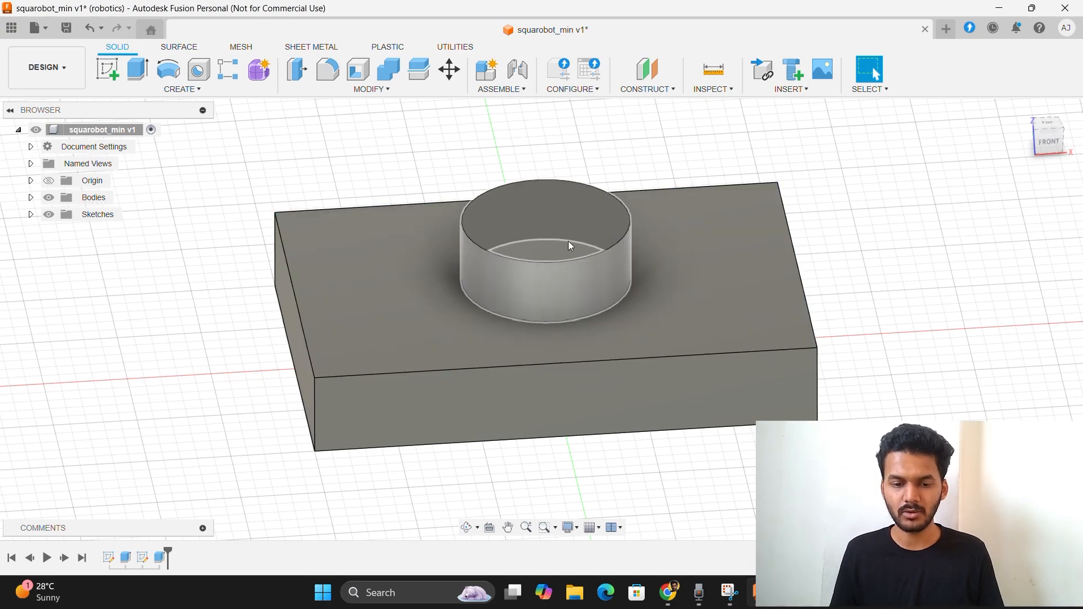
# Examine the model's body list, highlight the listed body and inspect the cylinder's top face from a higher angle
pyautogui.click(32, 199)
pyautogui.click(91, 217)
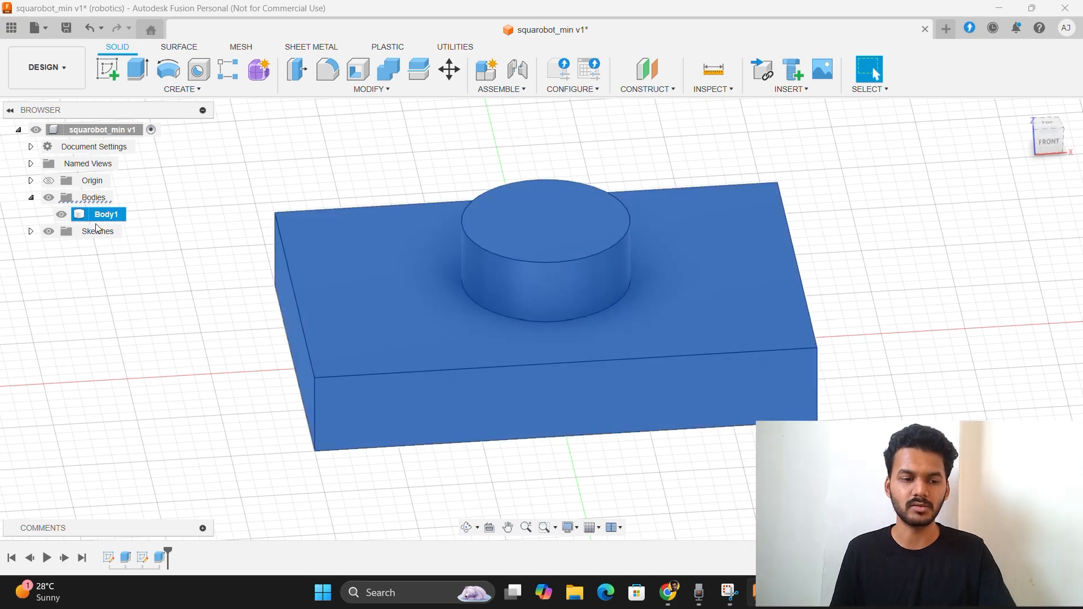
pyautogui.click(913, 314)
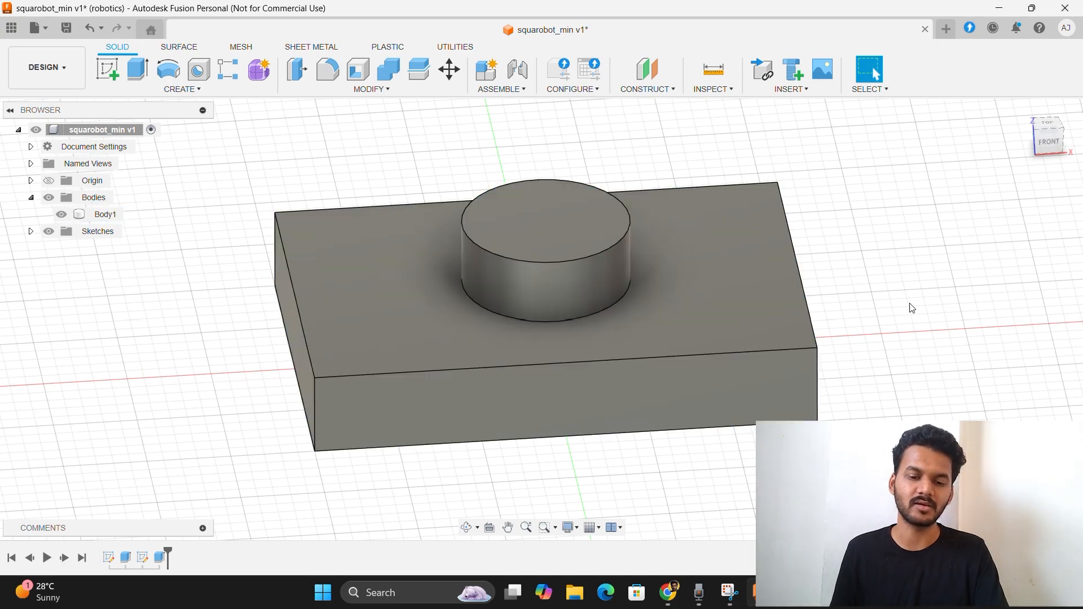
pyautogui.moveTo(1052, 138)
pyautogui.mouseDown()
pyautogui.moveTo(1047, 176)
pyautogui.moveTo(1038, 163)
pyautogui.moveTo(892, 204)
pyautogui.mouseUp()
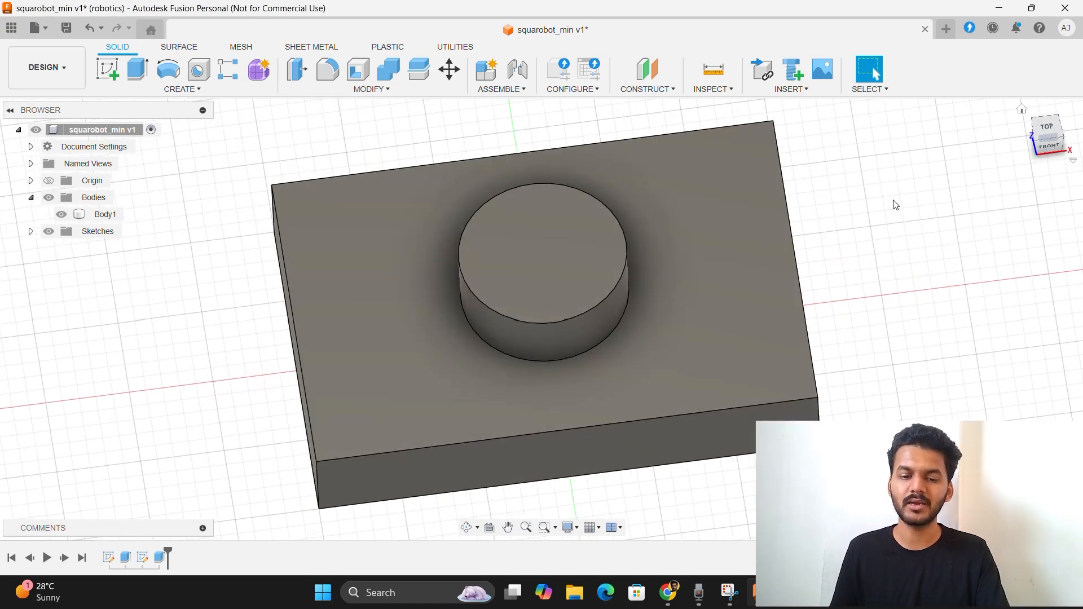
pyautogui.click(540, 252)
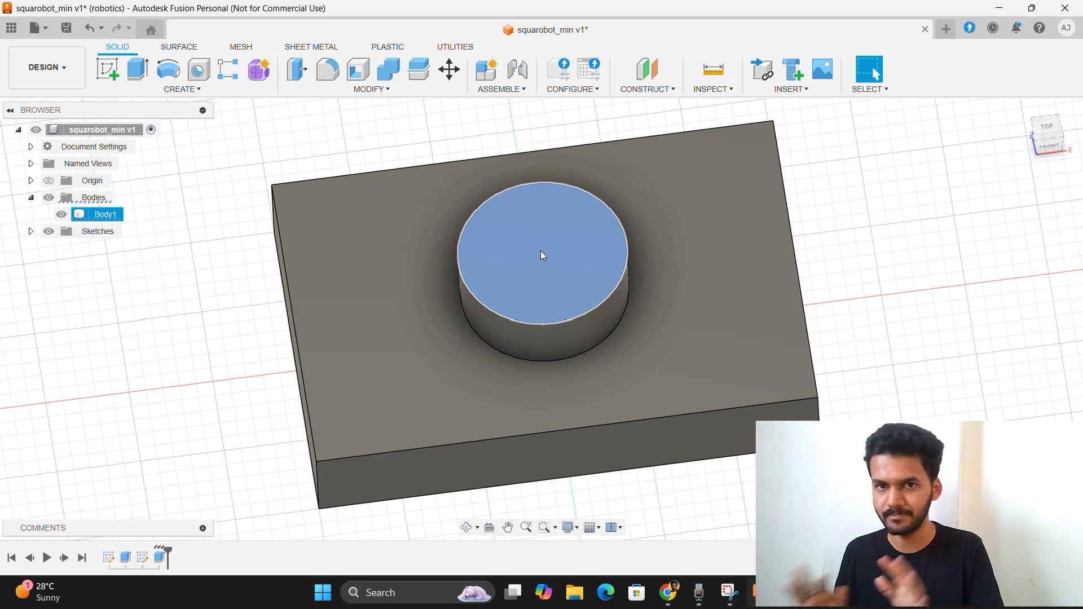
pyautogui.click(815, 288)
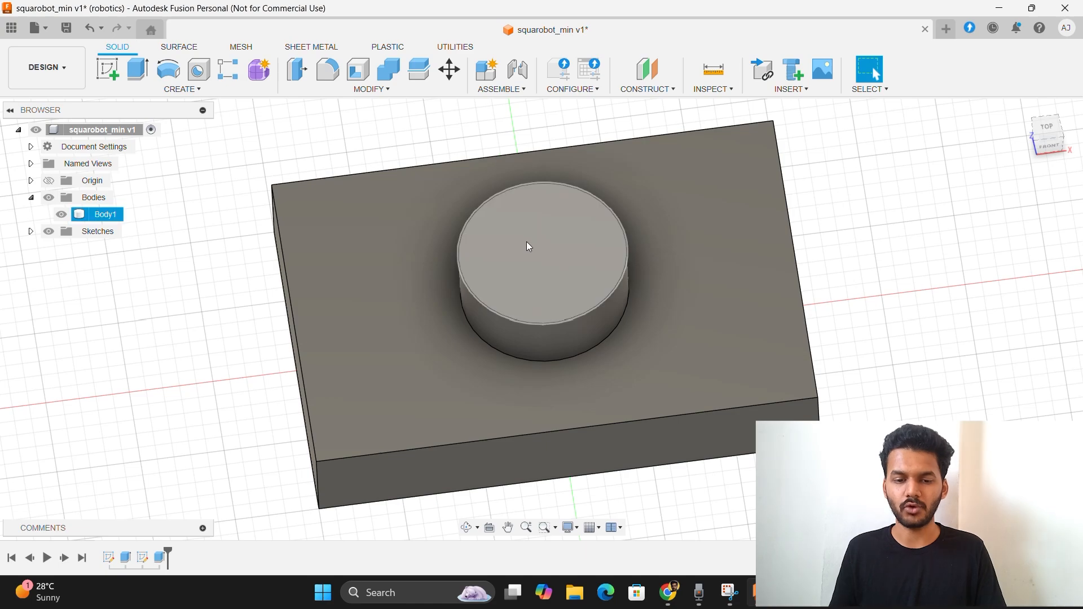
# Extrude the cylinder's top face 10 mm upward with the operation set to New Body
pyautogui.click(552, 257)
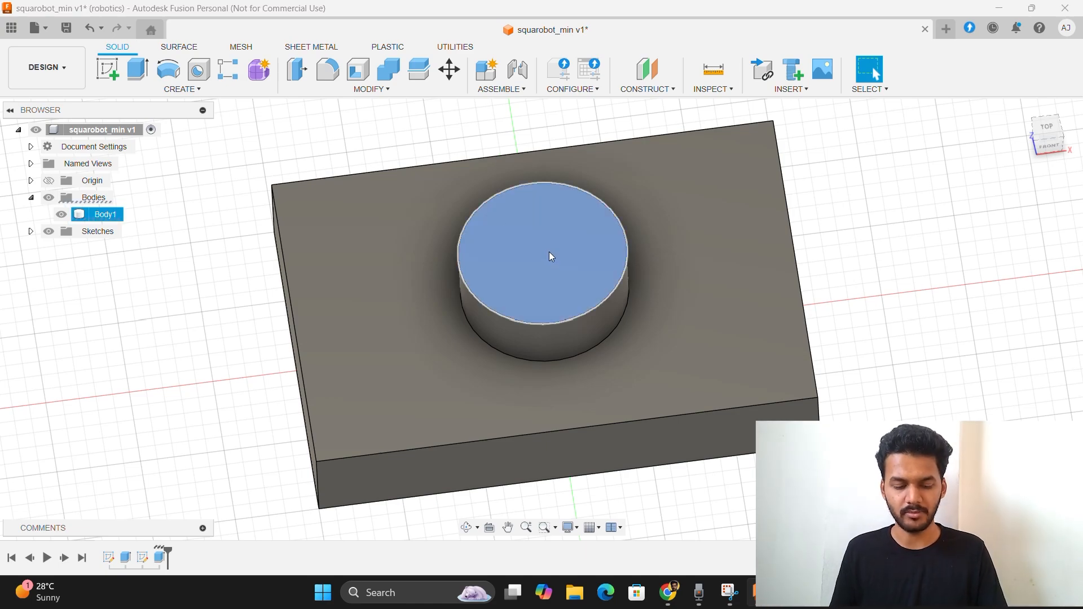
pyautogui.press('e')
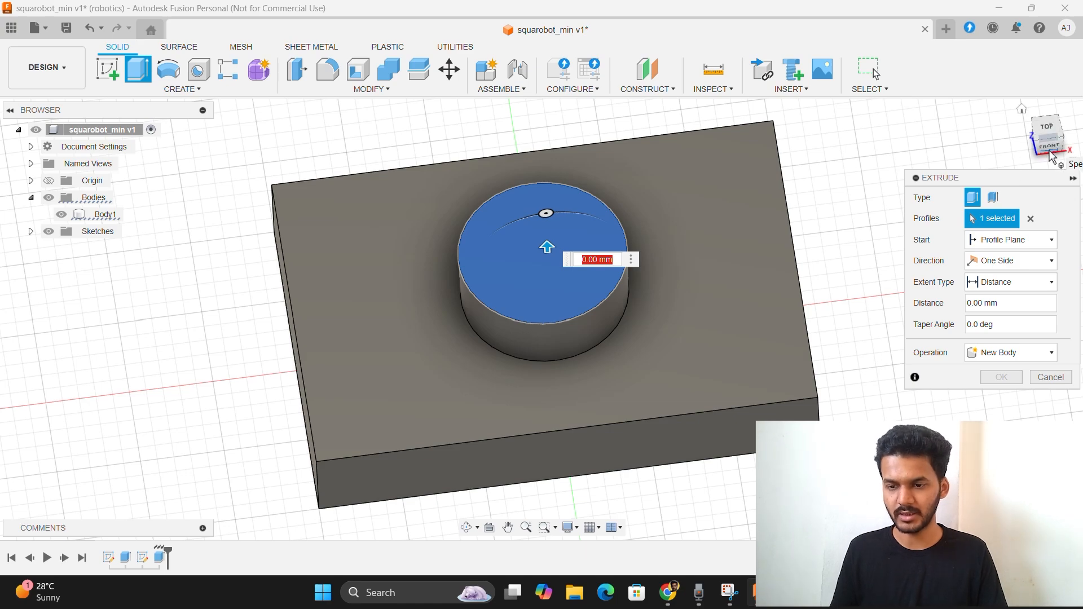
pyautogui.moveTo(1041, 141); pyautogui.dragTo(1032, 105)
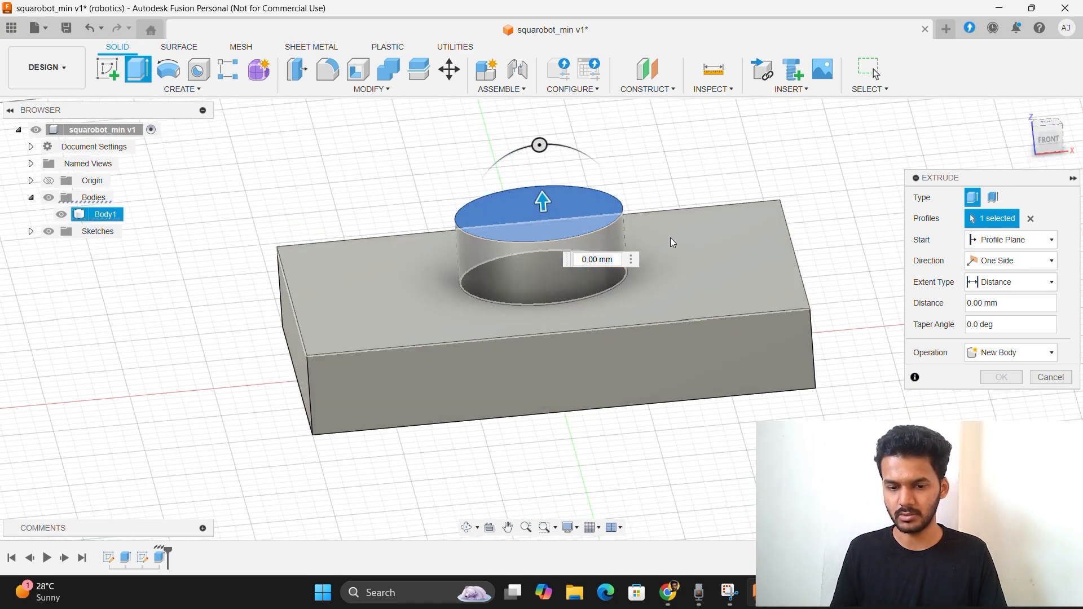
pyautogui.doubleClick(599, 258)
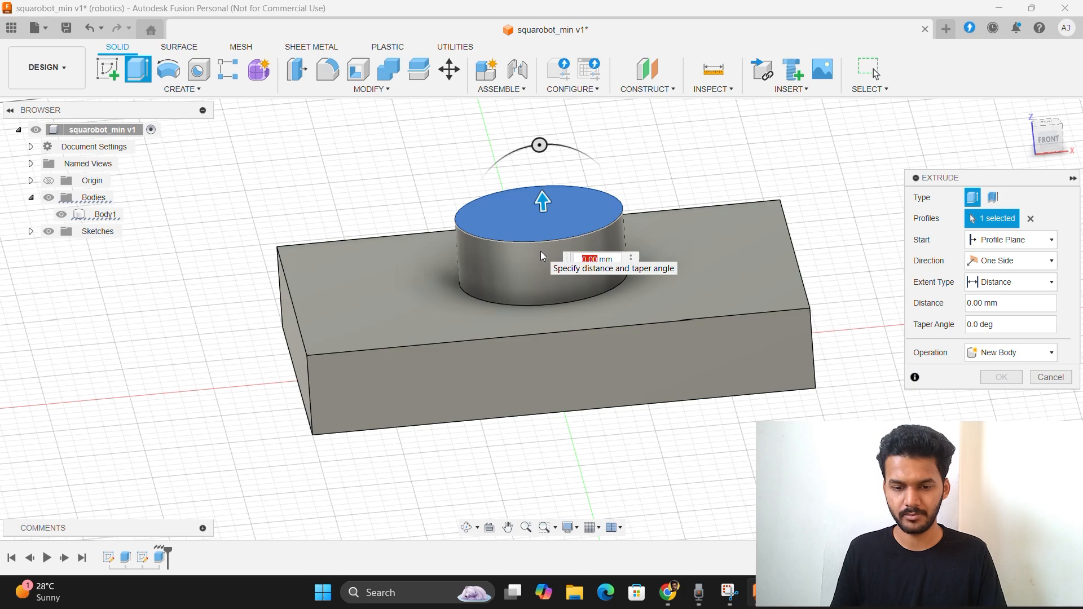
pyautogui.write('10')
pyautogui.press('Return')
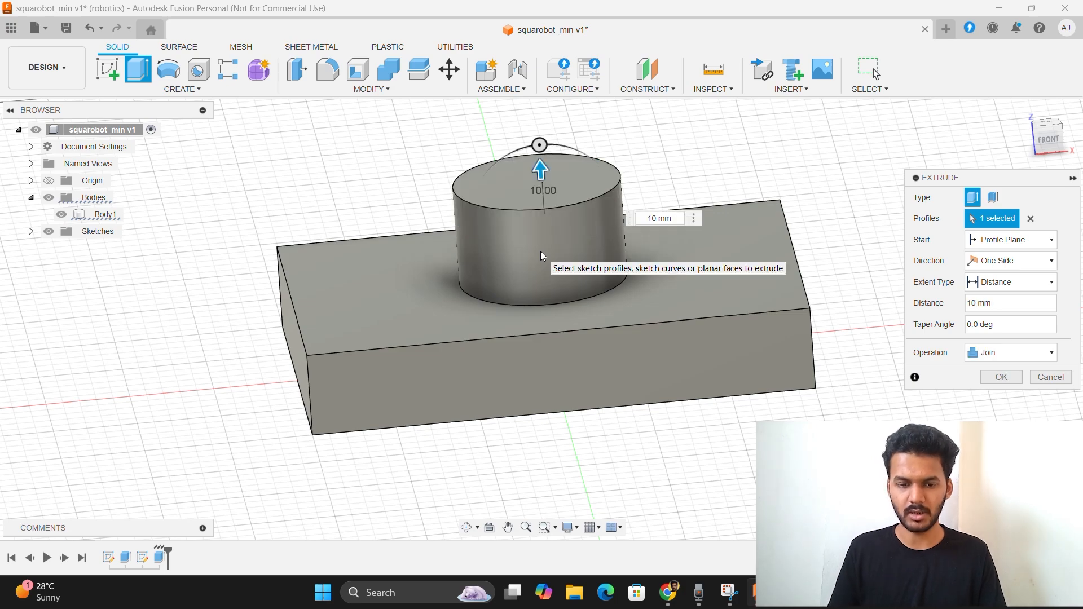
pyautogui.click(1012, 353)
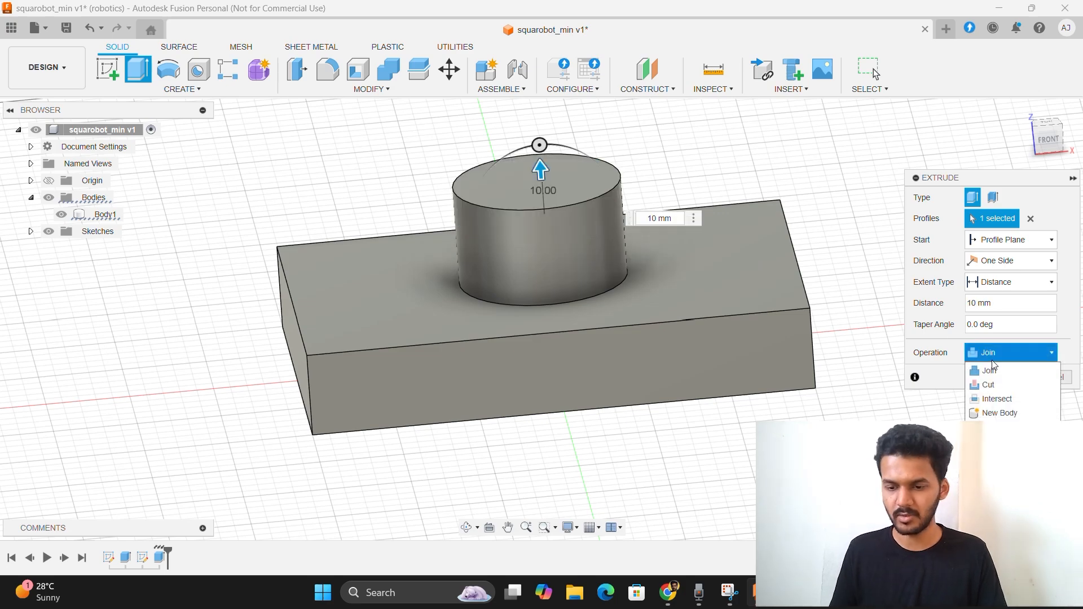
pyautogui.click(1001, 414)
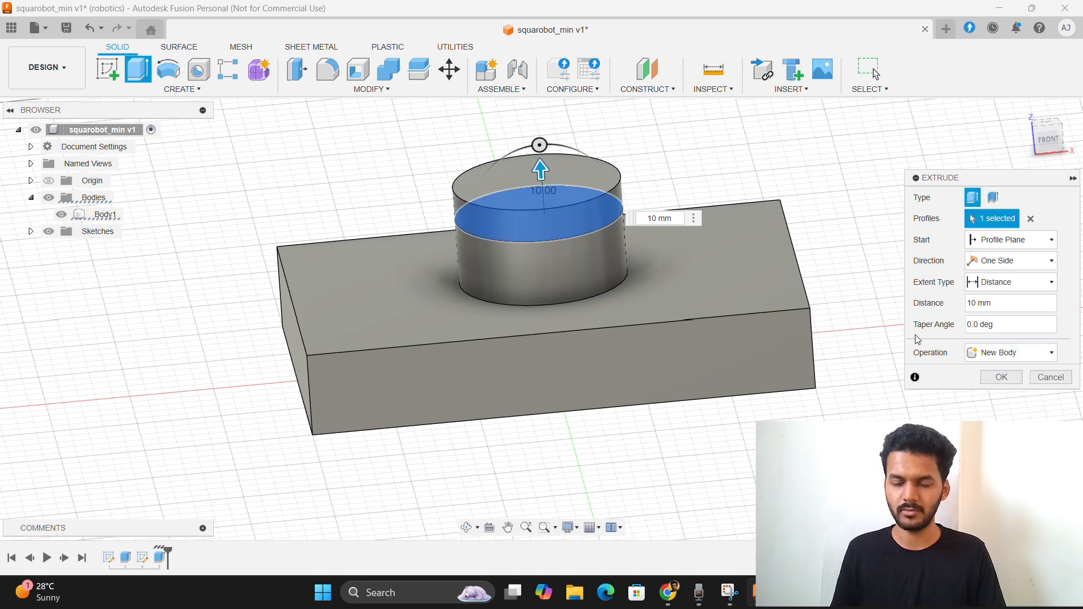
pyautogui.click(1003, 379)
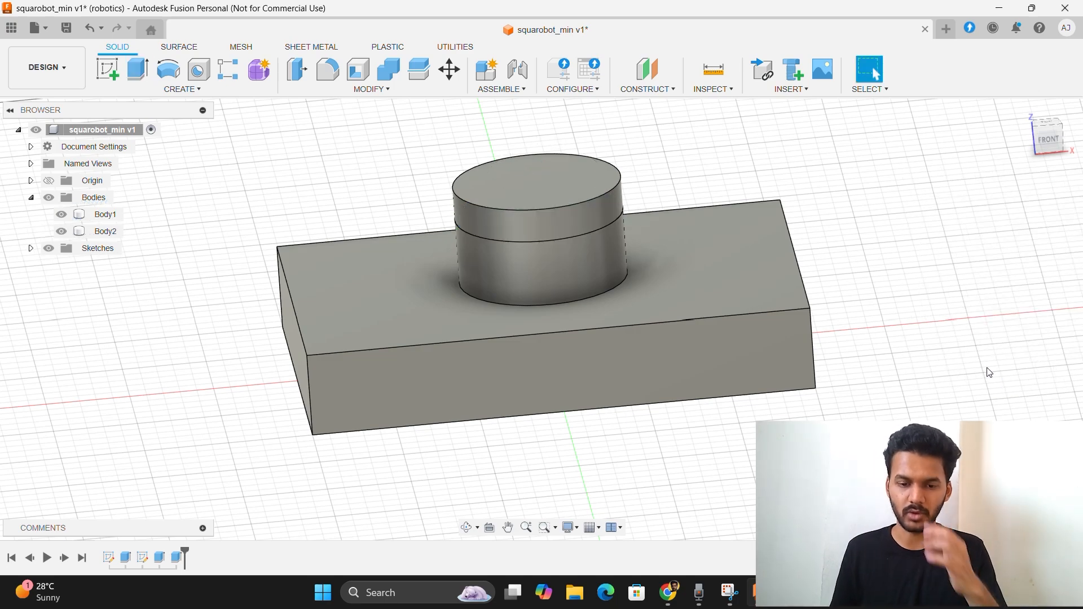
# Start a new sketch on the block's long front face
pyautogui.moveTo(540, 319)
pyautogui.keyDown('shift'); pyautogui.mouseDown(button='middle')
pyautogui.moveTo(663, 343)
pyautogui.moveTo(598, 327)
pyautogui.moveTo(551, 342)
pyautogui.moveTo(558, 361)
pyautogui.moveTo(549, 374)
pyautogui.moveTo(518, 357)
pyautogui.mouseUp(button='middle'); pyautogui.keyUp('shift')
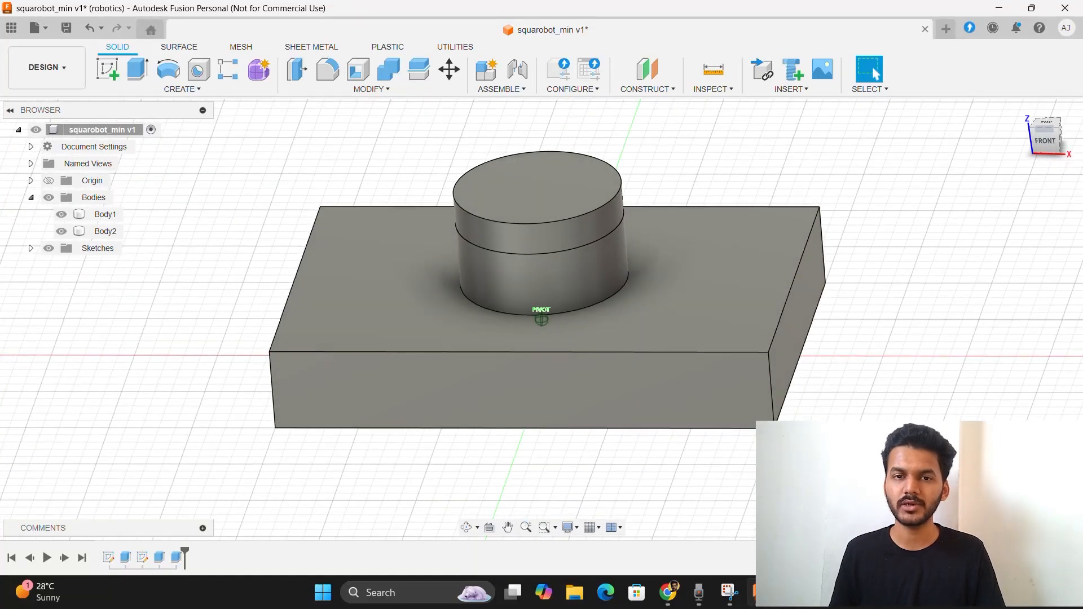
pyautogui.moveTo(518, 357)
pyautogui.keyDown('shift'); pyautogui.mouseDown(button='middle')
pyautogui.moveTo(509, 326)
pyautogui.moveTo(517, 350)
pyautogui.mouseUp(button='middle'); pyautogui.keyUp('shift')
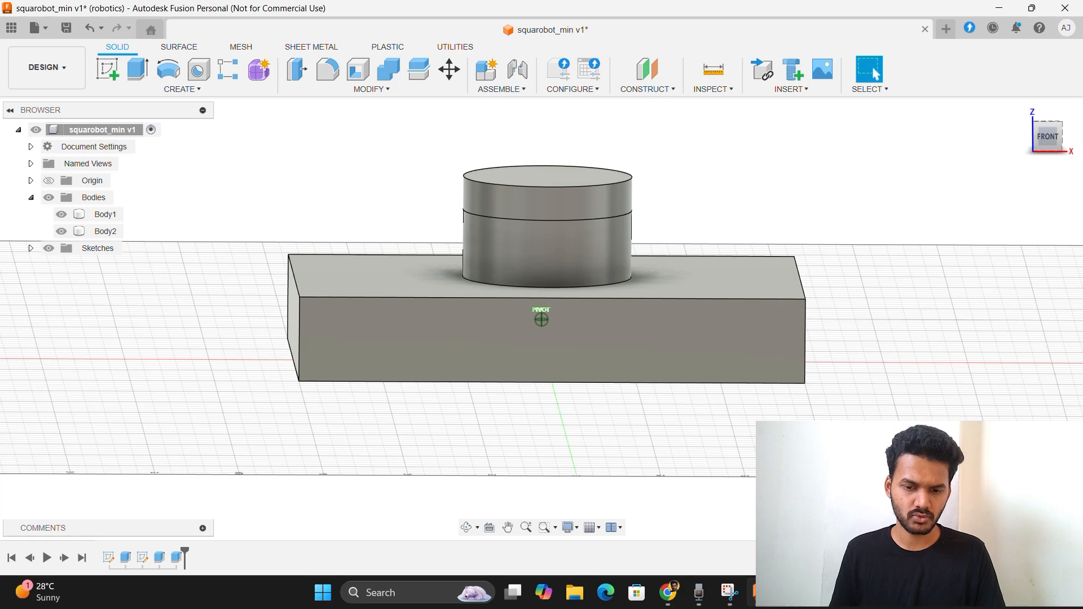
pyautogui.moveTo(1062, 150); pyautogui.dragTo(1057, 152)
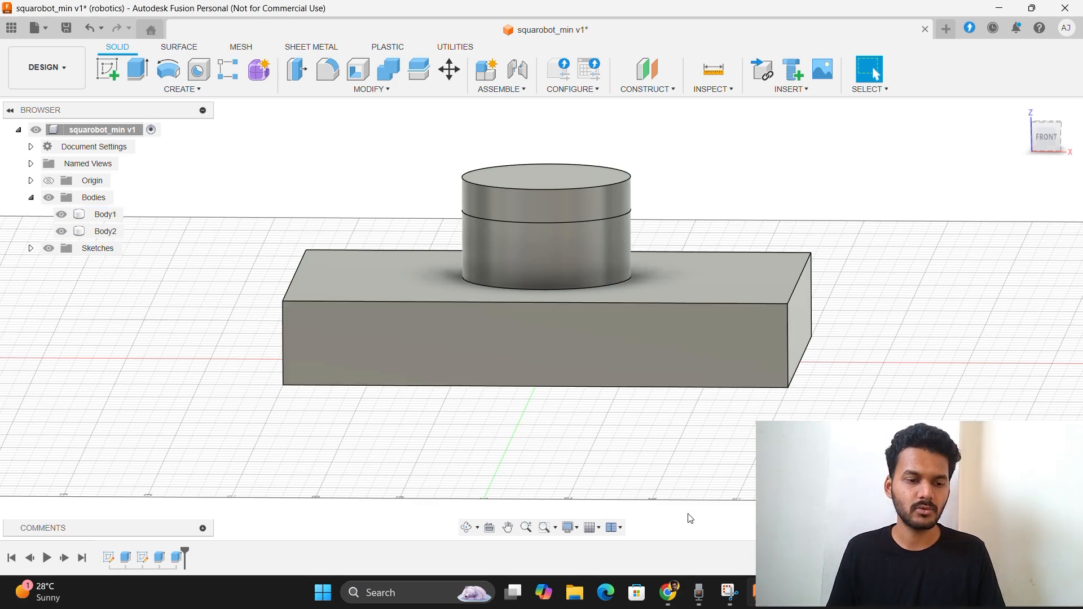
pyautogui.click(460, 344)
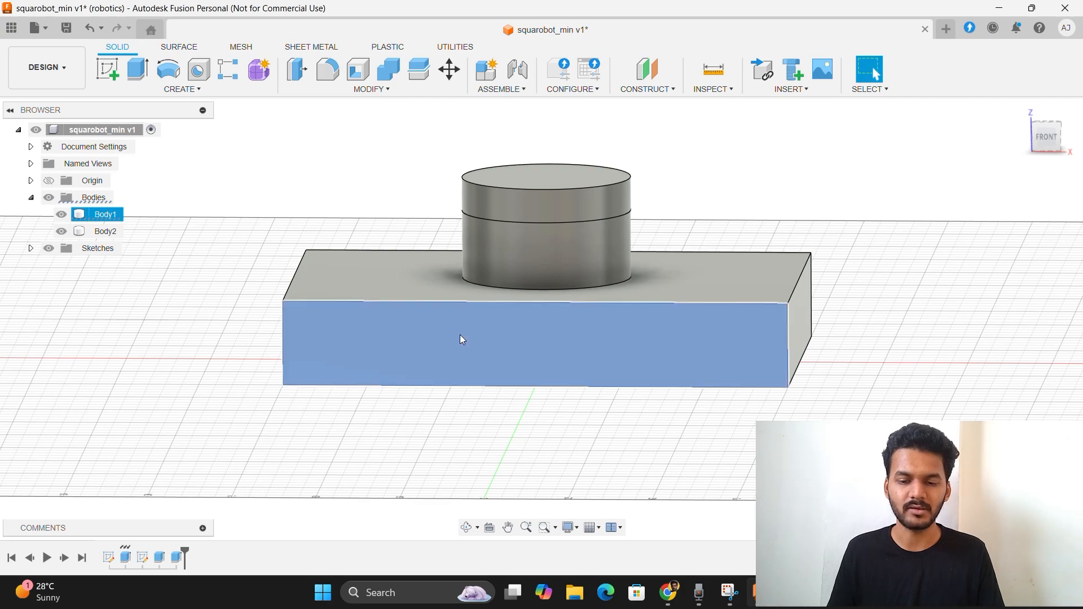
pyautogui.click(107, 70)
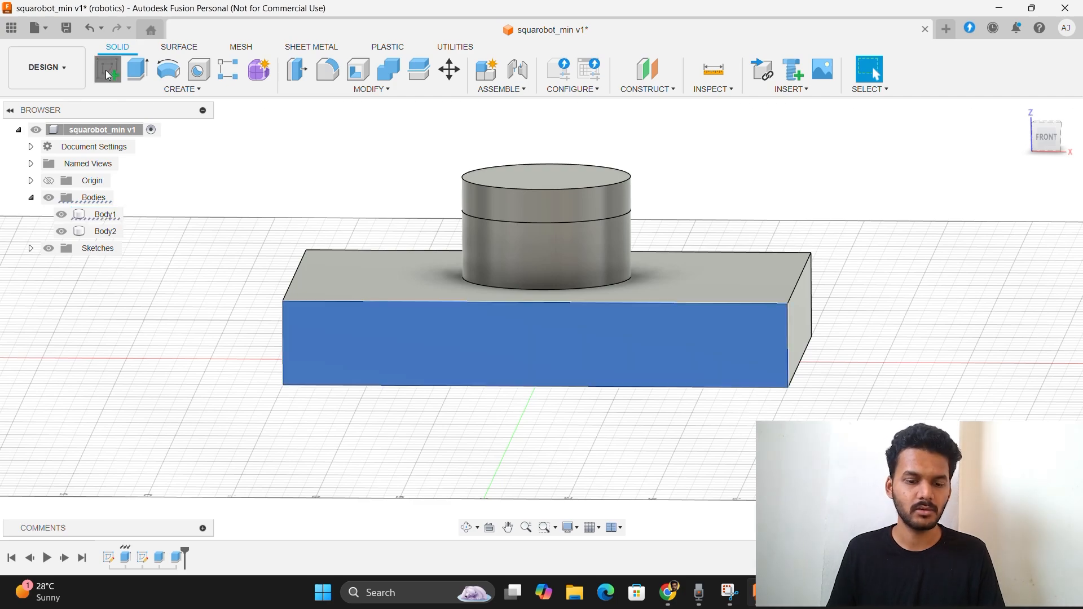
pyautogui.scroll(4, 293, 288)
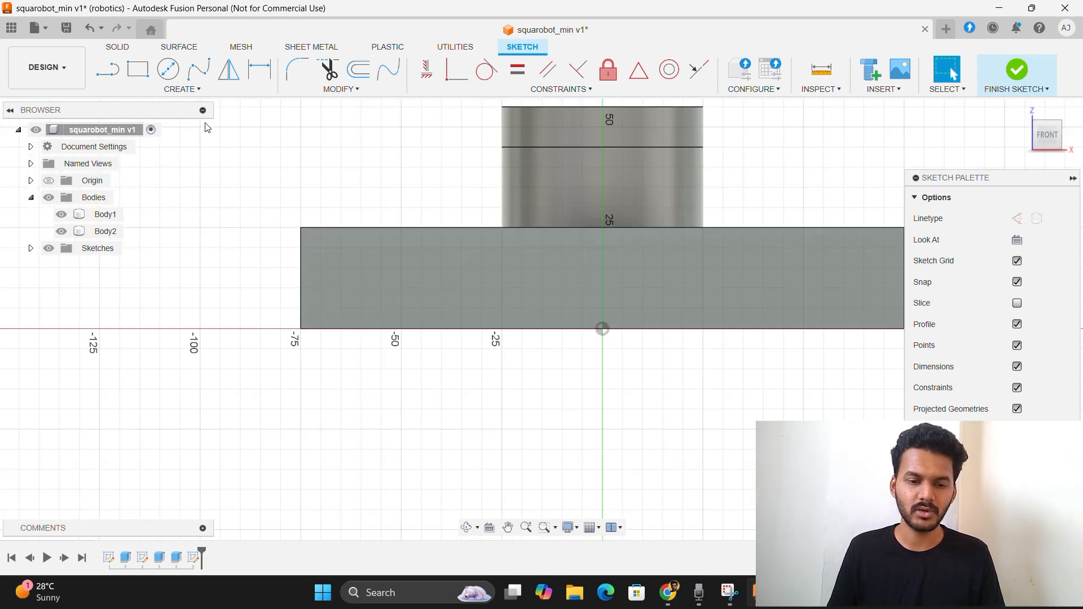
# Sketch an 8 mm diameter circle near the front face's left end and shift it slightly downward
pyautogui.click(169, 68)
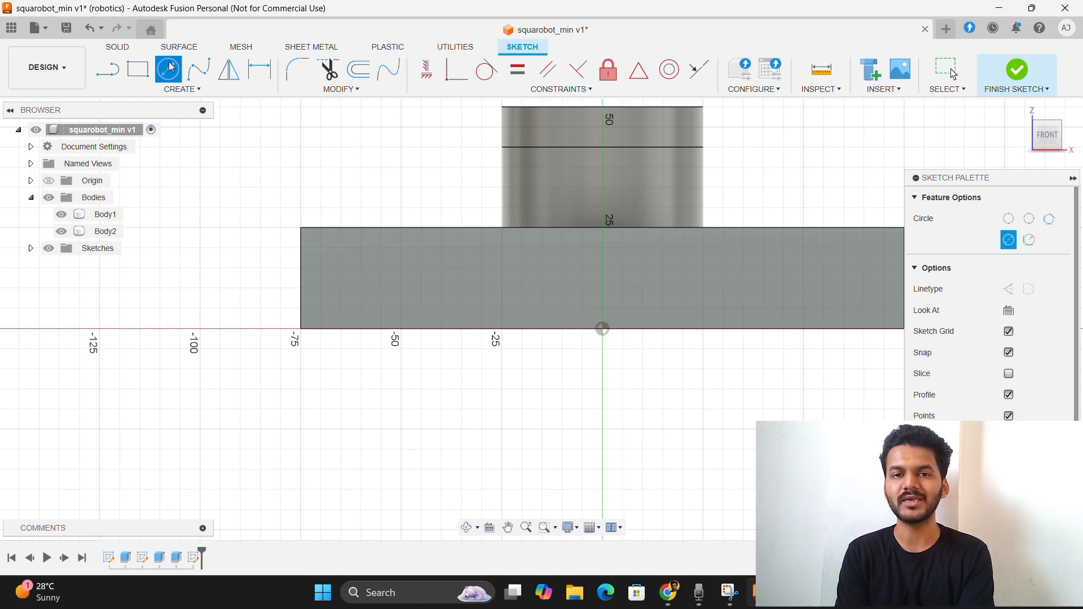
pyautogui.click(361, 278)
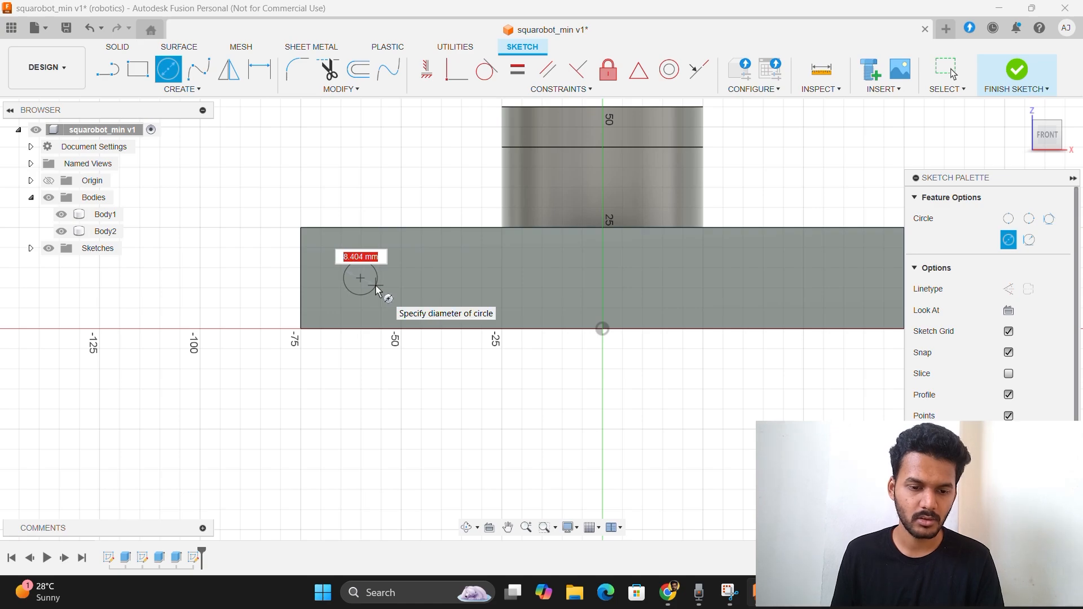
pyautogui.write('8')
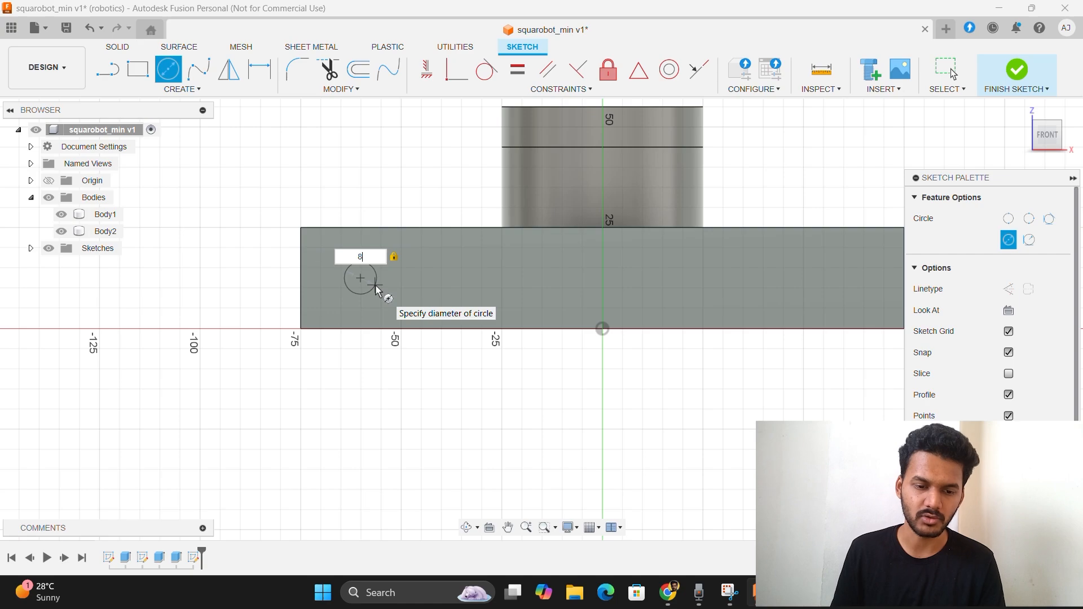
pyautogui.press('Return')
pyautogui.press('Escape')
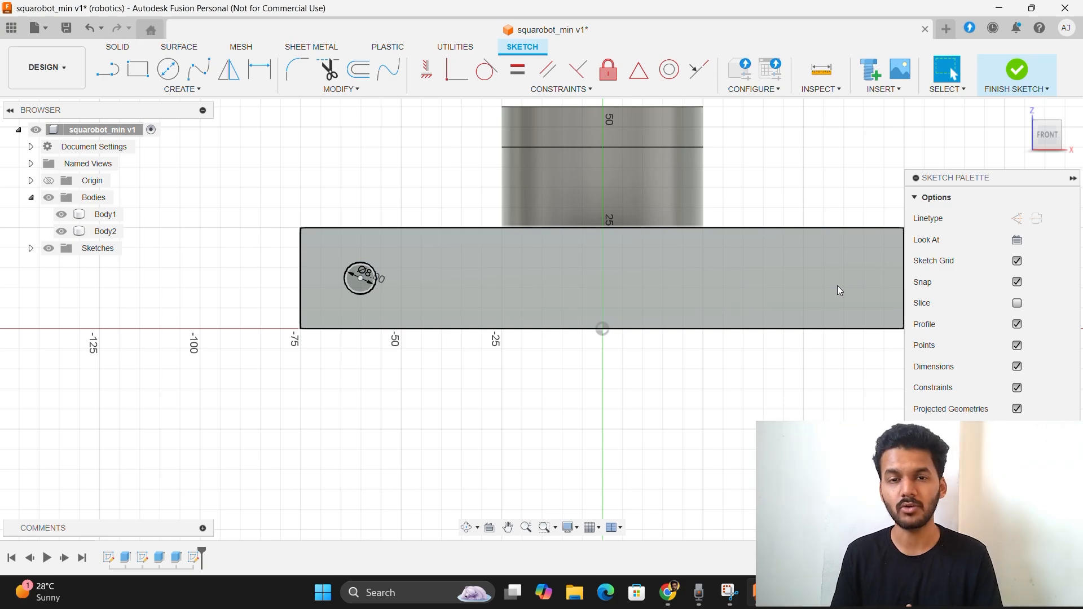
pyautogui.click(372, 273)
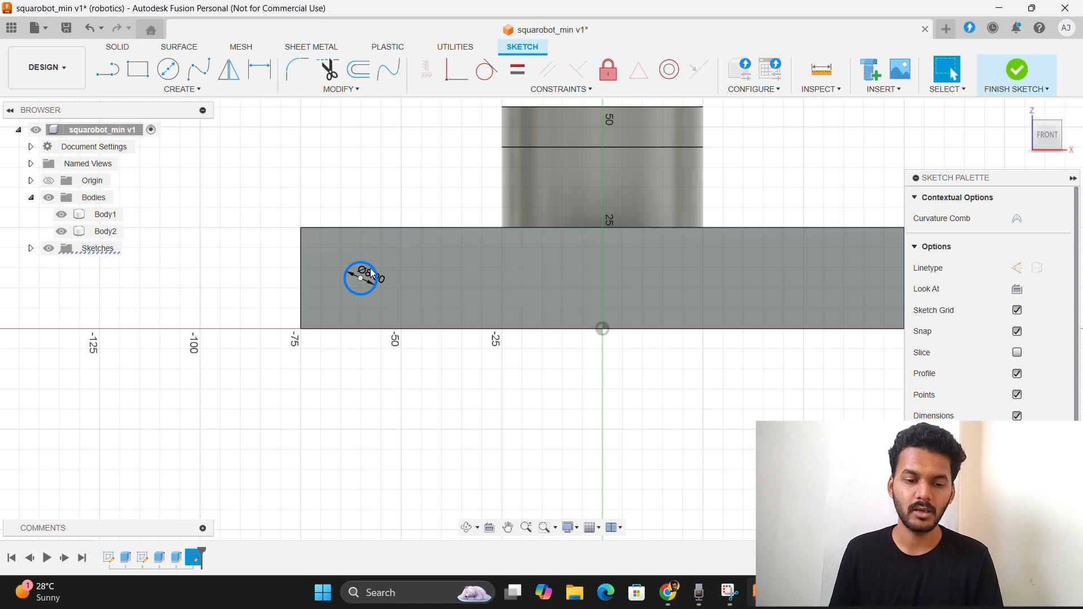
pyautogui.moveTo(371, 273)
pyautogui.mouseDown()
pyautogui.moveTo(390, 285)
pyautogui.moveTo(358, 269)
pyautogui.moveTo(376, 285)
pyautogui.mouseUp()
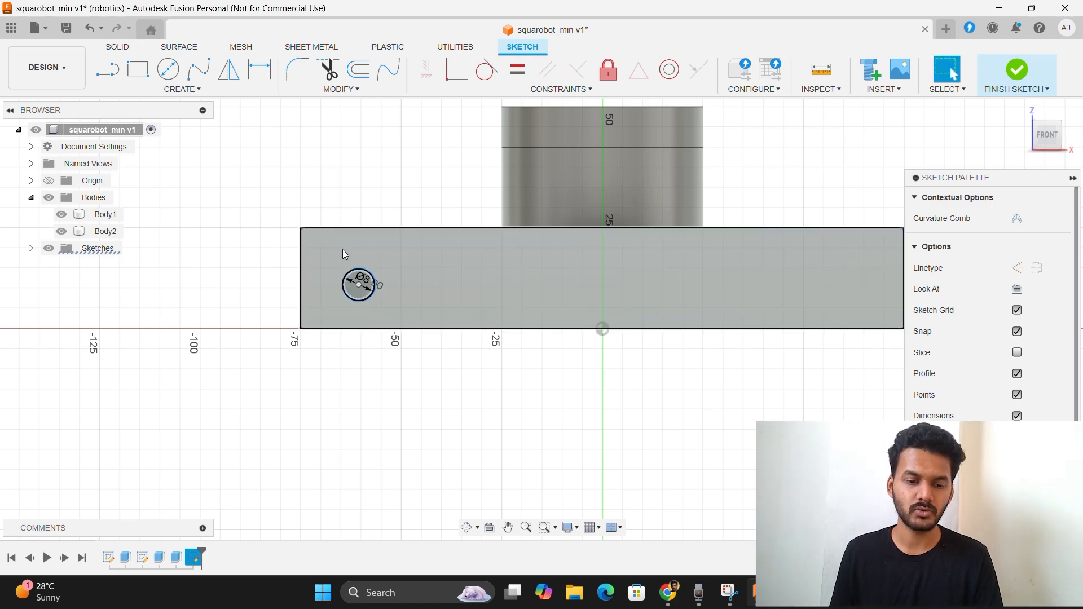
# Dimension the circle's center 15 mm below the front face's upper edge
pyautogui.click(260, 69)
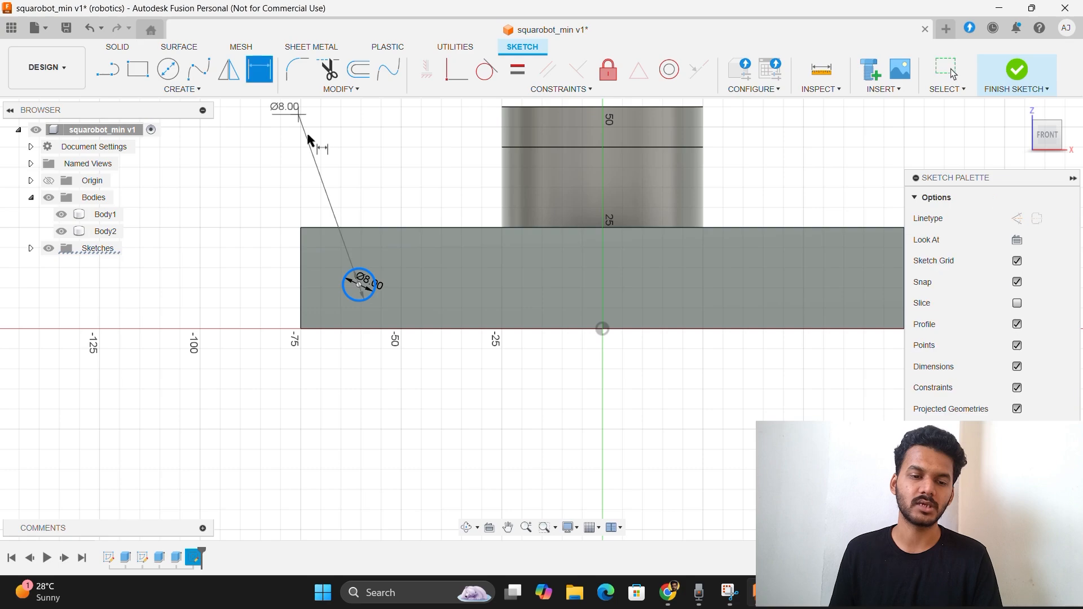
pyautogui.click(361, 229)
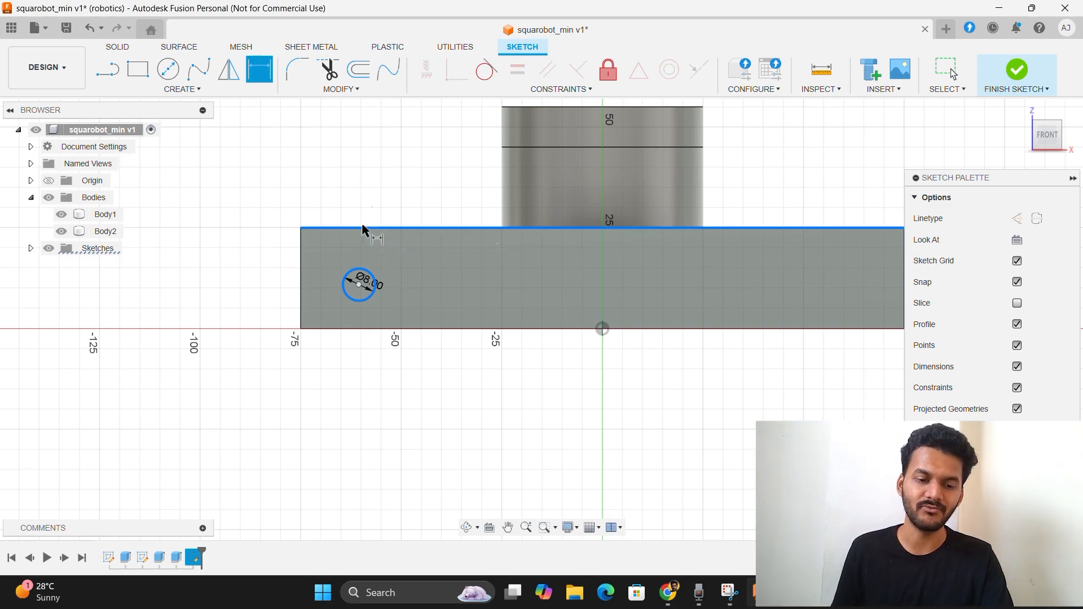
pyautogui.click(363, 178)
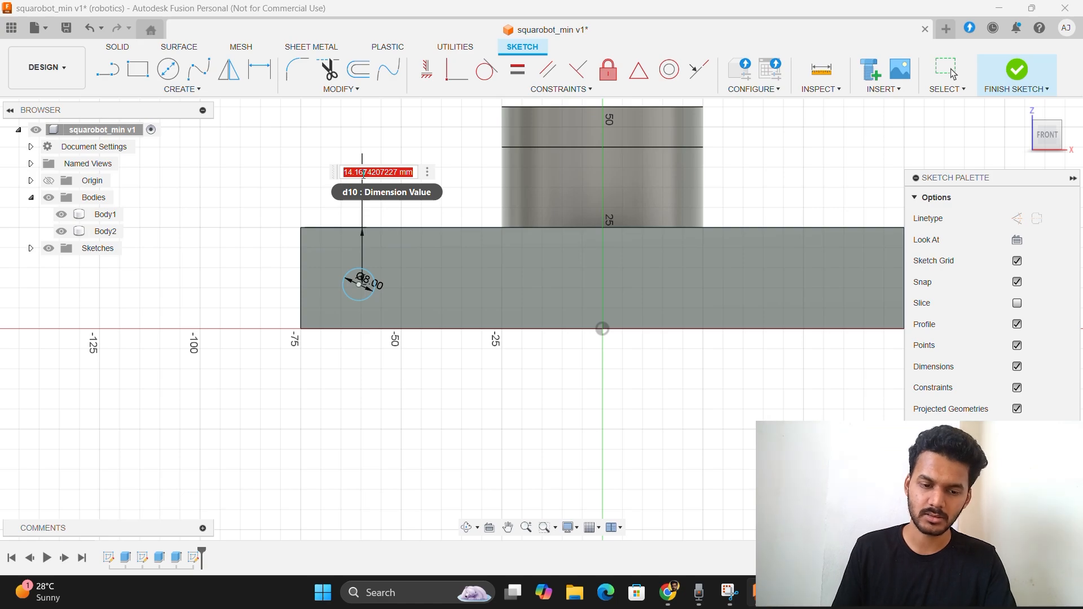
pyautogui.write('15')
pyautogui.press('Return')
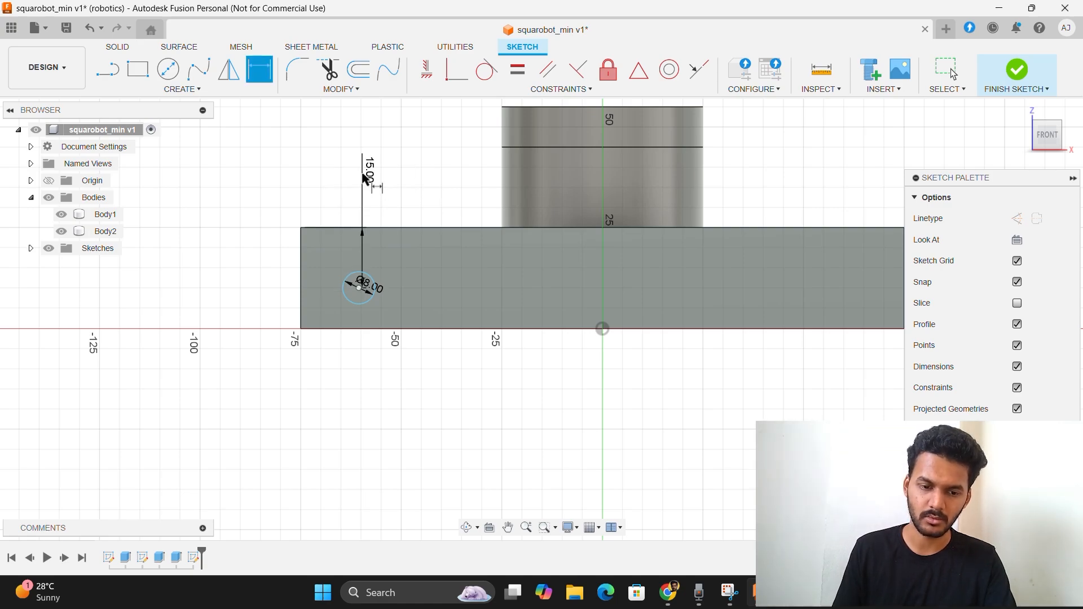
# Dimension the circle's center 15 mm from the front face's left edge
pyautogui.click(374, 296)
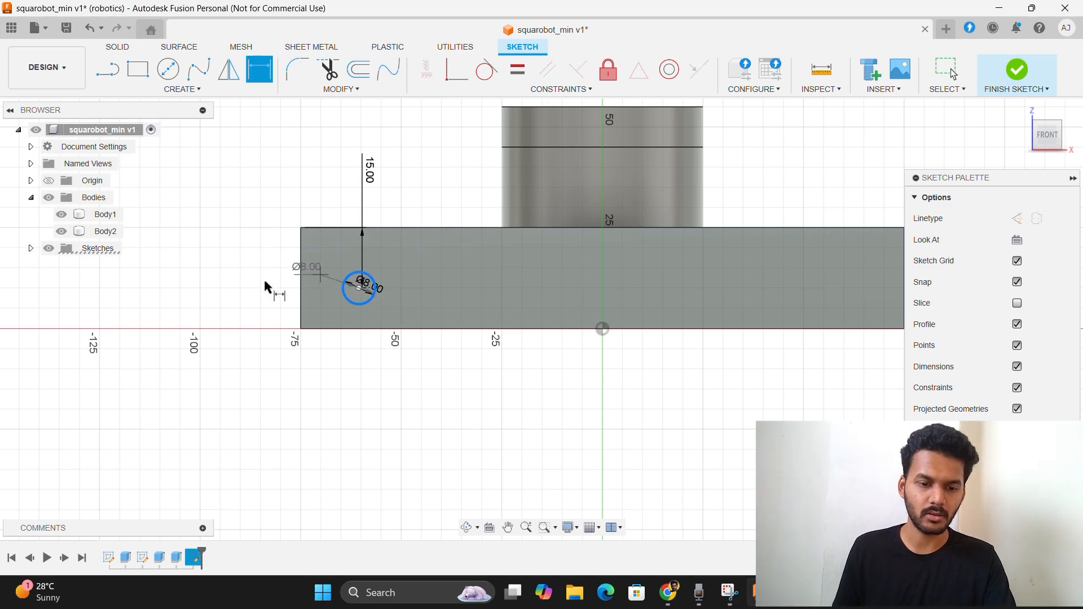
pyautogui.press('Escape')
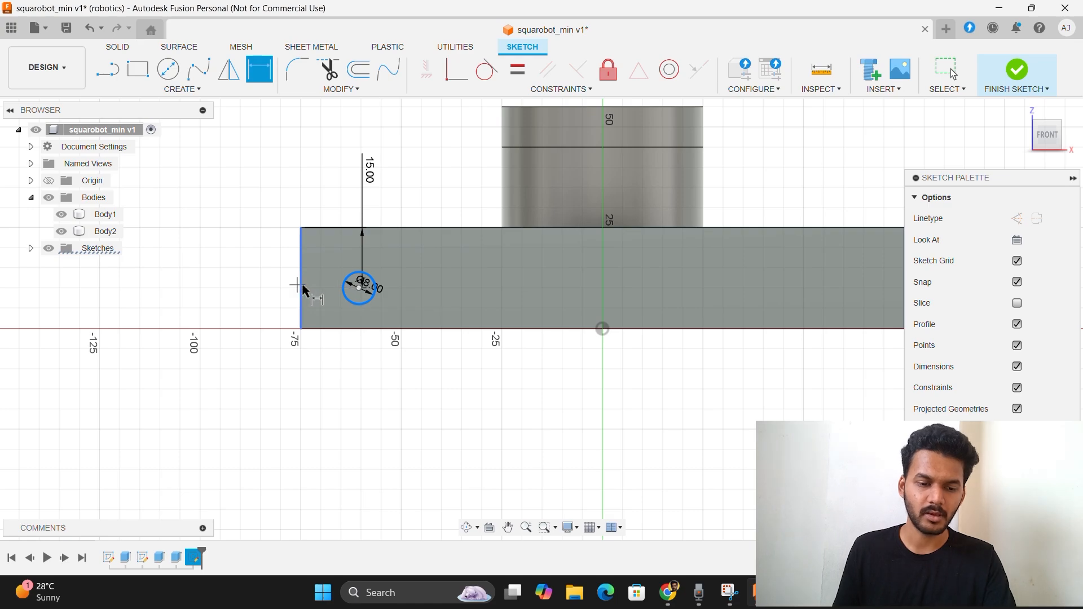
pyautogui.click(300, 290)
pyautogui.click(359, 289)
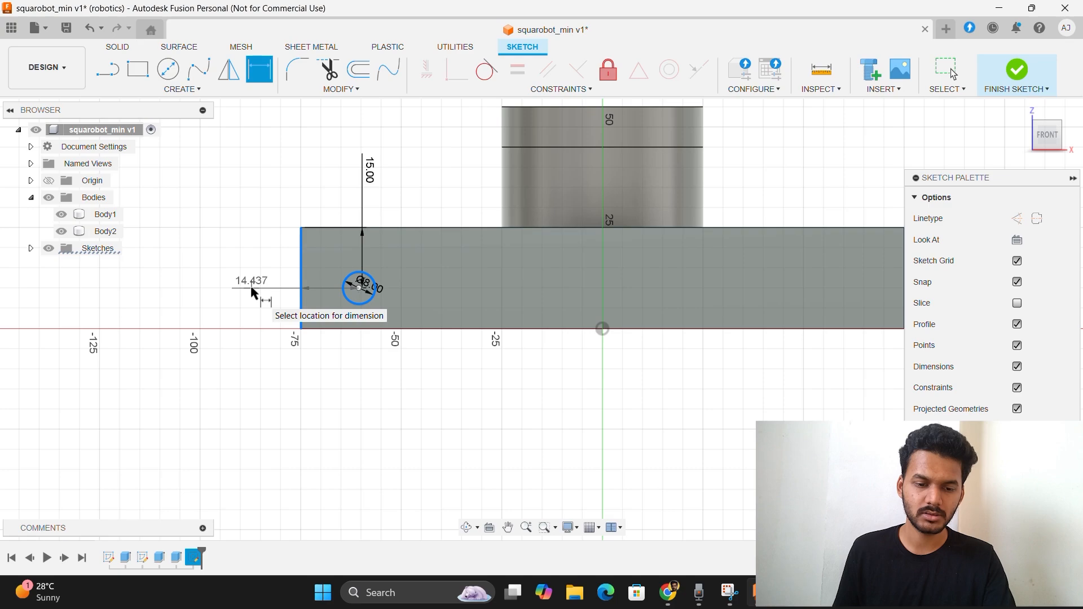
pyautogui.click(252, 302)
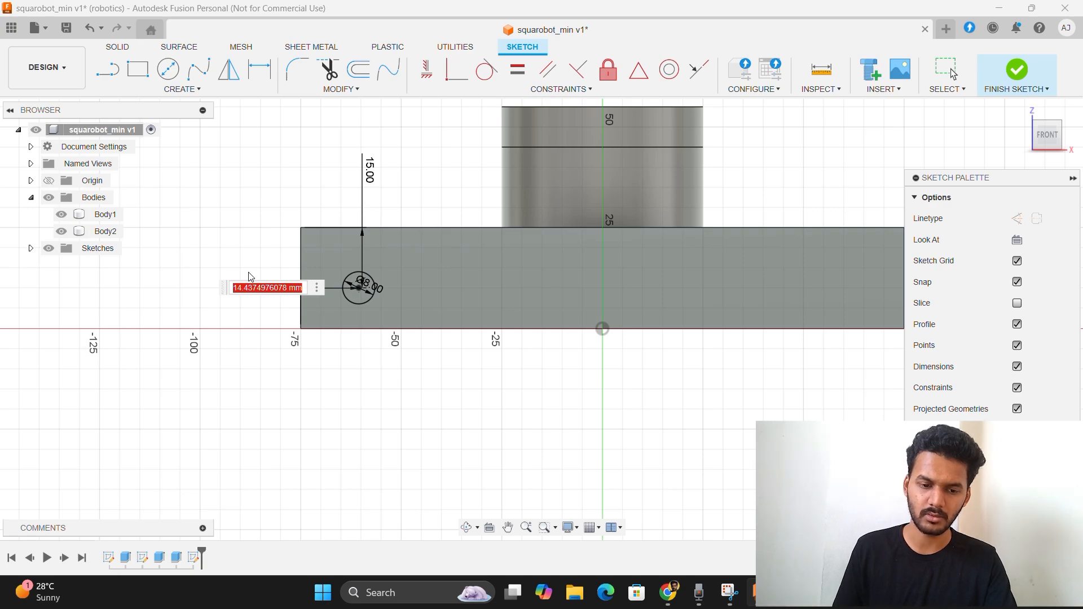
pyautogui.write('15')
pyautogui.press('Return')
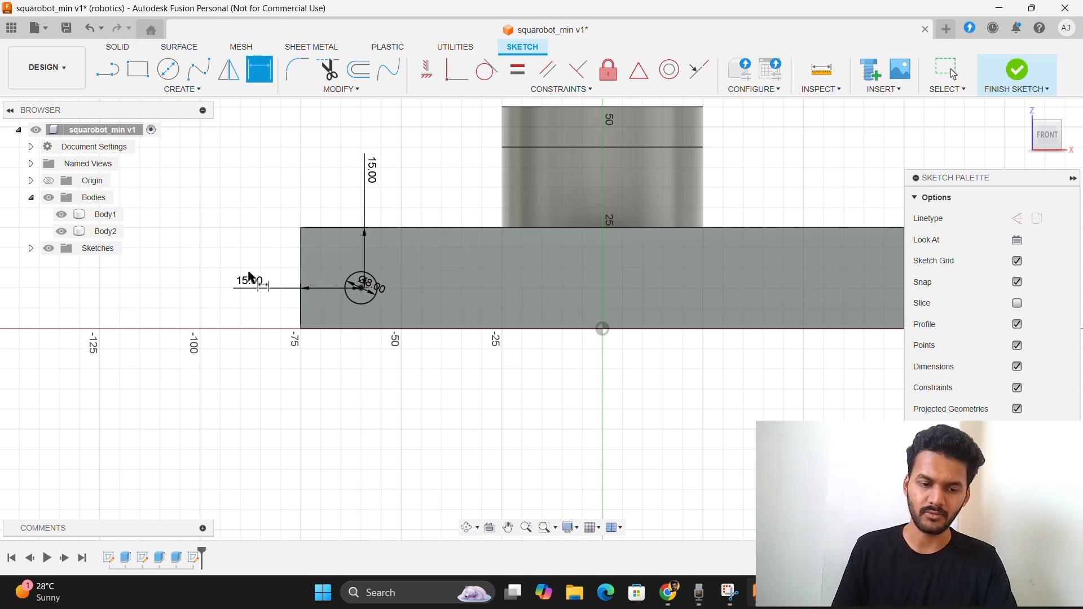
# Set the circle's vertical distance from the upper edge to 14 mm and finish the sketch
pyautogui.doubleClick(371, 169)
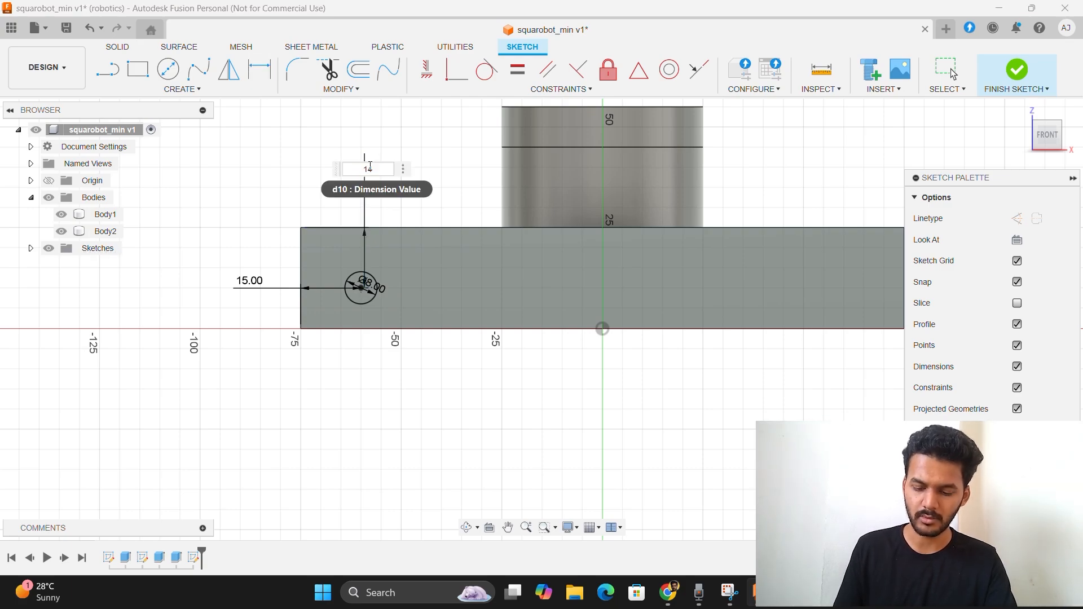
pyautogui.write('14')
pyautogui.press('Return')
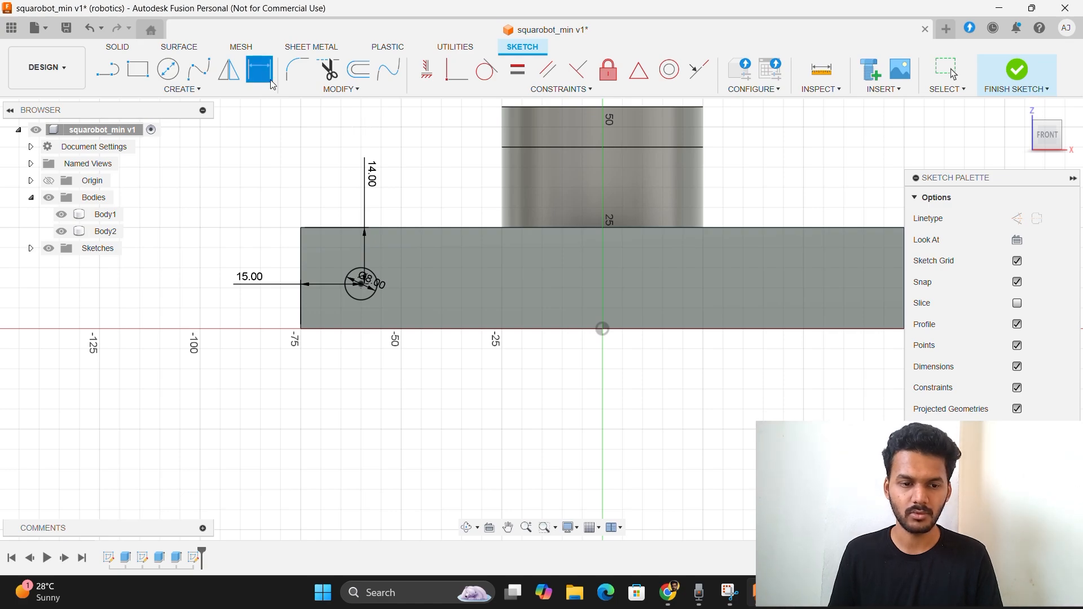
pyautogui.rightClick(314, 133)
pyautogui.click(265, 133)
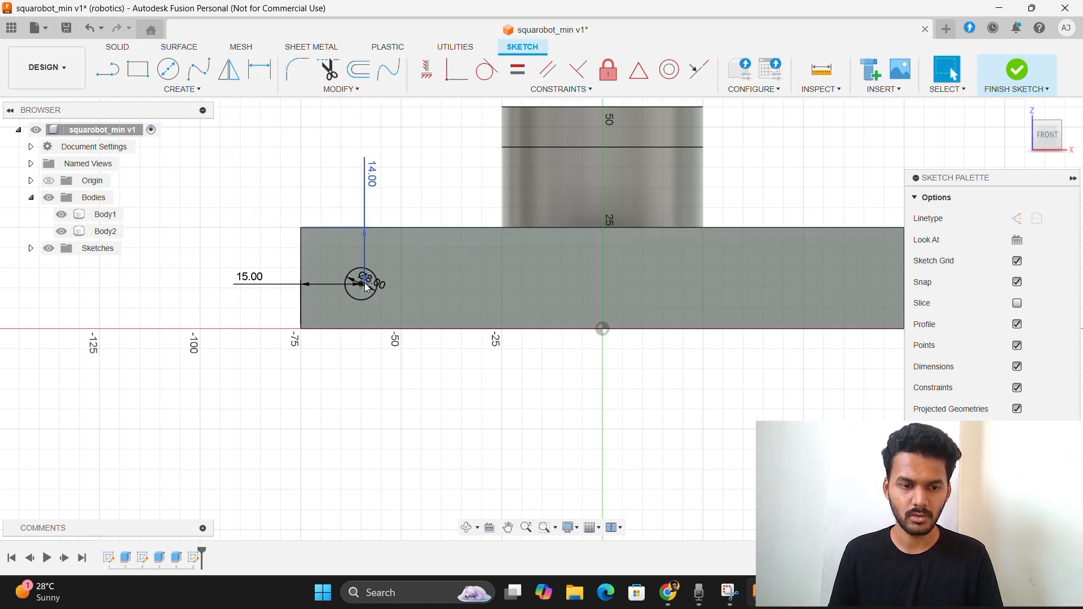
pyautogui.click(368, 278)
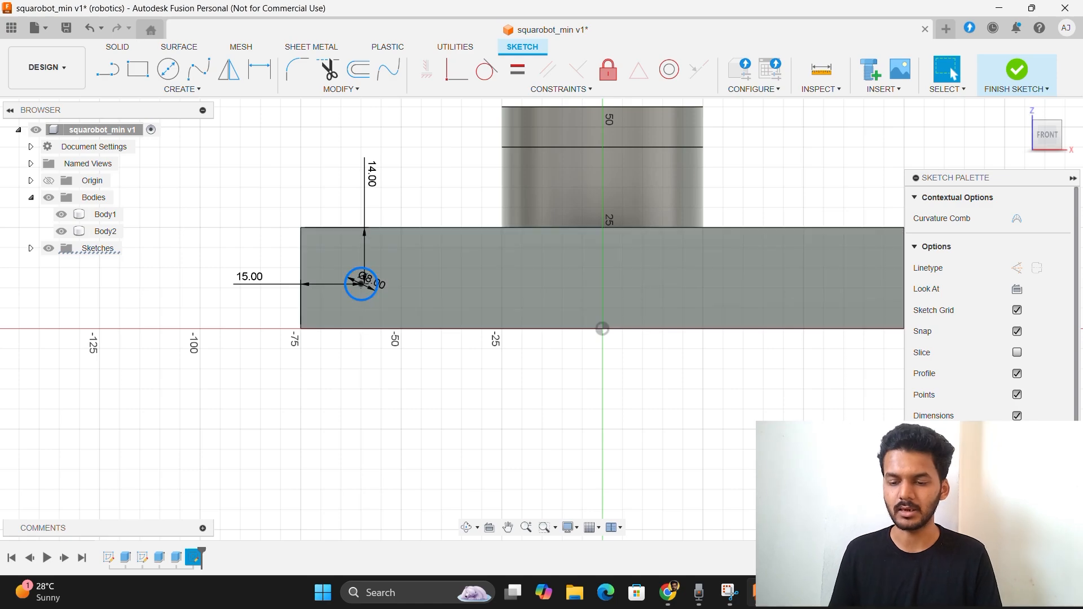
pyautogui.press('e')
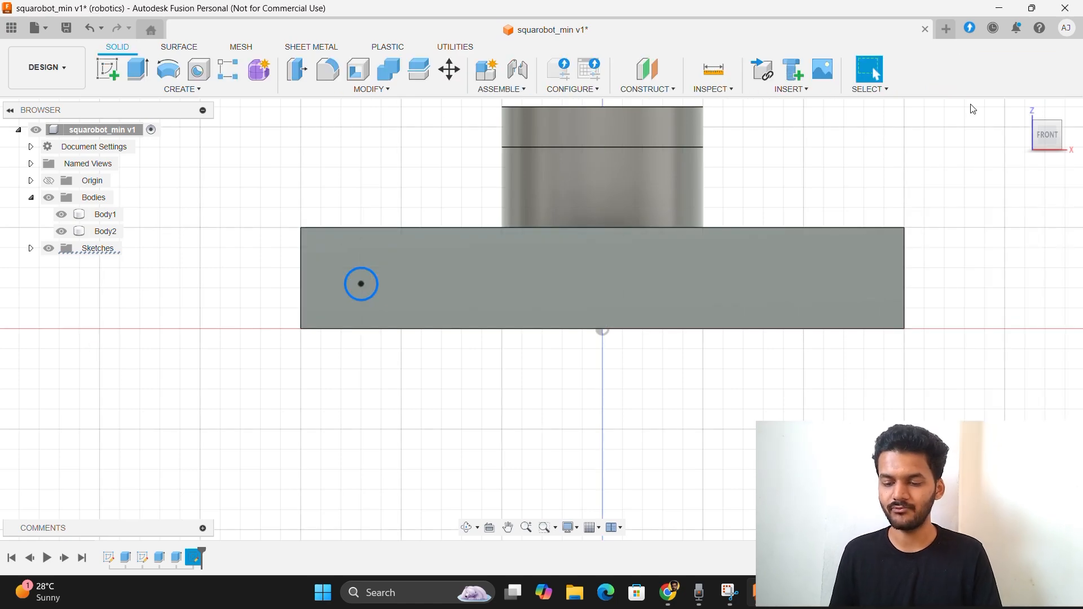
# Extrude the small circular profile 8 mm outward from the block's front face, using the Join operation
pyautogui.moveTo(1023, 249); pyautogui.dragTo(1018, 322, button='middle')
pyautogui.scroll(-1, 1018, 322)
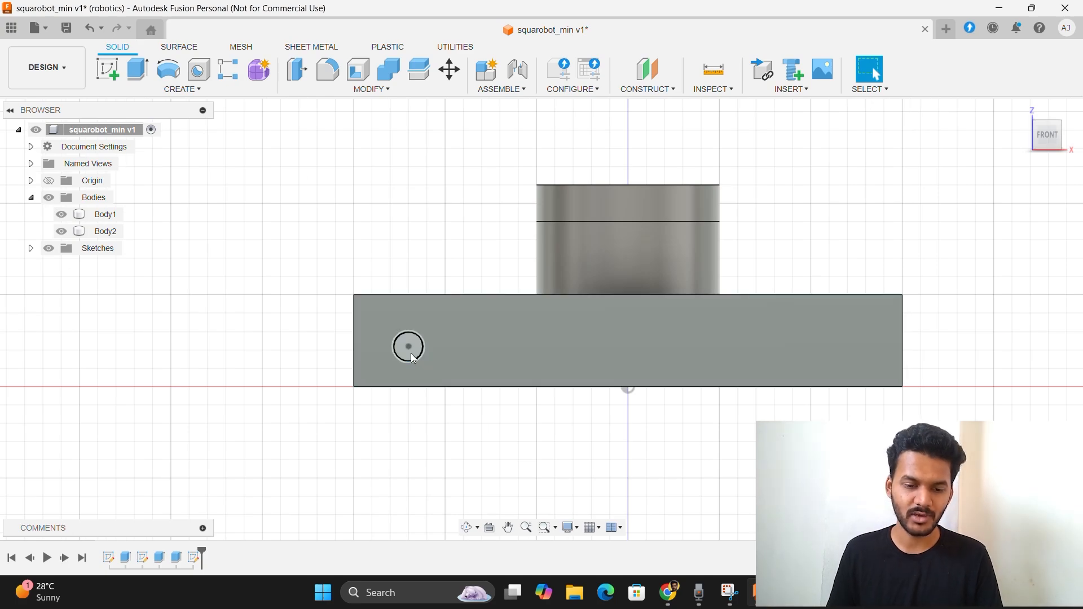
pyautogui.click(412, 357)
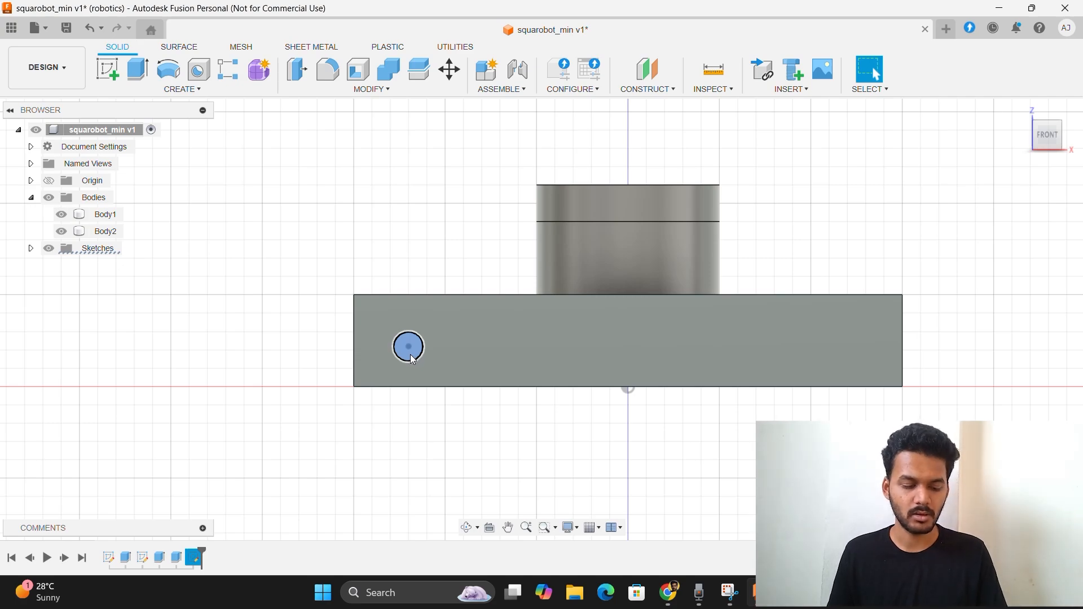
pyautogui.press('e')
pyautogui.click(1030, 114)
pyautogui.moveTo(1068, 149); pyautogui.dragTo(1050, 150)
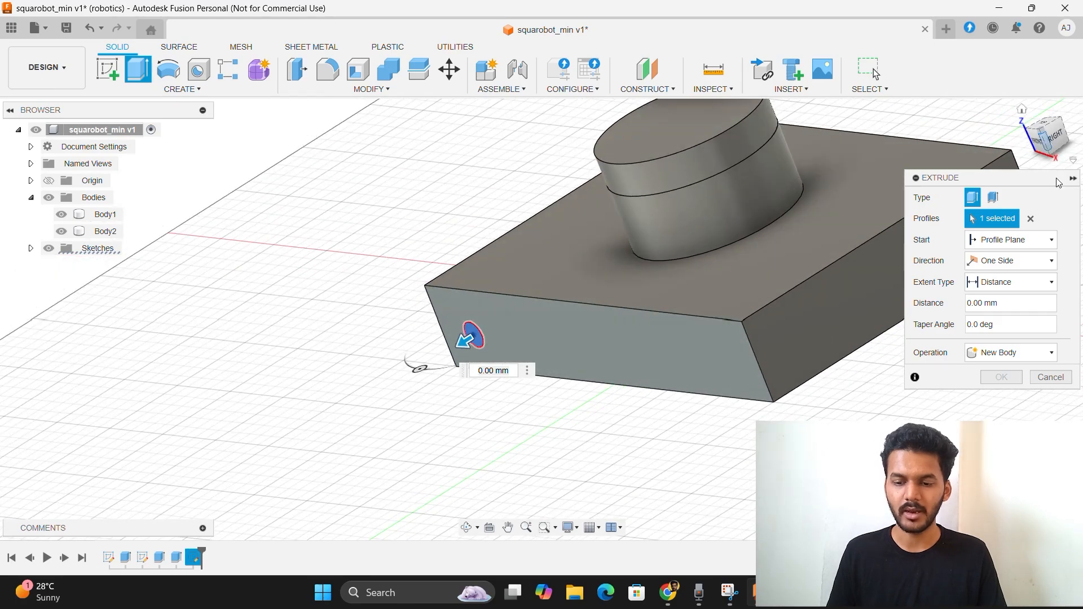
pyautogui.click(991, 355)
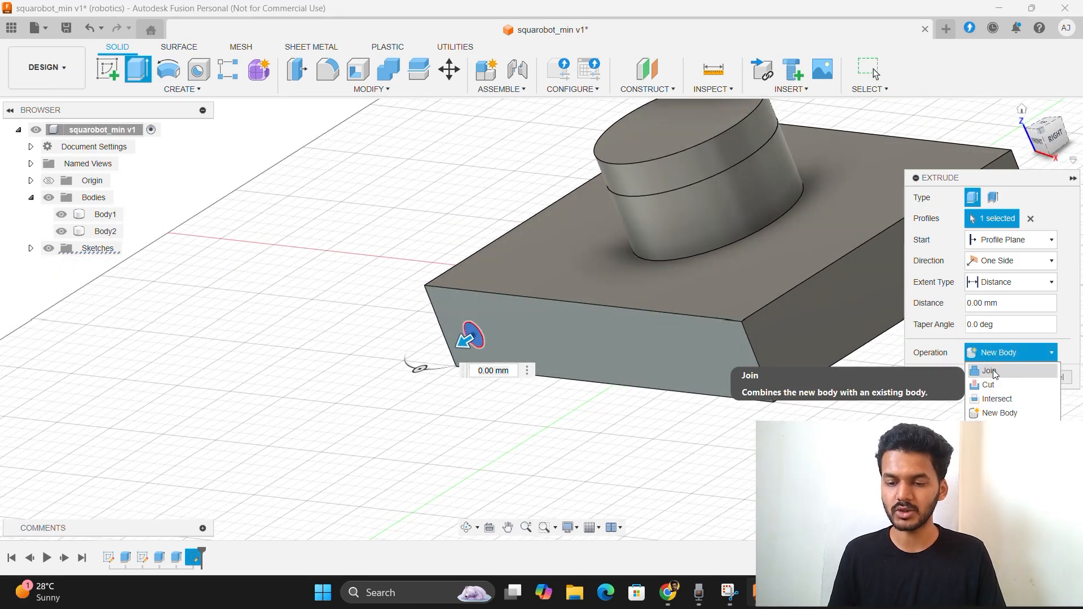
pyautogui.click(992, 373)
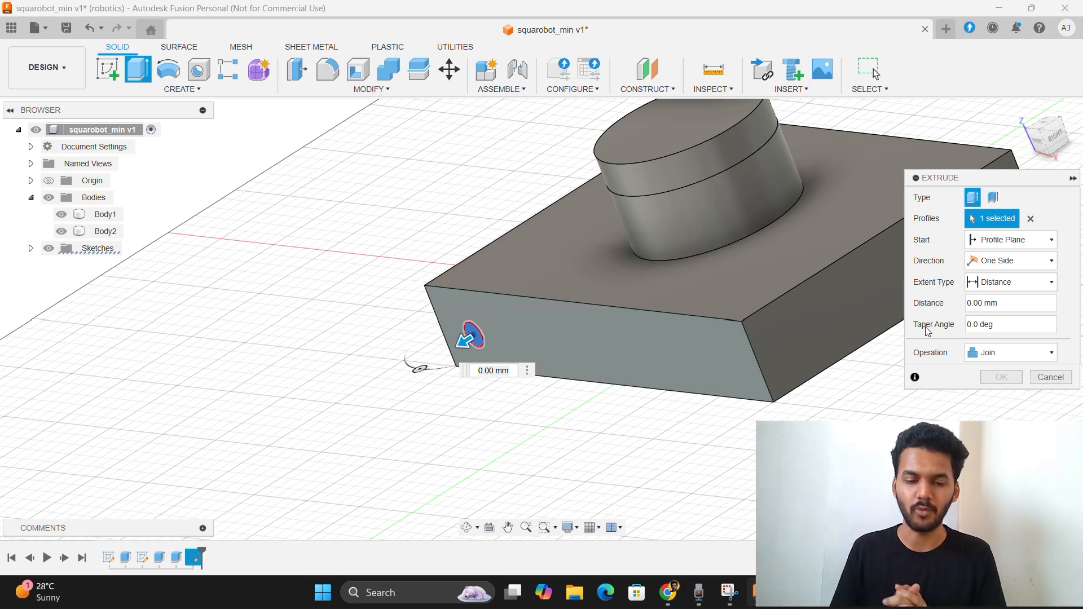
pyautogui.moveTo(496, 371); pyautogui.dragTo(451, 370)
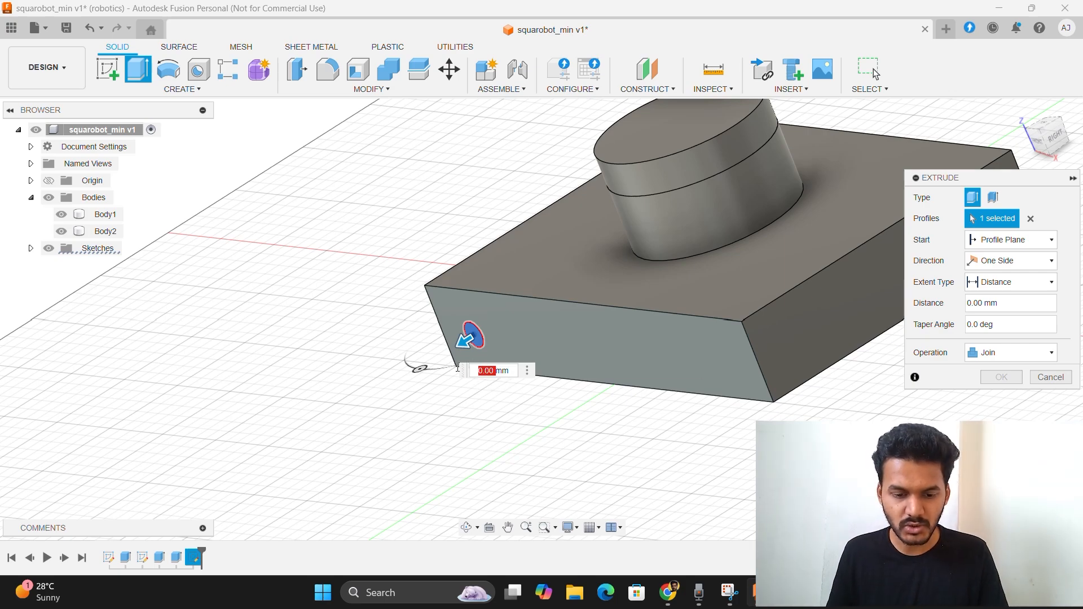
pyautogui.write('10')
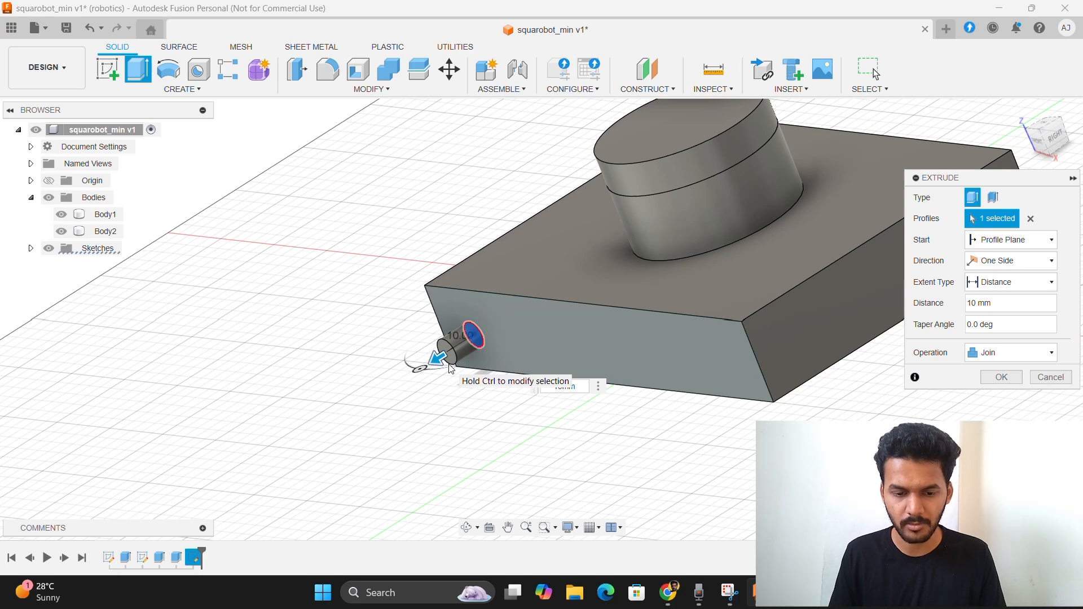
pyautogui.press('BackSpace')
pyautogui.press('BackSpace')
pyautogui.write('8')
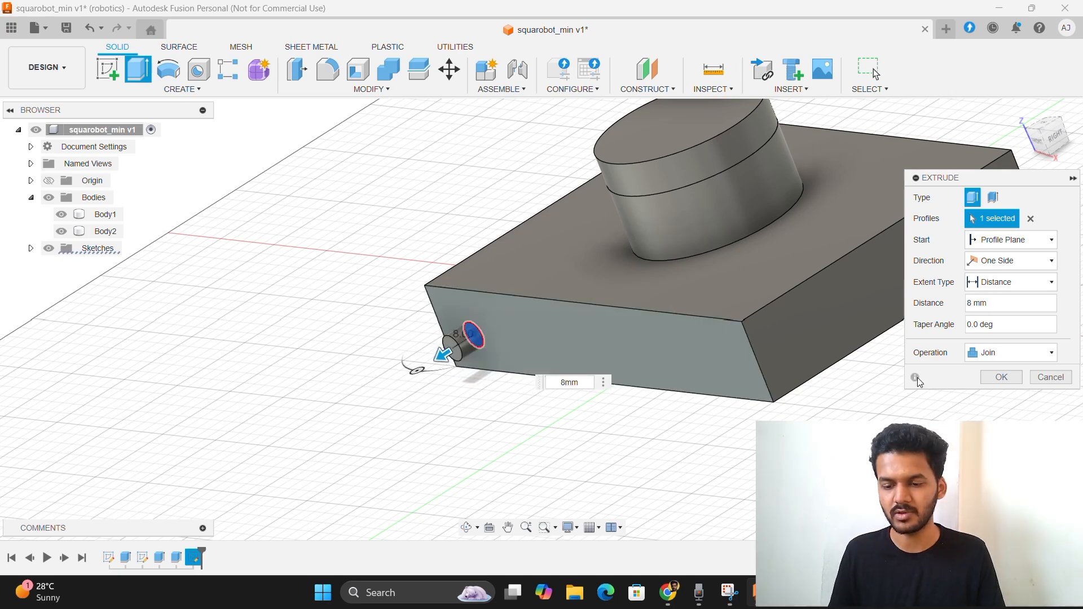
pyautogui.click(1002, 377)
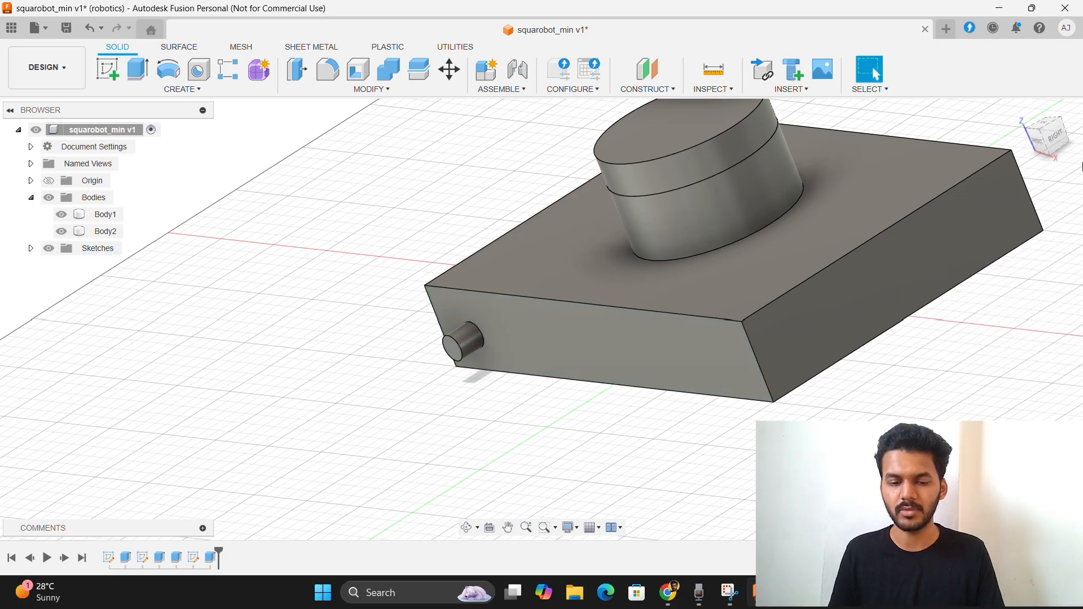
pyautogui.keyDown('shift'); pyautogui.moveTo(541, 319); pyautogui.dragTo(525, 320, button='middle'); pyautogui.keyUp('shift')
pyautogui.moveTo(807, 251)
pyautogui.keyDown('shift'); pyautogui.mouseDown(button='middle')
pyautogui.moveTo(855, 234)
pyautogui.moveTo(859, 246)
pyautogui.mouseUp(button='middle'); pyautogui.keyUp('shift')
pyautogui.hotkey('ctrl', 'a')
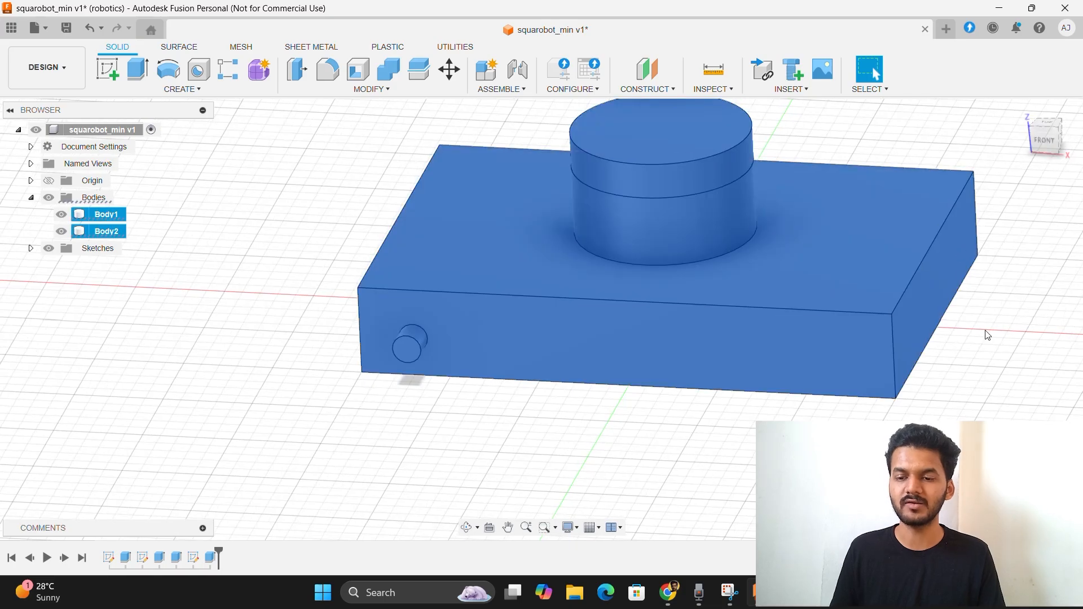
pyautogui.click(986, 334)
pyautogui.moveTo(1045, 142)
pyautogui.mouseDown()
pyautogui.moveTo(959, 144)
pyautogui.moveTo(954, 226)
pyautogui.moveTo(891, 232)
pyautogui.moveTo(914, 271)
pyautogui.moveTo(874, 254)
pyautogui.moveTo(903, 226)
pyautogui.moveTo(891, 243)
pyautogui.moveTo(954, 271)
pyautogui.moveTo(1005, 198)
pyautogui.moveTo(977, 388)
pyautogui.mouseUp()
pyautogui.moveTo(977, 389); pyautogui.dragTo(936, 388, button='middle')
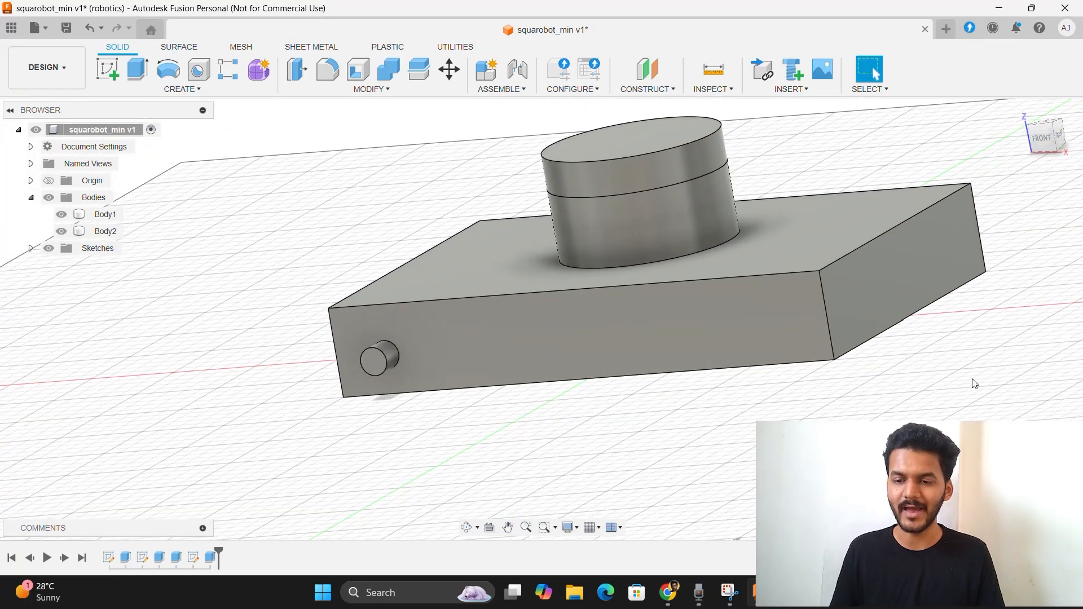
pyautogui.moveTo(1043, 141)
pyautogui.mouseDown()
pyautogui.moveTo(1072, 161)
pyautogui.moveTo(1048, 148)
pyautogui.moveTo(1047, 175)
pyautogui.mouseUp()
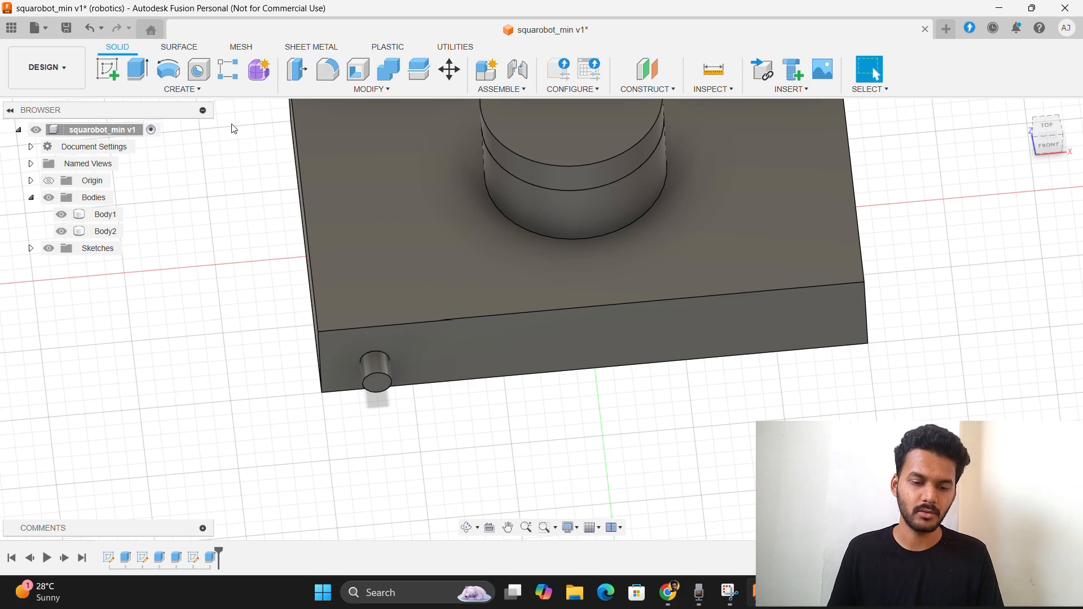
# Start a Mirror with the object type set to Features and select the small peg's extrusion as the object
pyautogui.click(353, 91)
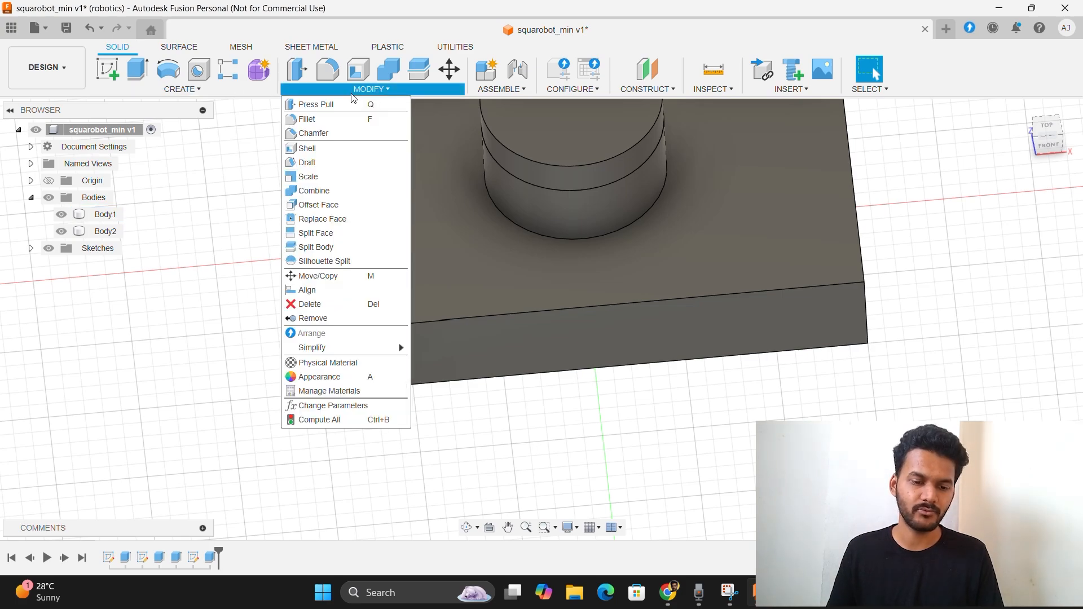
pyautogui.click(187, 92)
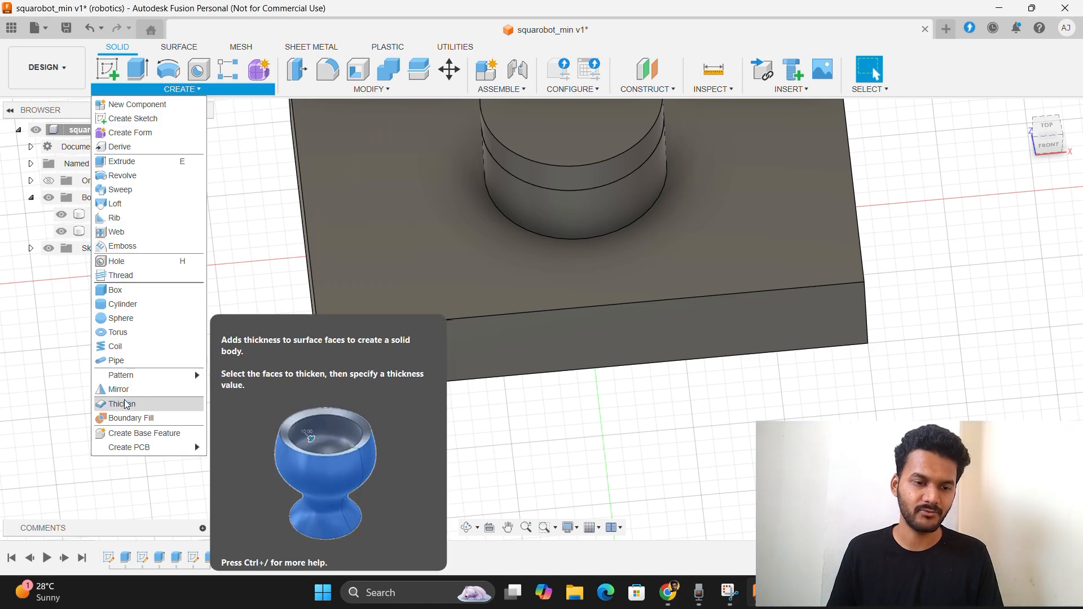
pyautogui.click(129, 391)
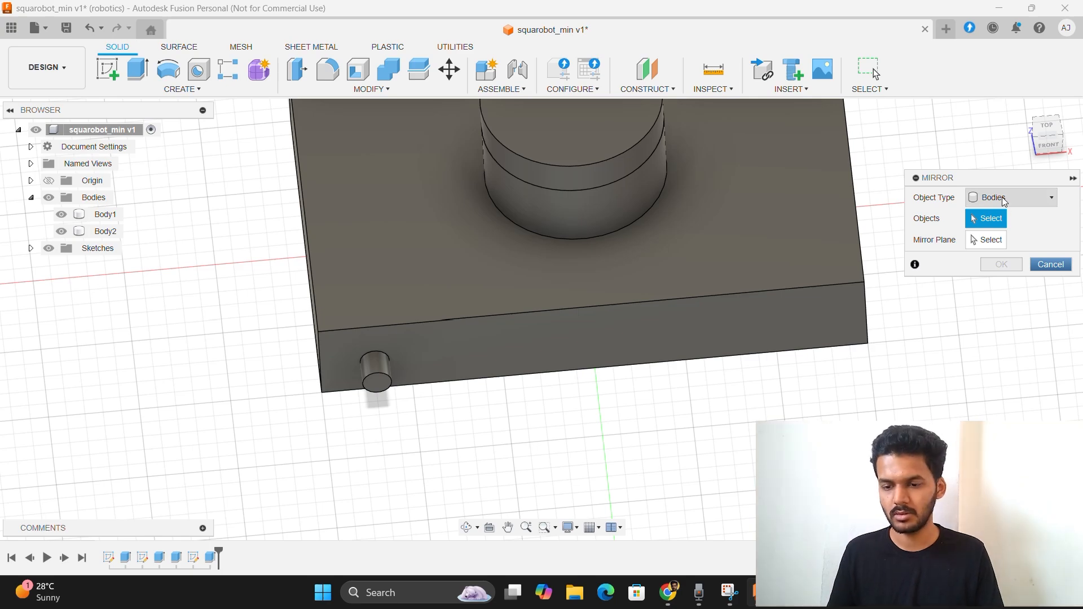
pyautogui.click(1004, 201)
pyautogui.click(996, 240)
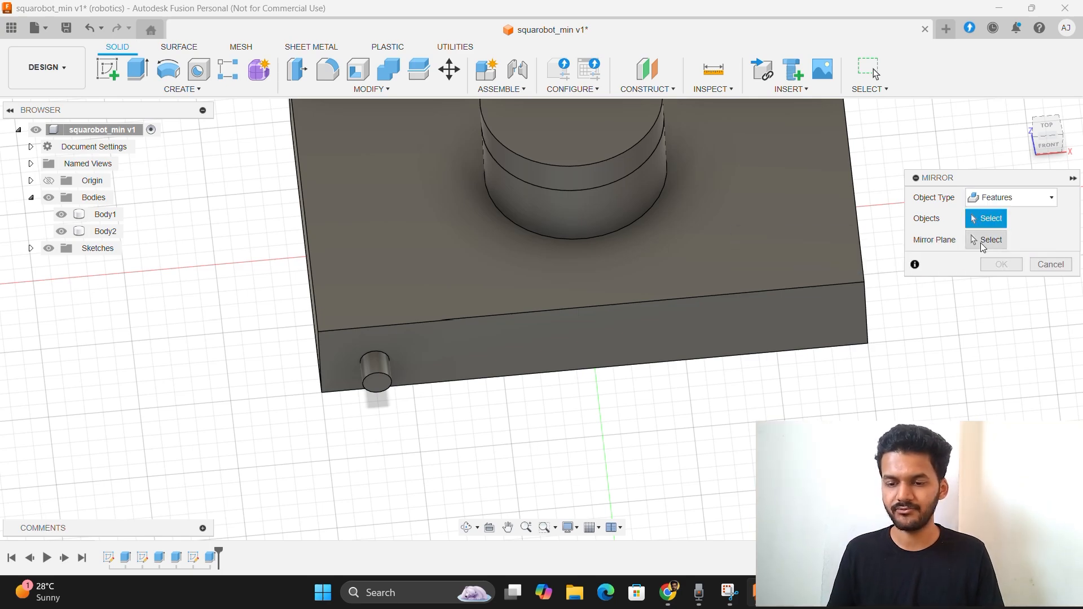
pyautogui.click(986, 240)
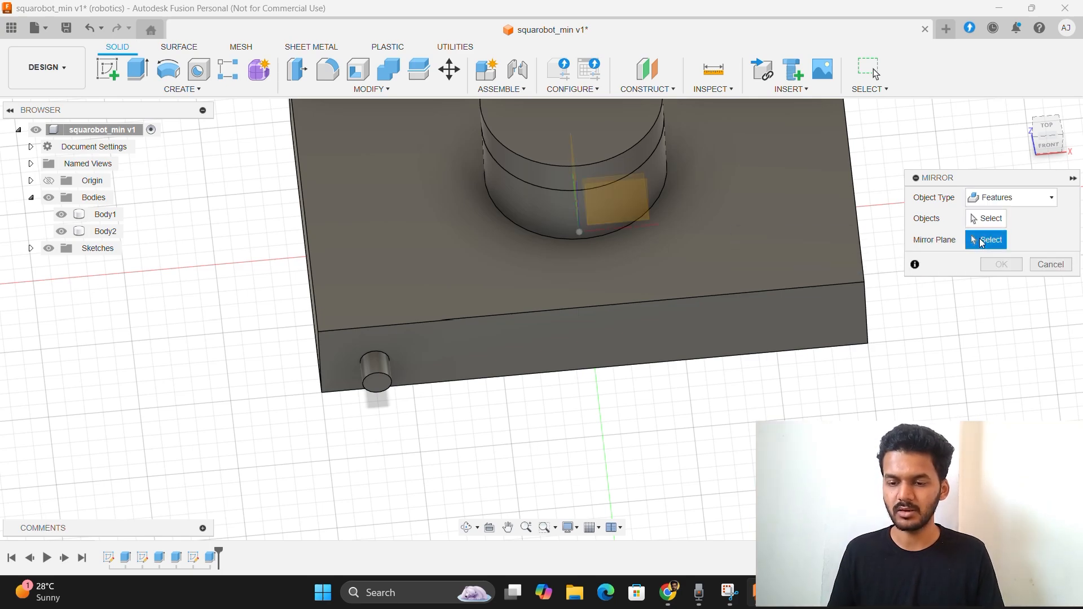
pyautogui.click(986, 219)
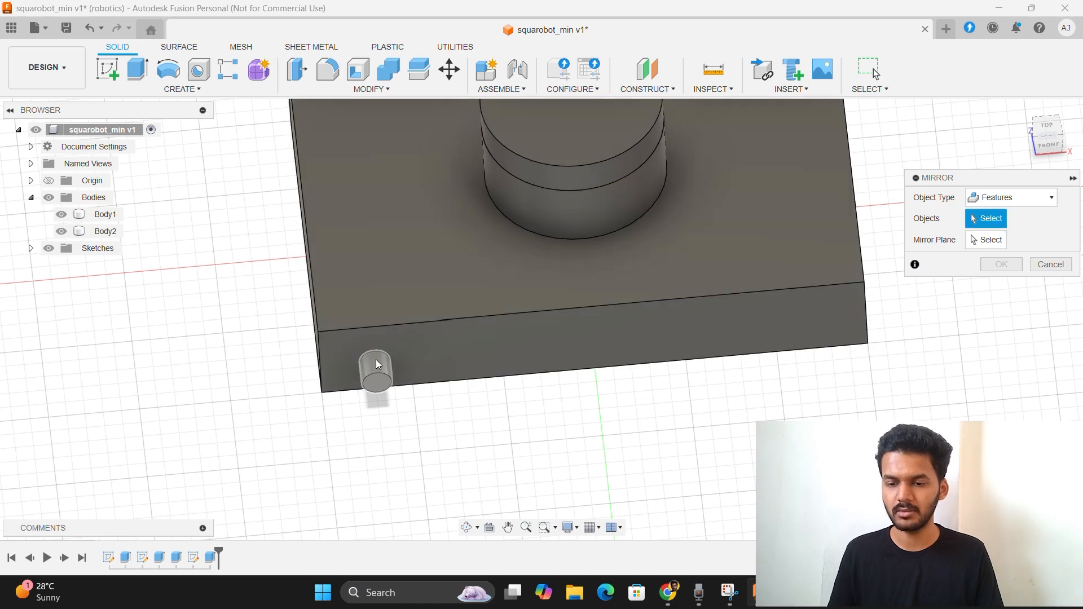
pyautogui.click(373, 363)
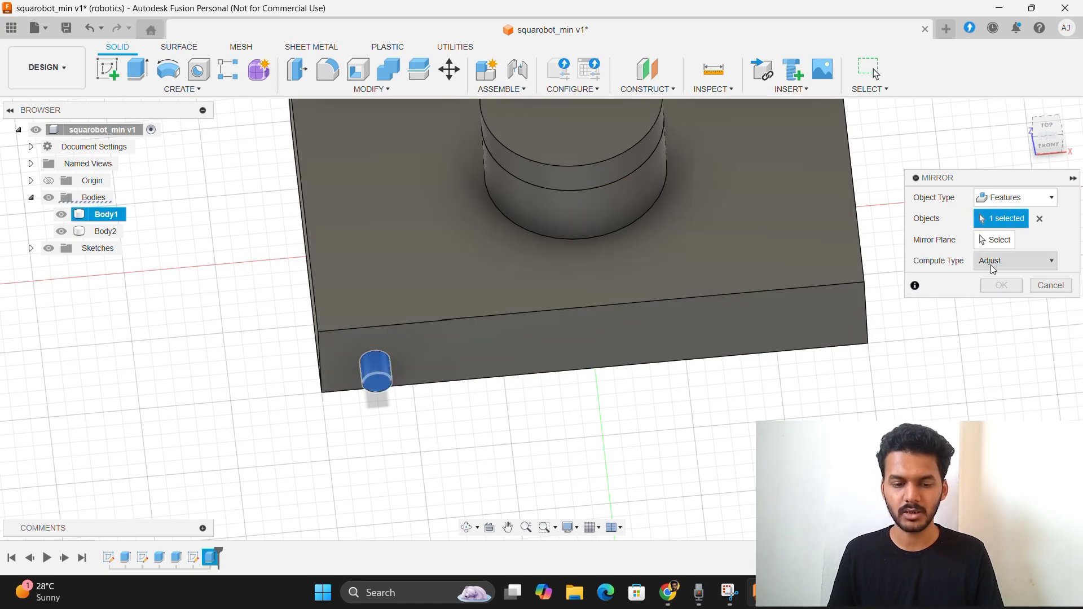
# Mirror the peg to the block's back face across the XZ origin plane, using the Adjust compute type
pyautogui.click(1053, 143)
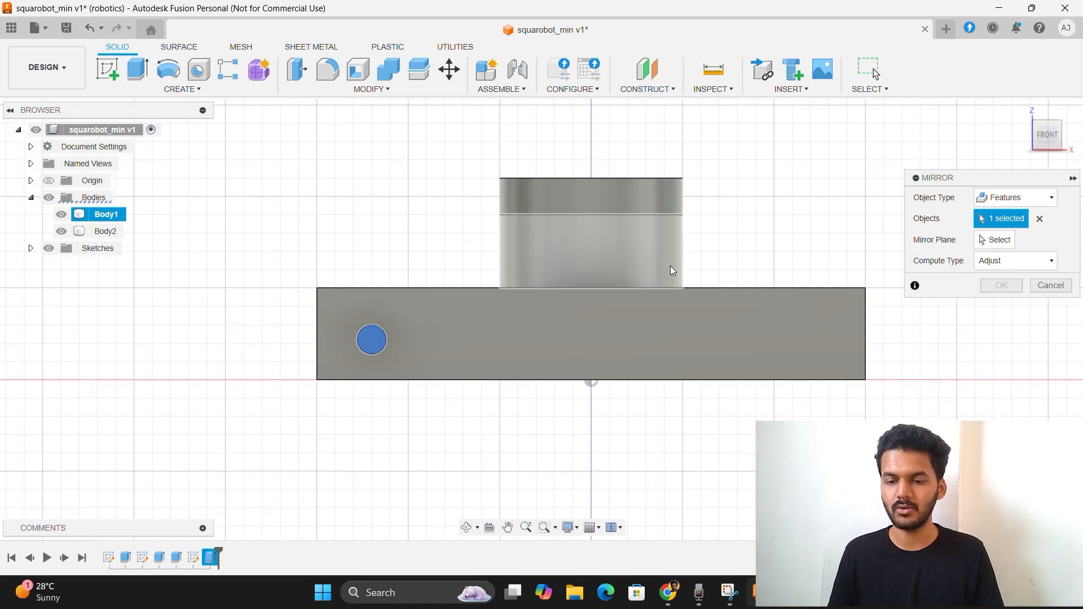
pyautogui.scroll(-3, 670, 265)
pyautogui.scroll(-2, 671, 265)
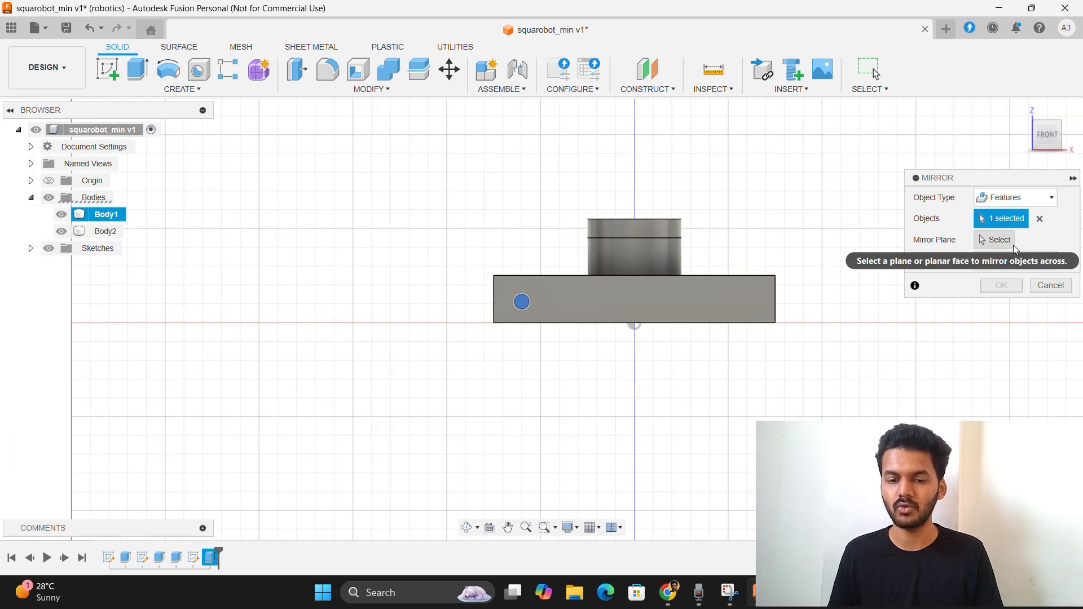
pyautogui.click(998, 242)
pyautogui.scroll(-1, 799, 262)
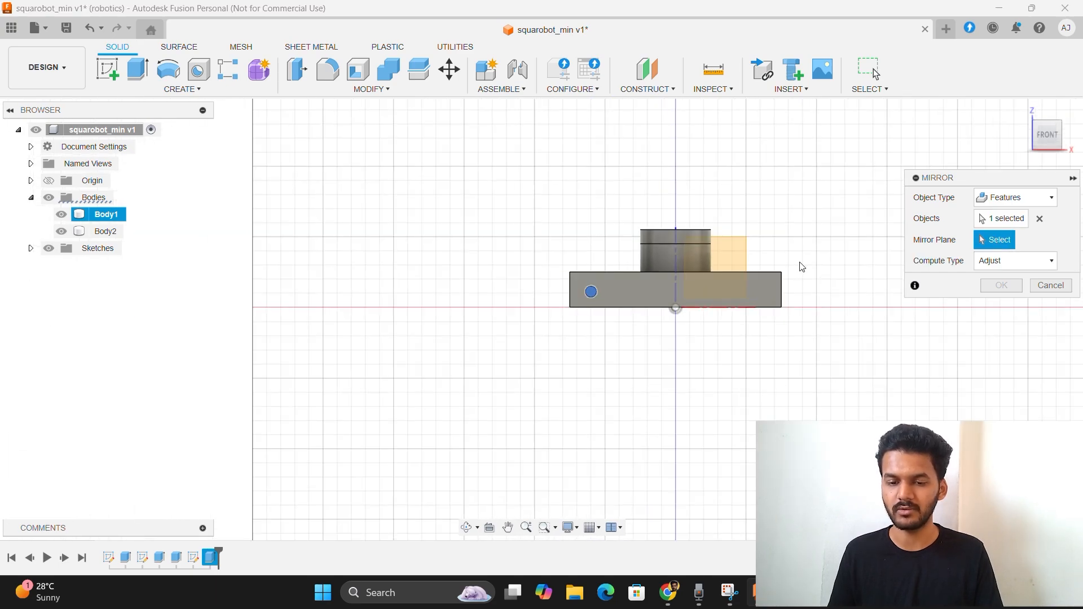
pyautogui.click(735, 249)
pyautogui.moveTo(1038, 156); pyautogui.dragTo(1038, 147)
pyautogui.scroll(-2, 686, 283)
pyautogui.scroll(10, 686, 283)
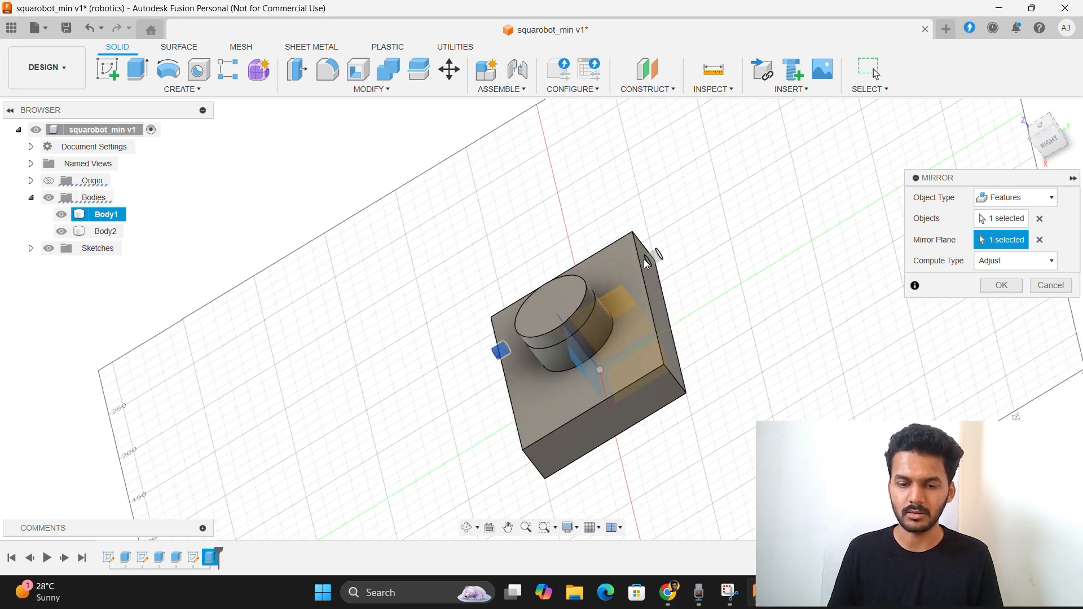
pyautogui.scroll(-10, 715, 261)
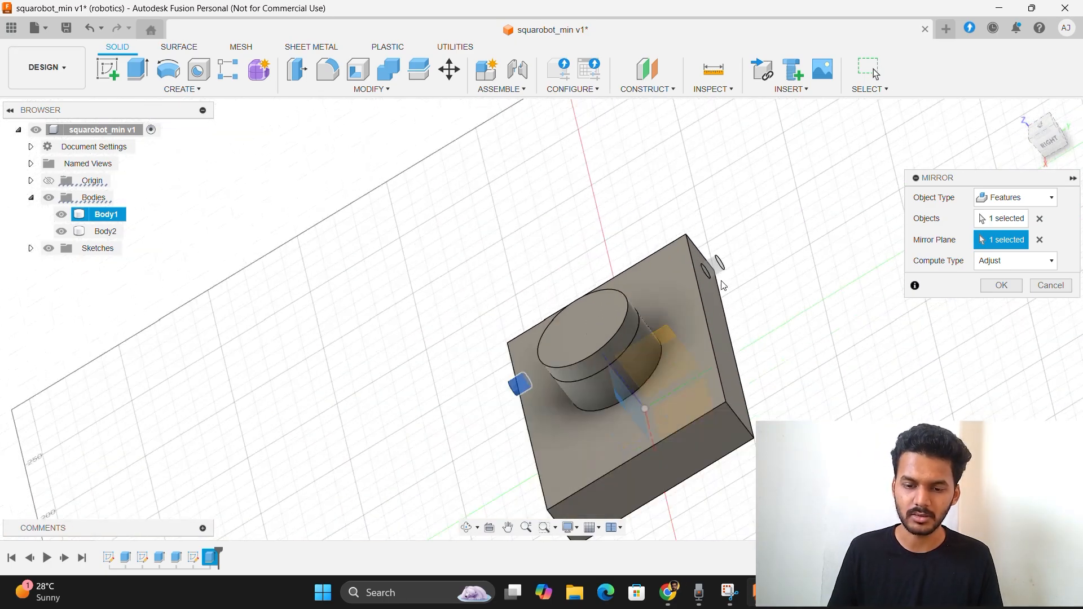
pyautogui.click(1051, 146)
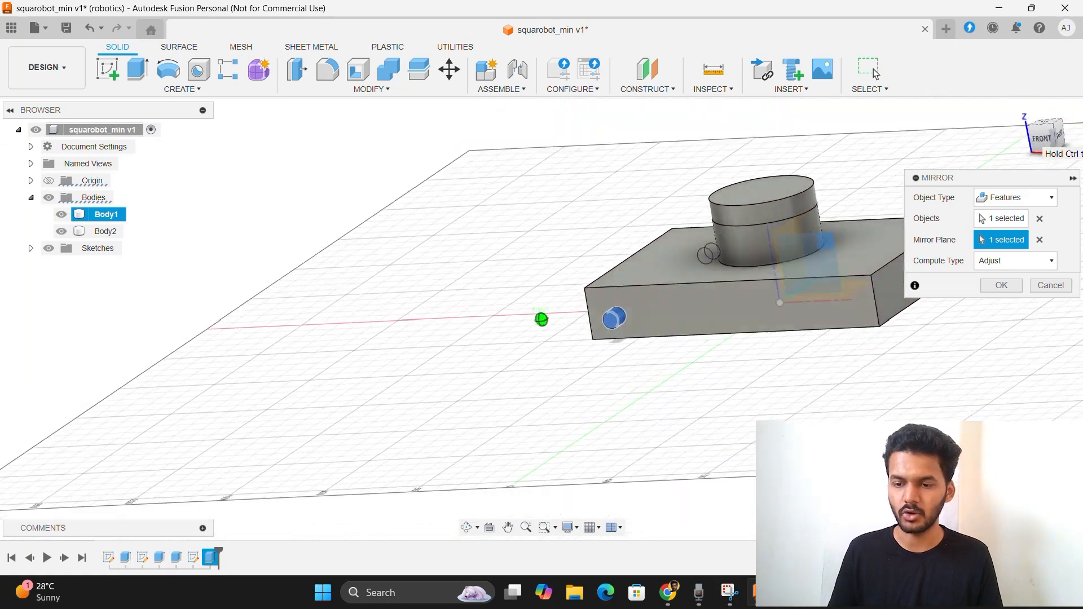
pyautogui.click(1001, 286)
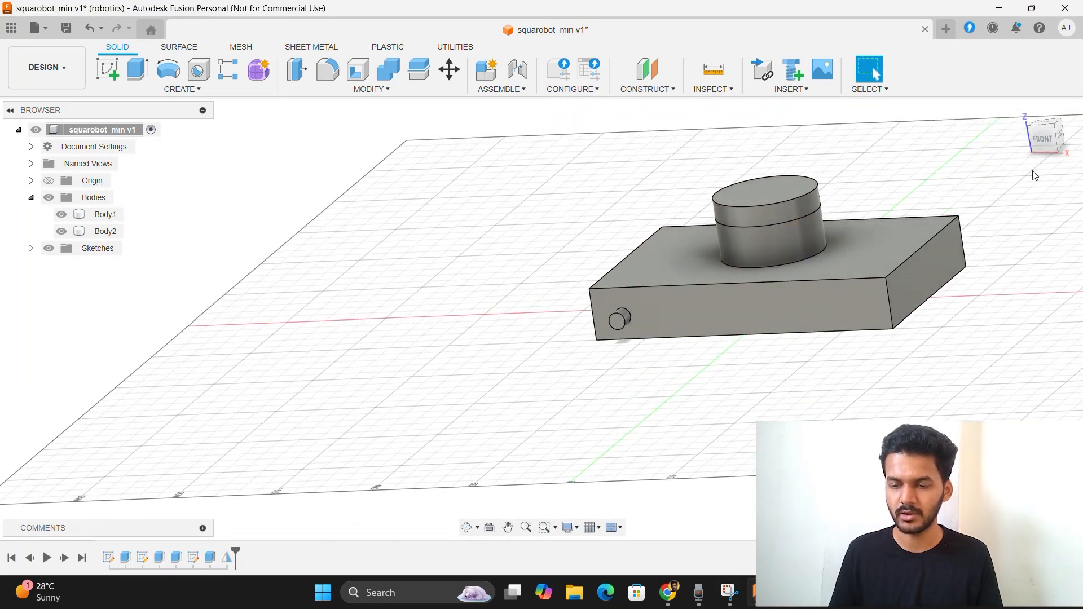
# Start a sketch on the circular end face of the front peg
pyautogui.click(1044, 146)
pyautogui.moveTo(598, 242); pyautogui.dragTo(829, 227)
pyautogui.moveTo(909, 182); pyautogui.dragTo(708, 170, button='middle')
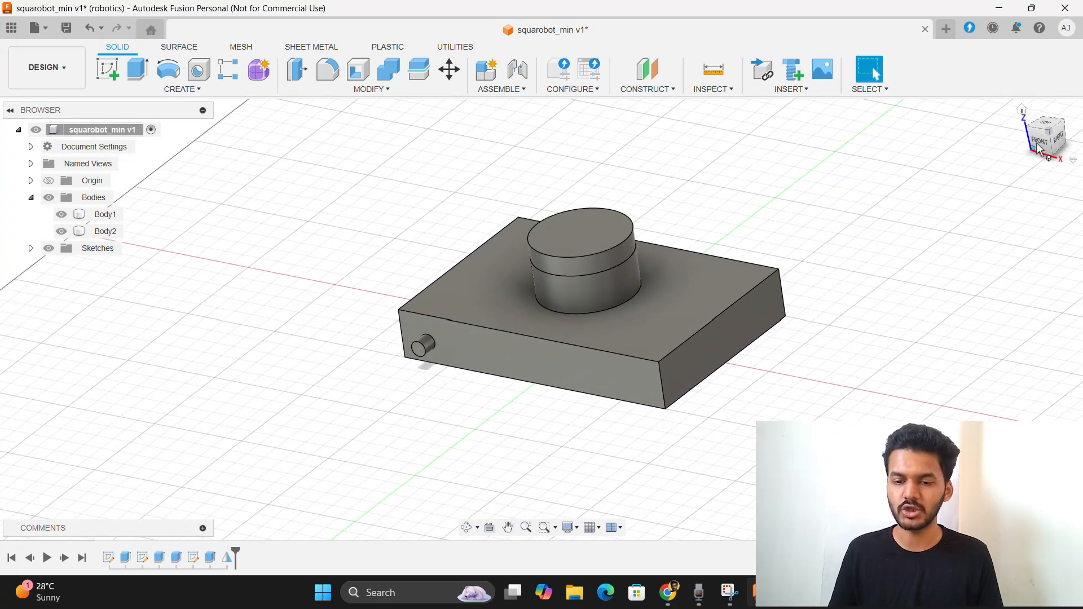
pyautogui.click(1046, 147)
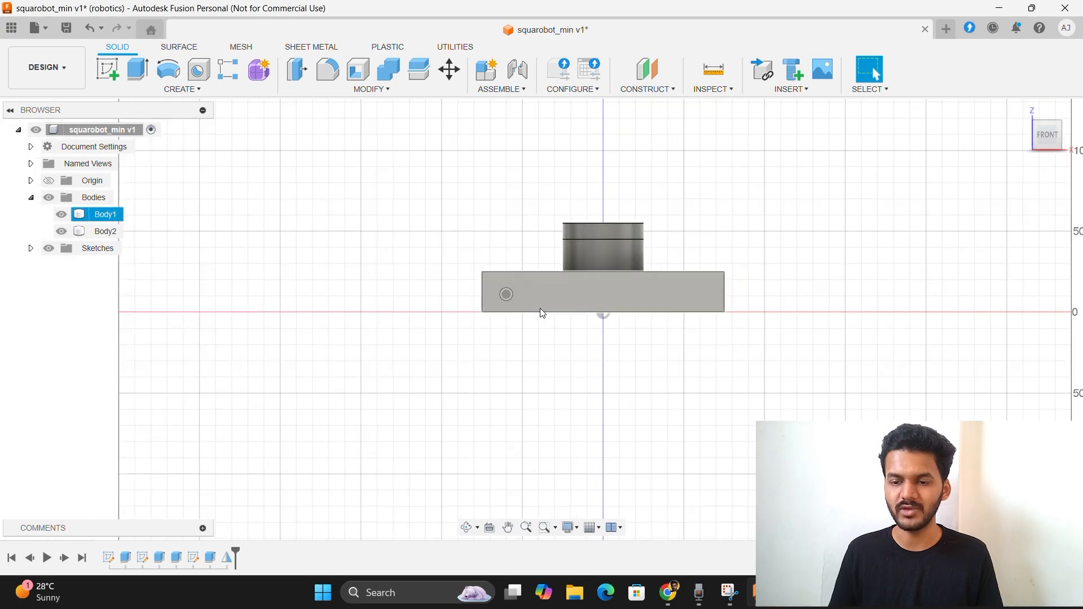
pyautogui.scroll(6, 517, 302)
pyautogui.scroll(5, 631, 271)
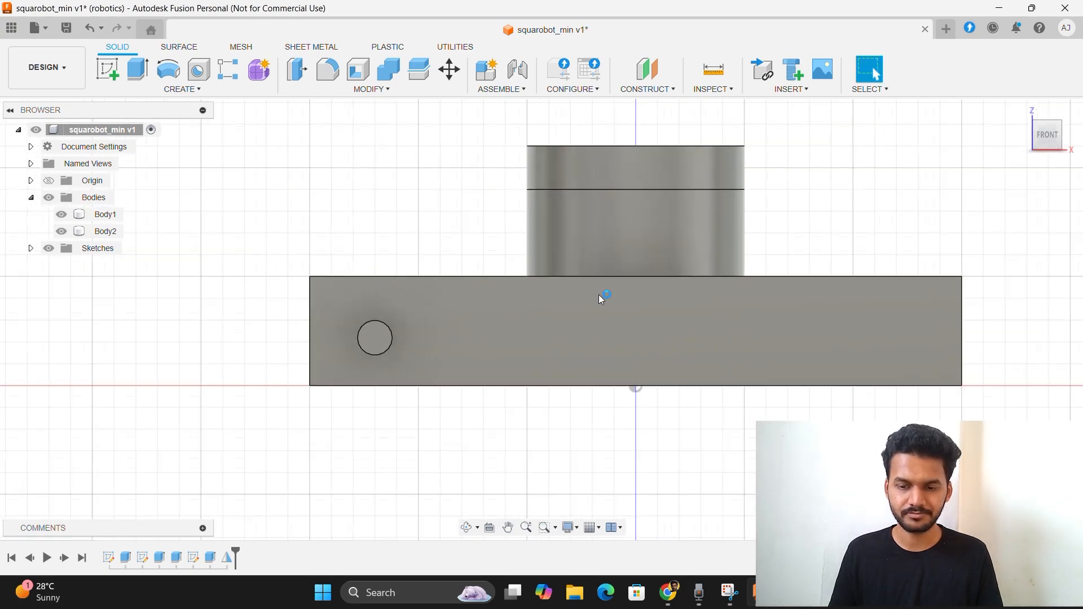
pyautogui.scroll(2, 691, 262)
pyautogui.scroll(-3, 682, 276)
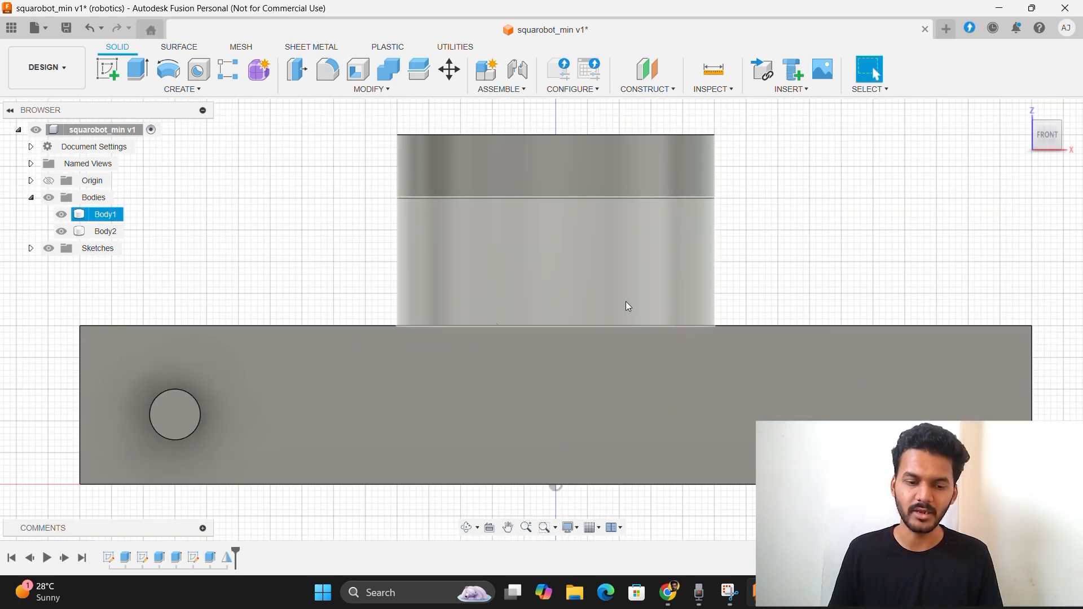
pyautogui.click(176, 415)
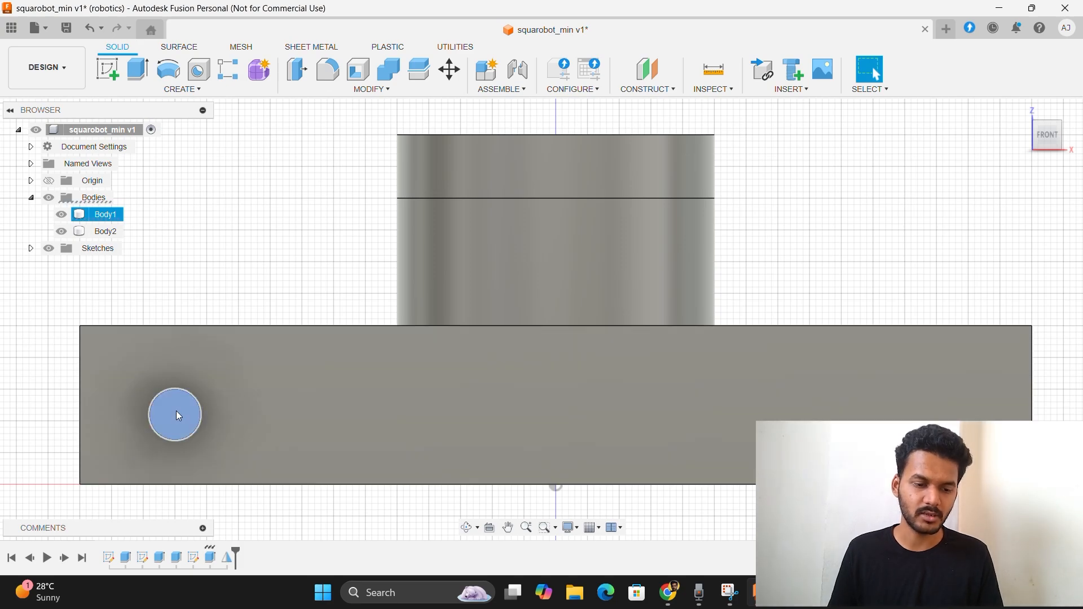
pyautogui.click(184, 398)
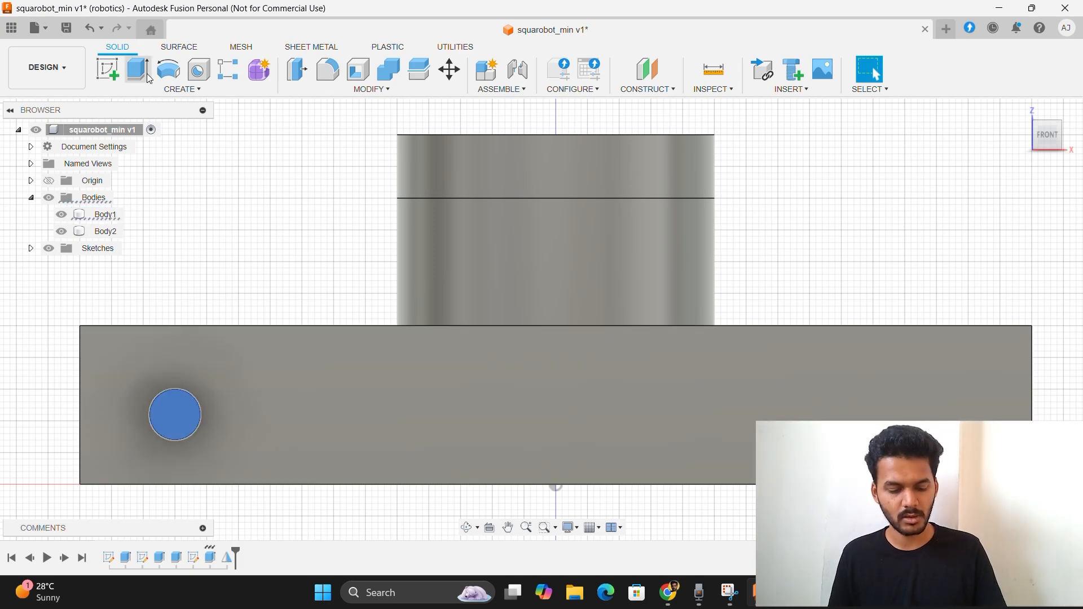
pyautogui.click(111, 70)
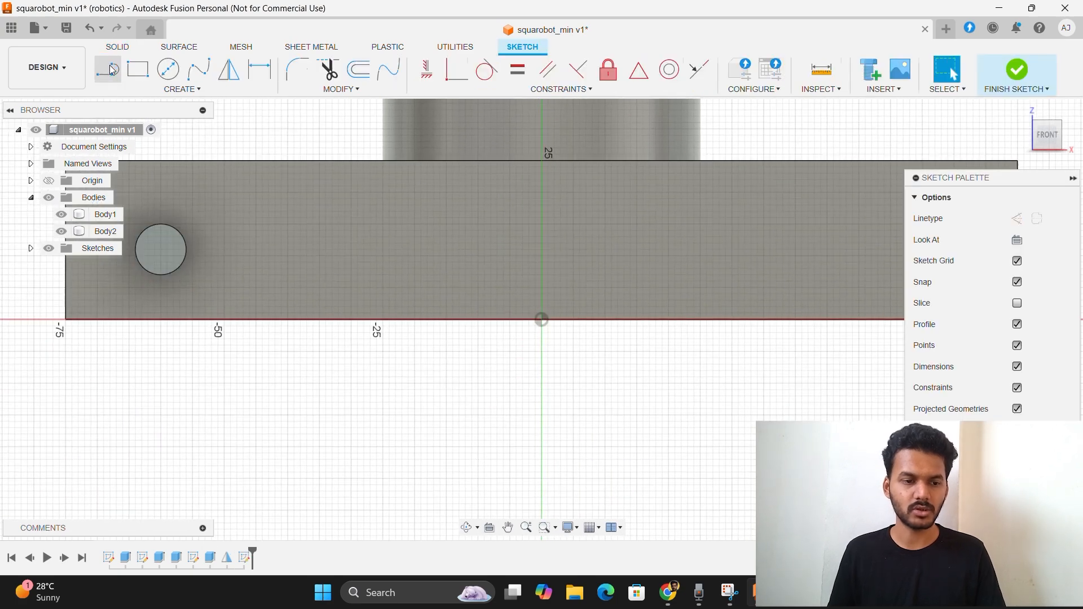
# Sketch a 50 mm diameter circle concentric with the peg and finish the sketch
pyautogui.moveTo(723, 416)
pyautogui.mouseDown(button='middle')
pyautogui.moveTo(957, 488)
pyautogui.moveTo(967, 508)
pyautogui.mouseUp(button='middle')
pyautogui.click(168, 68)
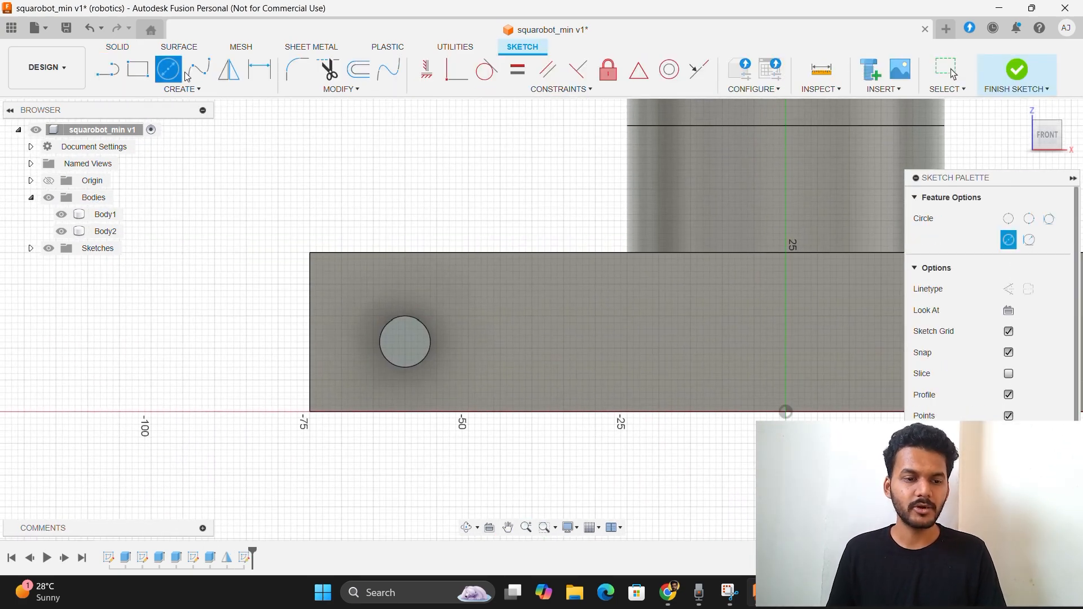
pyautogui.click(406, 343)
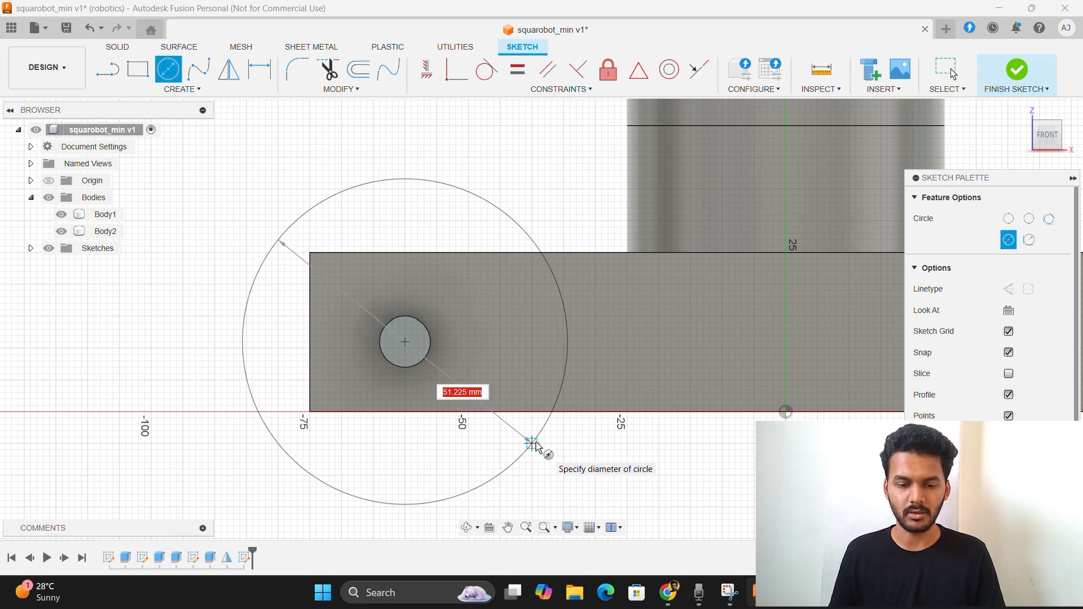
pyautogui.write('50')
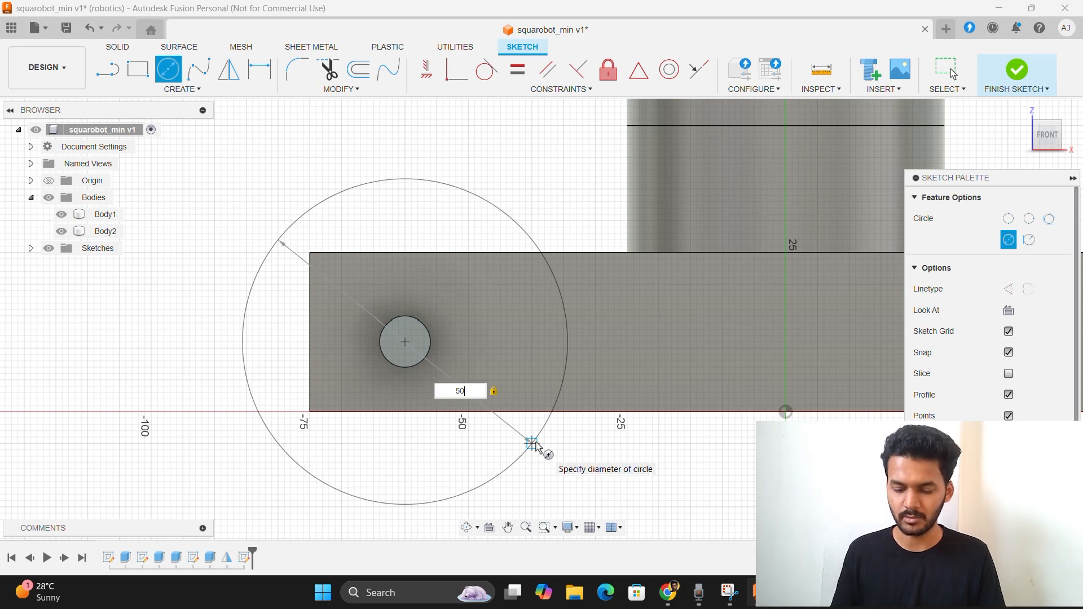
pyautogui.press('Tab')
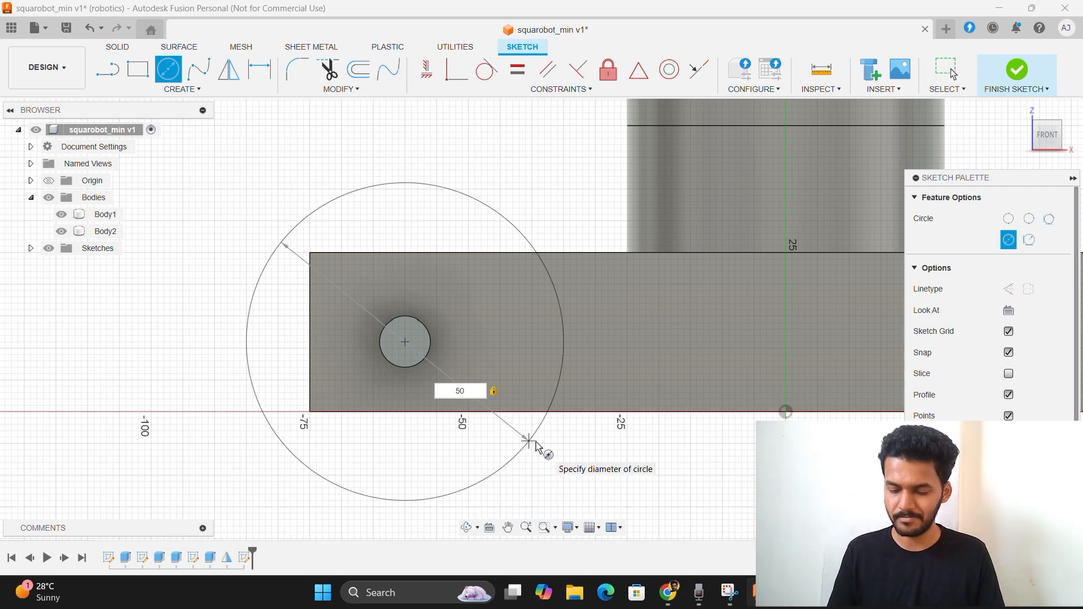
pyautogui.press('Return')
pyautogui.press('Escape')
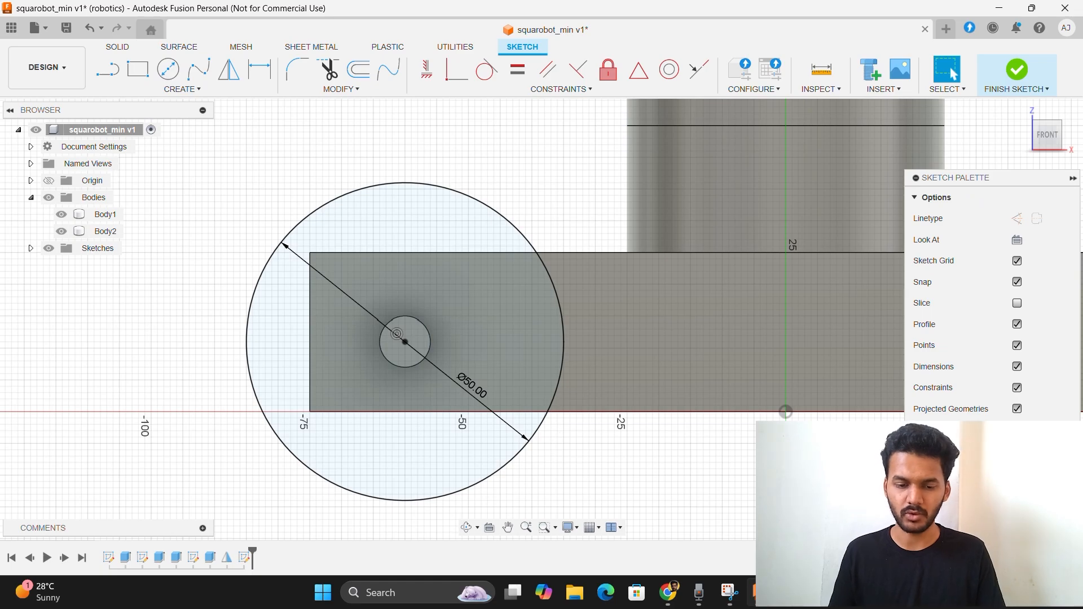
pyautogui.press('e')
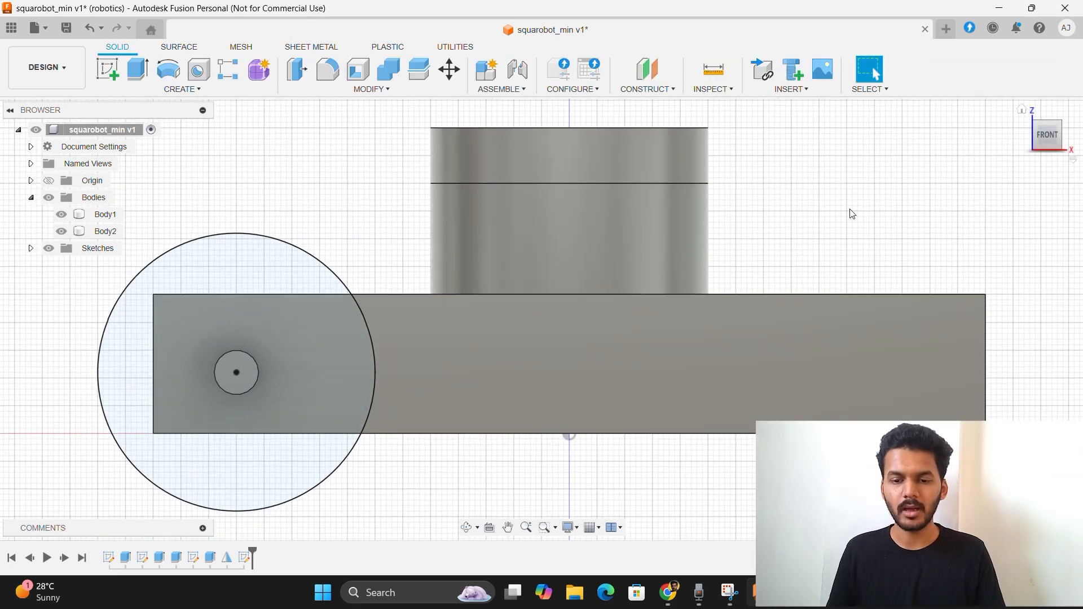
# Extrude both circular profiles on the front peg's end face 10 mm outward as a new body
pyautogui.moveTo(775, 188); pyautogui.dragTo(855, 187, button='middle')
pyautogui.moveTo(797, 170); pyautogui.dragTo(957, 160, button='middle')
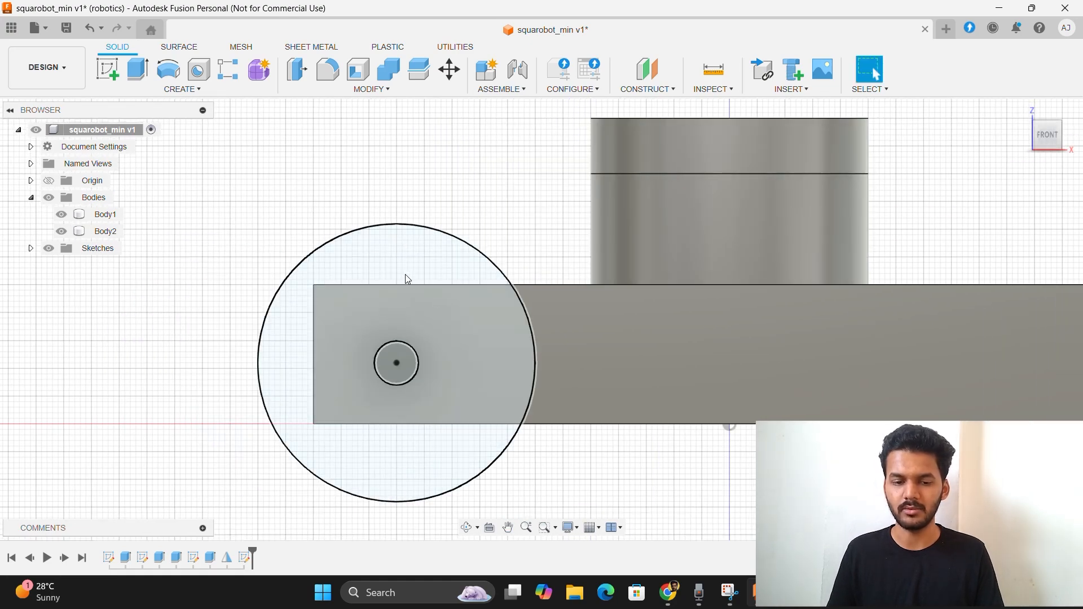
pyautogui.click(407, 278)
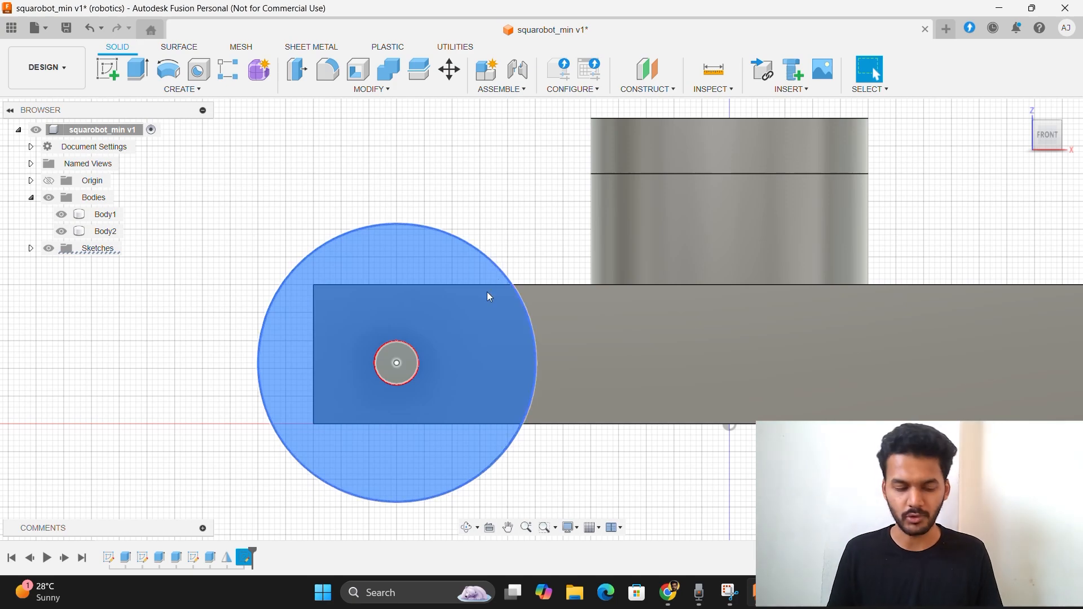
pyautogui.click(400, 359)
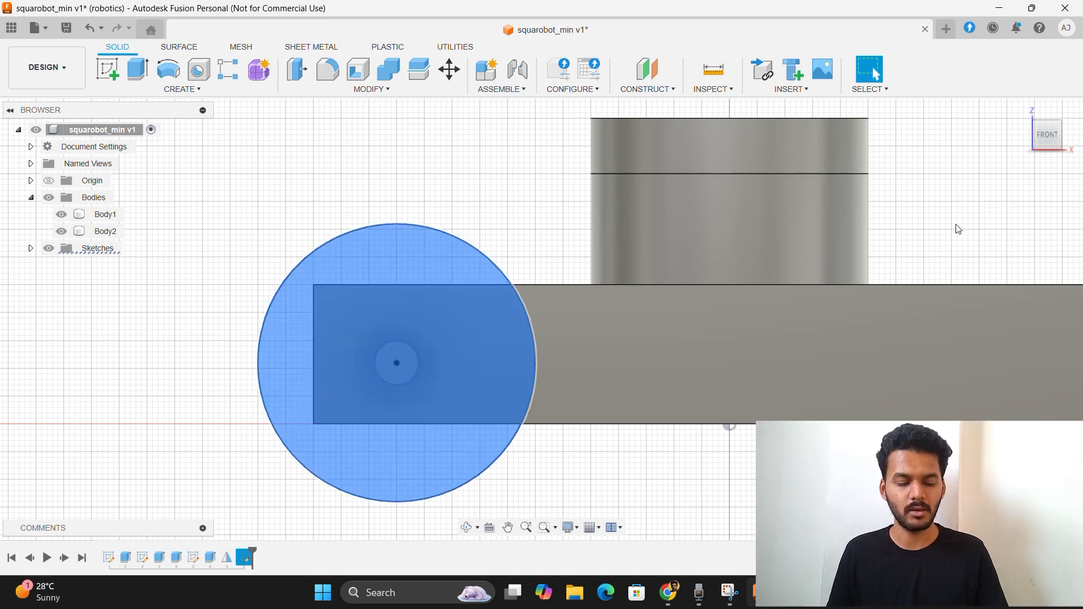
pyautogui.press('e')
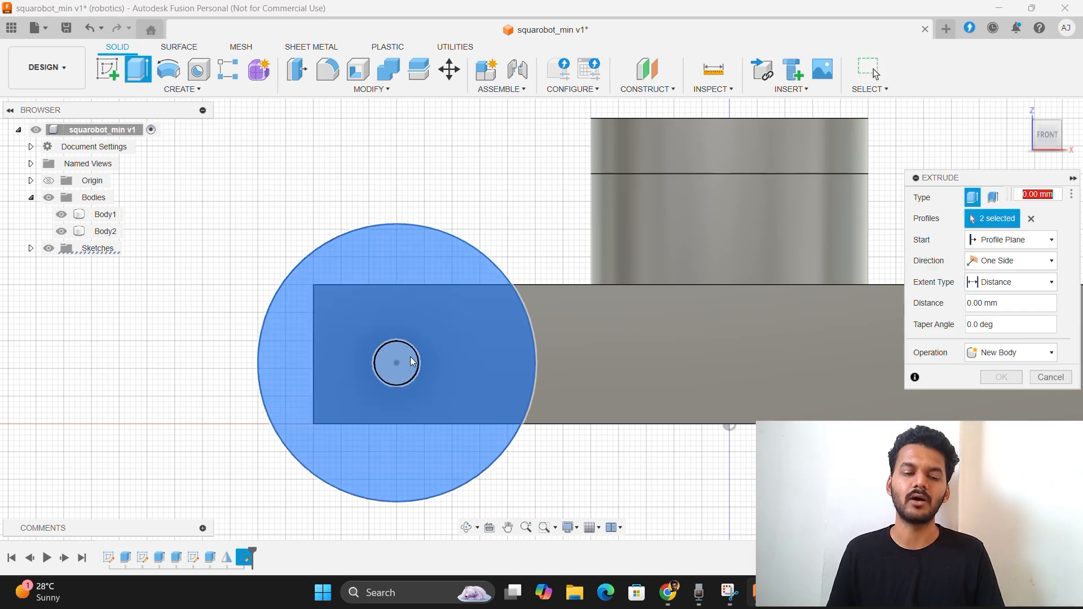
pyautogui.moveTo(1052, 138)
pyautogui.mouseDown()
pyautogui.moveTo(979, 127)
pyautogui.moveTo(954, 186)
pyautogui.moveTo(967, 172)
pyautogui.mouseUp()
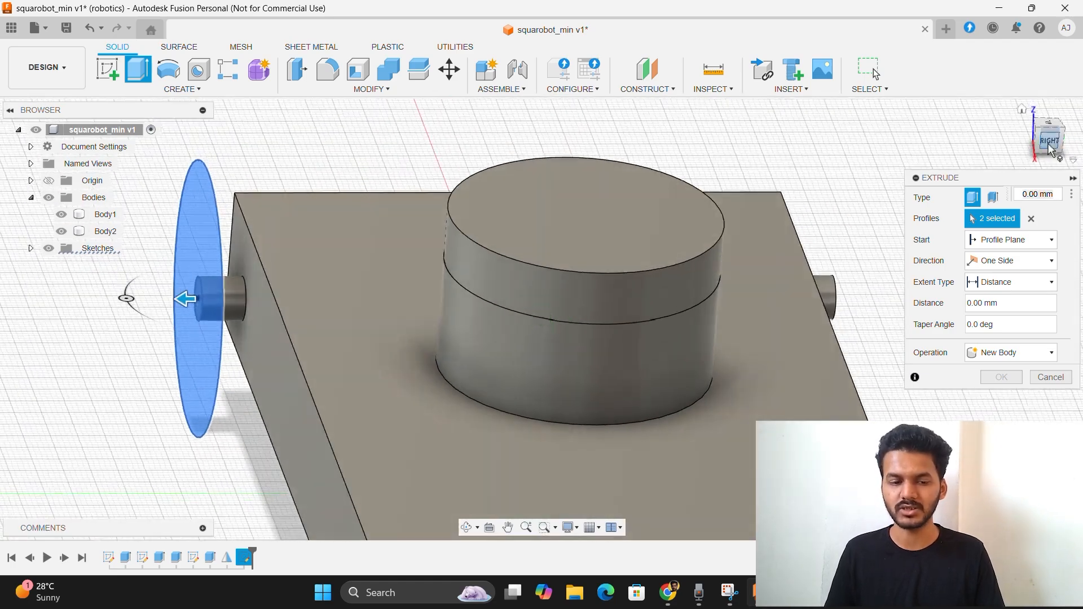
pyautogui.click(1036, 193)
pyautogui.moveTo(1039, 195); pyautogui.dragTo(995, 196)
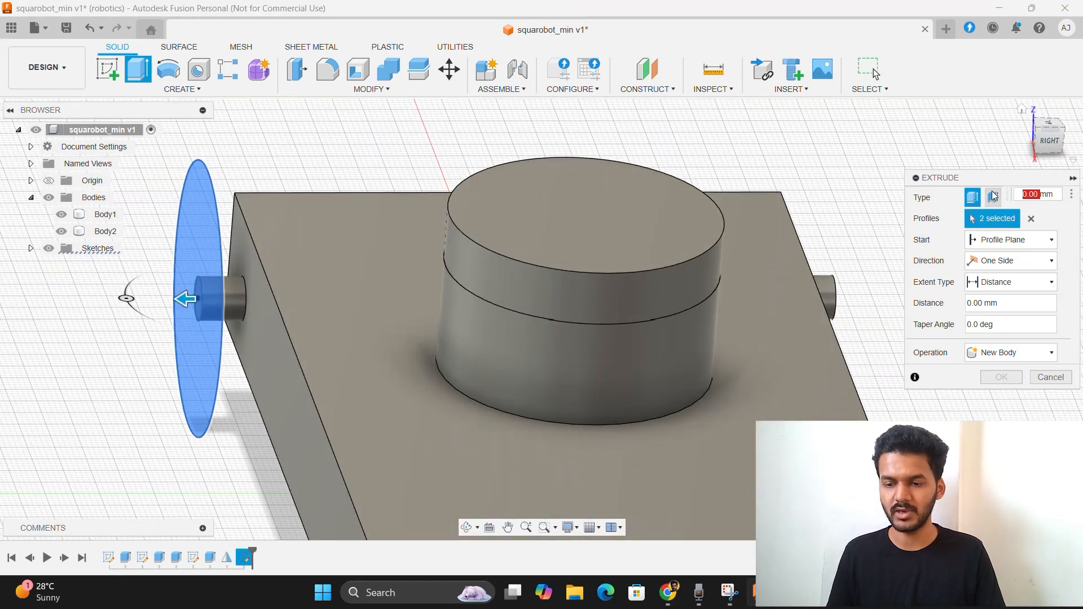
pyautogui.write('10')
pyautogui.press('Return')
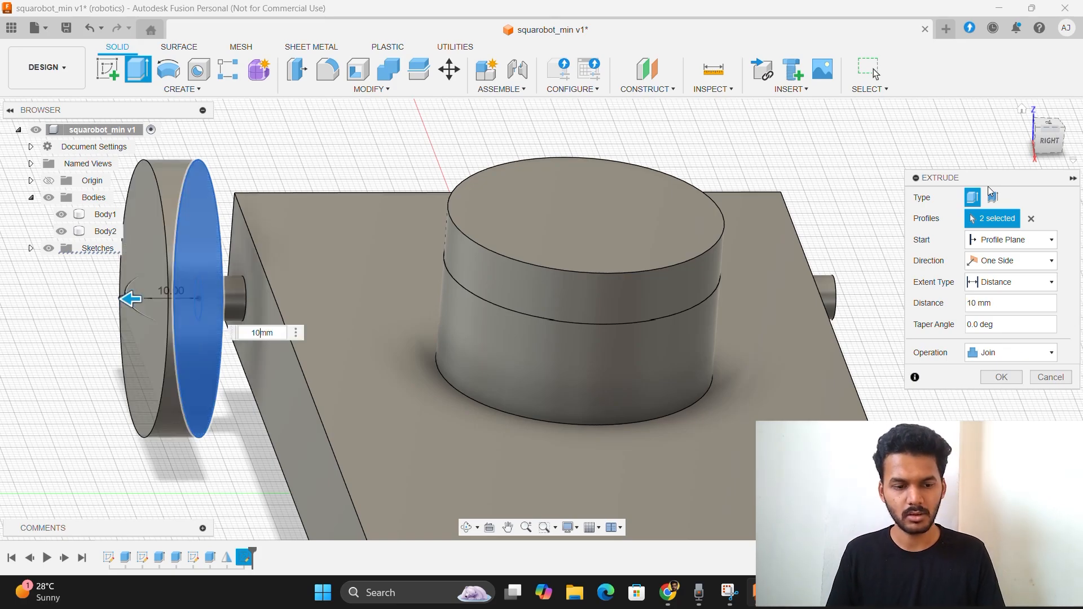
pyautogui.click(994, 354)
pyautogui.click(1000, 412)
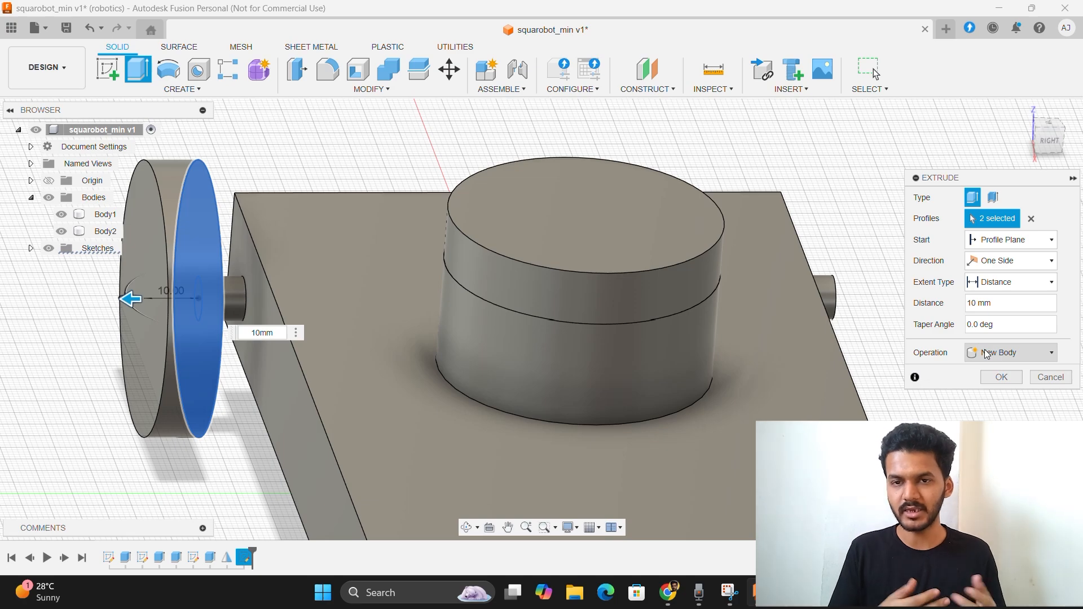
pyautogui.click(1001, 377)
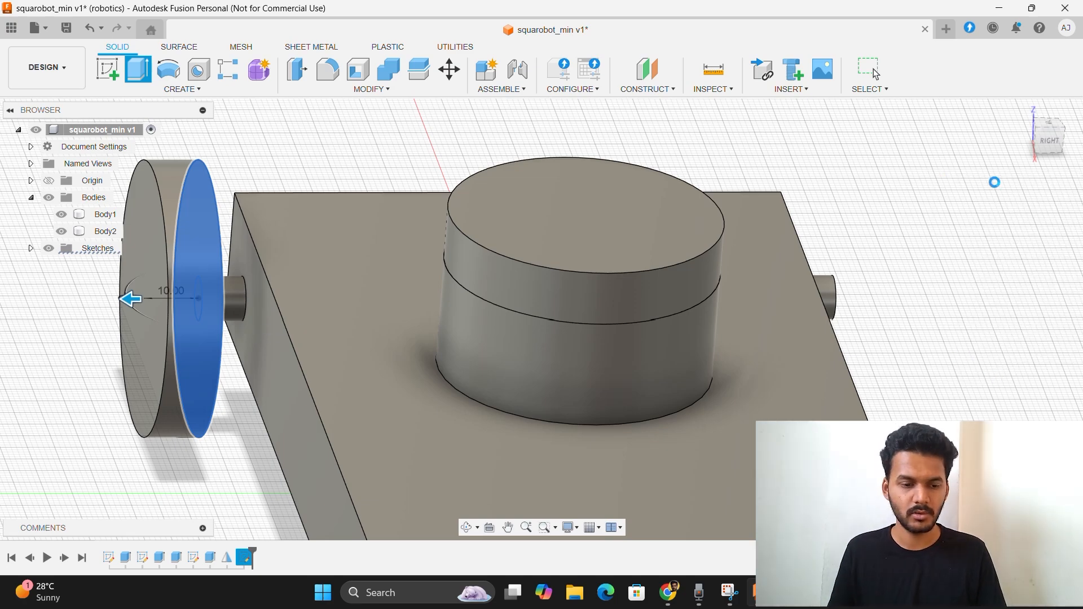
# Mirror the disc's extrusion feature across the XZ origin plane, using the Adjust compute type
pyautogui.moveTo(1044, 147)
pyautogui.mouseDown()
pyautogui.moveTo(1077, 139)
pyautogui.moveTo(1080, 160)
pyautogui.moveTo(1066, 147)
pyautogui.moveTo(1047, 152)
pyautogui.moveTo(1062, 125)
pyautogui.moveTo(1072, 147)
pyautogui.mouseUp()
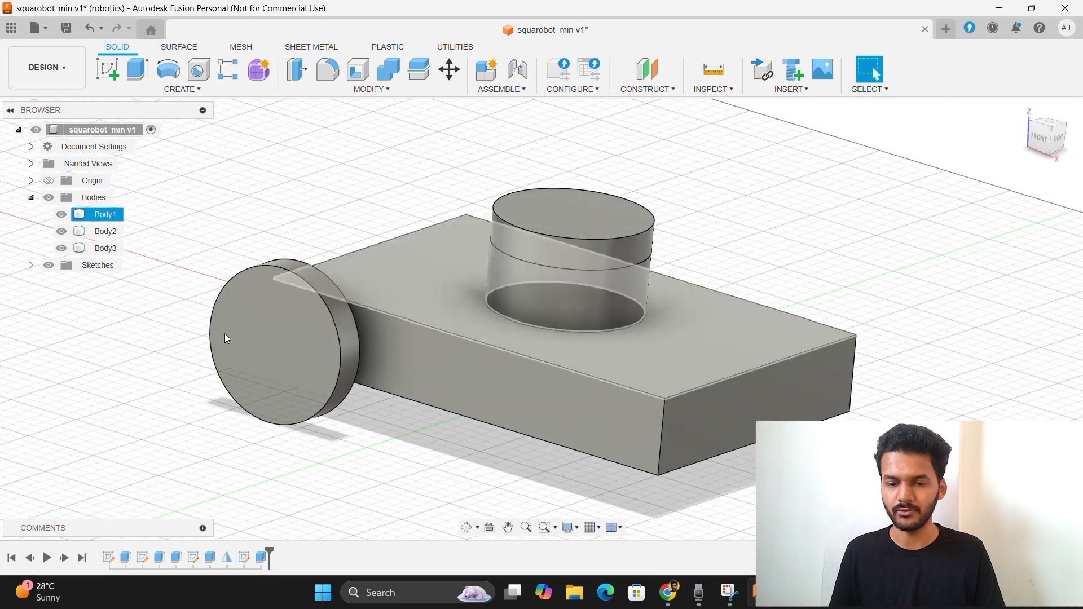
pyautogui.click(195, 89)
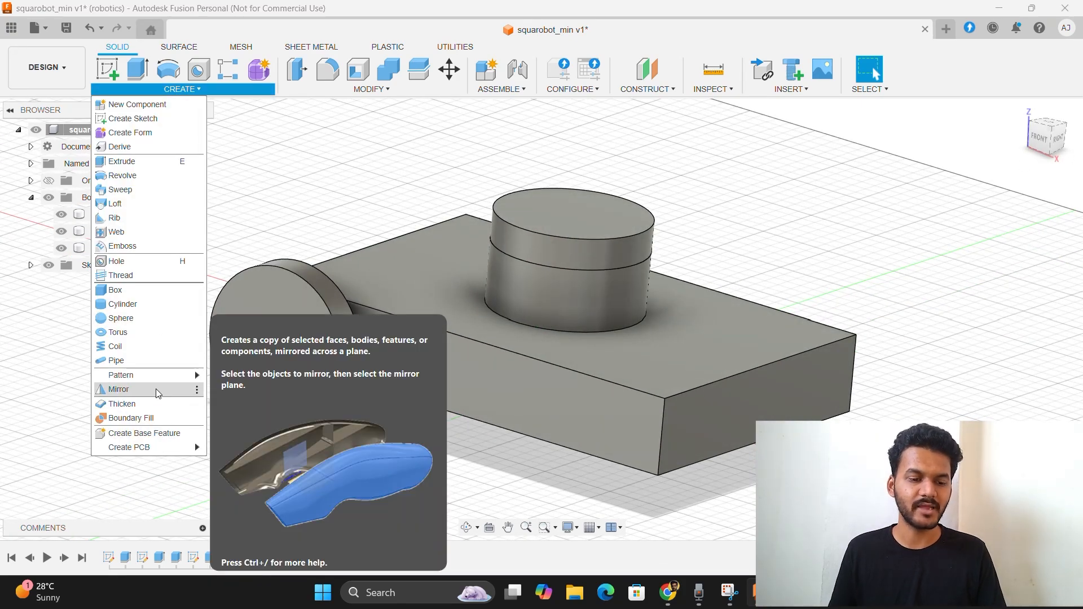
pyautogui.click(157, 393)
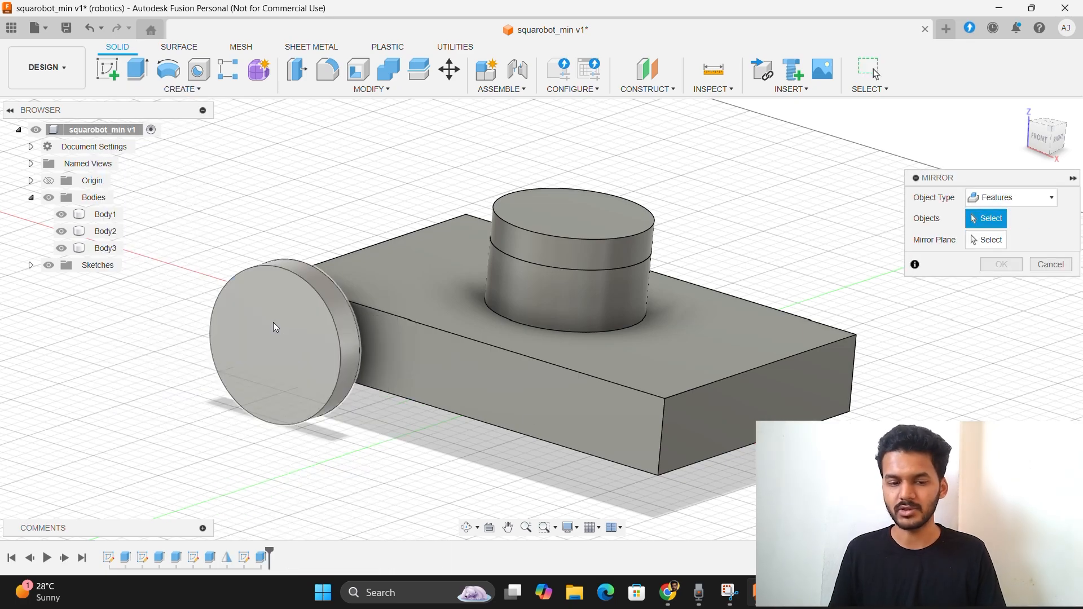
pyautogui.click(273, 323)
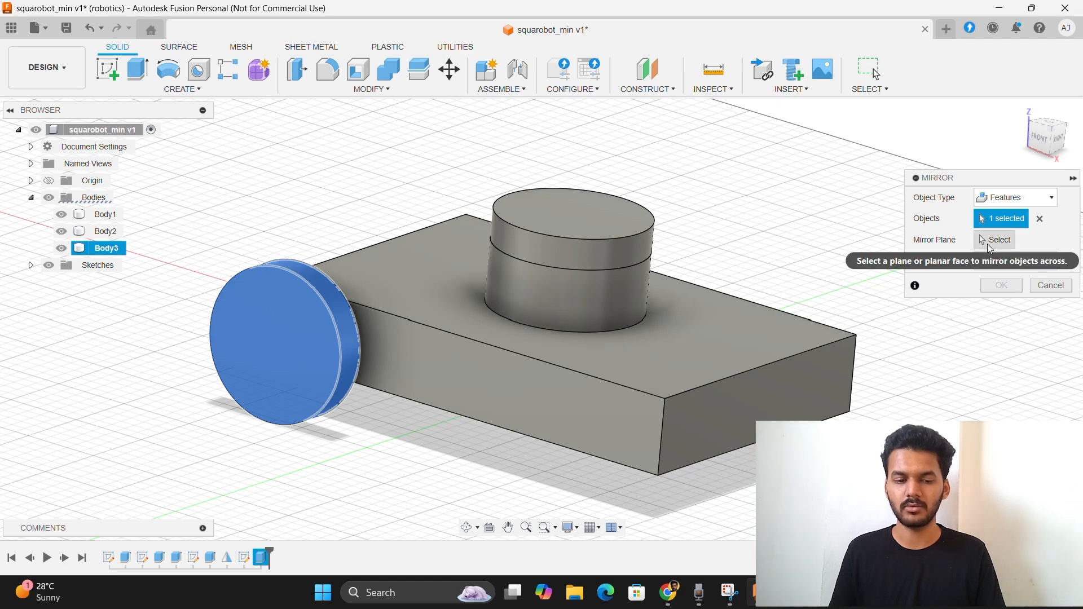
pyautogui.click(1037, 140)
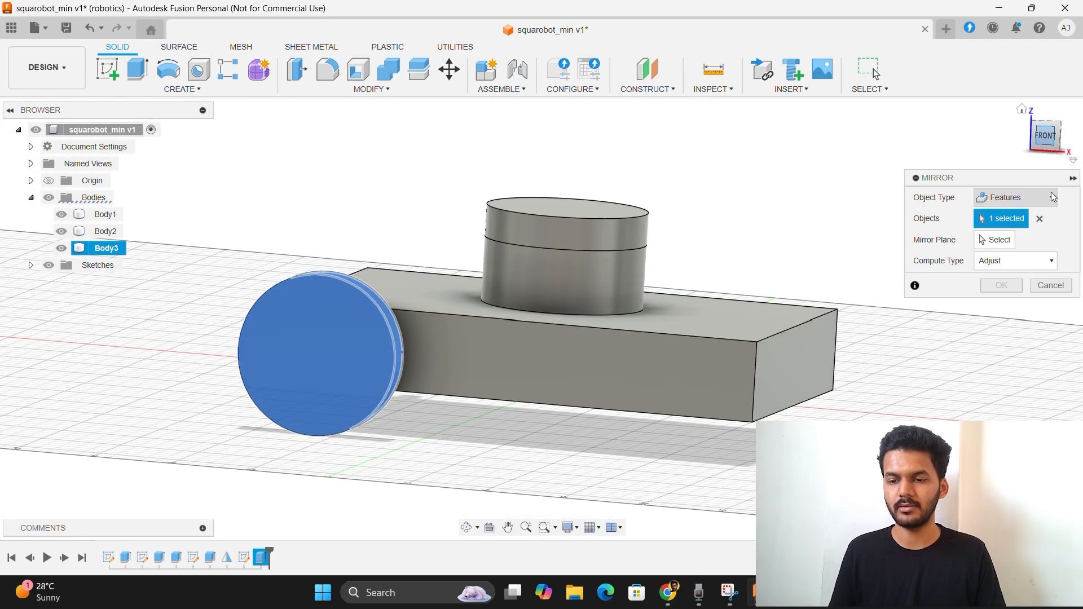
pyautogui.click(995, 239)
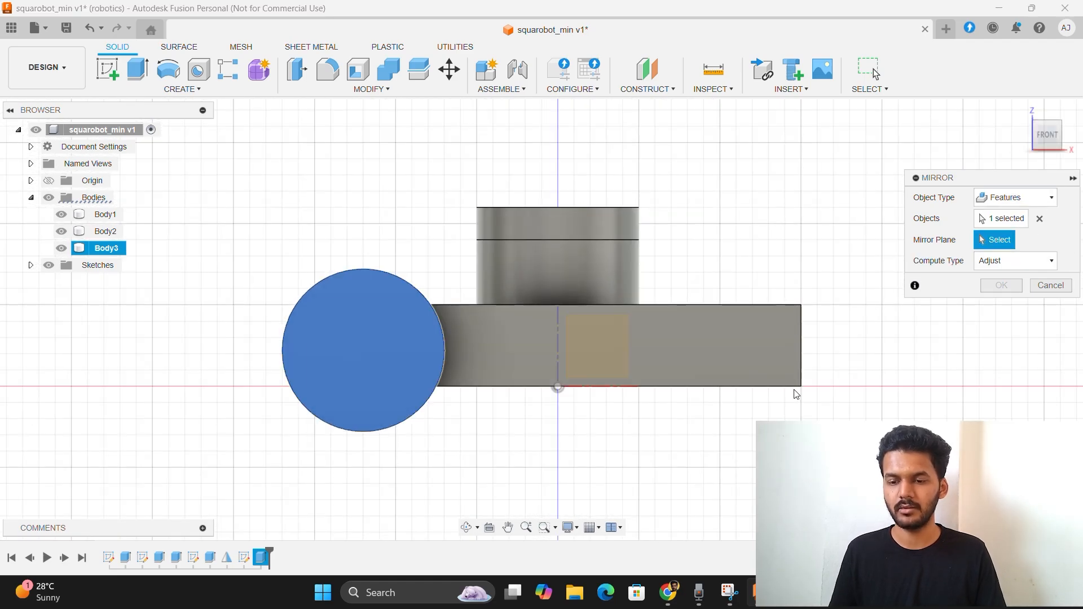
pyautogui.scroll(-5, 683, 364)
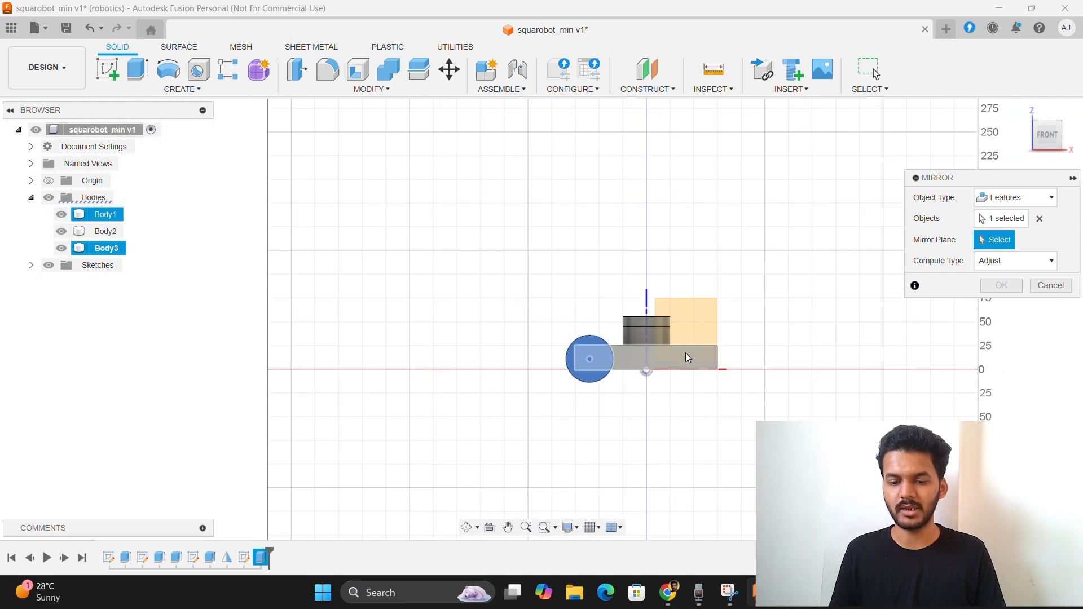
pyautogui.click(694, 310)
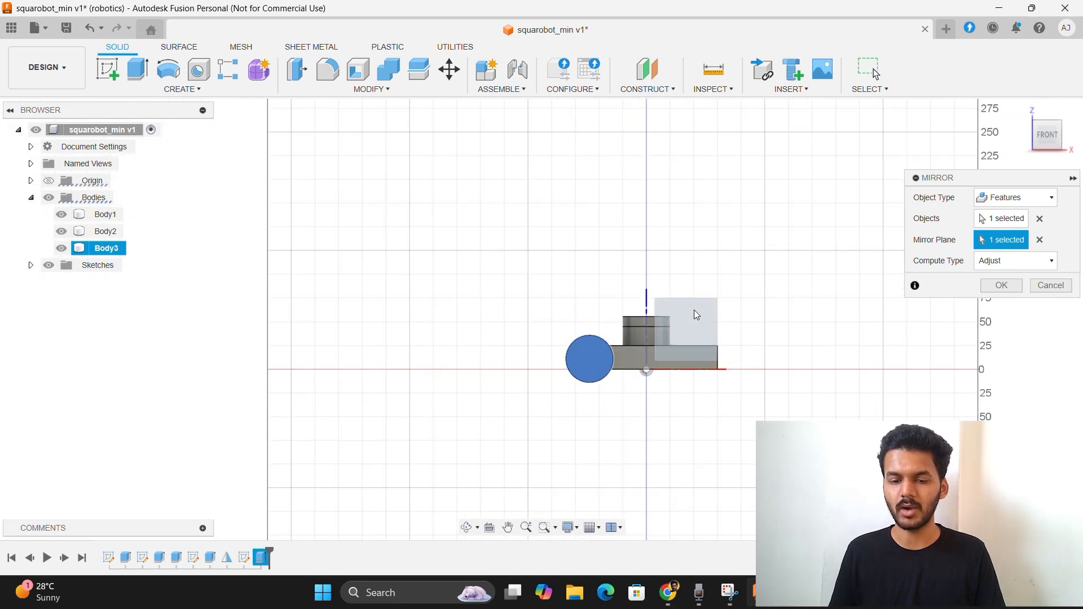
pyautogui.click(1001, 286)
# Examine the front and mirrored rear discs on the block from the front and from an angled view
pyautogui.scroll(5, 861, 307)
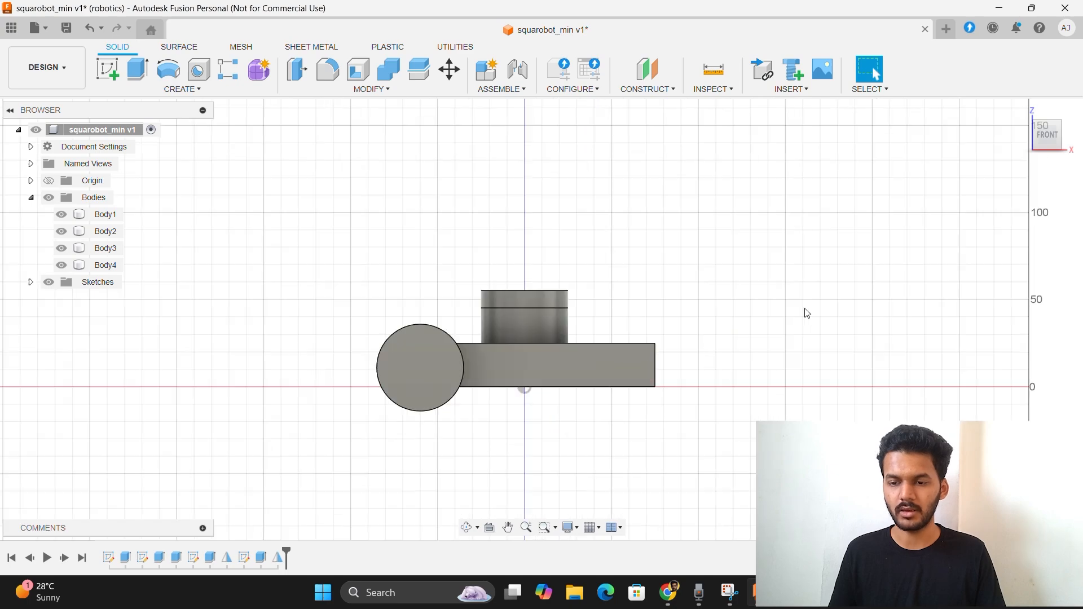
pyautogui.scroll(3, 586, 316)
pyautogui.scroll(2, 572, 320)
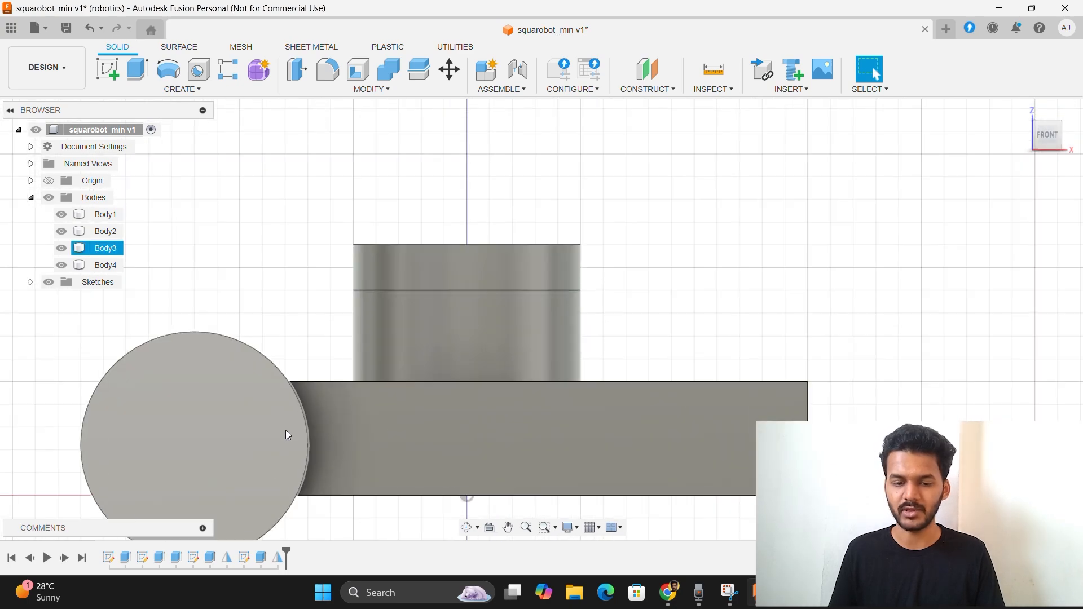
pyautogui.scroll(2, 286, 431)
pyautogui.scroll(-2, 296, 429)
pyautogui.moveTo(1037, 137)
pyautogui.mouseDown()
pyautogui.moveTo(1073, 131)
pyautogui.moveTo(996, 169)
pyautogui.moveTo(1014, 125)
pyautogui.moveTo(1003, 128)
pyautogui.moveTo(975, 145)
pyautogui.moveTo(978, 163)
pyautogui.moveTo(1006, 130)
pyautogui.moveTo(1029, 139)
pyautogui.moveTo(1011, 162)
pyautogui.moveTo(1007, 147)
pyautogui.moveTo(1036, 130)
pyautogui.mouseUp()
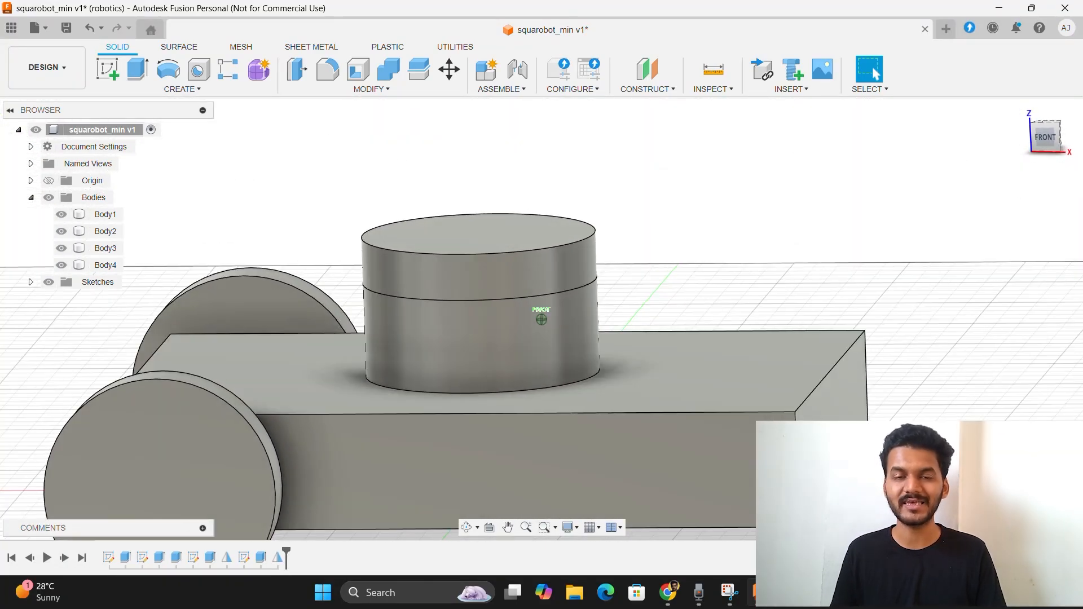
pyautogui.moveTo(752, 256)
pyautogui.mouseDown(button='middle')
pyautogui.moveTo(872, 194)
pyautogui.moveTo(871, 210)
pyautogui.mouseUp(button='middle')
pyautogui.press('Escape')
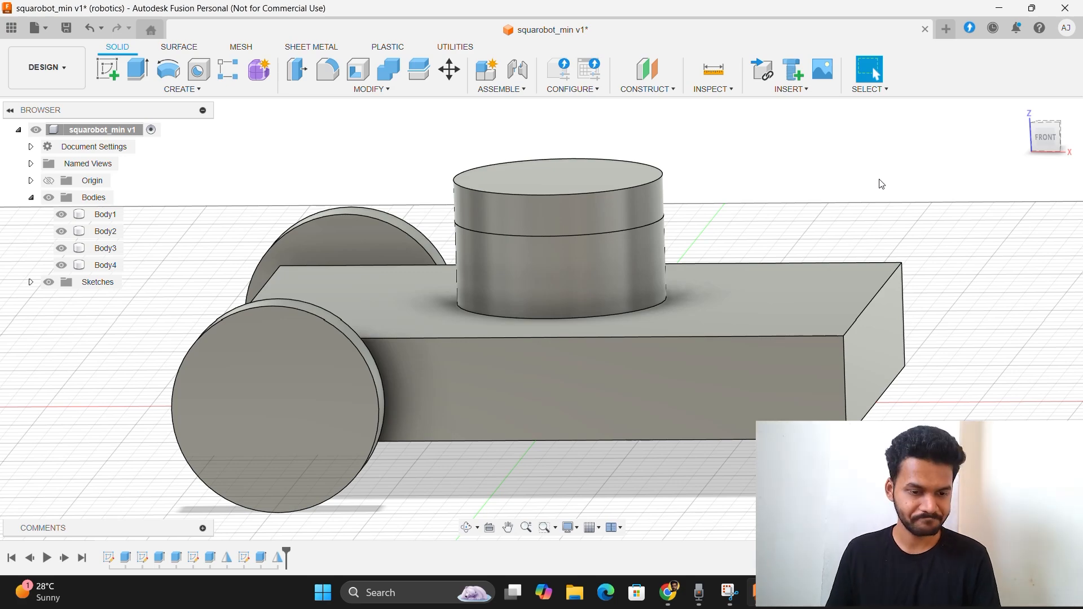
# Sketch a 10 × 10 mm center rectangle on the block's top face, on the X axis about 60 mm right of the origin, and finish the sketch
pyautogui.click(813, 299)
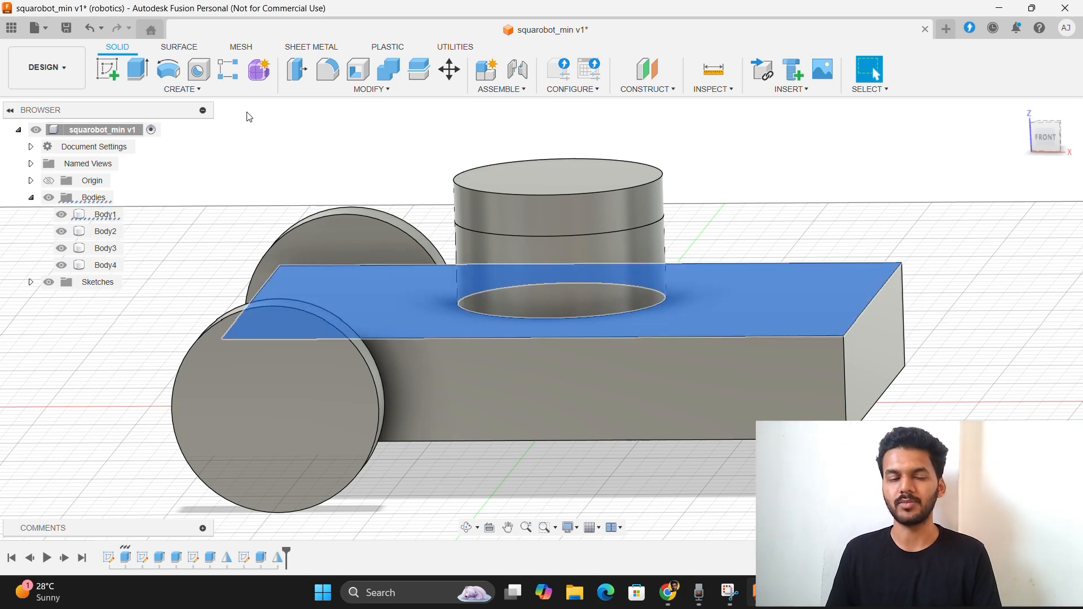
pyautogui.click(109, 77)
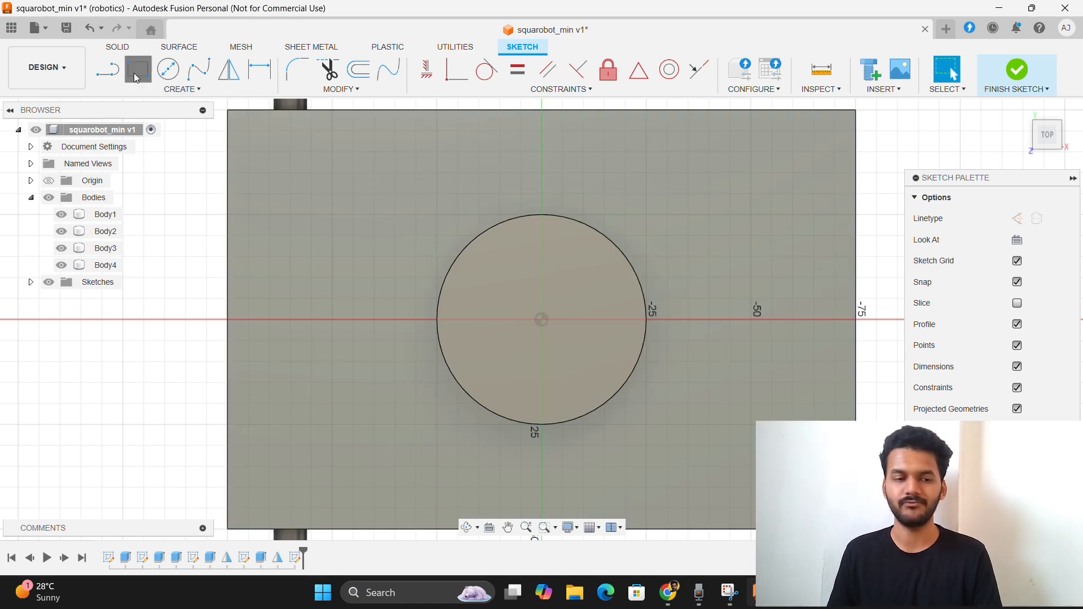
pyautogui.click(145, 82)
pyautogui.click(169, 89)
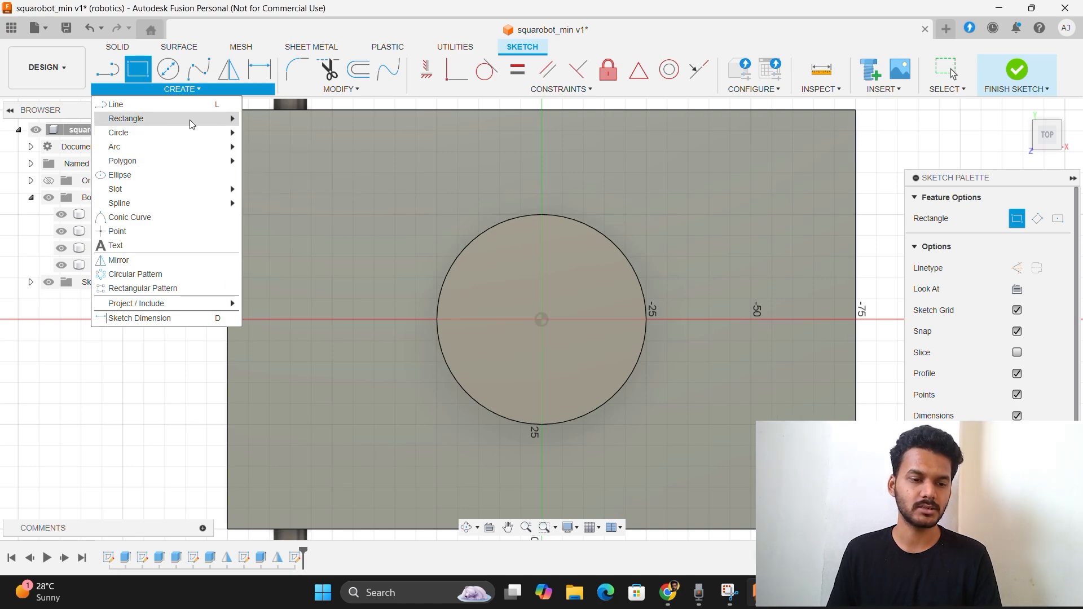
pyautogui.moveTo(170, 118)
pyautogui.click(277, 148)
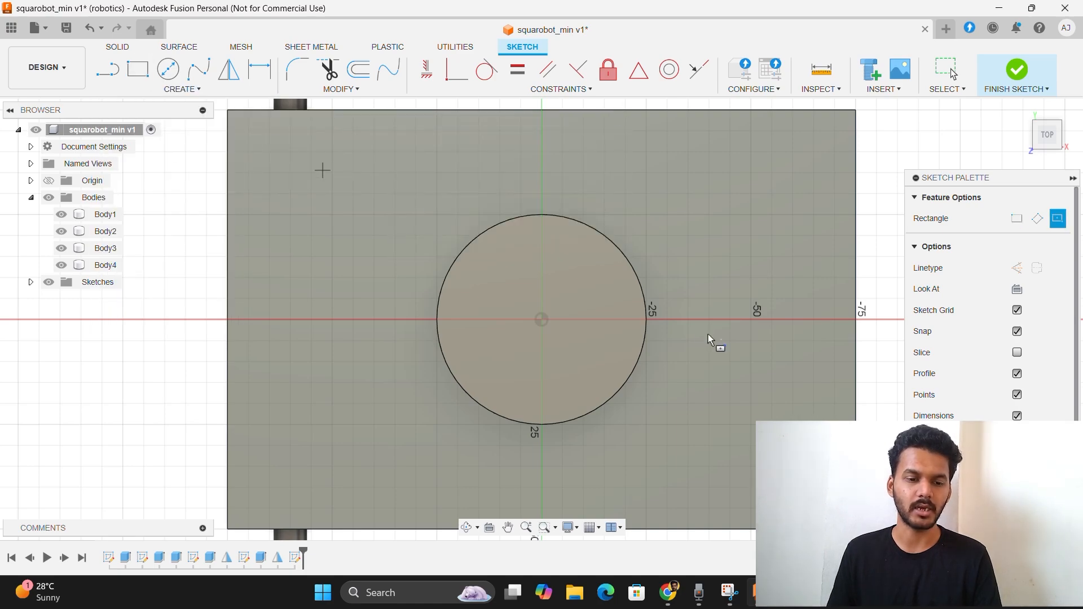
pyautogui.click(792, 320)
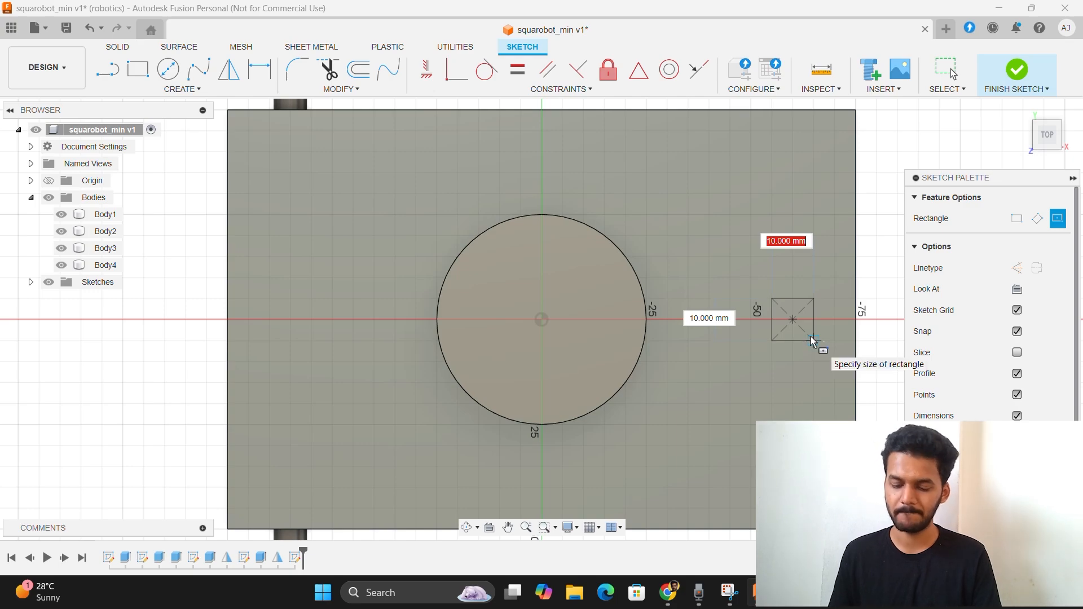
pyautogui.press('Return')
pyautogui.click(1043, 475)
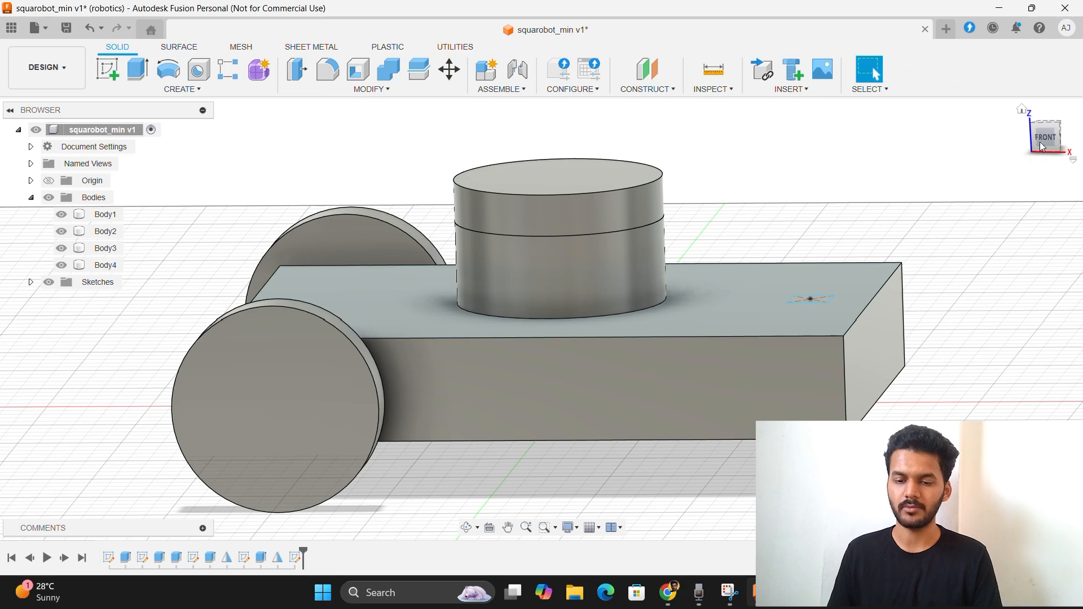
# Extrude the small square profile on the block's top face 10 mm upward as a new body
pyautogui.click(1043, 124)
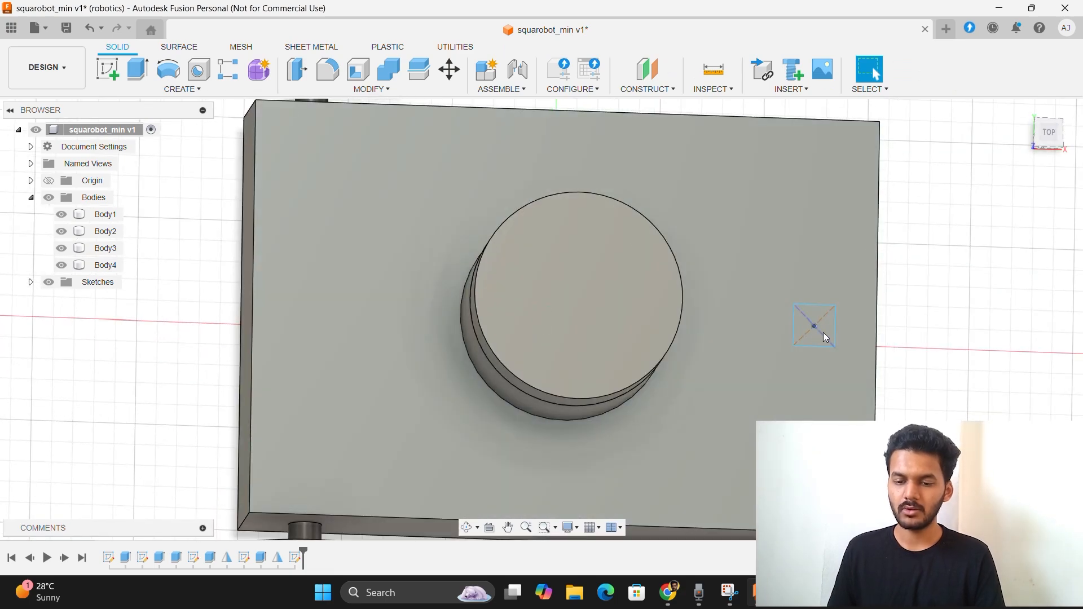
pyautogui.click(809, 339)
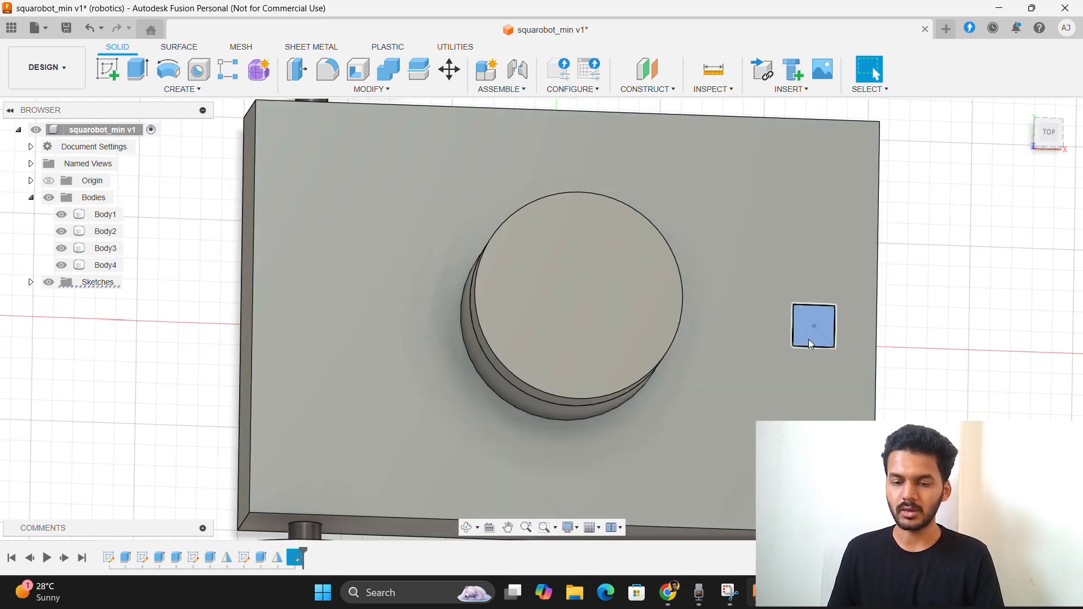
pyautogui.press('e')
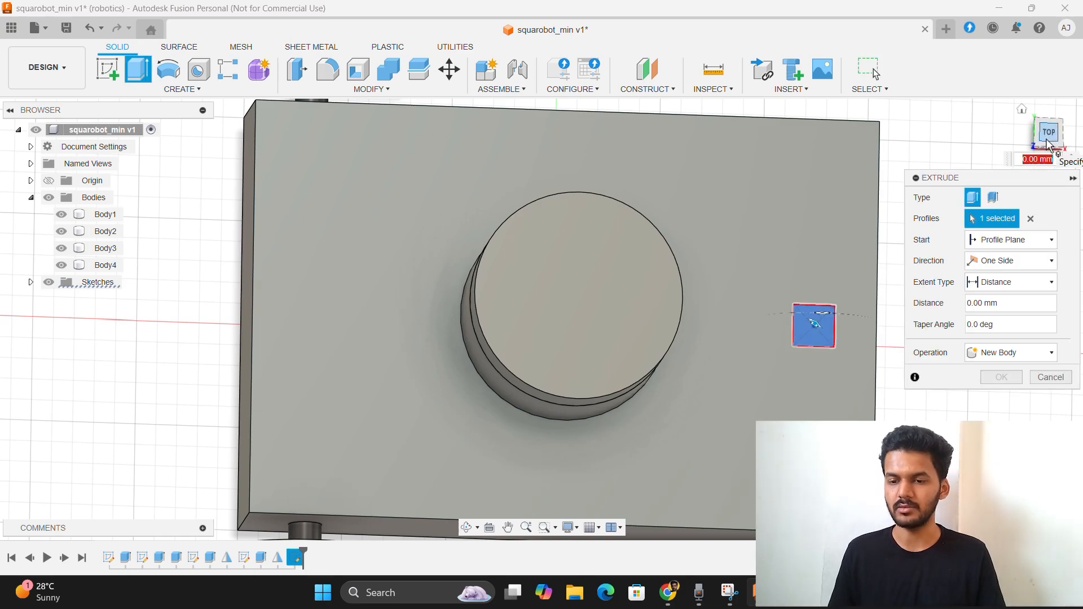
pyautogui.click(1047, 144)
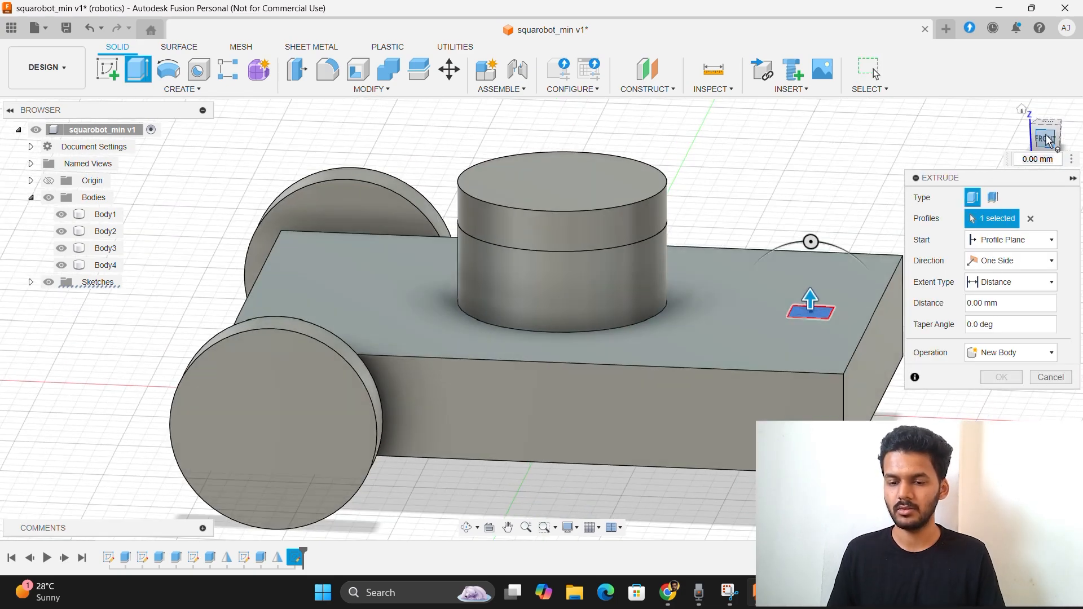
pyautogui.doubleClick(1039, 160)
pyautogui.write('1')
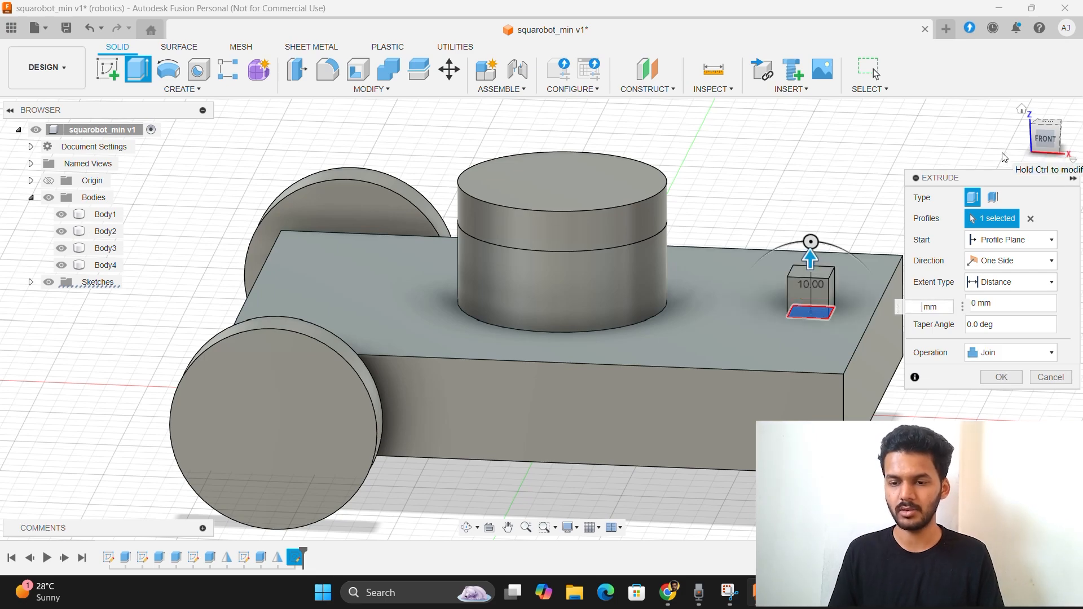
pyautogui.write('15')
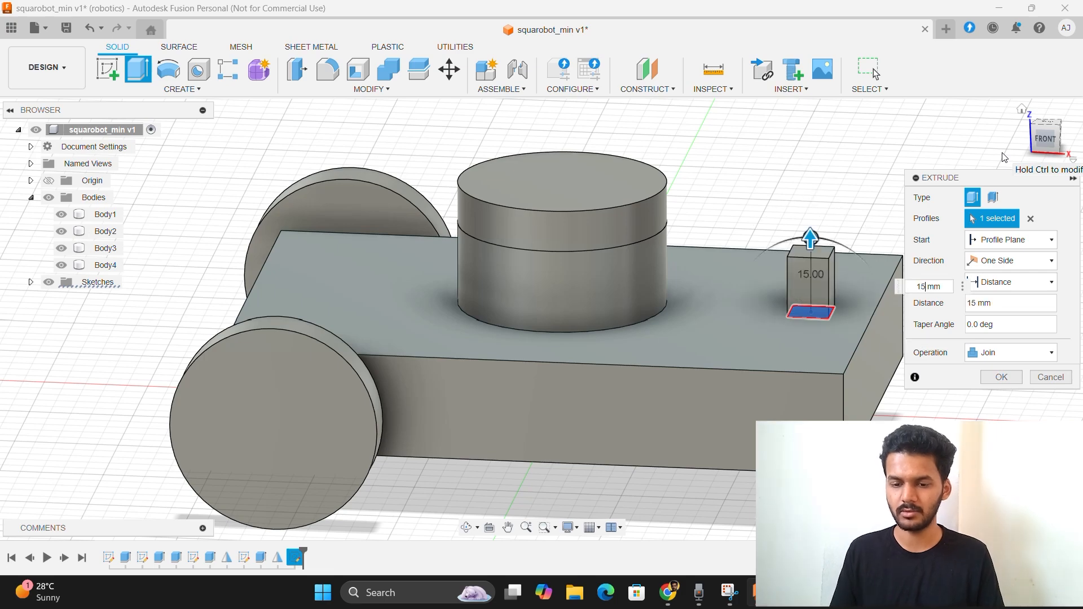
pyautogui.press('BackSpace')
pyautogui.press('BackSpace')
pyautogui.write('10')
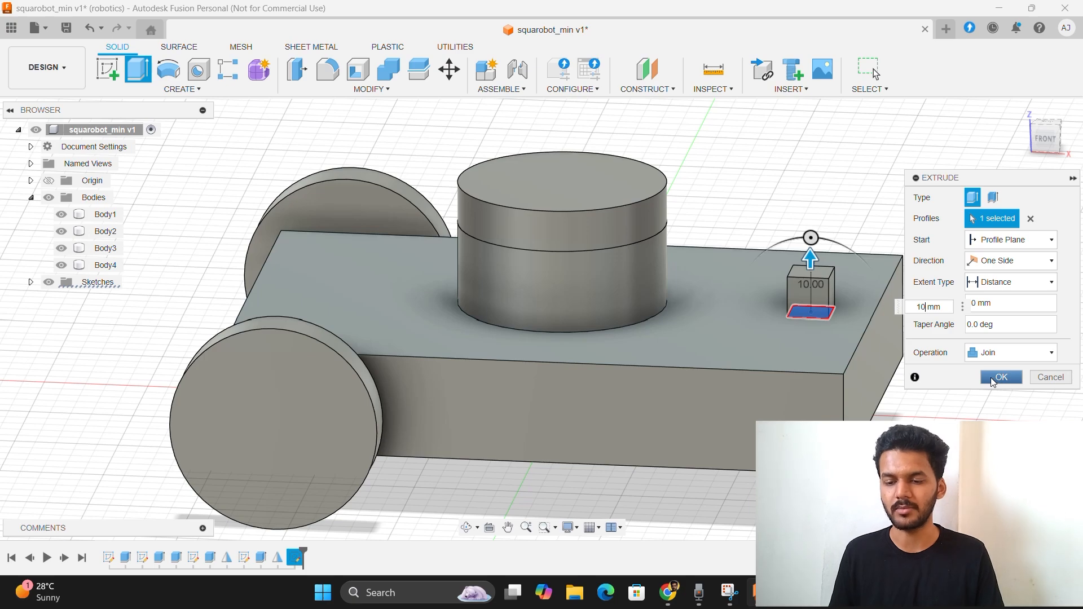
pyautogui.click(1007, 354)
pyautogui.click(1012, 413)
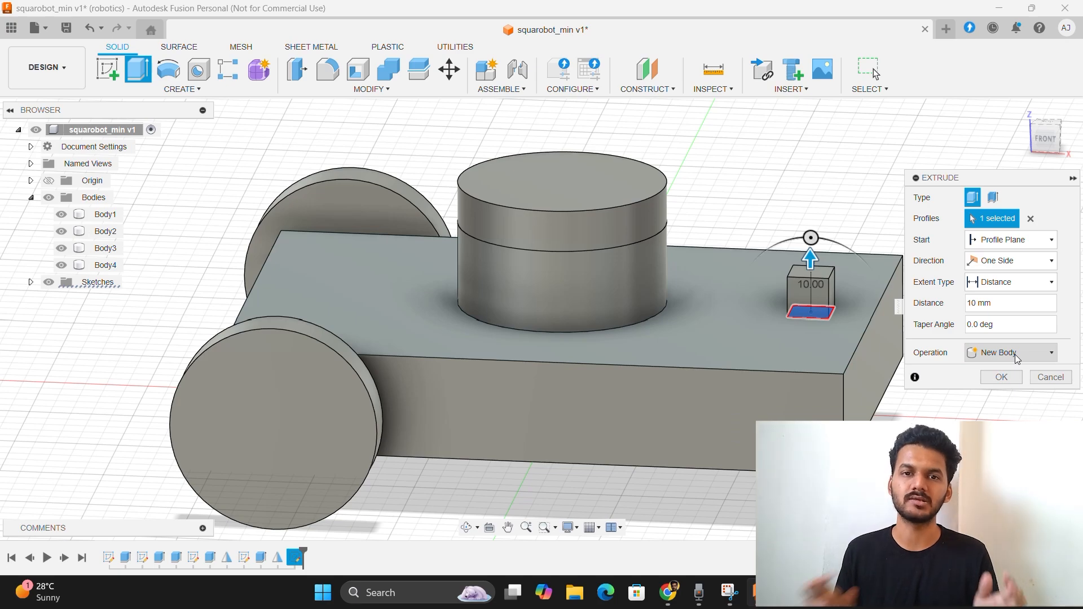
pyautogui.click(1001, 377)
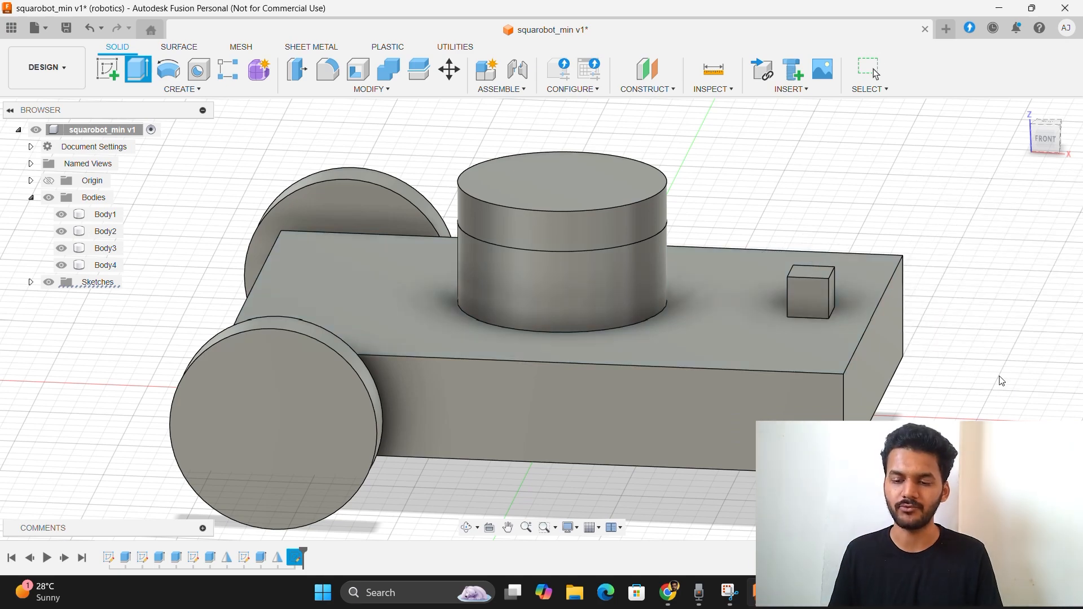
# Construct a tangent plane at 0 degrees on the underside of the front wheel disc's rim
pyautogui.moveTo(1035, 141)
pyautogui.mouseDown()
pyautogui.moveTo(972, 123)
pyautogui.moveTo(988, 113)
pyautogui.moveTo(1047, 146)
pyautogui.moveTo(1059, 129)
pyautogui.moveTo(1033, 145)
pyautogui.moveTo(1026, 140)
pyautogui.moveTo(1053, 128)
pyautogui.moveTo(1016, 135)
pyautogui.moveTo(1031, 114)
pyautogui.moveTo(1043, 133)
pyautogui.moveTo(1020, 117)
pyautogui.moveTo(1032, 127)
pyautogui.mouseUp()
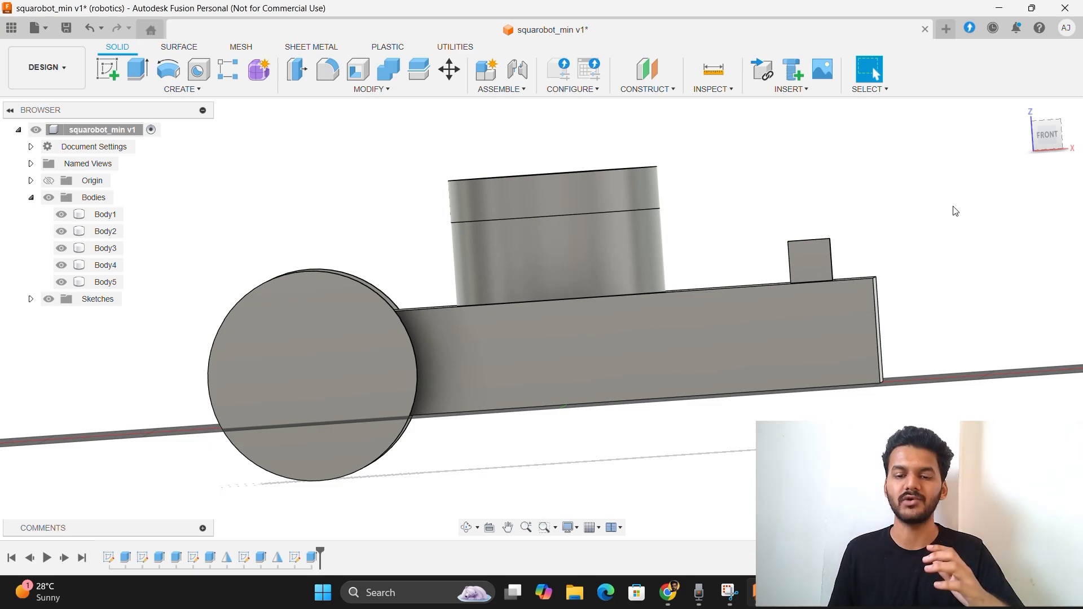
pyautogui.moveTo(1050, 152); pyautogui.dragTo(1052, 130)
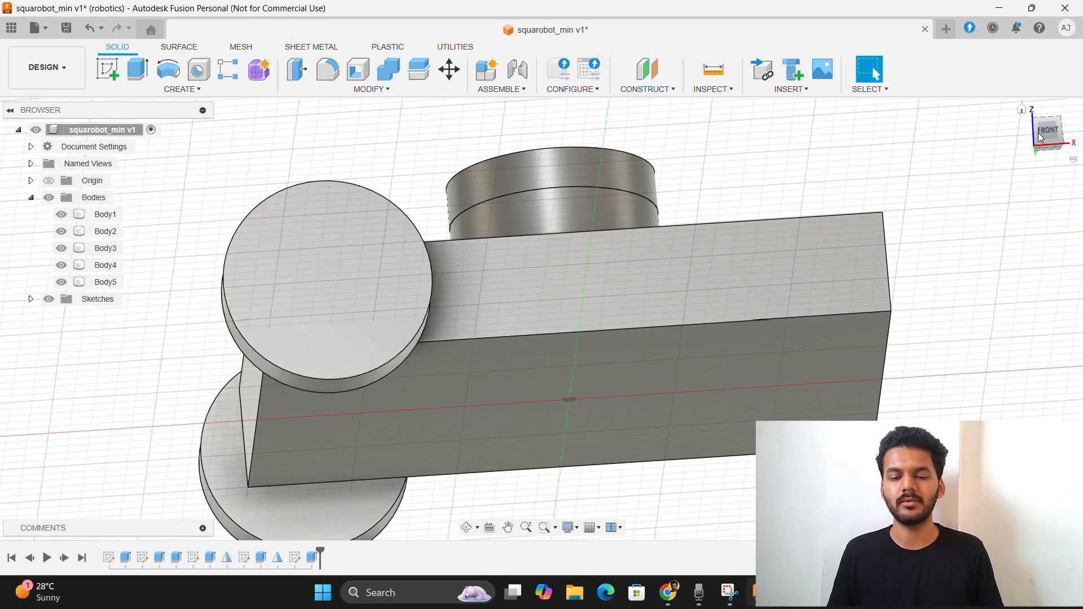
pyautogui.moveTo(1050, 148); pyautogui.dragTo(1053, 158)
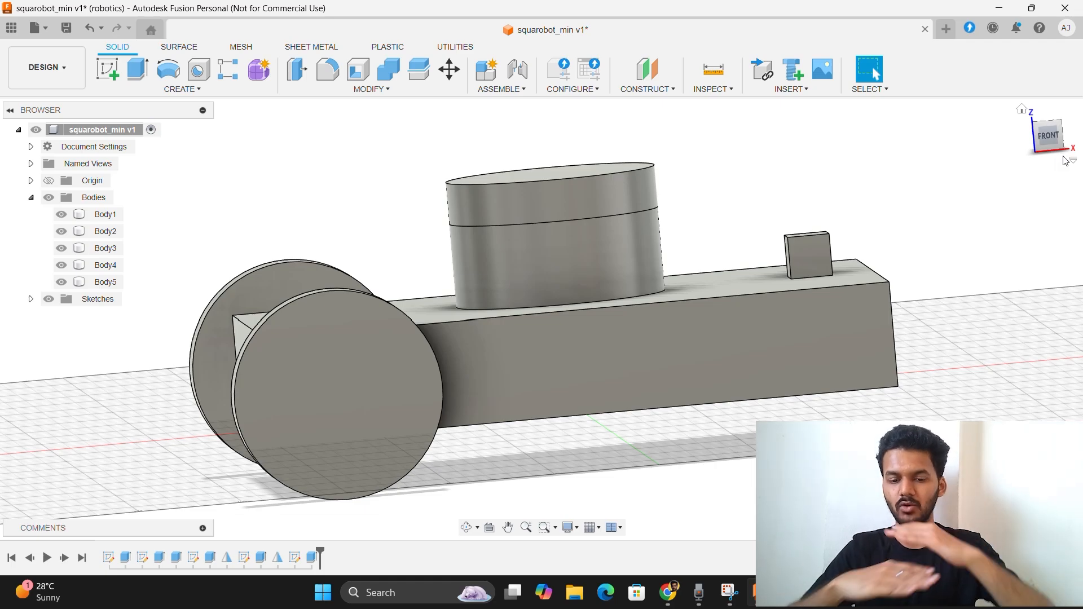
pyautogui.moveTo(1058, 161); pyautogui.dragTo(1047, 133)
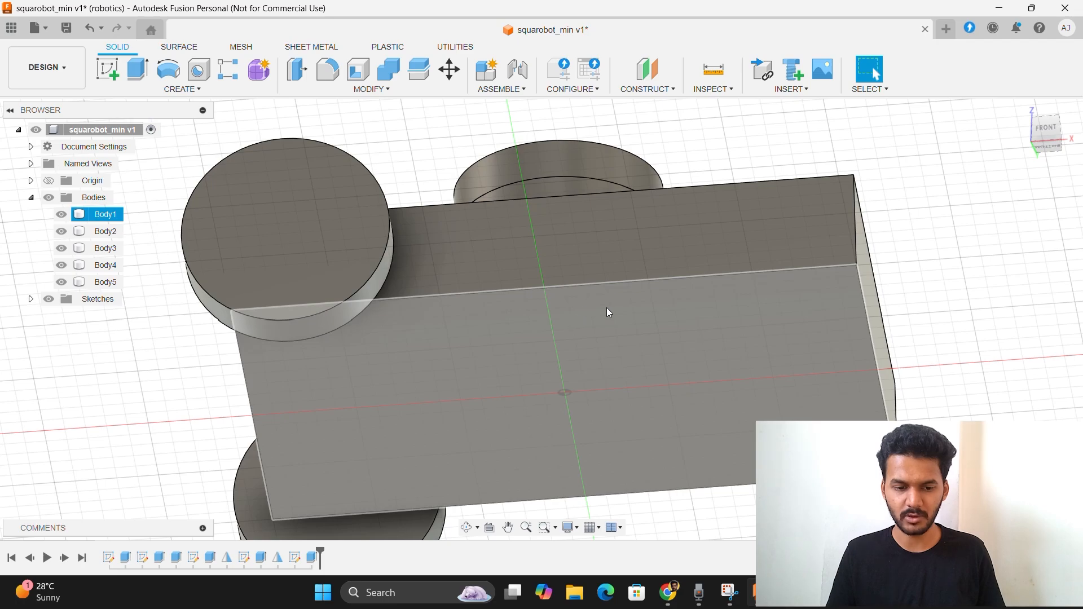
pyautogui.moveTo(1047, 134); pyautogui.dragTo(1045, 136)
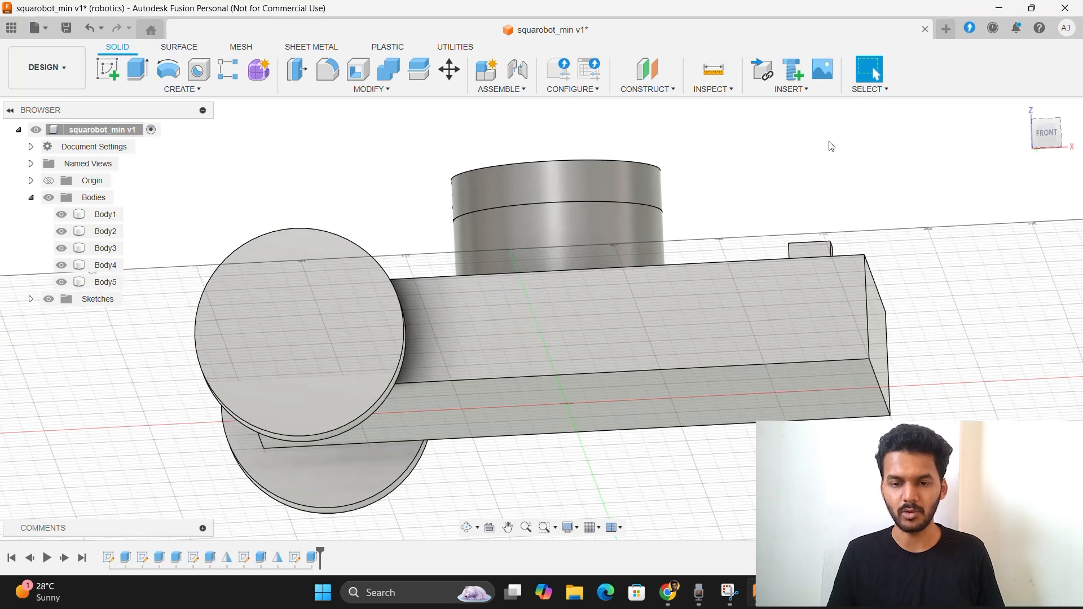
pyautogui.click(655, 90)
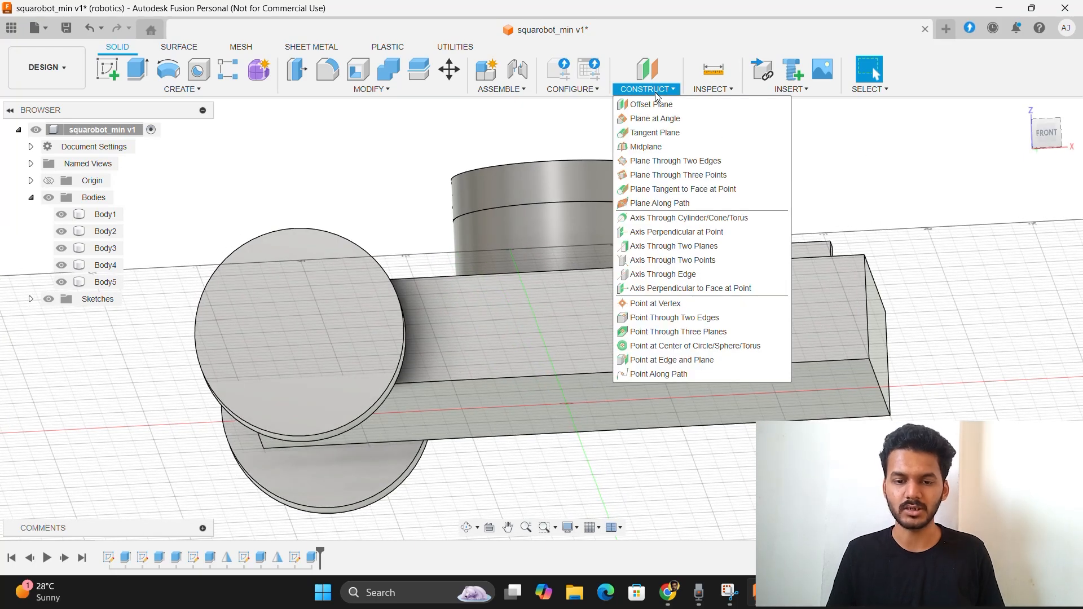
pyautogui.click(654, 132)
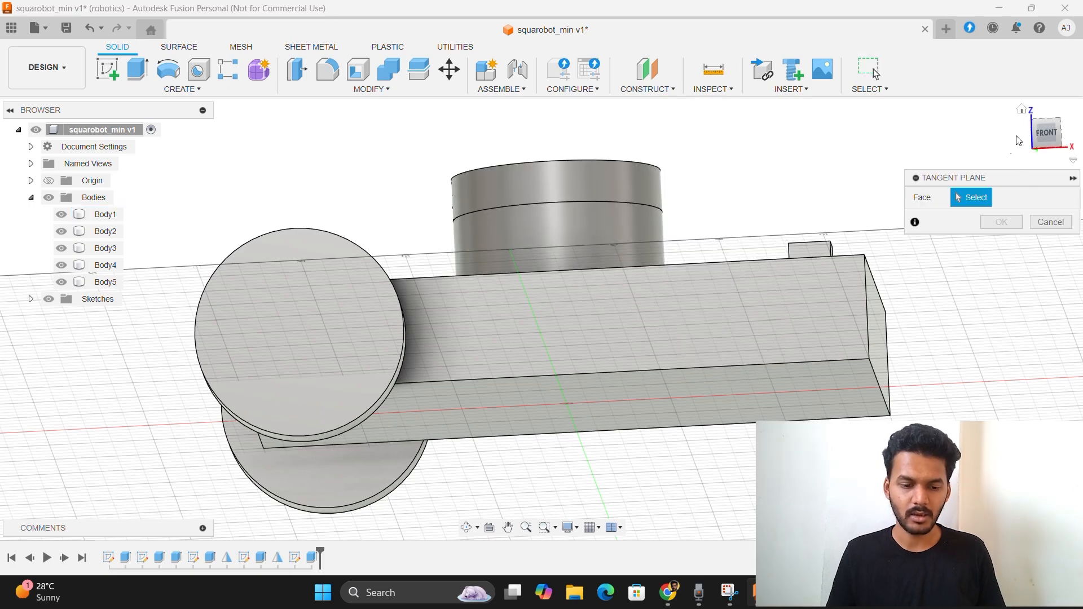
pyautogui.click(1058, 132)
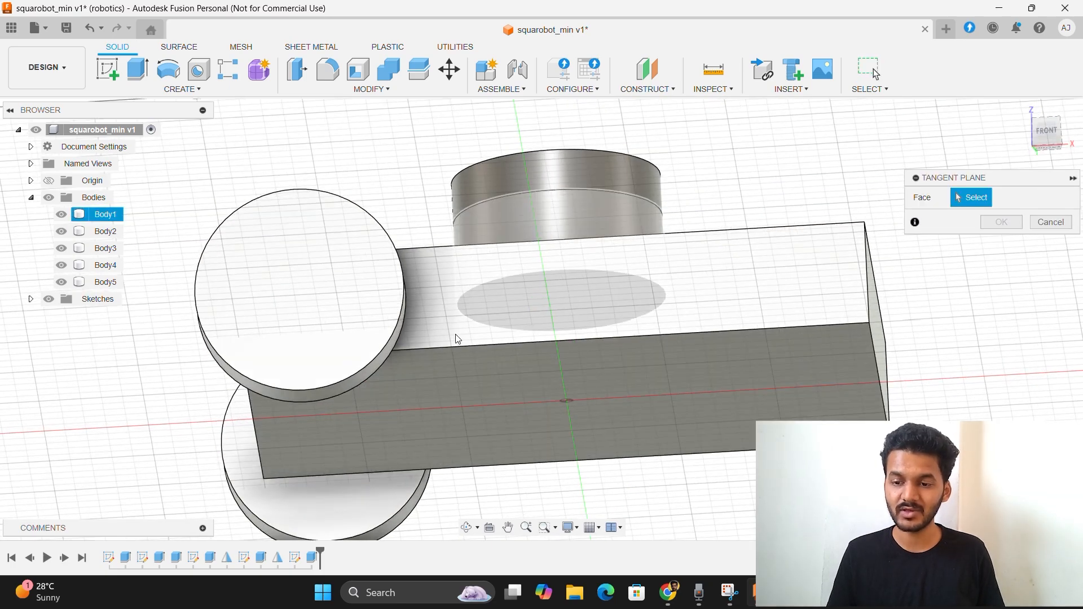
pyautogui.click(316, 393)
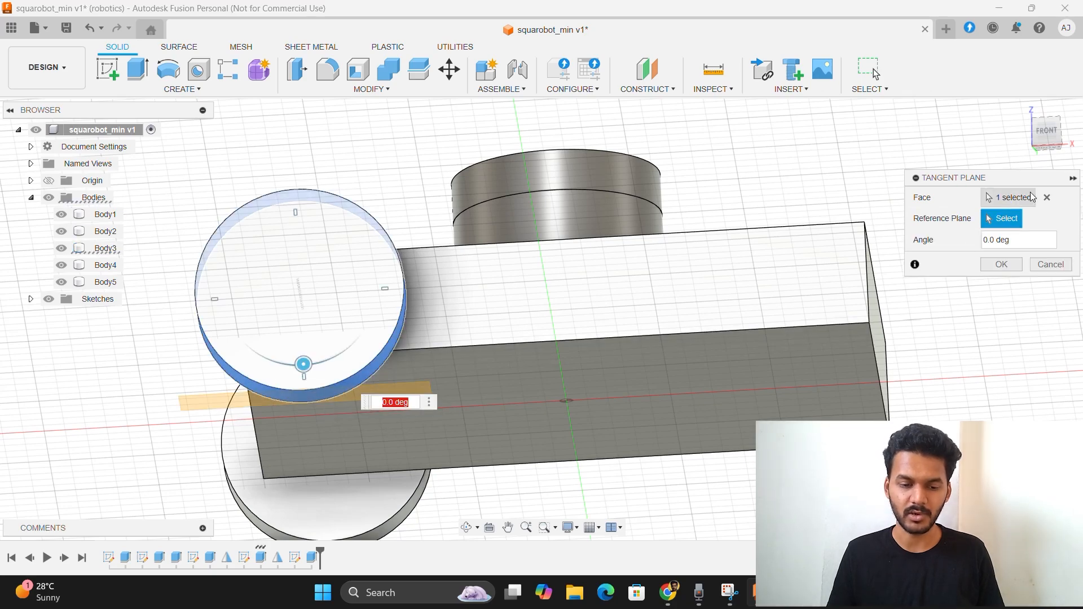
pyautogui.click(989, 265)
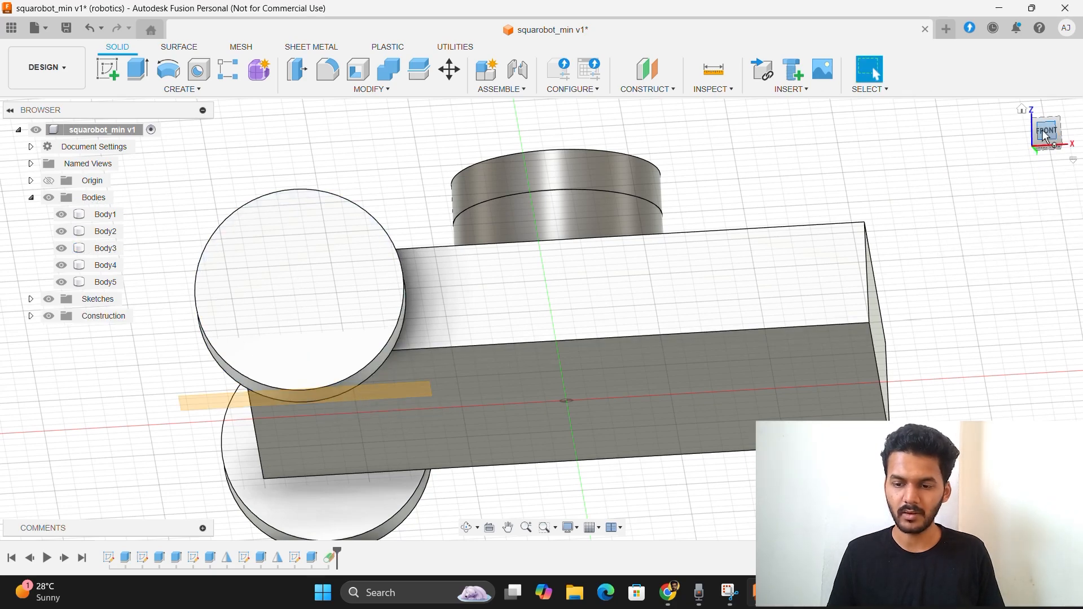
# Measure the distance between the tangent plane under the front wheel and the block's bottom face
pyautogui.click(1049, 156)
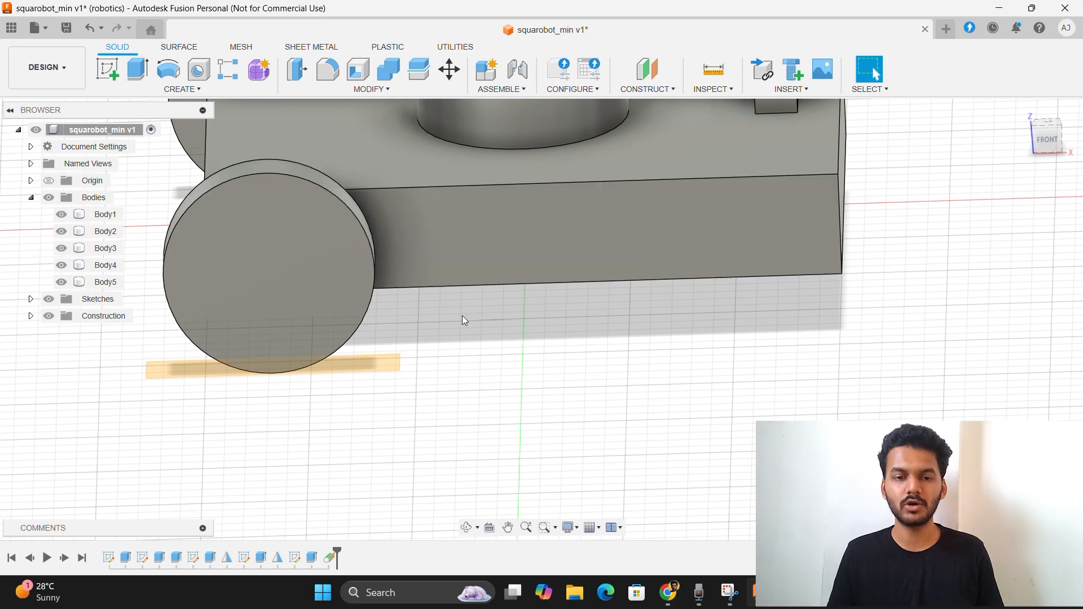
pyautogui.scroll(-2, 462, 316)
pyautogui.scroll(4, 462, 316)
pyautogui.scroll(2, 462, 316)
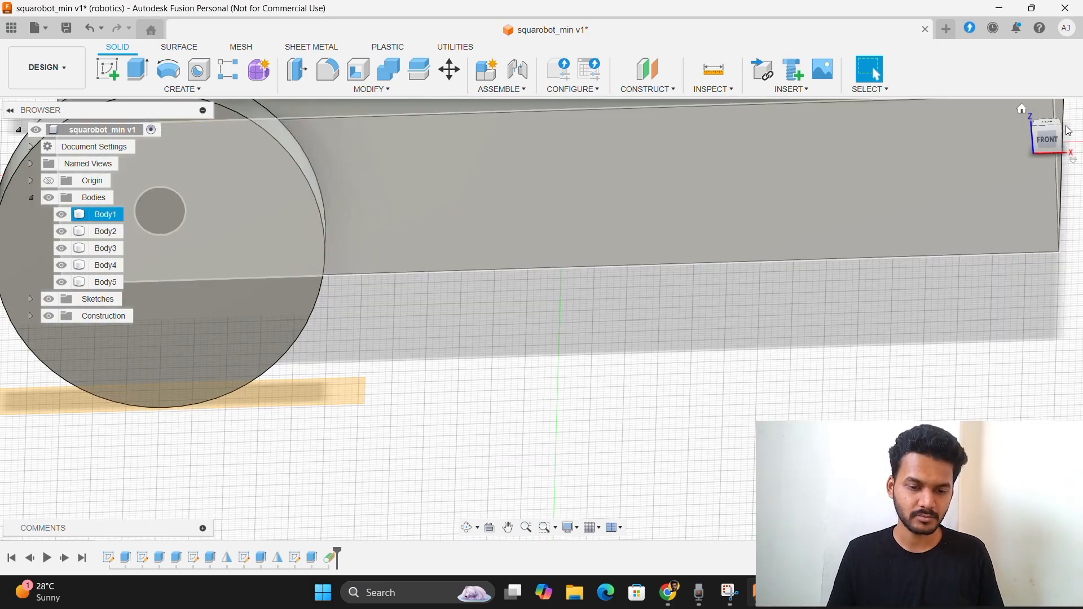
pyautogui.moveTo(1057, 140)
pyautogui.mouseDown()
pyautogui.moveTo(1059, 97)
pyautogui.moveTo(1055, 137)
pyautogui.moveTo(1044, 136)
pyautogui.moveTo(1052, 138)
pyautogui.mouseUp()
pyautogui.click(712, 90)
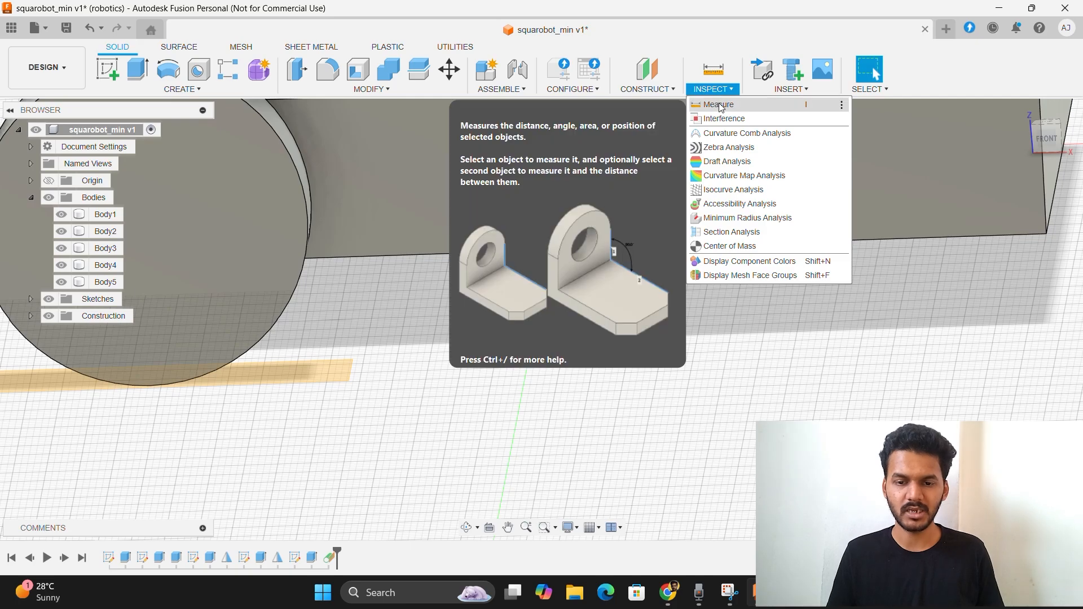
pyautogui.click(718, 105)
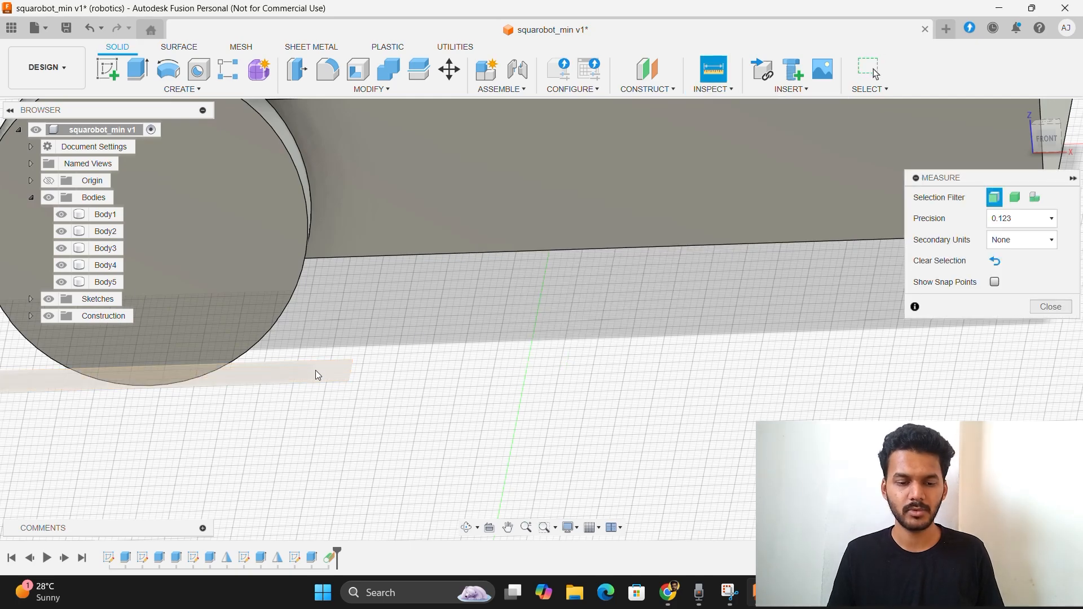
pyautogui.click(316, 370)
pyautogui.keyDown('shift'); pyautogui.moveTo(1057, 106); pyautogui.dragTo(1055, 113, button='middle'); pyautogui.keyUp('shift')
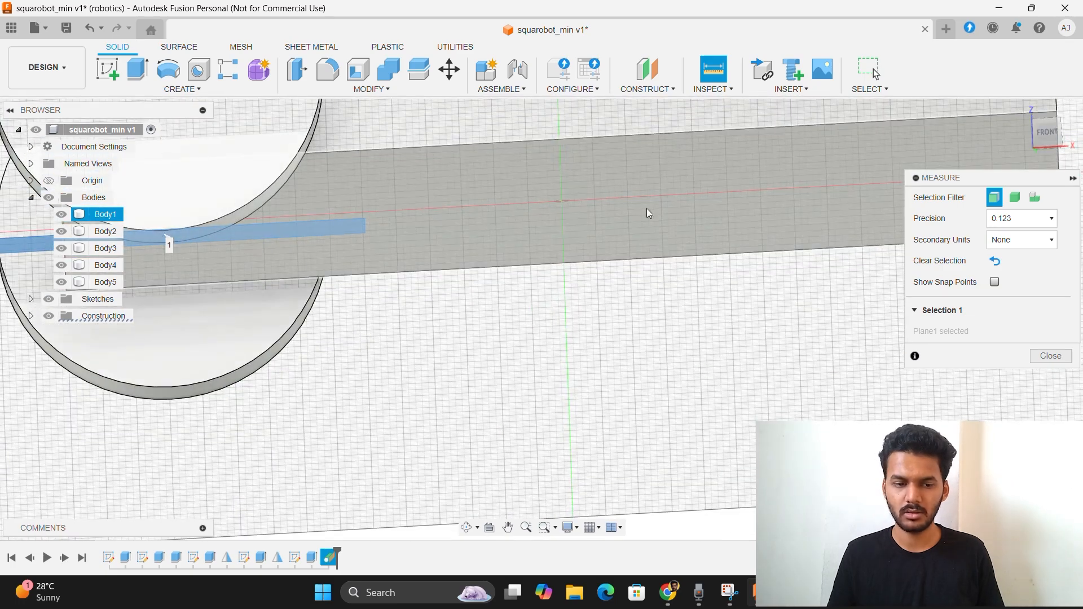
pyautogui.click(584, 182)
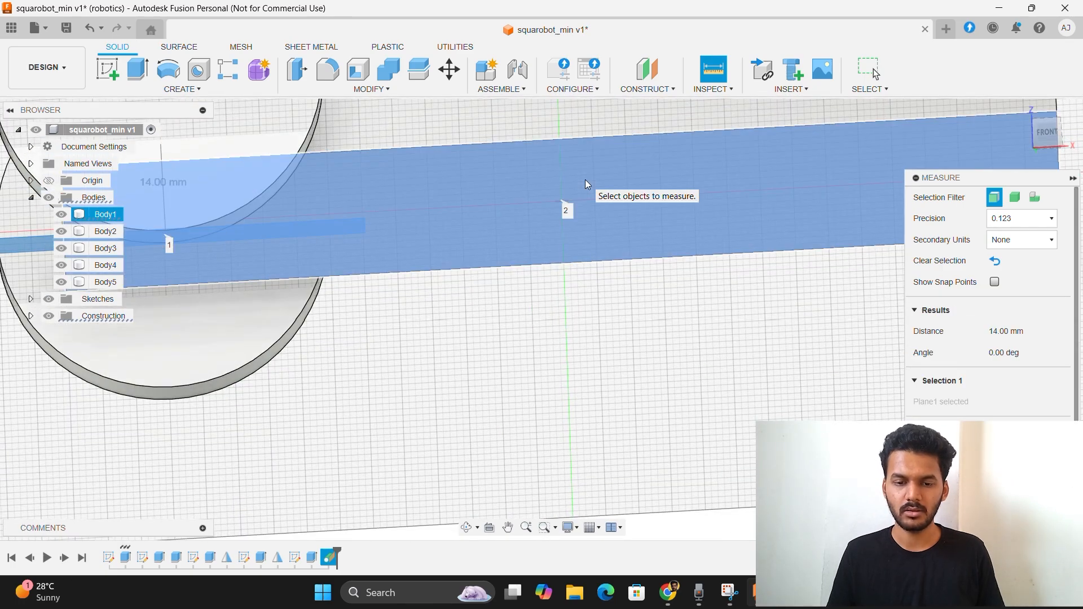
pyautogui.moveTo(1041, 139); pyautogui.dragTo(1075, 155)
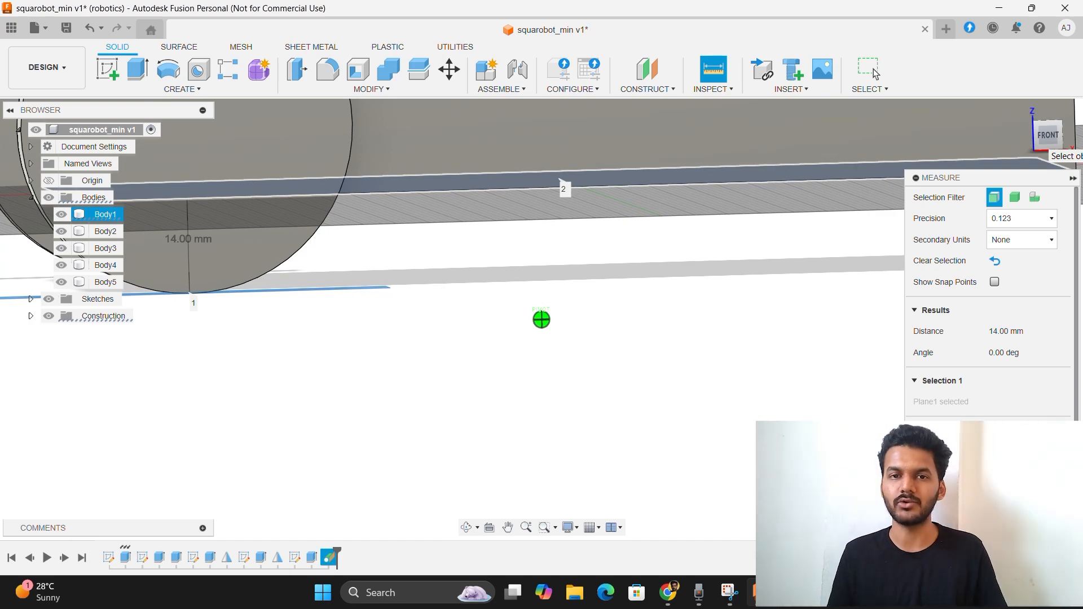
pyautogui.moveTo(1075, 155); pyautogui.dragTo(1050, 141)
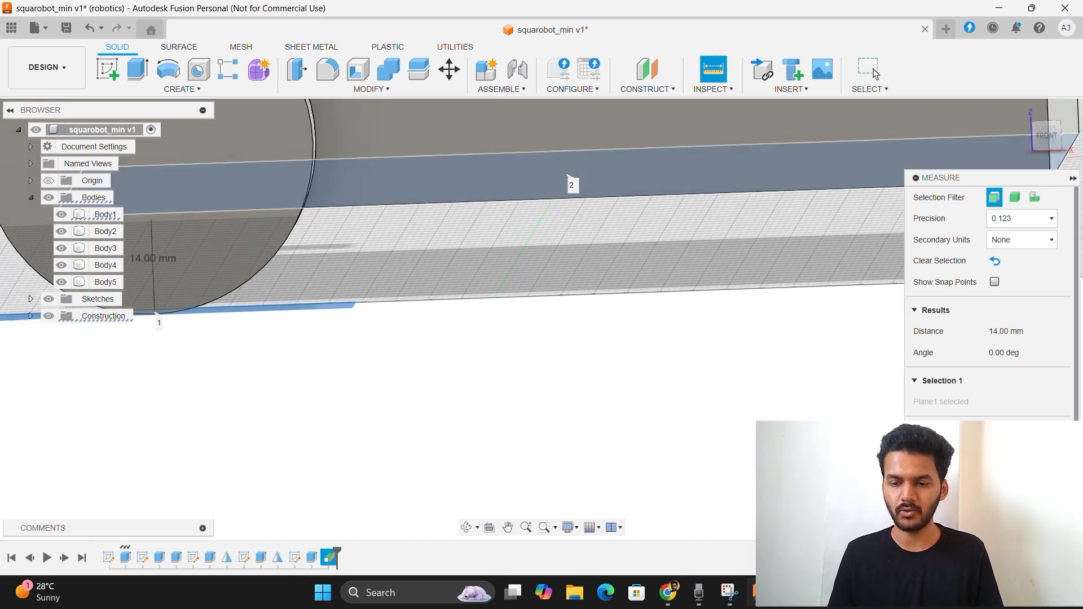
pyautogui.press('Escape')
# Delete the tangent plane under the front wheel disc
pyautogui.keyDown('shift'); pyautogui.moveTo(314, 311); pyautogui.dragTo(479, 438, button='middle'); pyautogui.keyUp('shift')
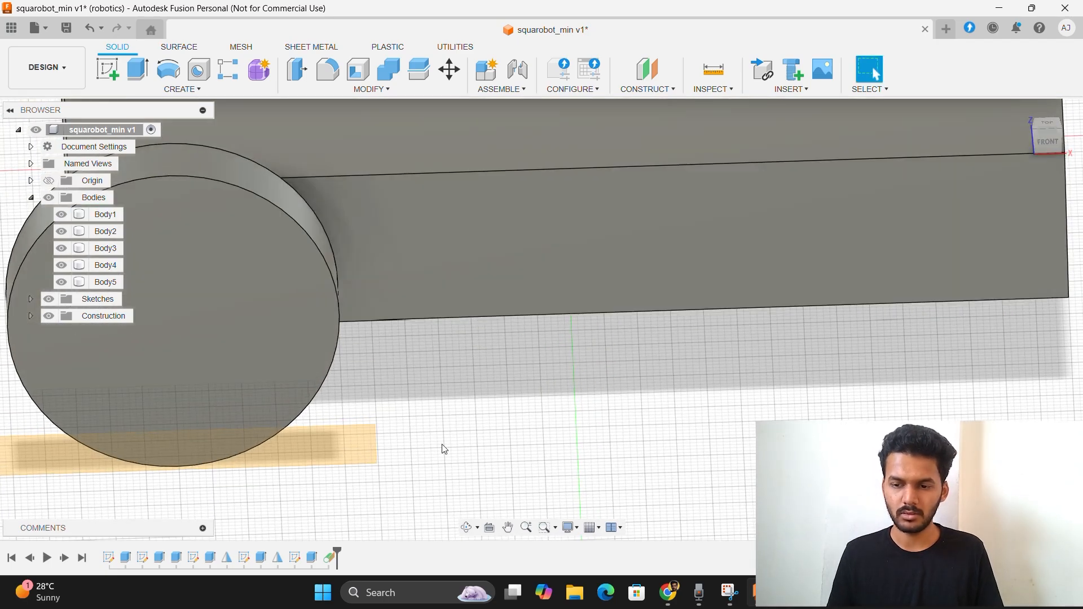
pyautogui.click(356, 448)
pyautogui.press('Delete')
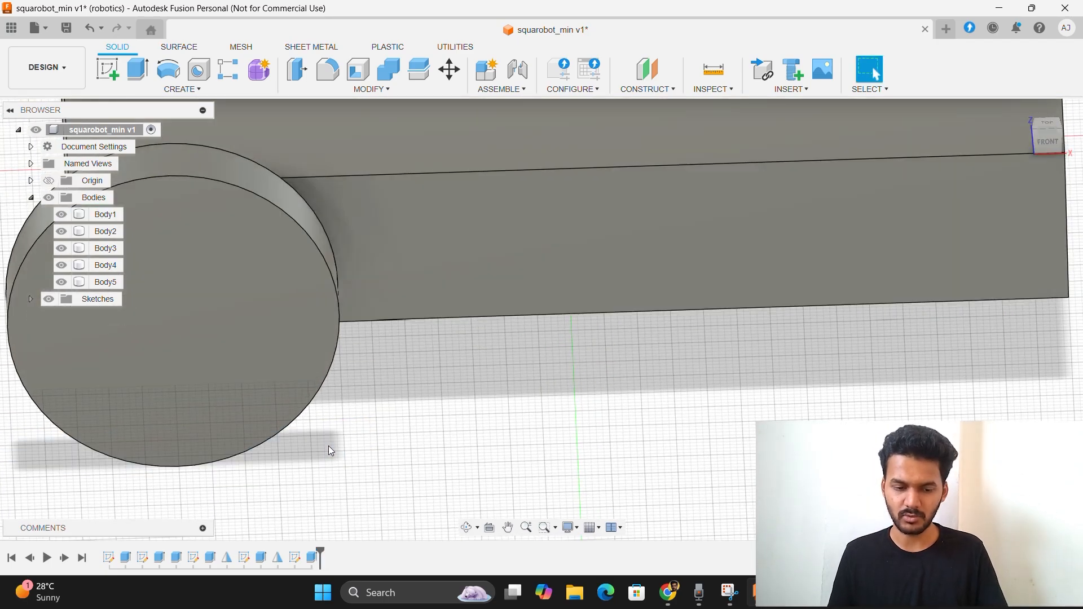
pyautogui.keyDown('shift'); pyautogui.moveTo(1061, 141); pyautogui.dragTo(1006, 255, button='middle'); pyautogui.keyUp('shift')
pyautogui.scroll(-4, 897, 276)
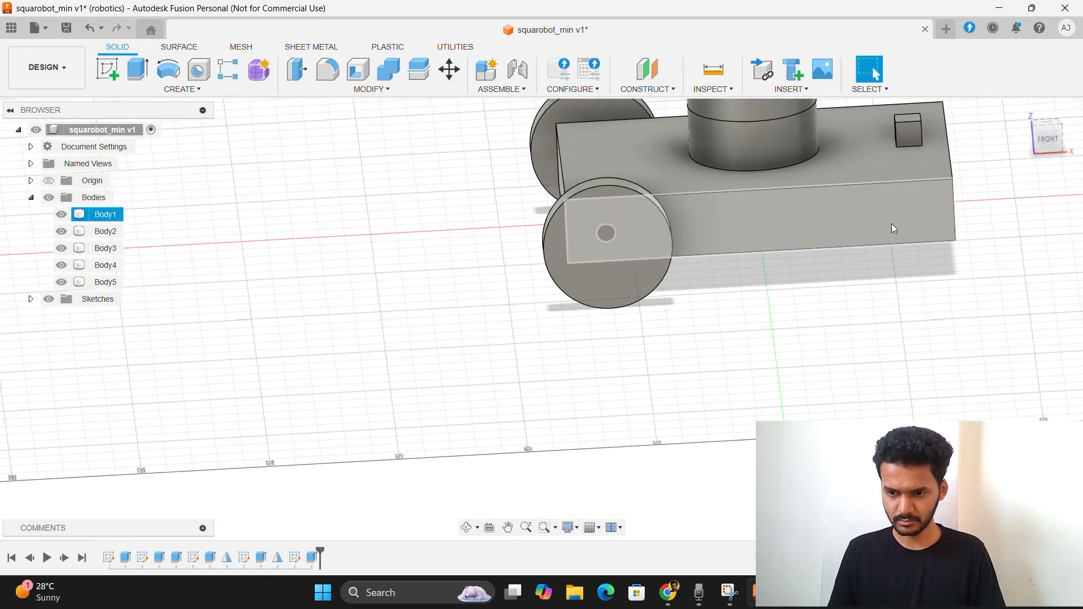
# Select Body1 through Body4 to examine the separate parts of the robot, and clear the selection
pyautogui.click(1044, 141)
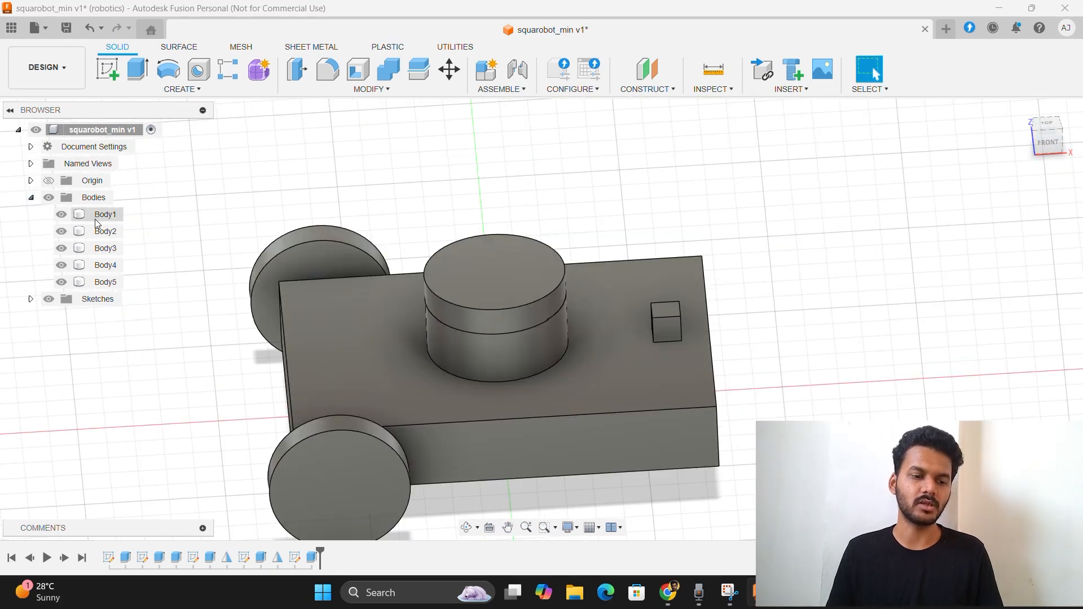
pyautogui.click(102, 214)
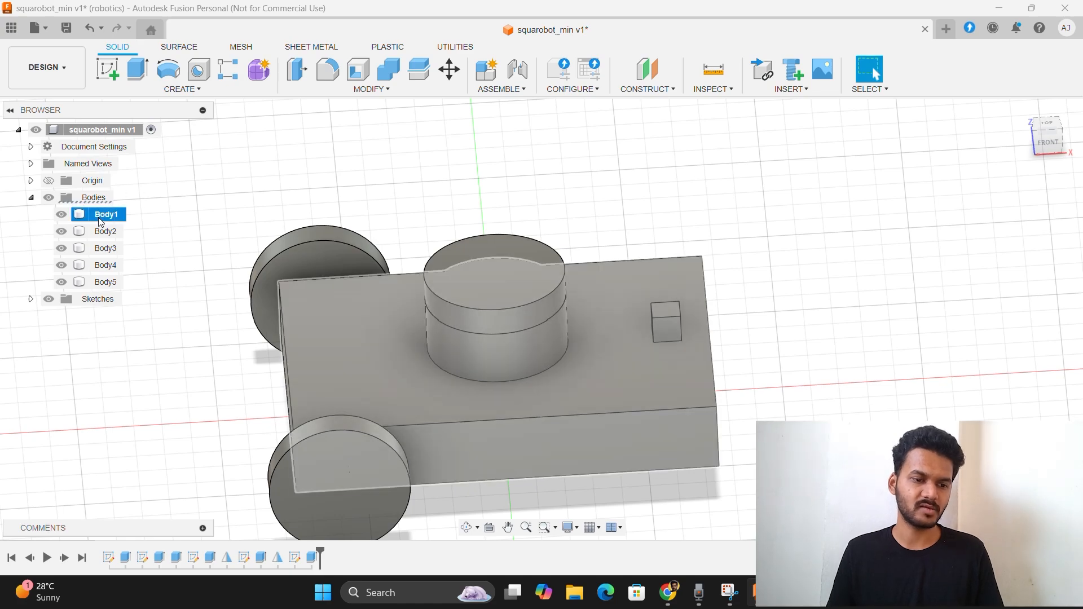
pyautogui.keyDown('shift'); pyautogui.click(105, 231); pyautogui.keyUp('shift')
pyautogui.keyDown('shift'); pyautogui.click(106, 251); pyautogui.keyUp('shift')
pyautogui.keyDown('shift'); pyautogui.click(106, 265); pyautogui.keyUp('shift')
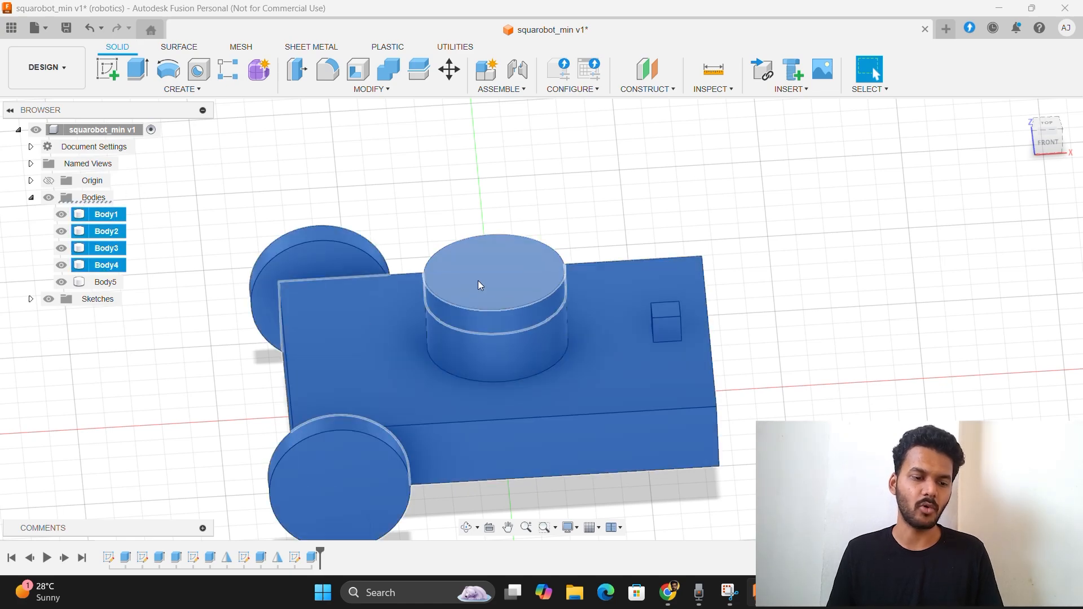
pyautogui.moveTo(1057, 144)
pyautogui.mouseDown()
pyautogui.moveTo(1044, 93)
pyautogui.moveTo(1063, 140)
pyautogui.mouseUp()
pyautogui.click(808, 254)
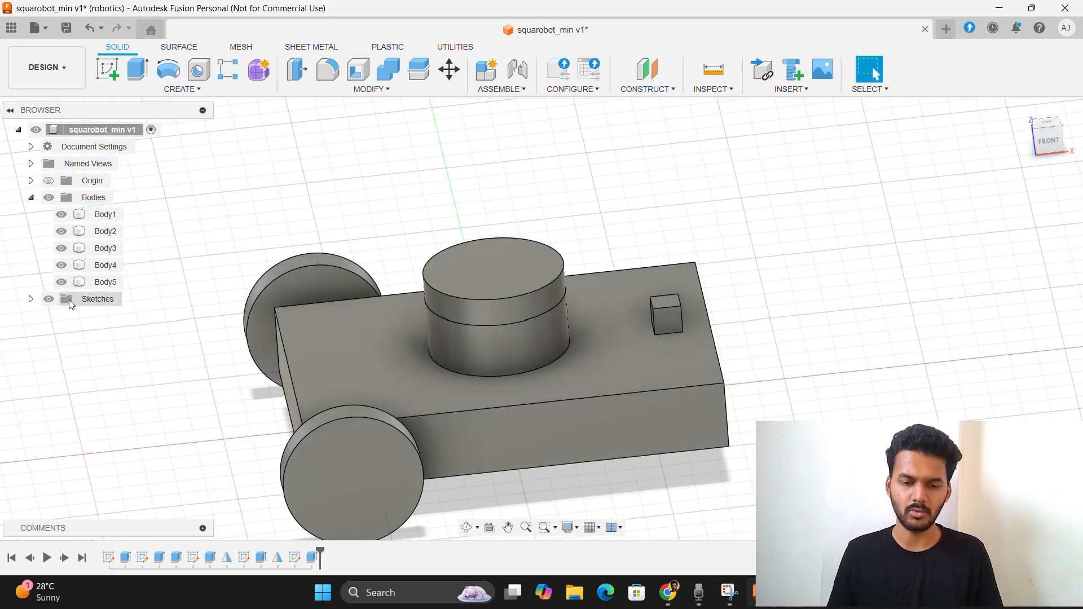
# Move all five bodies, Body1 through Body5, up 14 mm along the Z axis
pyautogui.click(102, 282)
pyautogui.keyDown('shift'); pyautogui.click(101, 266); pyautogui.keyUp('shift')
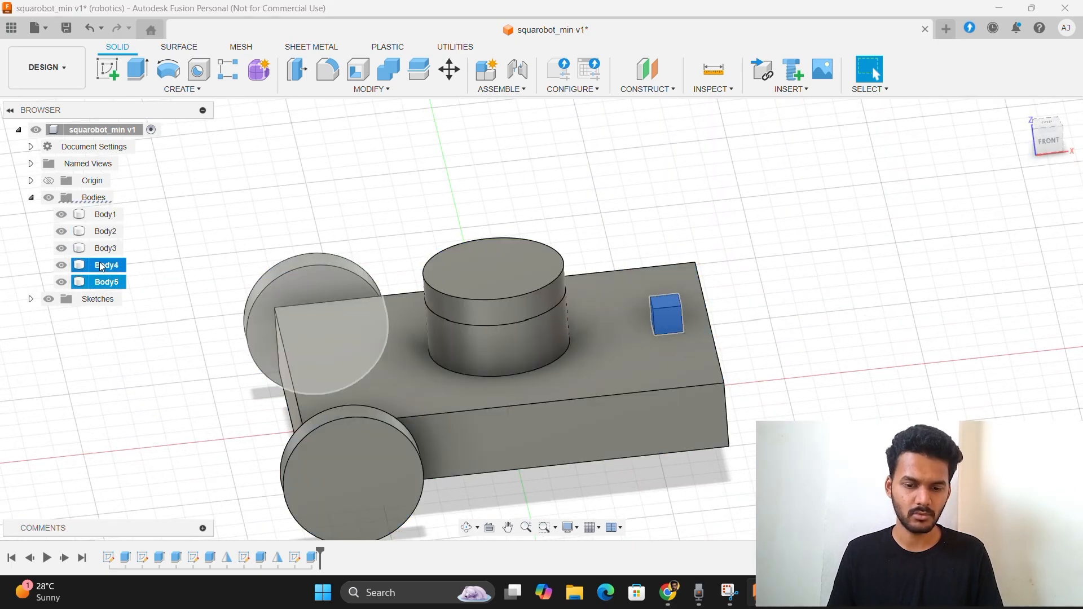
pyautogui.keyDown('shift'); pyautogui.click(104, 249); pyautogui.keyUp('shift')
pyautogui.keyDown('shift'); pyautogui.click(106, 232); pyautogui.keyUp('shift')
pyautogui.keyDown('shift'); pyautogui.click(104, 215); pyautogui.keyUp('shift')
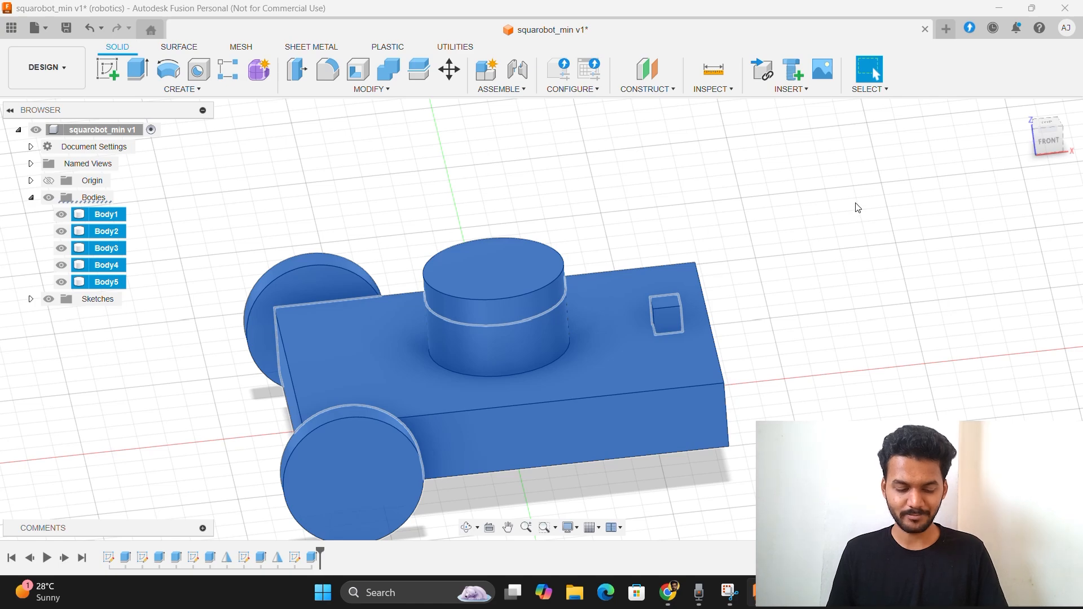
pyautogui.press('m')
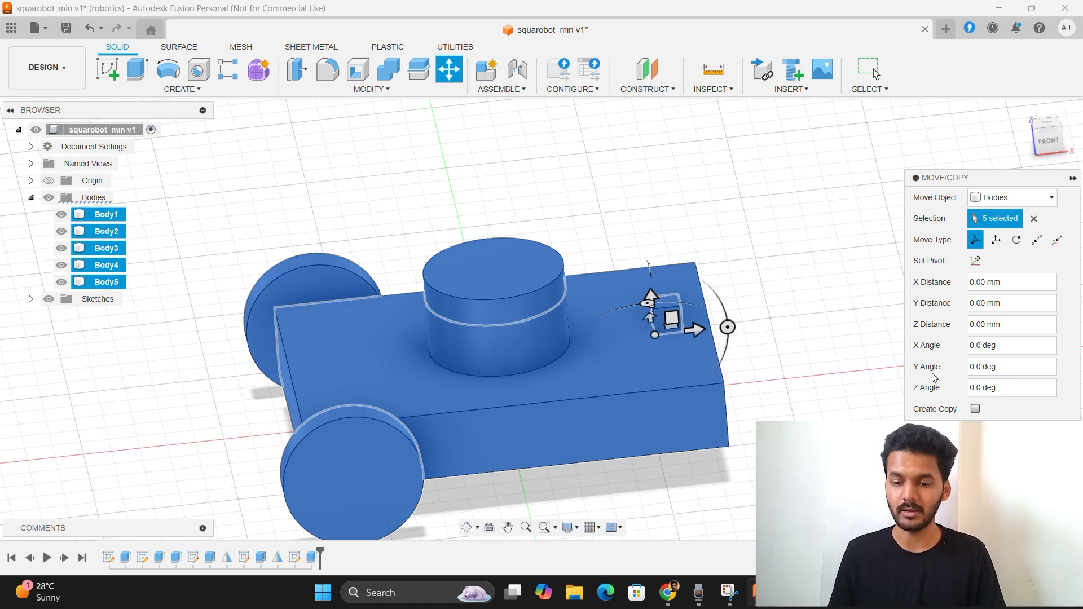
pyautogui.click(988, 324)
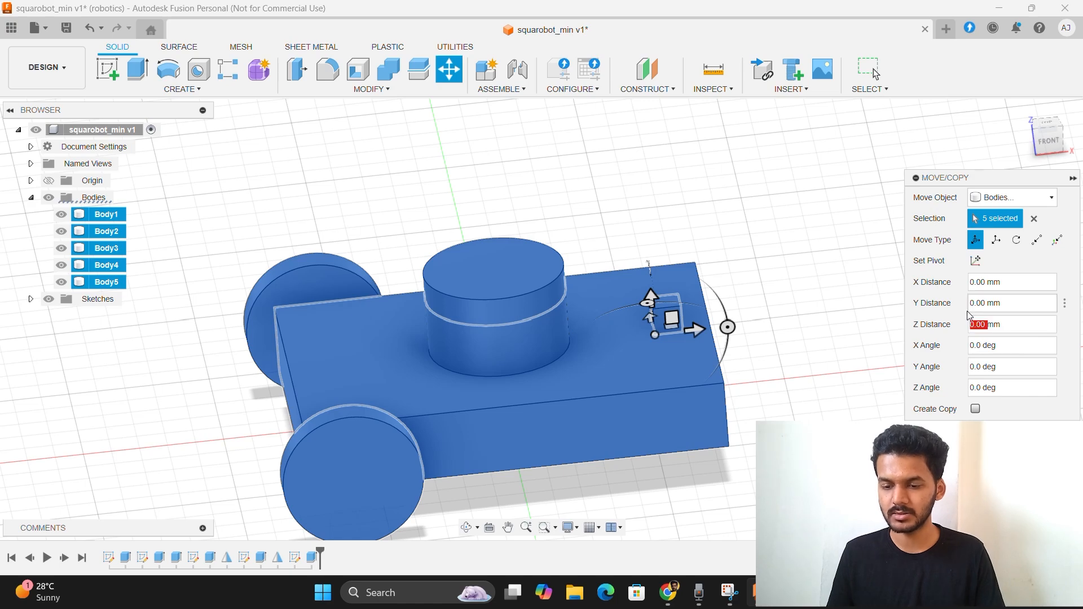
pyautogui.click(976, 322)
pyautogui.press('BackSpace')
pyautogui.write('14')
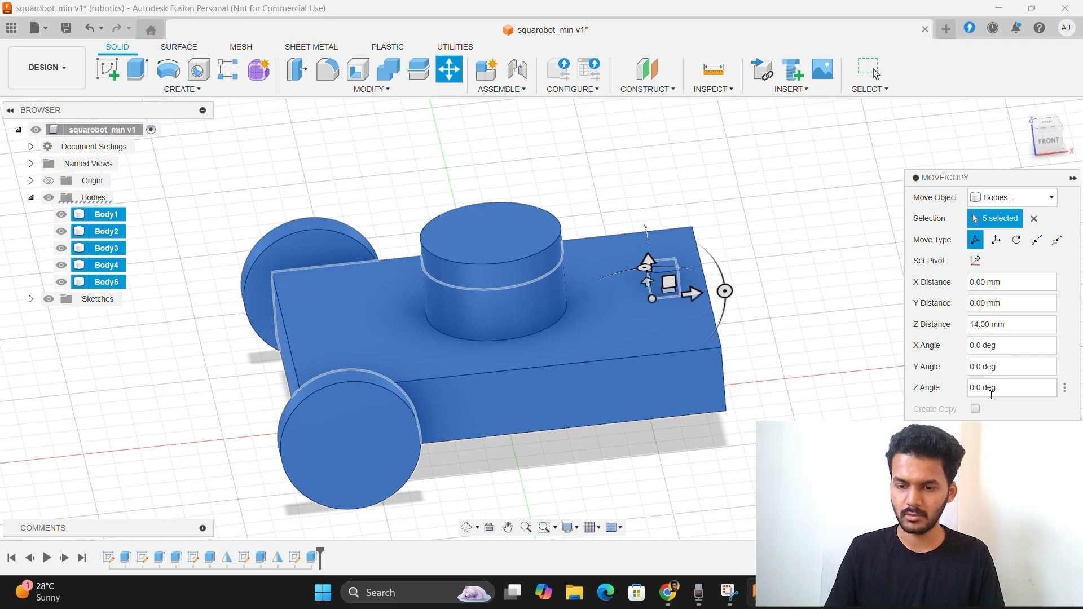
pyautogui.press('Return')
# Examine the raised robot from the front, comparing the wheel's underside with the ground plane
pyautogui.moveTo(1049, 148)
pyautogui.mouseDown()
pyautogui.moveTo(1032, 117)
pyautogui.moveTo(1036, 132)
pyautogui.mouseUp()
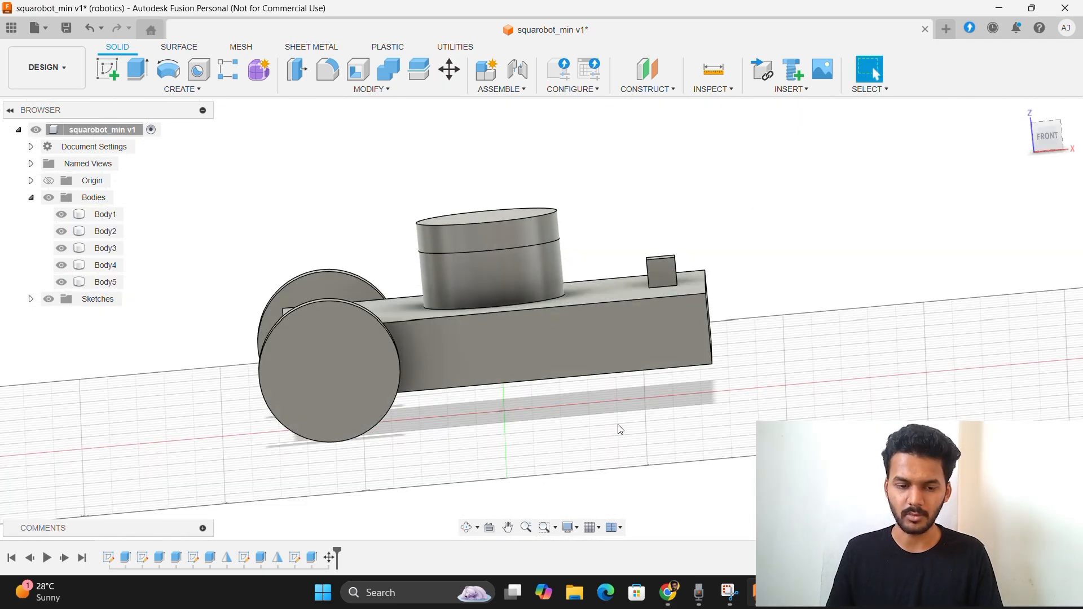
pyautogui.scroll(2, 367, 431)
pyautogui.scroll(-2, 372, 445)
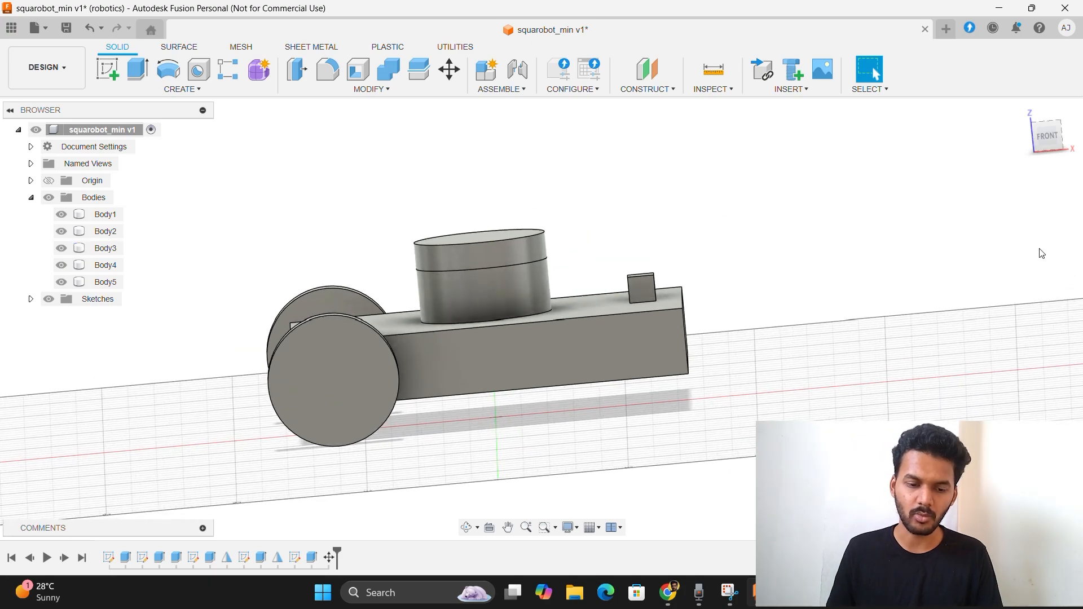
pyautogui.click(1048, 146)
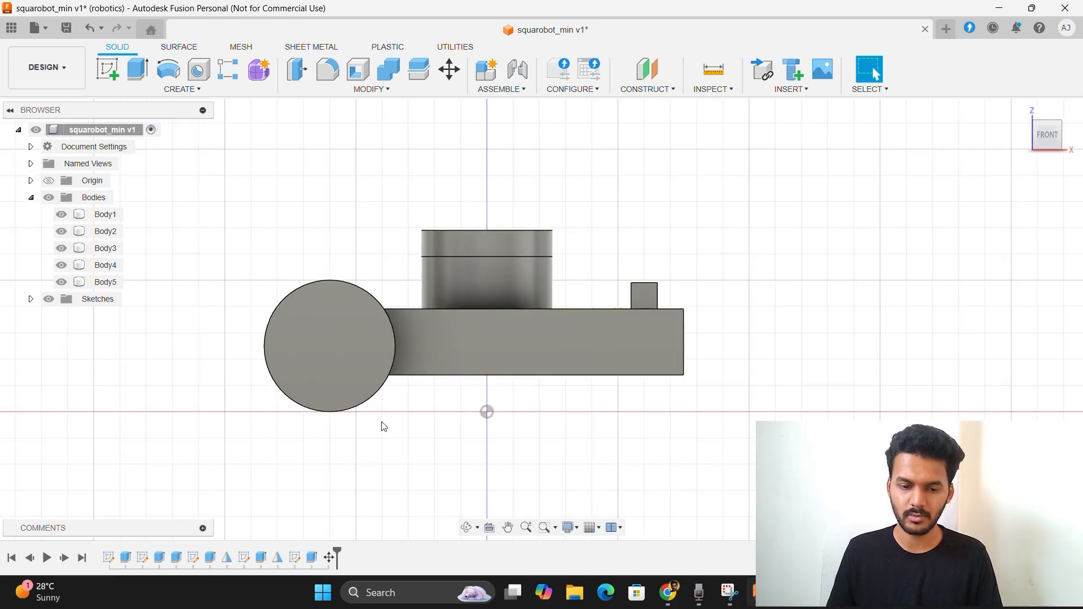
pyautogui.scroll(-2, 315, 394)
pyautogui.scroll(5, 281, 374)
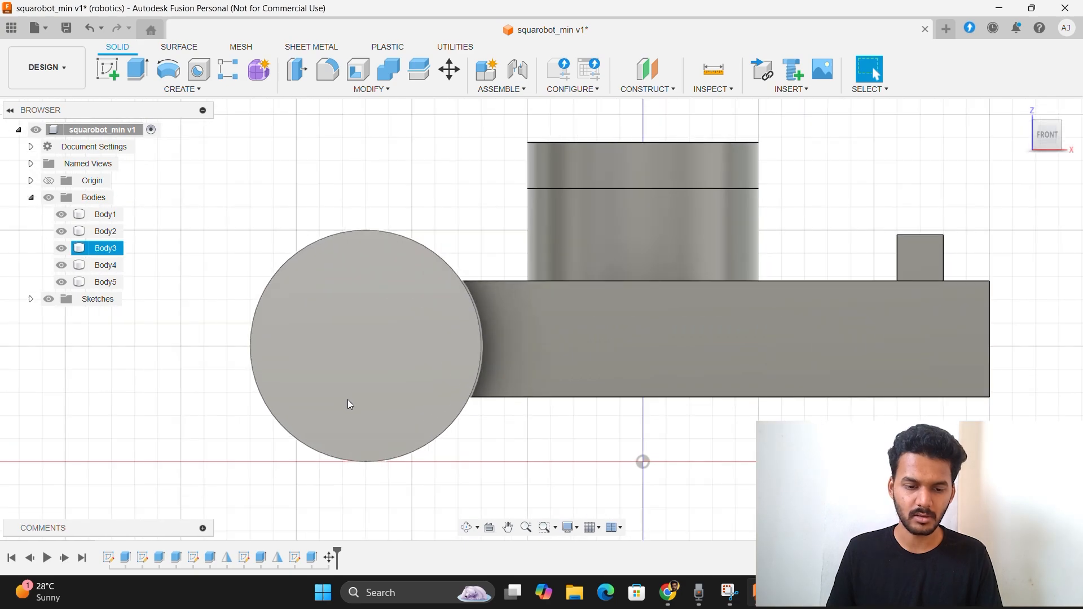
pyautogui.scroll(-1, 450, 452)
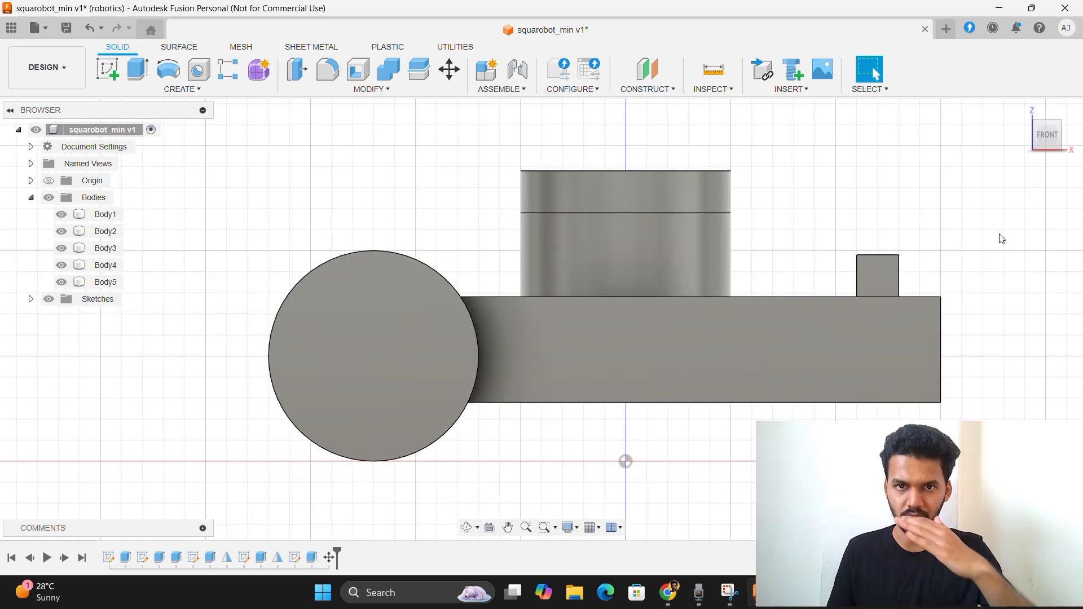
# Sketch a 20 mm diameter circle on the block's bottom face, centred on the X axis about 50 mm from the origin, opposite the wheels
pyautogui.moveTo(1048, 137); pyautogui.dragTo(1042, 114)
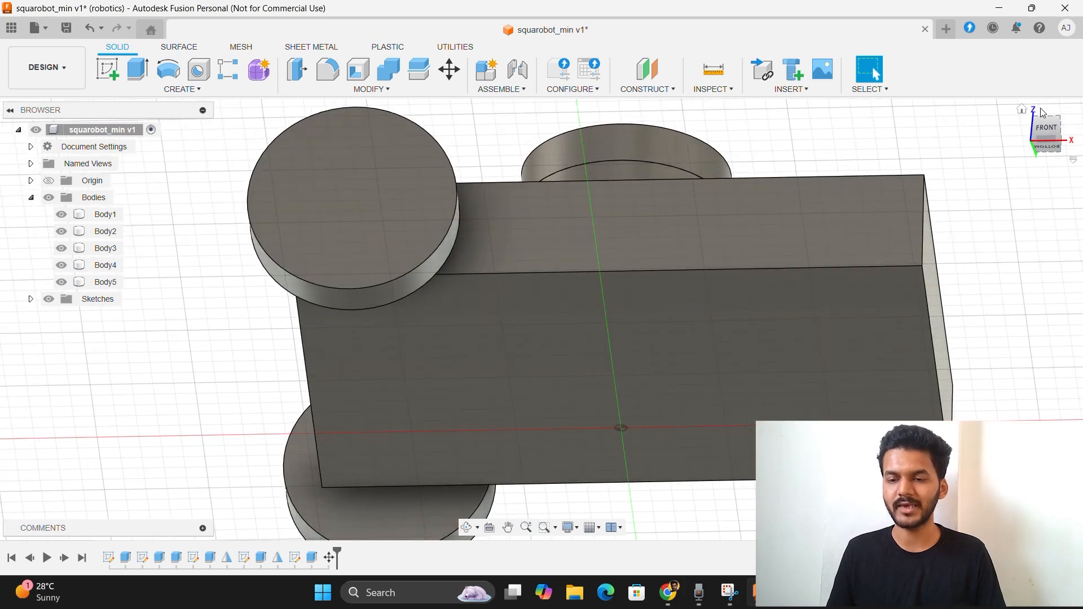
pyautogui.click(650, 375)
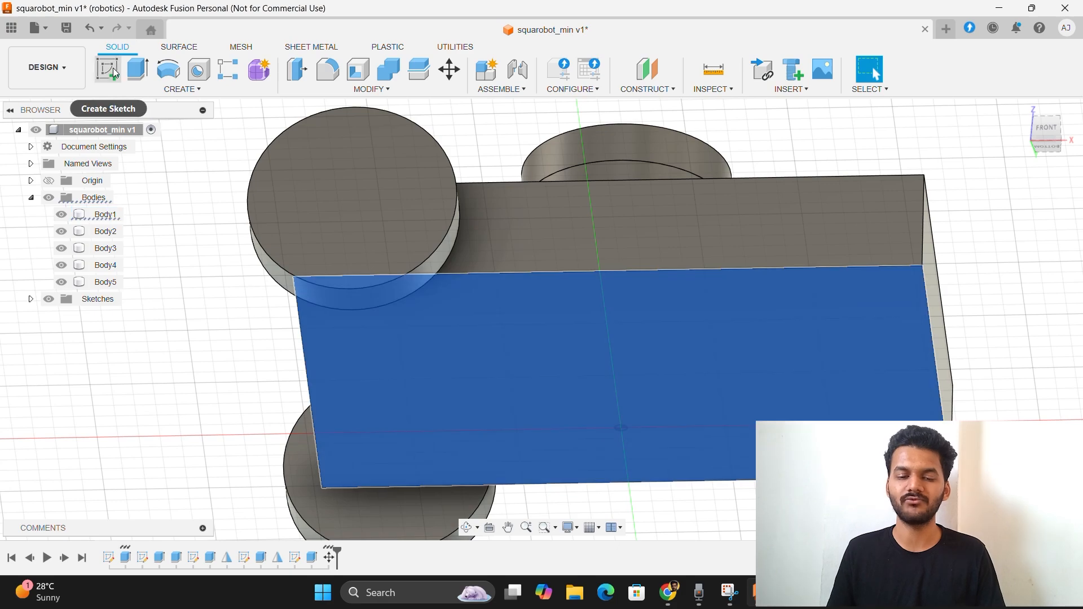
pyautogui.click(113, 67)
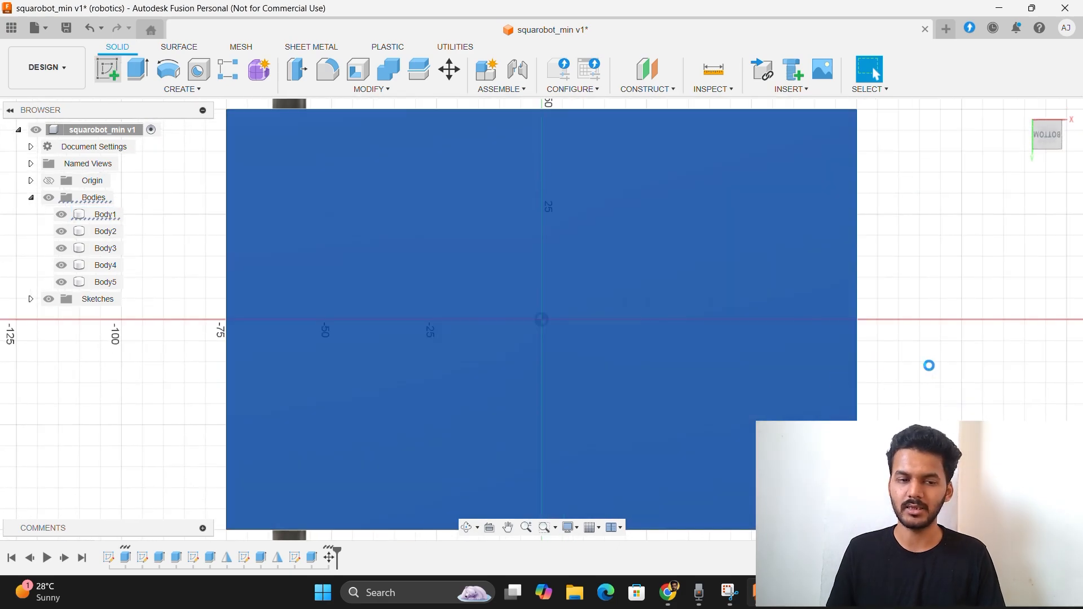
pyautogui.scroll(1, 891, 245)
pyautogui.scroll(-3, 890, 253)
pyautogui.moveTo(889, 252); pyautogui.dragTo(824, 235, button='middle')
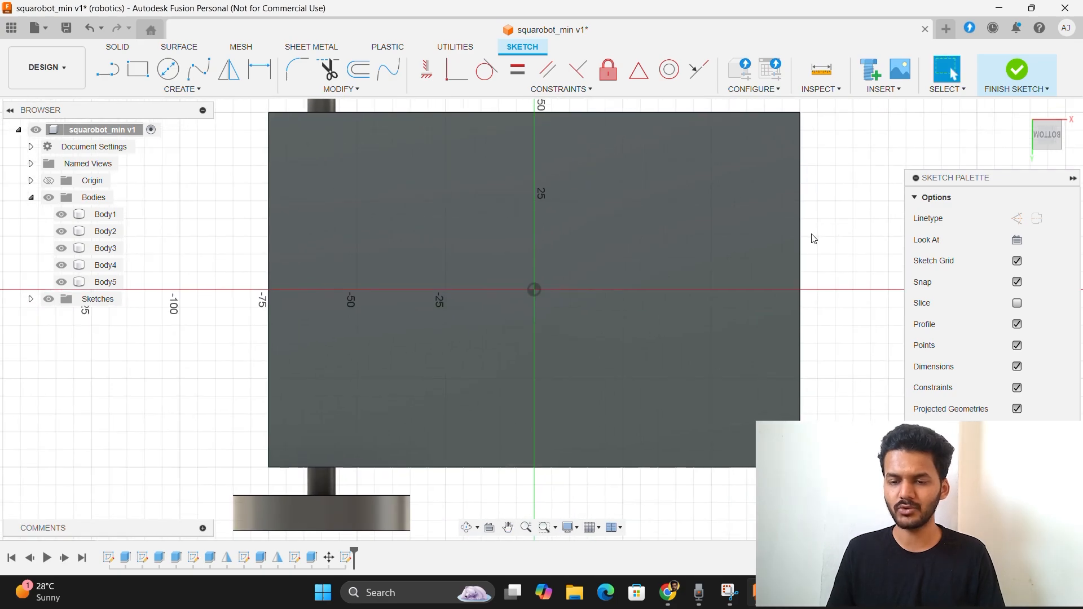
pyautogui.click(168, 69)
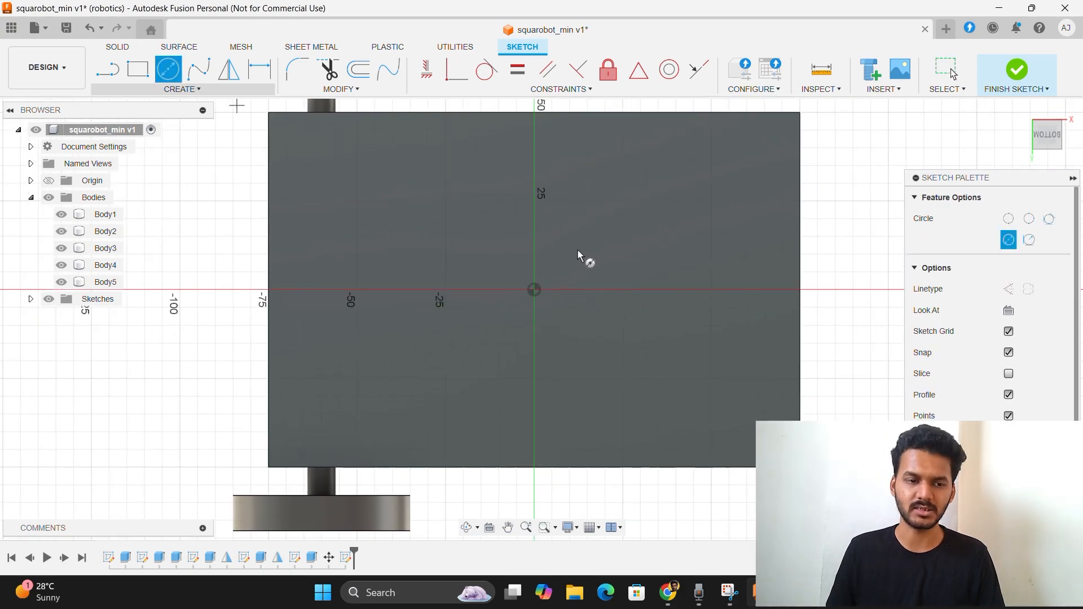
pyautogui.click(712, 289)
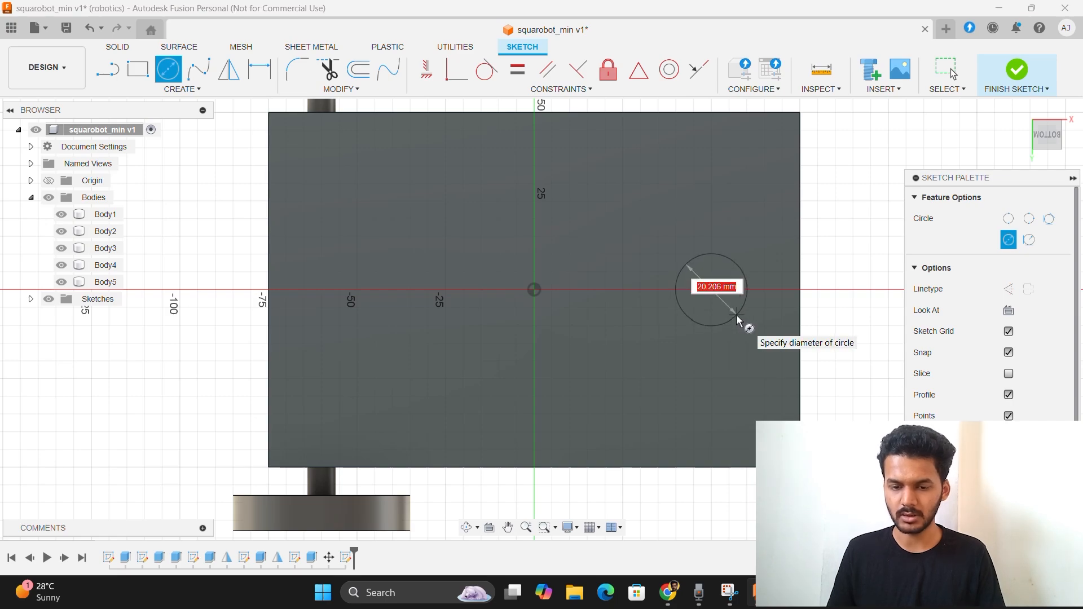
pyautogui.write('20')
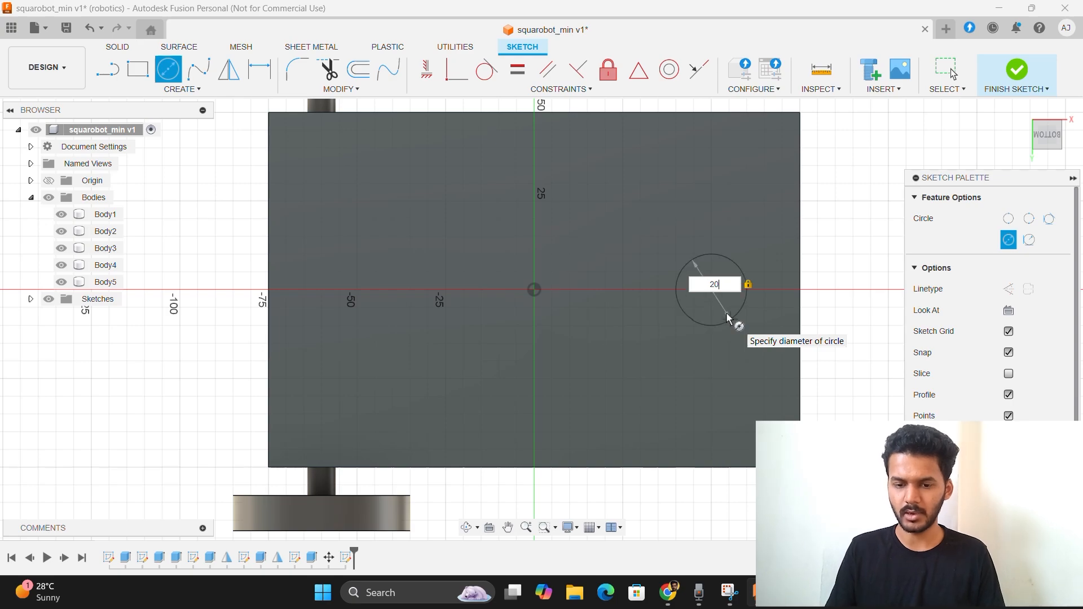
pyautogui.press('Return')
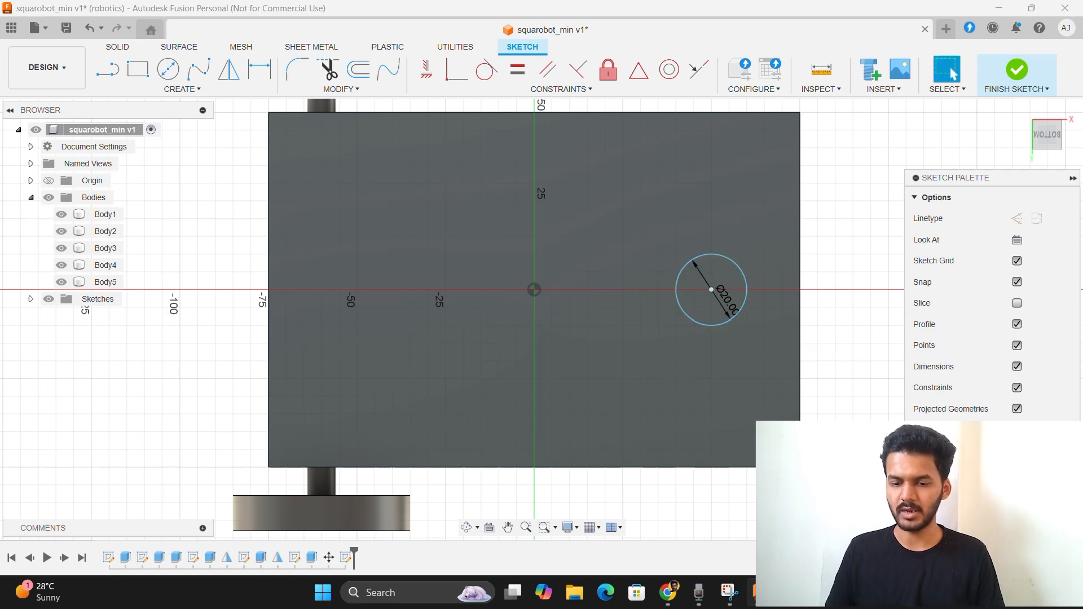
pyautogui.press('Escape')
pyautogui.click(1017, 70)
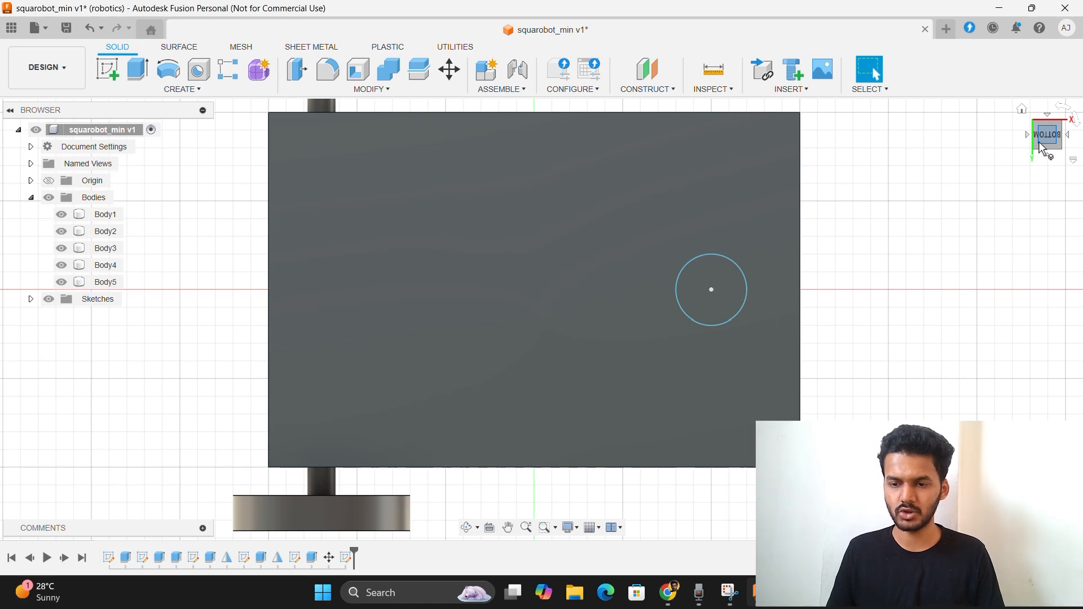
# Extrude the 20 mm circle 14 mm downward from the block's bottom face as a new body
pyautogui.click(730, 306)
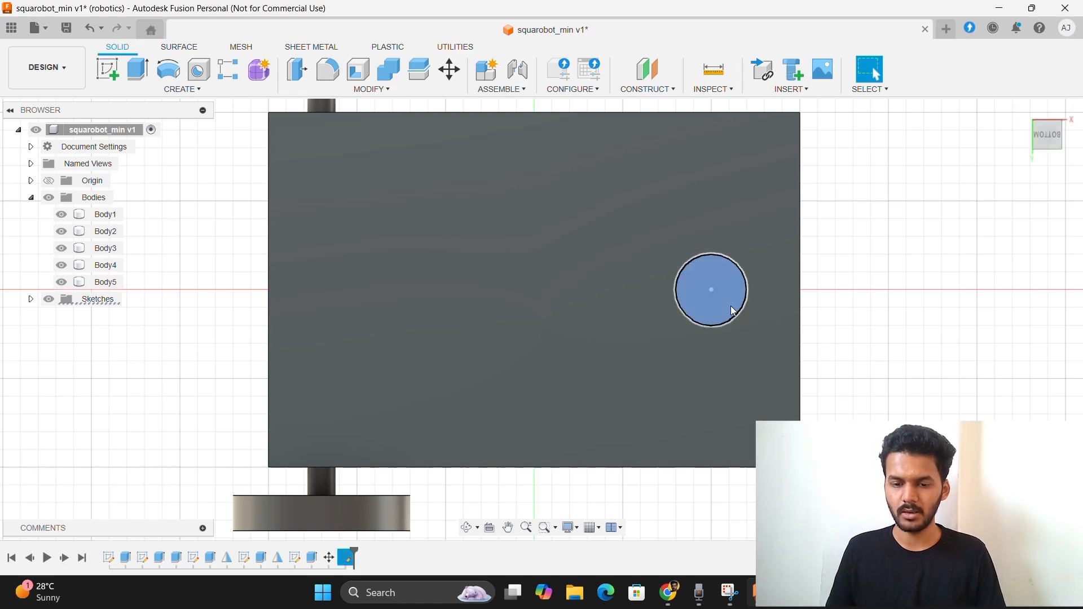
pyautogui.press('e')
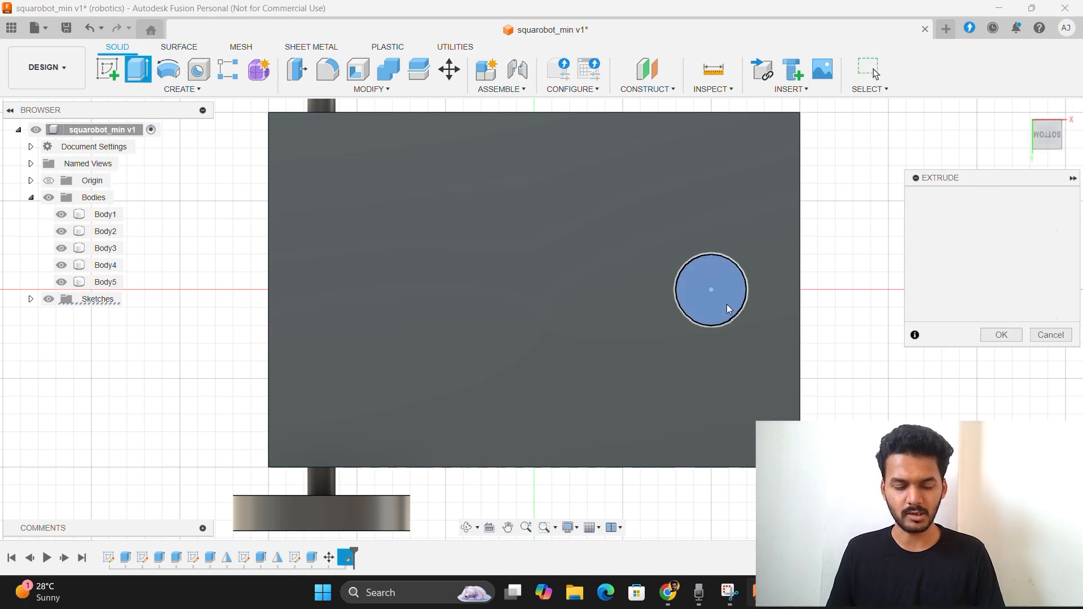
pyautogui.click(1041, 143)
pyautogui.moveTo(1041, 142); pyautogui.dragTo(1043, 157)
pyautogui.click(822, 285)
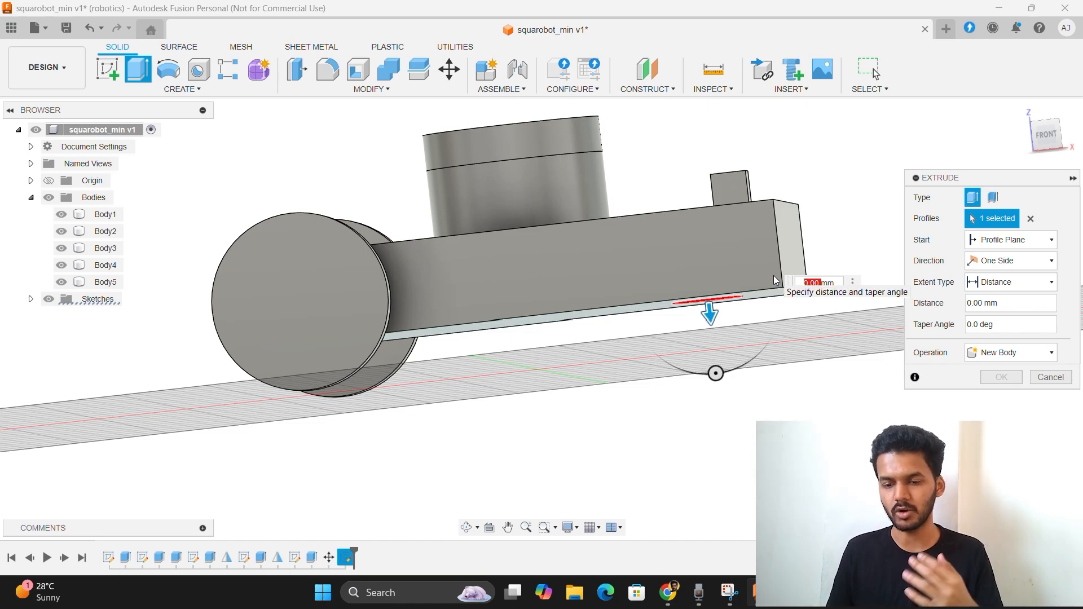
pyautogui.write('14')
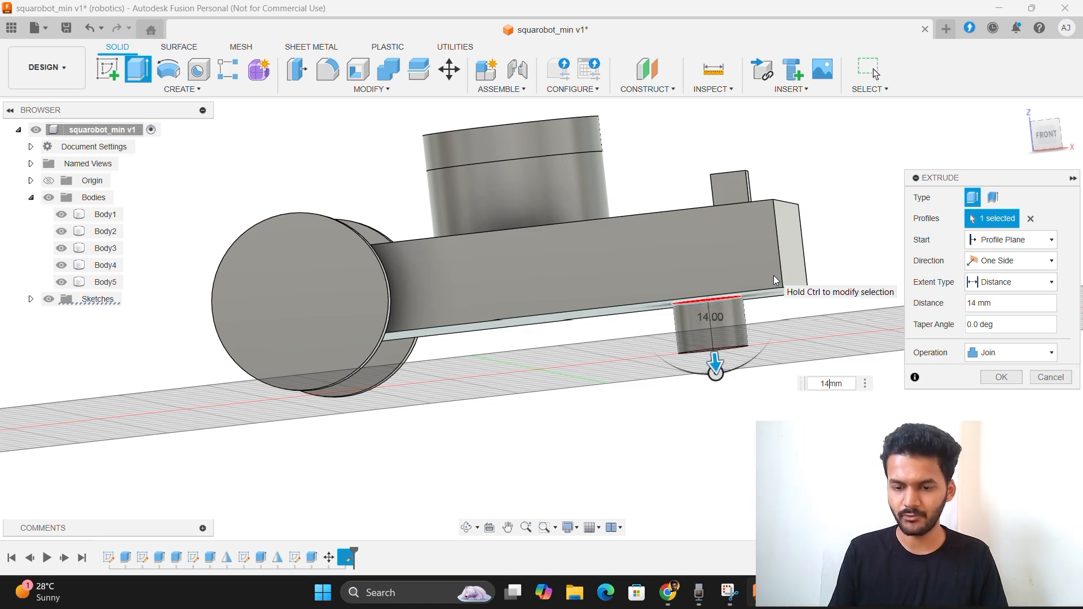
pyautogui.click(997, 353)
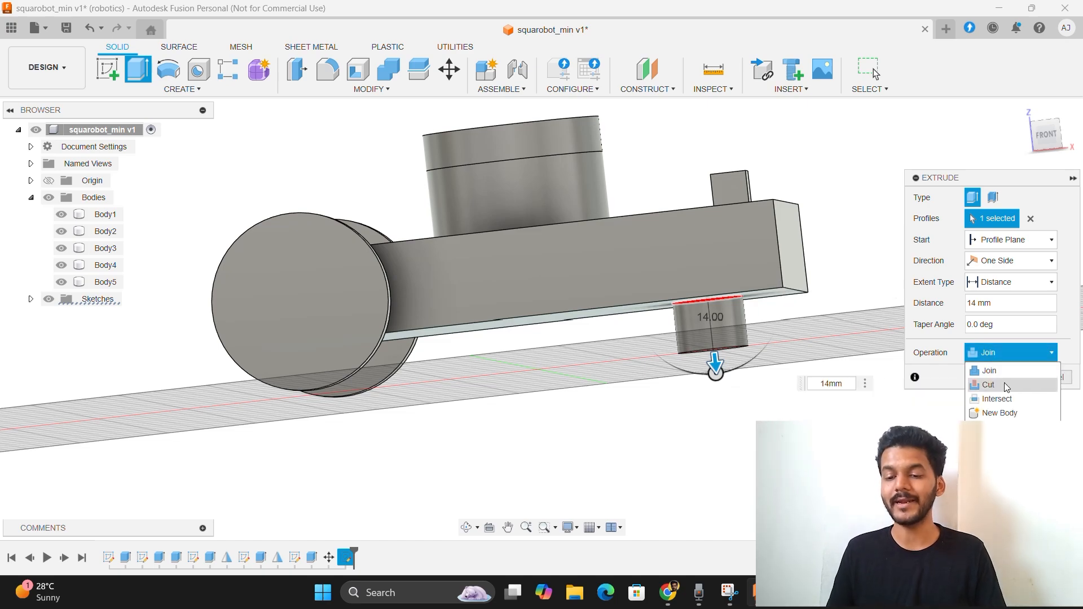
pyautogui.click(1008, 414)
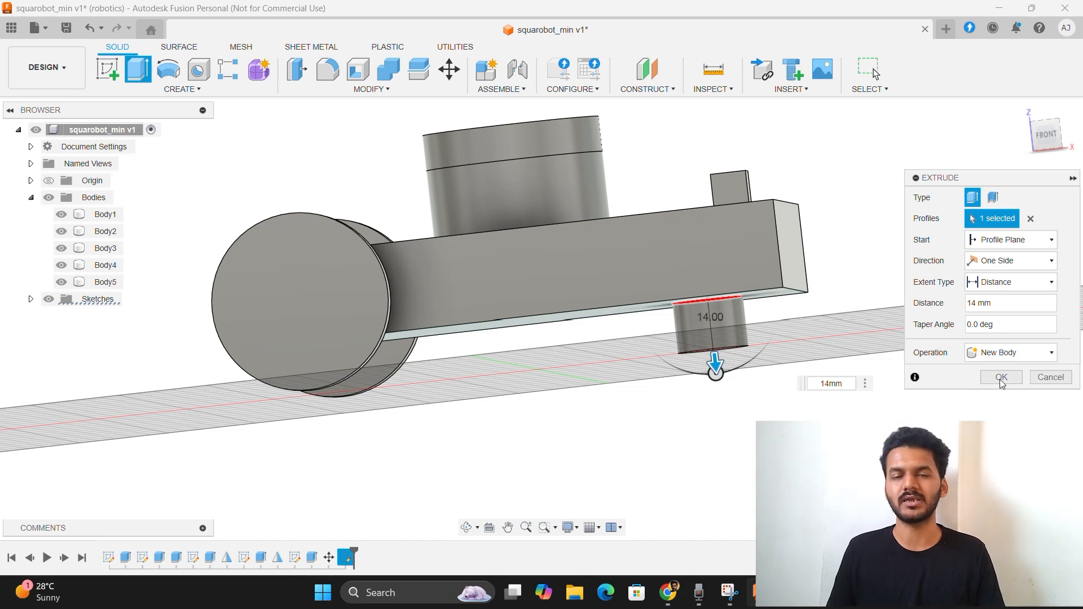
pyautogui.click(1002, 378)
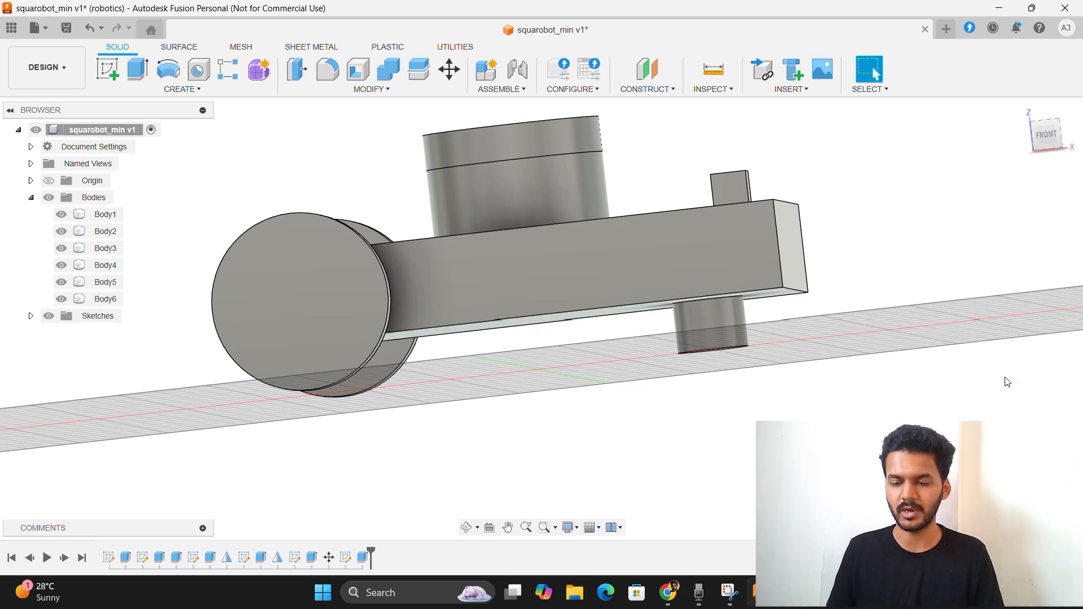
# Fillet the end face of the new cylinder under the block with a 10 mm radius to form a rounded caster
pyautogui.click(1072, 144)
pyautogui.moveTo(1074, 145)
pyautogui.mouseDown()
pyautogui.moveTo(1054, 77)
pyautogui.moveTo(1057, 133)
pyautogui.moveTo(1066, 73)
pyautogui.moveTo(1056, 84)
pyautogui.mouseUp()
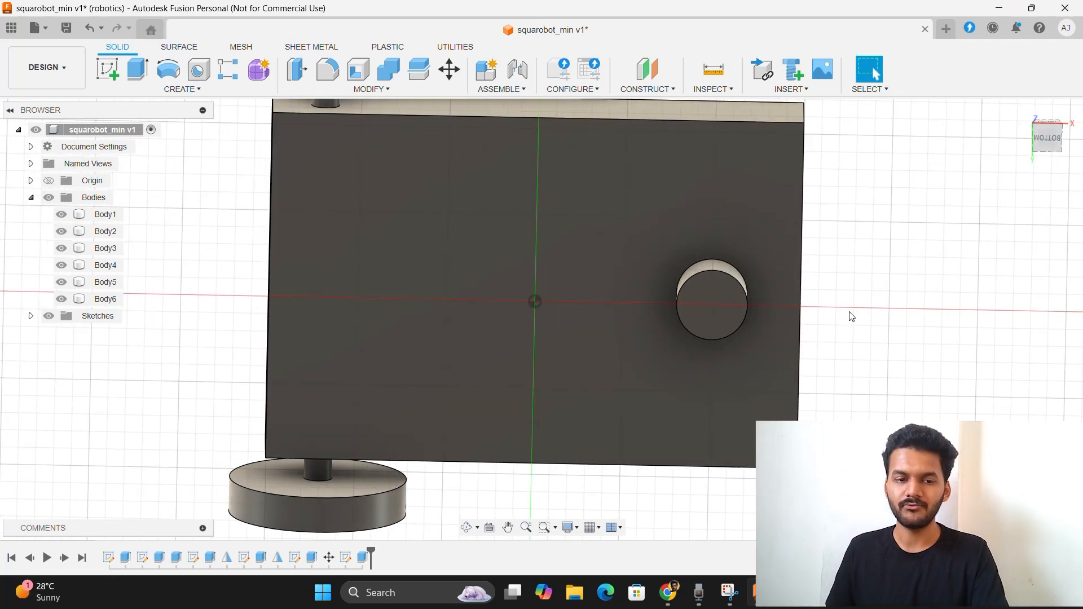
pyautogui.click(710, 297)
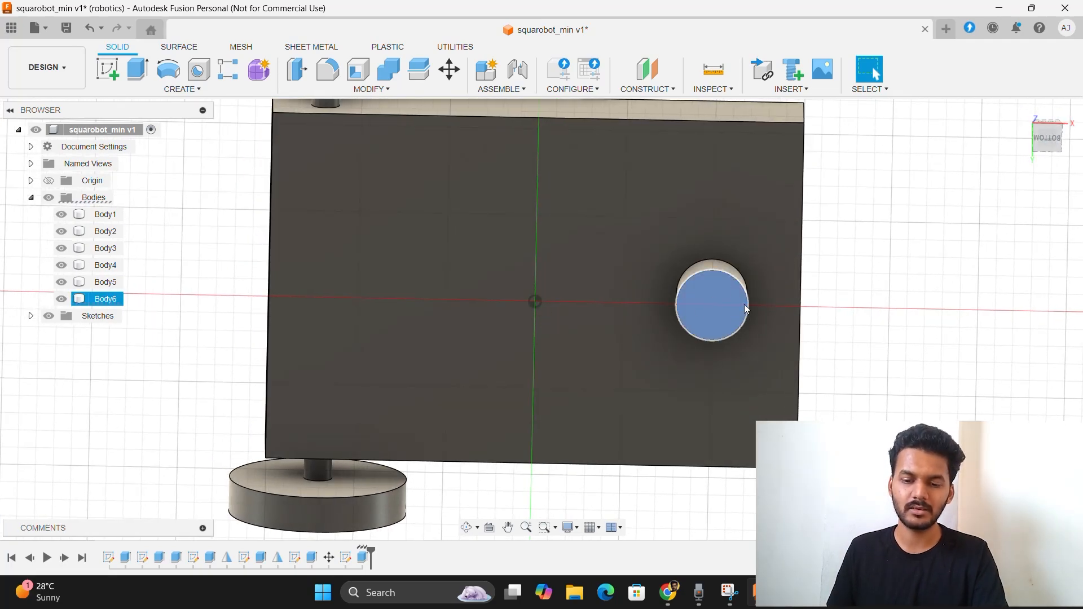
pyautogui.click(370, 89)
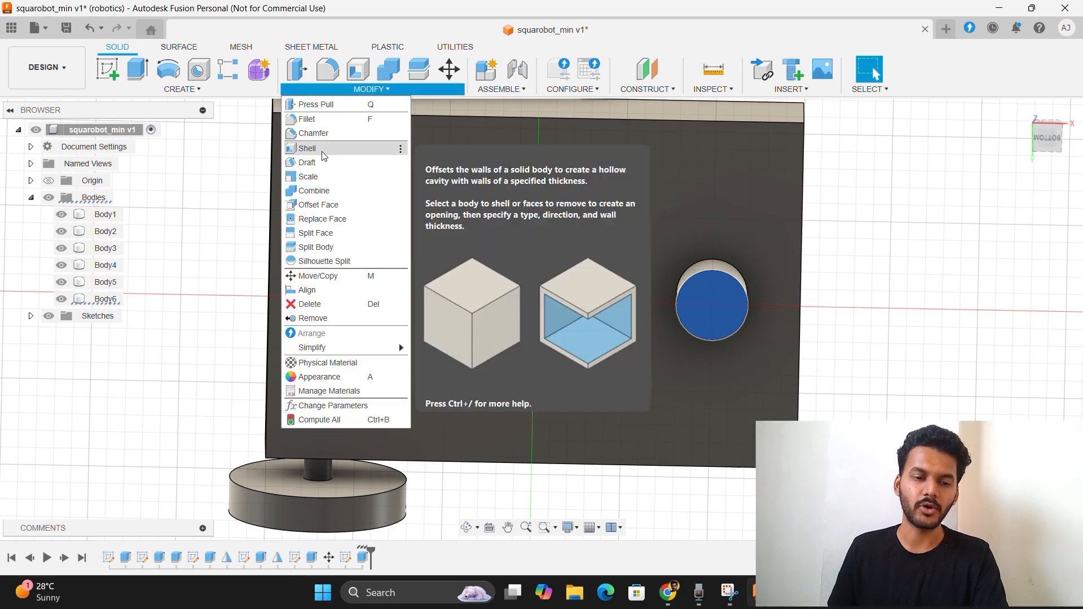
pyautogui.click(320, 120)
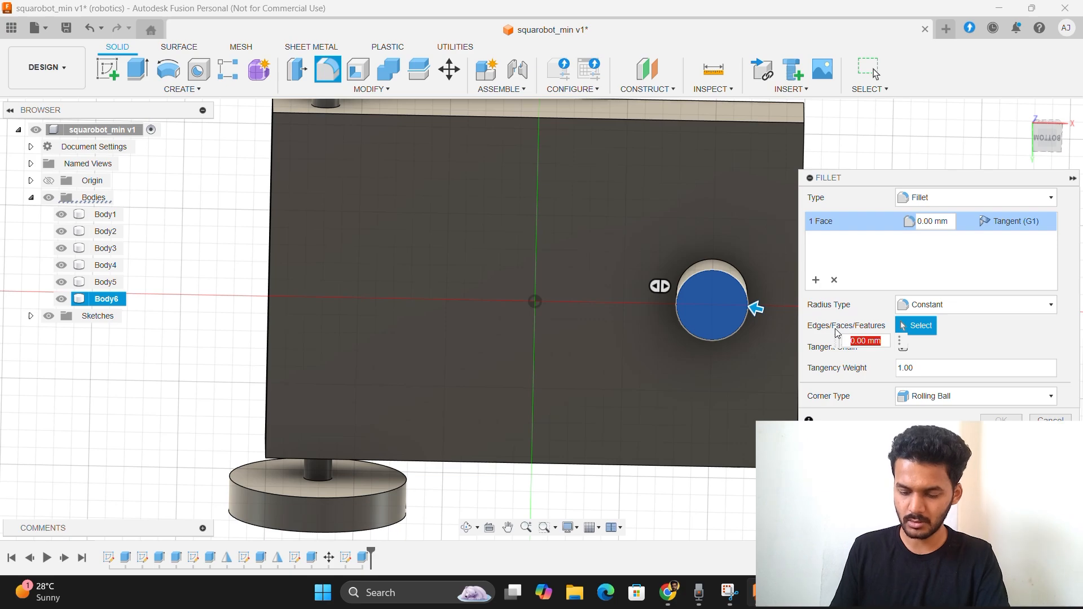
pyautogui.write('7')
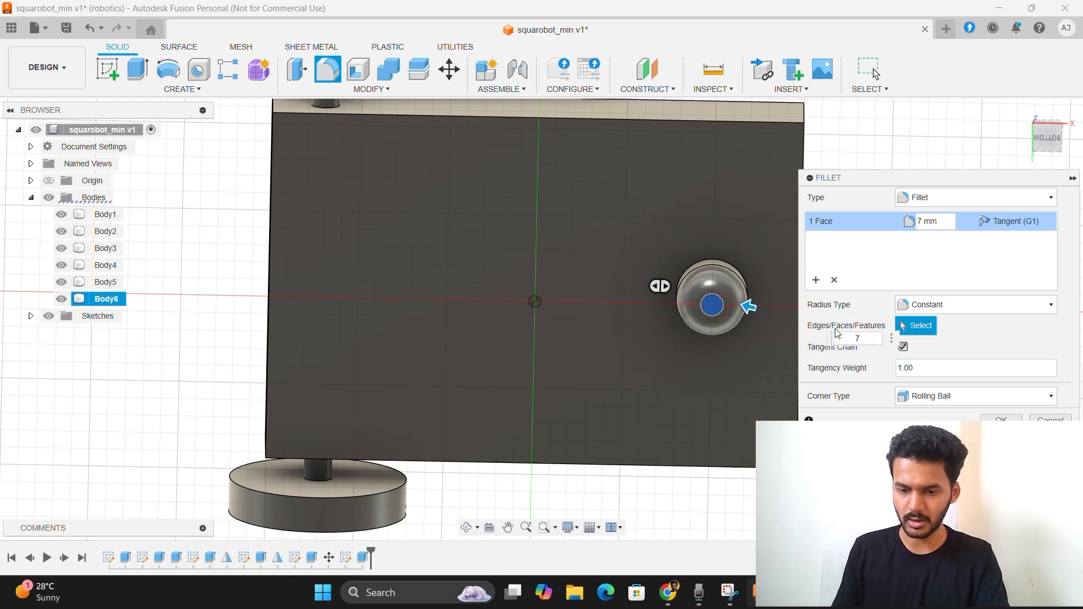
pyautogui.write('1')
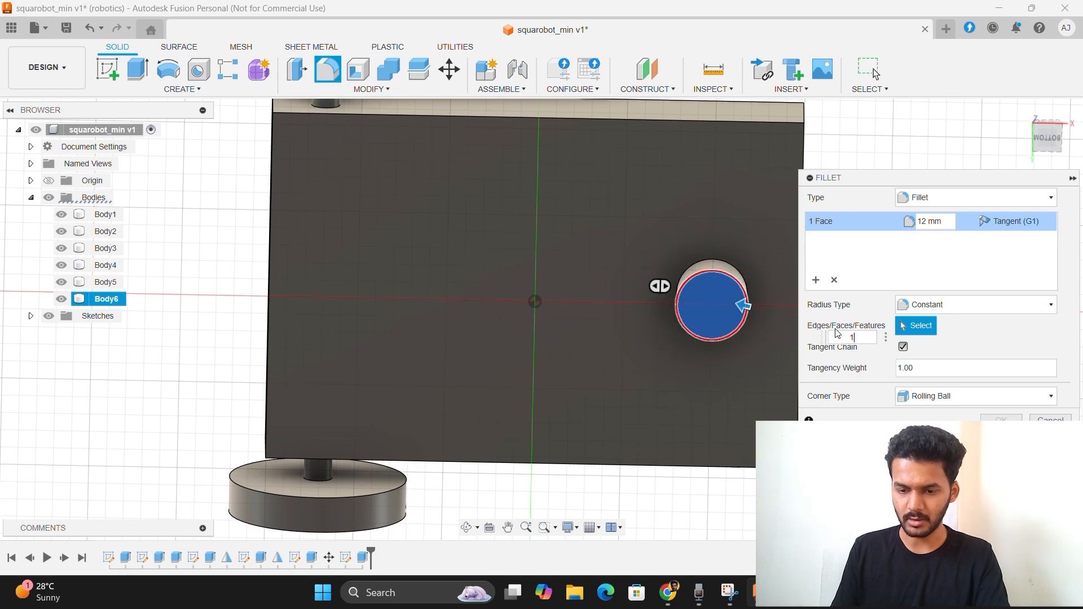
pyautogui.write('20')
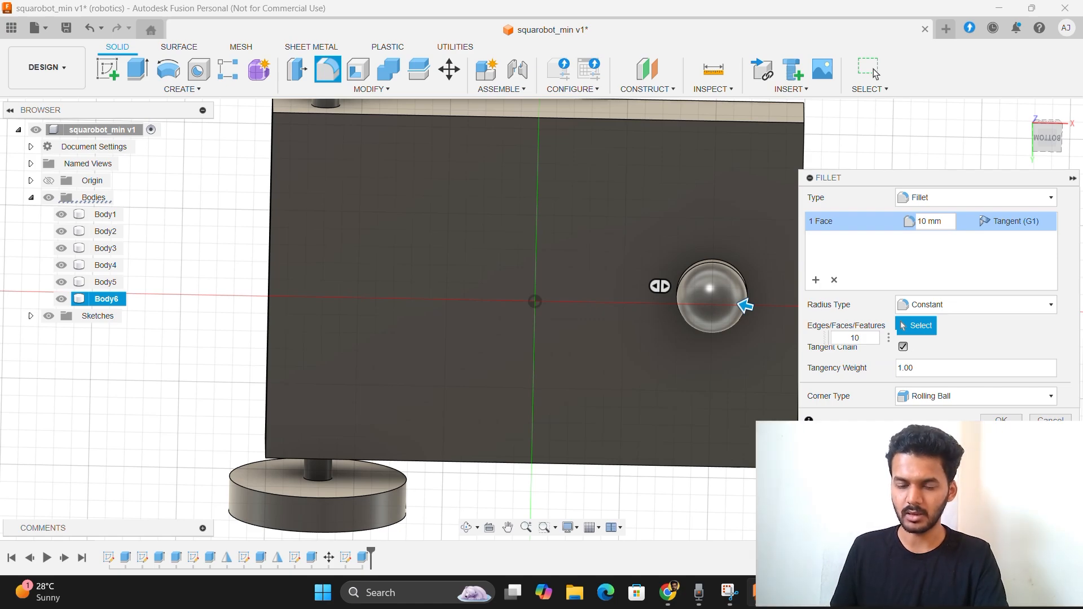
pyautogui.click(1001, 420)
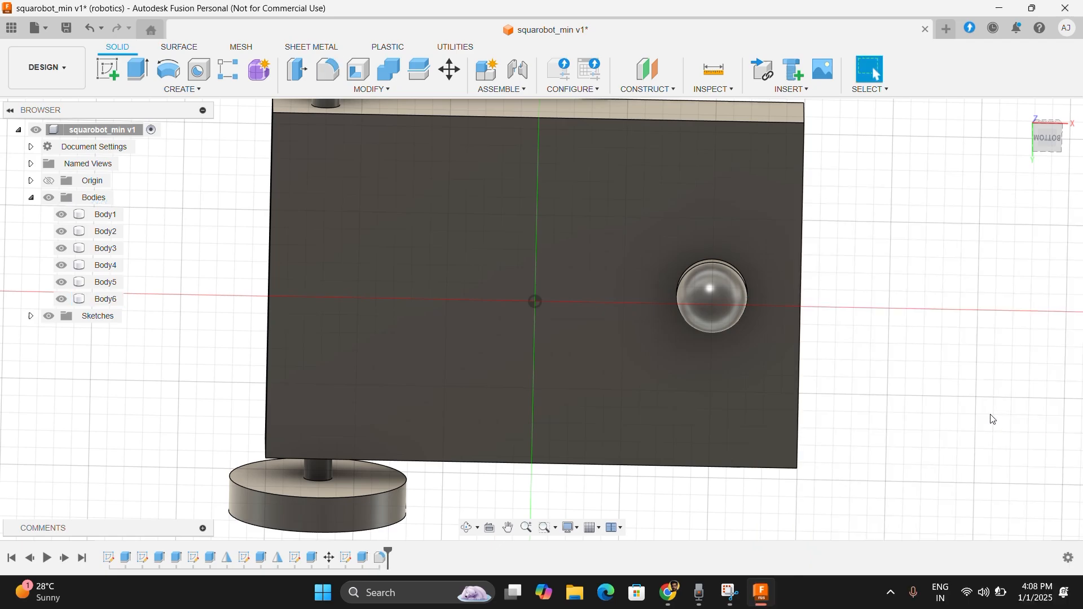
pyautogui.click(1045, 139)
pyautogui.moveTo(1045, 138)
pyautogui.mouseDown()
pyautogui.moveTo(1039, 150)
pyautogui.moveTo(1063, 138)
pyautogui.moveTo(1042, 151)
pyautogui.moveTo(1050, 158)
pyautogui.mouseUp()
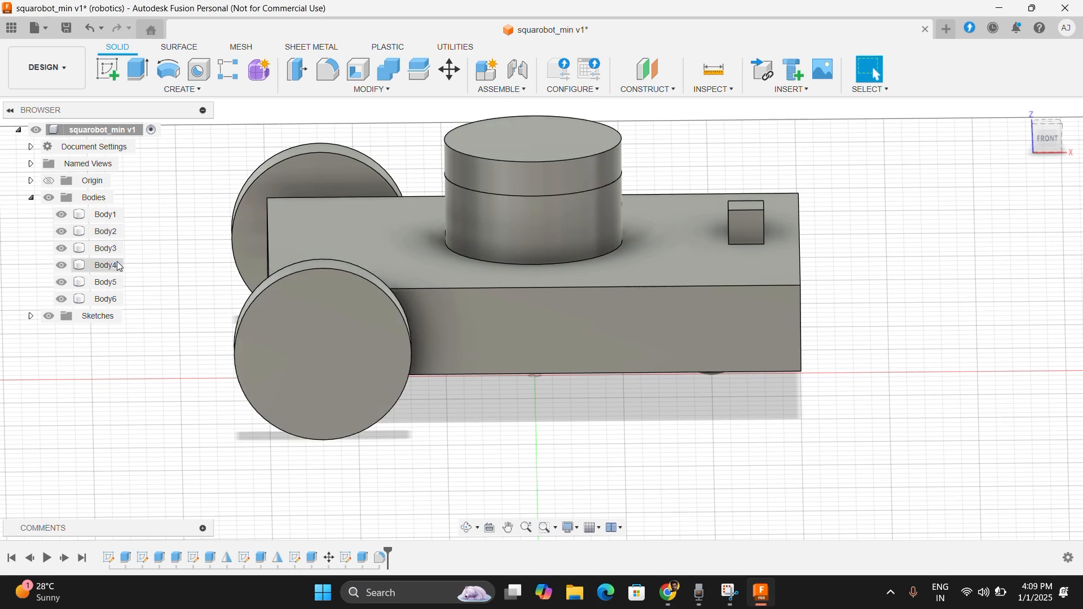
# Create components from all the bodies in the design
pyautogui.click(32, 199)
pyautogui.click(89, 203)
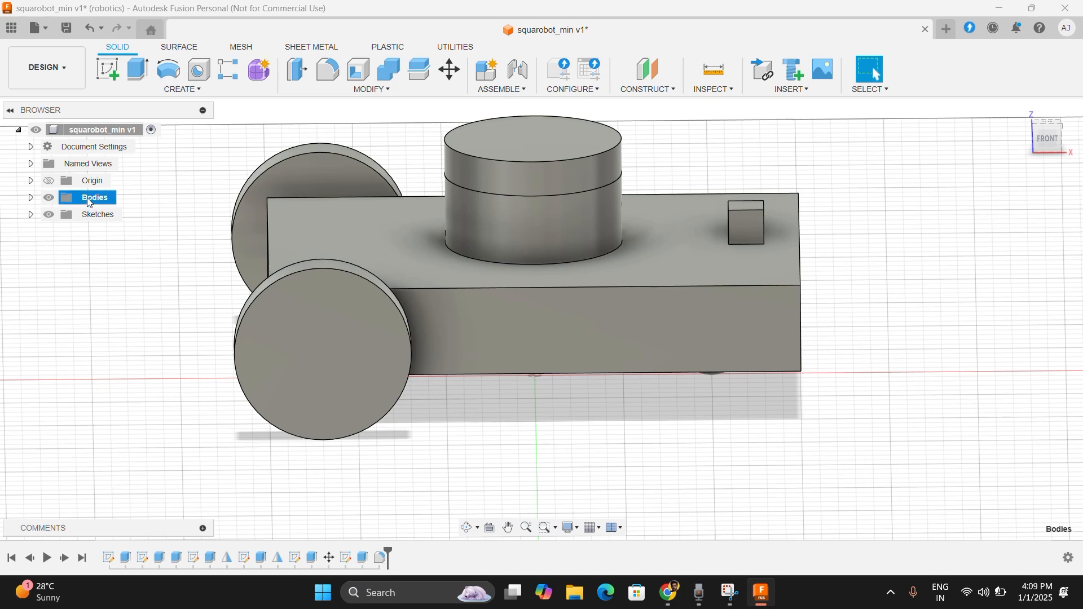
pyautogui.rightClick(89, 203)
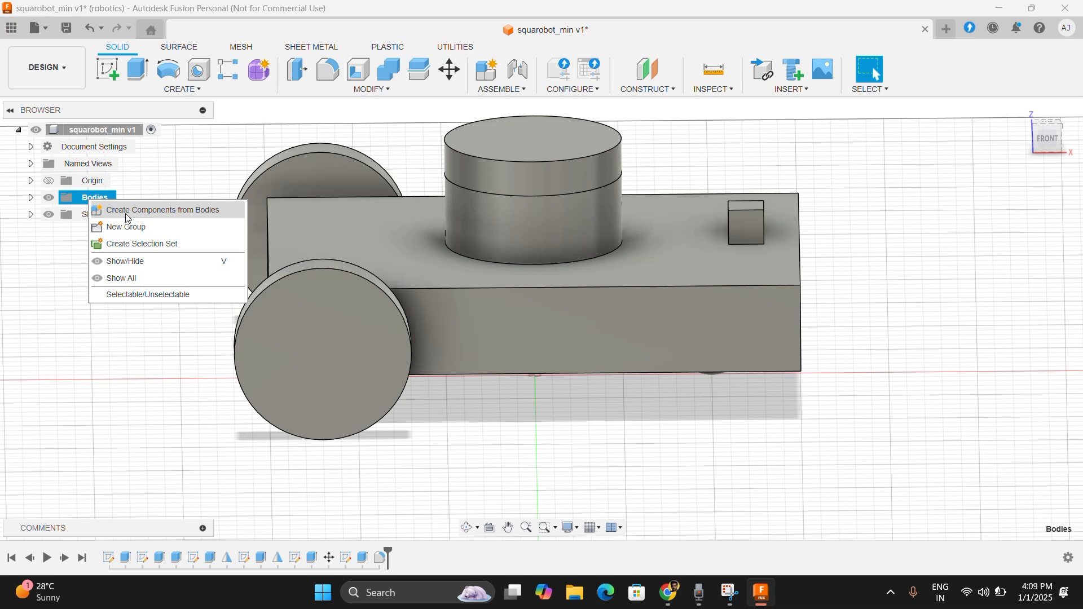
pyautogui.press('Escape')
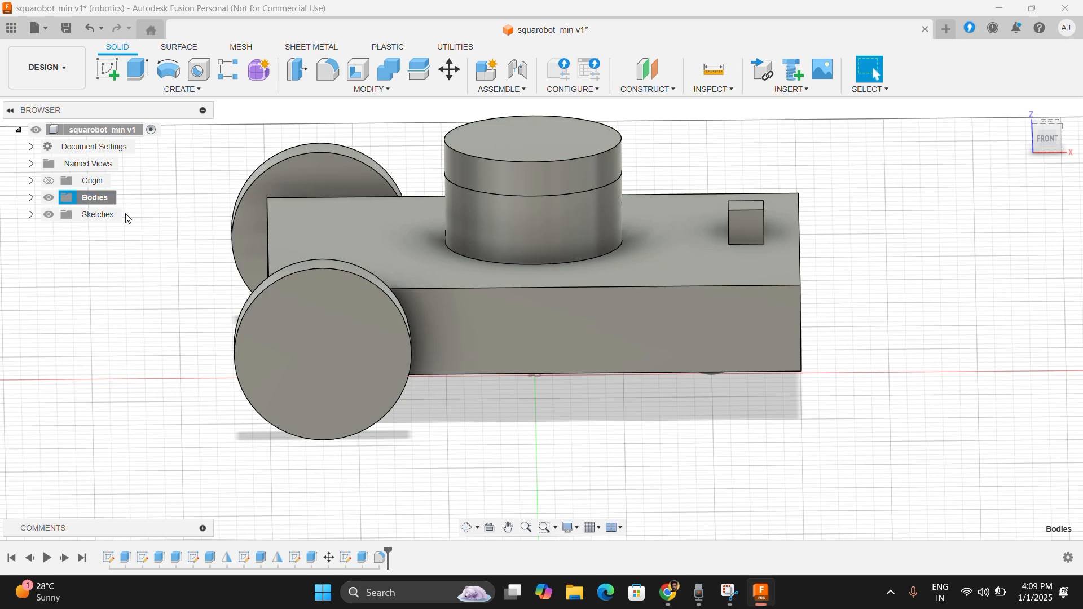
# Select the new components one by one to identify which robot part each one represents
pyautogui.click(109, 215)
pyautogui.click(108, 249)
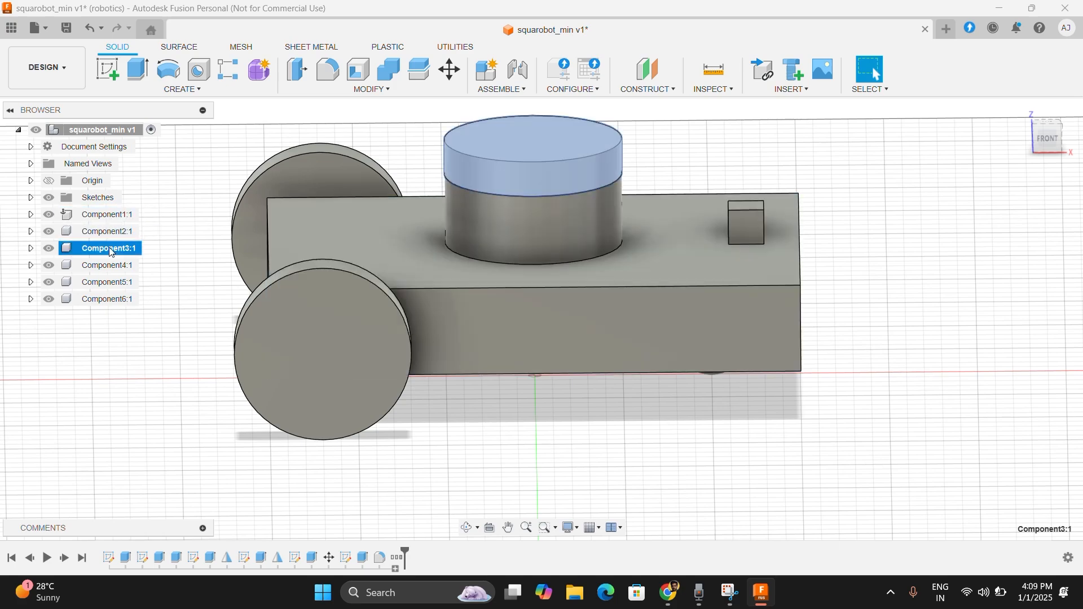
pyautogui.click(107, 266)
pyautogui.click(108, 299)
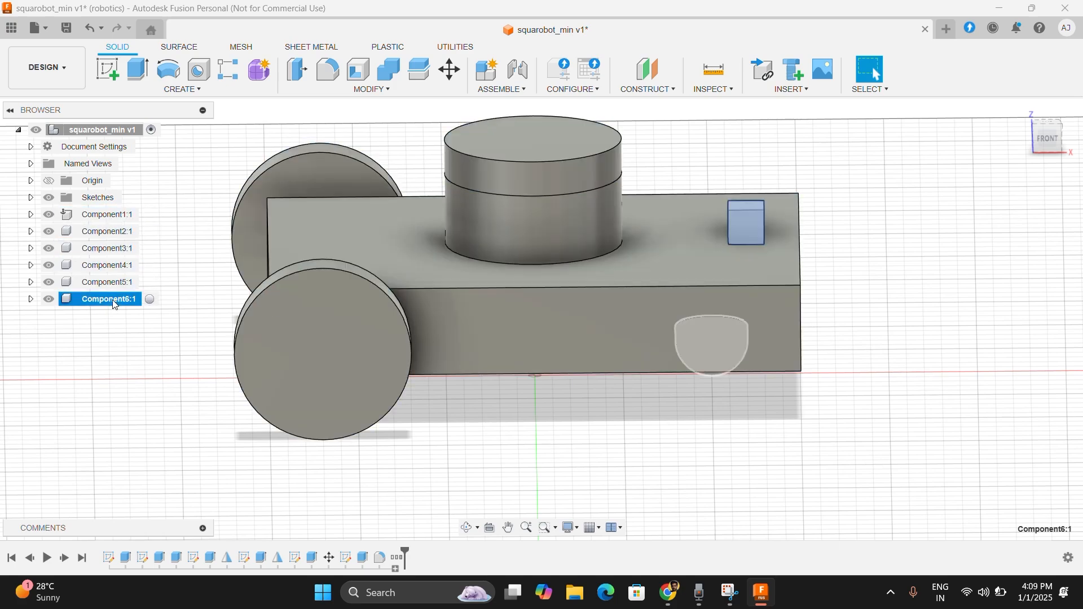
pyautogui.click(116, 283)
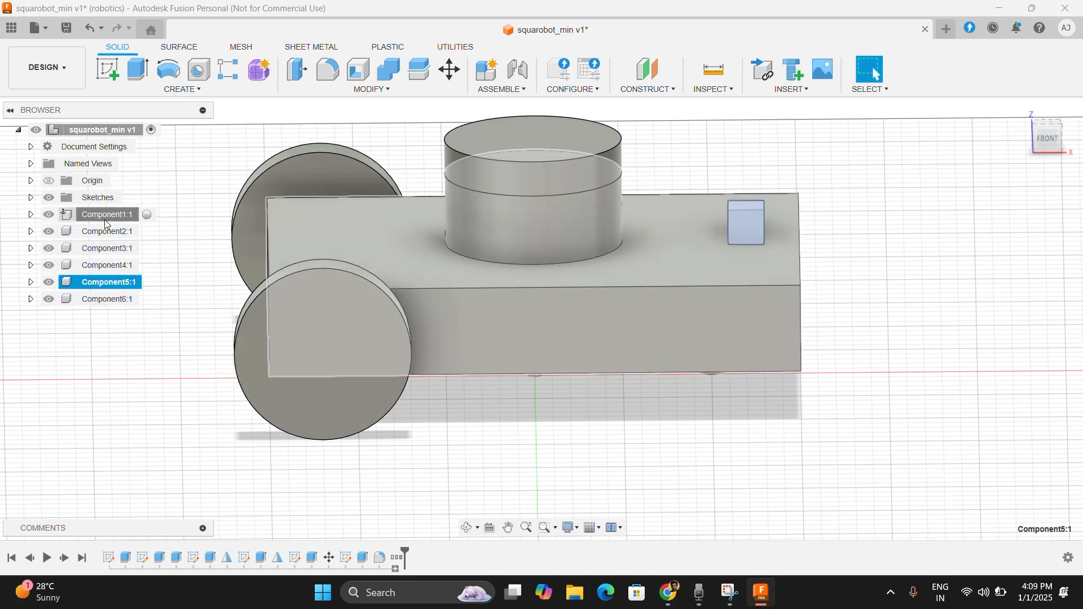
pyautogui.click(104, 215)
pyautogui.click(845, 314)
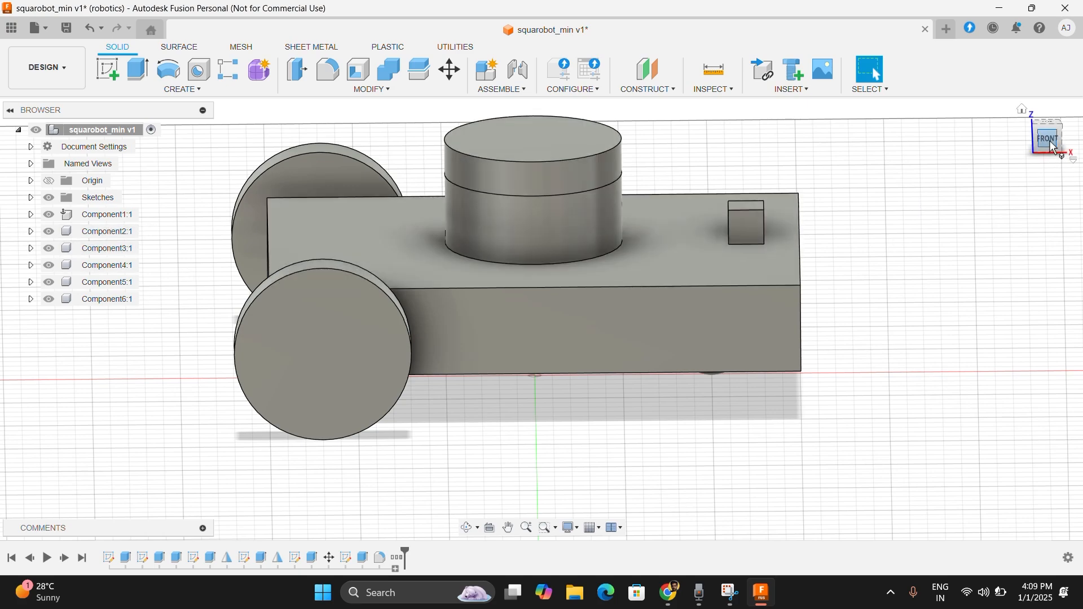
# Test whether the top disc and the square post are loose by moving each away from the block, and undo the moves
pyautogui.moveTo(1049, 141); pyautogui.dragTo(1056, 154)
pyautogui.moveTo(971, 248); pyautogui.dragTo(977, 290, button='middle')
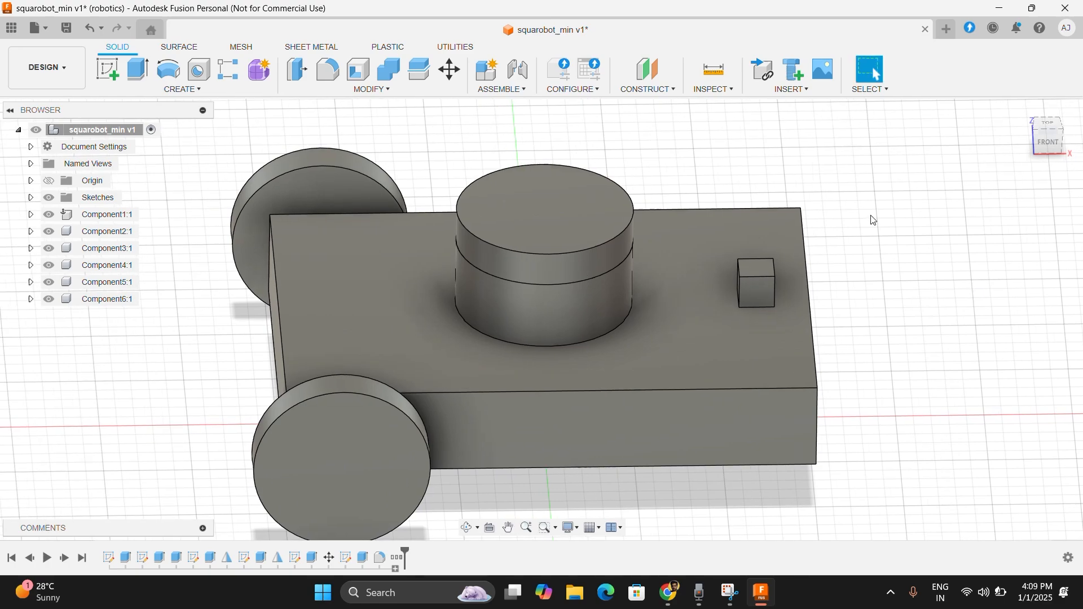
pyautogui.click(603, 237)
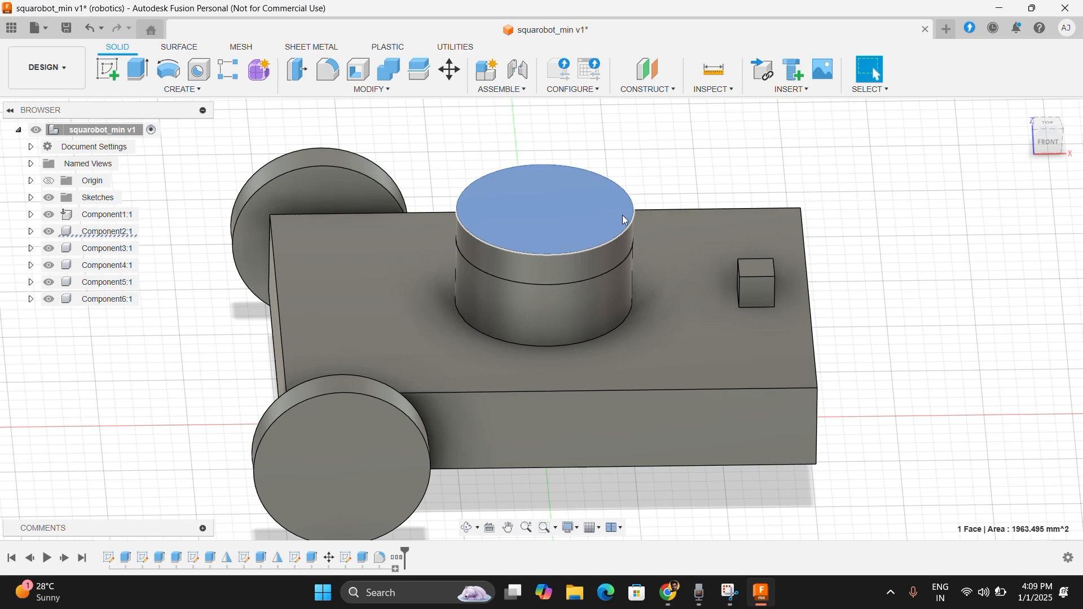
pyautogui.moveTo(560, 234); pyautogui.dragTo(906, 204)
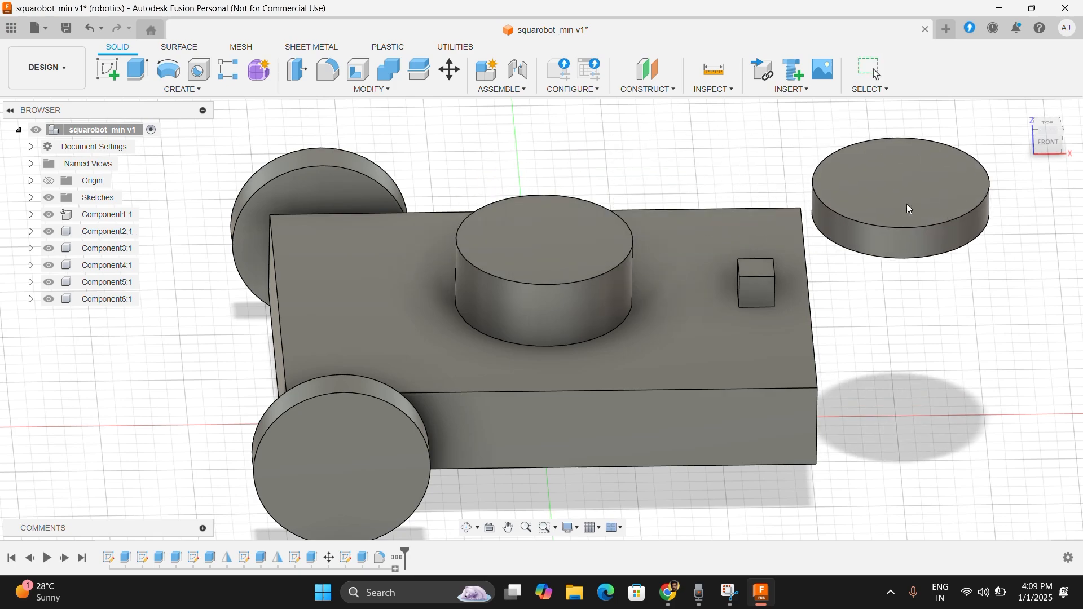
pyautogui.moveTo(869, 259); pyautogui.dragTo(586, 236)
pyautogui.press('Escape')
pyautogui.moveTo(766, 286); pyautogui.dragTo(841, 232)
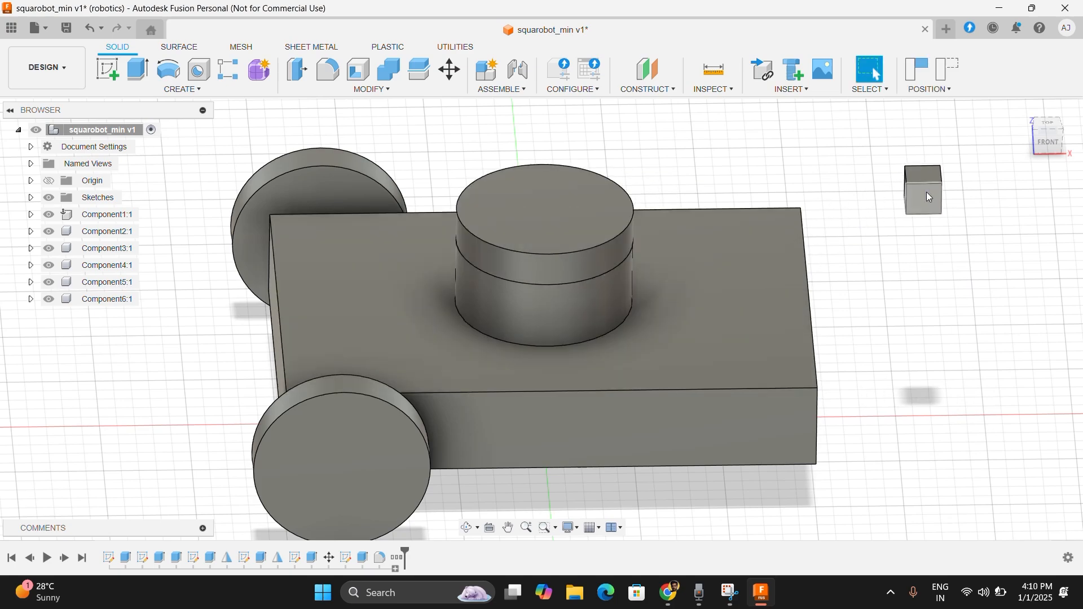
pyautogui.hotkey('ctrl', 'z')
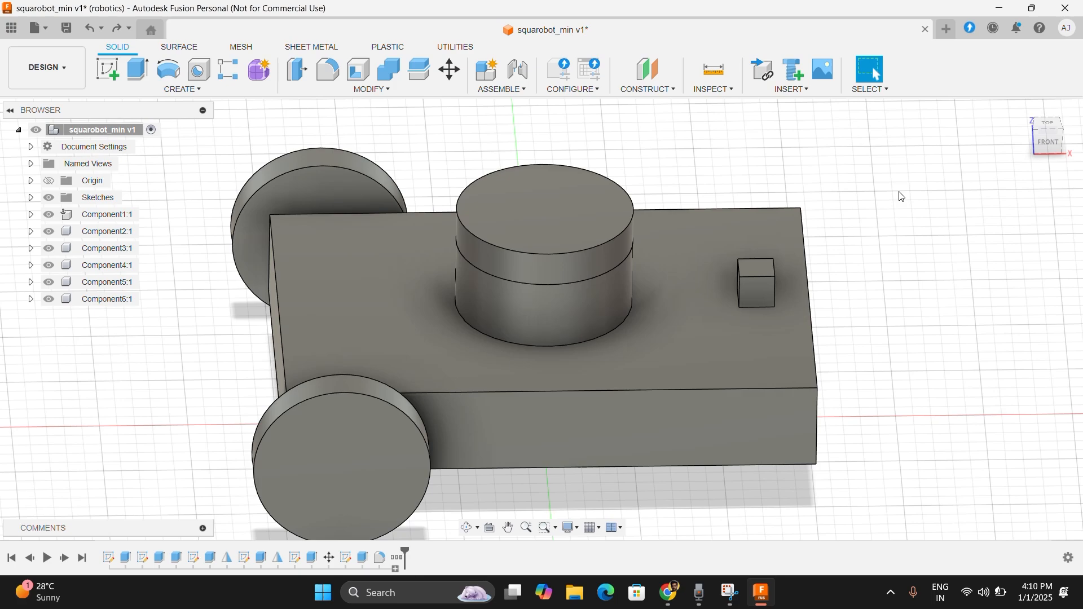
# Test whether the two wheels are loose by moving each away from the block, and undo the moves
pyautogui.moveTo(897, 192); pyautogui.dragTo(382, 459, button='right')
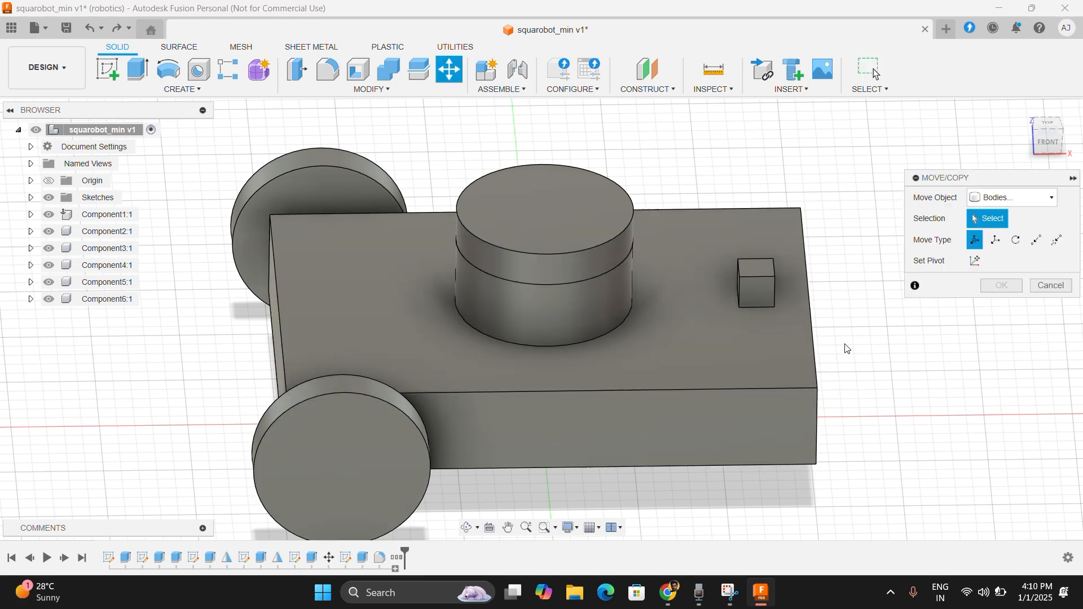
pyautogui.press('Escape')
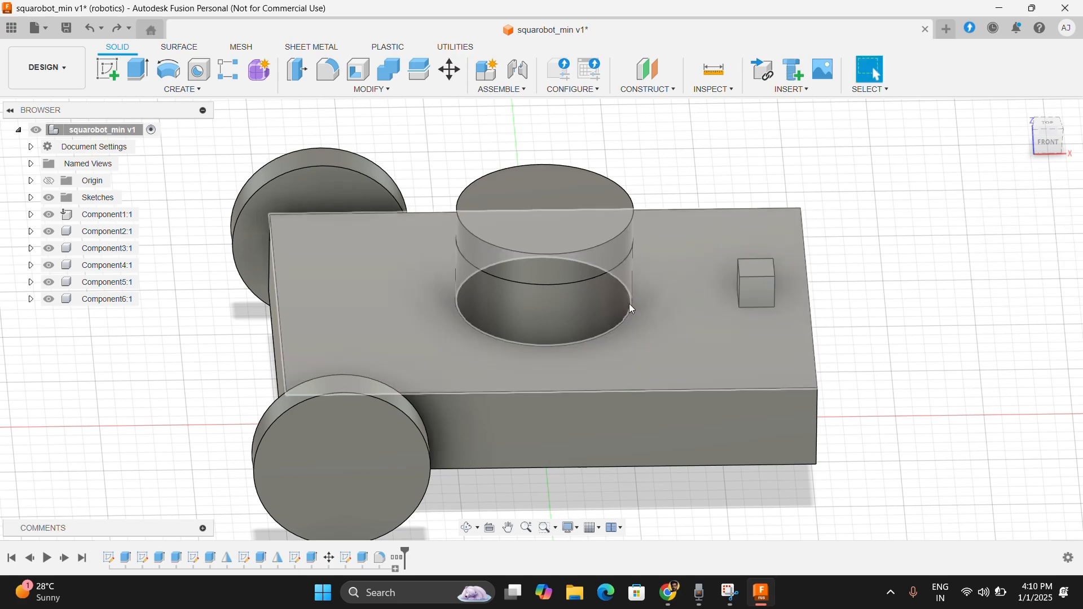
pyautogui.moveTo(326, 487); pyautogui.dragTo(636, 385)
pyautogui.hotkey('ctrl', 'z')
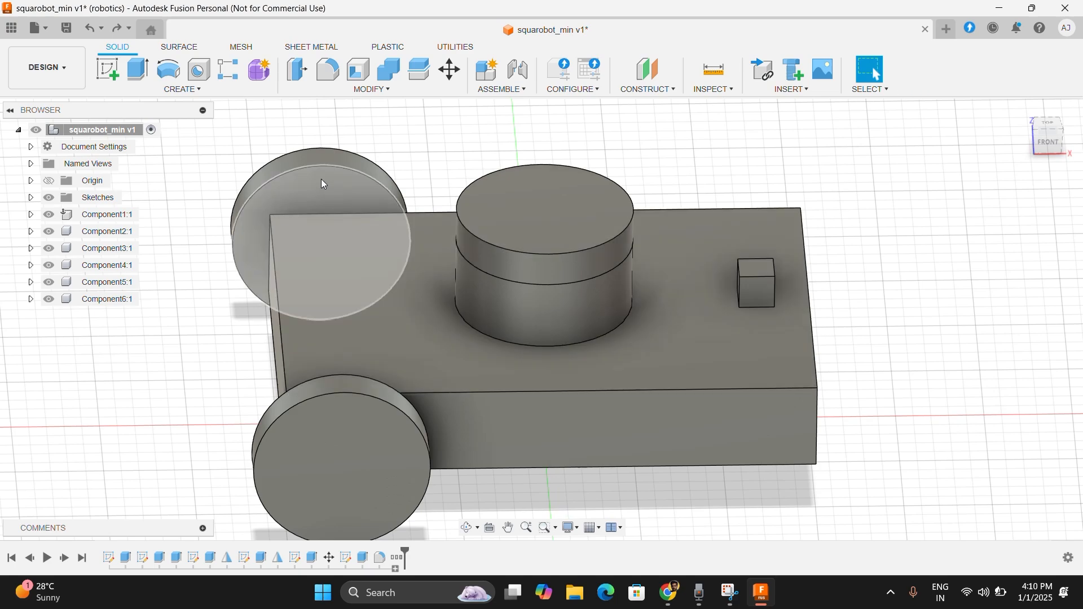
pyautogui.moveTo(326, 178); pyautogui.dragTo(371, 138)
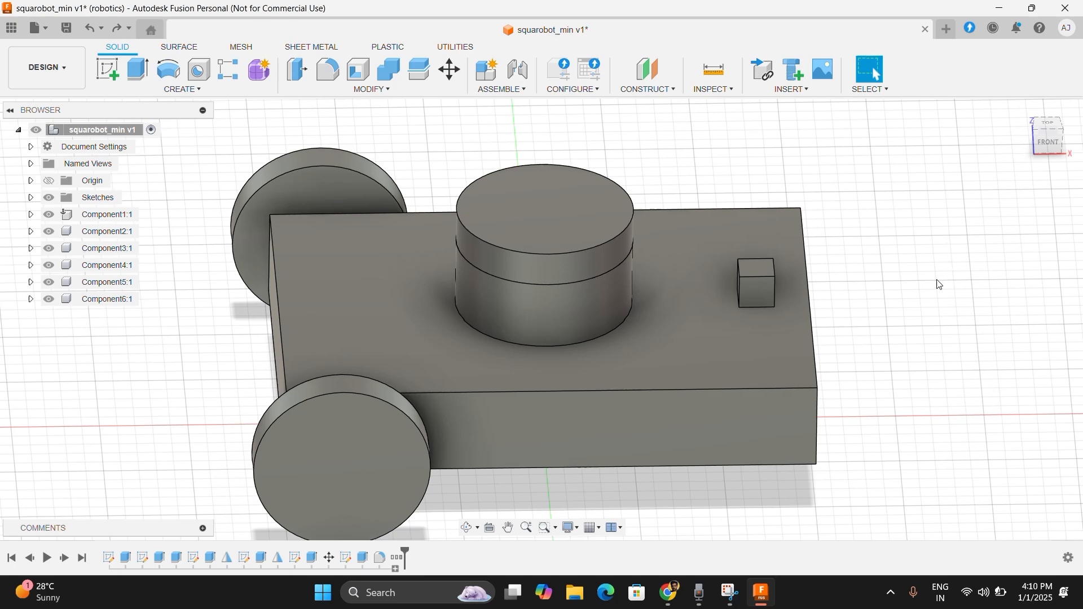
# Move the top disc off the cylinder and place it clear of the block, beyond the square post
pyautogui.moveTo(1048, 148)
pyautogui.mouseDown()
pyautogui.moveTo(1024, 144)
pyautogui.moveTo(1040, 135)
pyautogui.moveTo(1032, 145)
pyautogui.moveTo(1041, 146)
pyautogui.mouseUp()
pyautogui.click(1043, 138)
pyautogui.moveTo(581, 202); pyautogui.dragTo(843, 197)
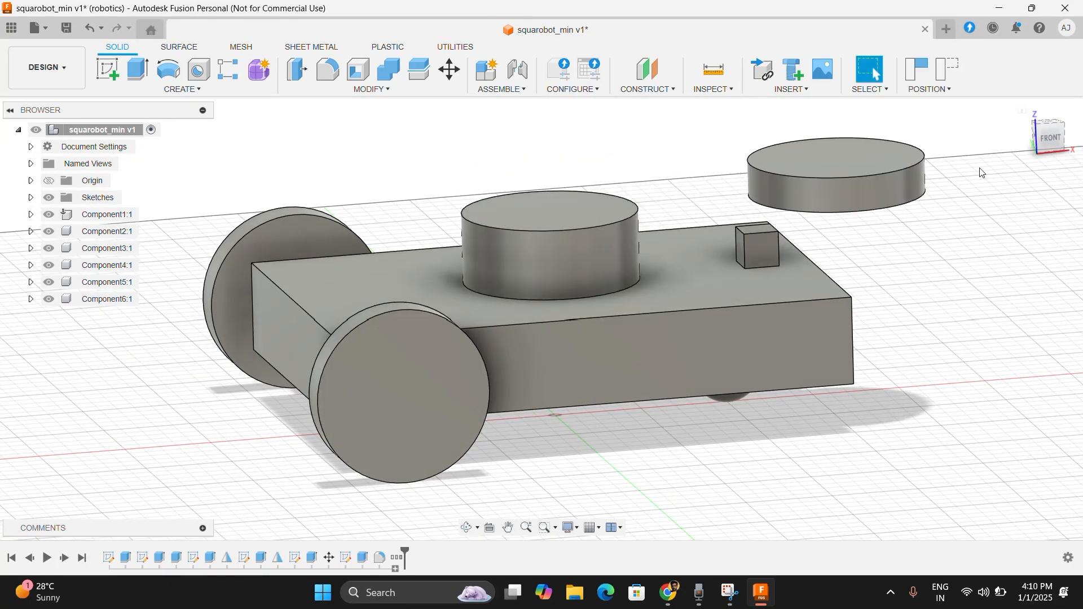
pyautogui.moveTo(1053, 145)
pyautogui.mouseDown()
pyautogui.moveTo(1019, 128)
pyautogui.moveTo(1027, 169)
pyautogui.mouseUp()
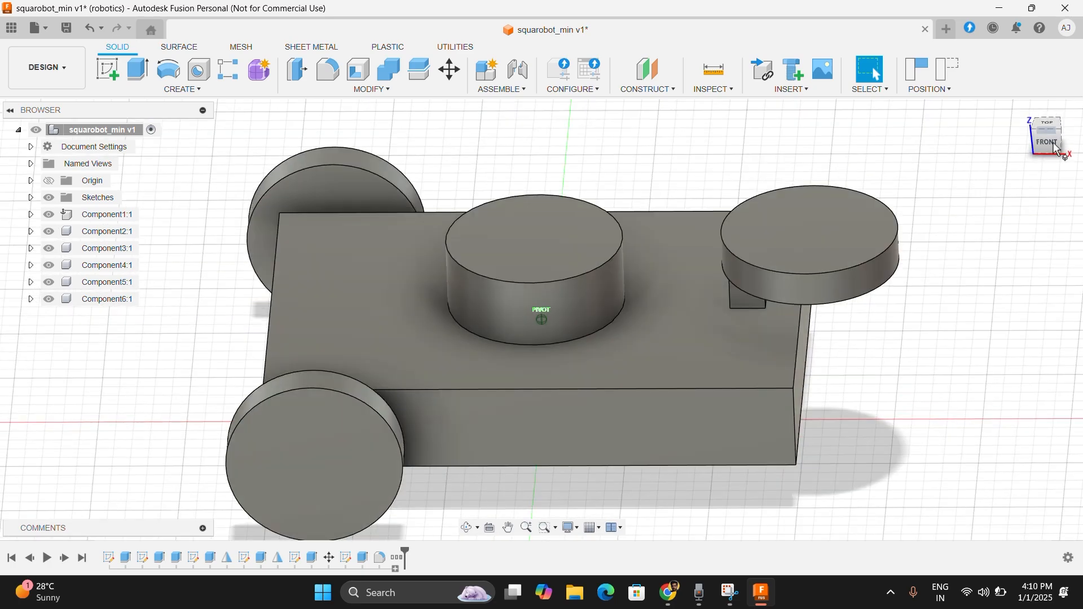
pyautogui.click(698, 376)
pyautogui.click(908, 360)
pyautogui.moveTo(832, 263); pyautogui.dragTo(862, 168)
pyautogui.moveTo(1044, 145)
pyautogui.mouseDown()
pyautogui.moveTo(1051, 73)
pyautogui.moveTo(1045, 133)
pyautogui.mouseUp()
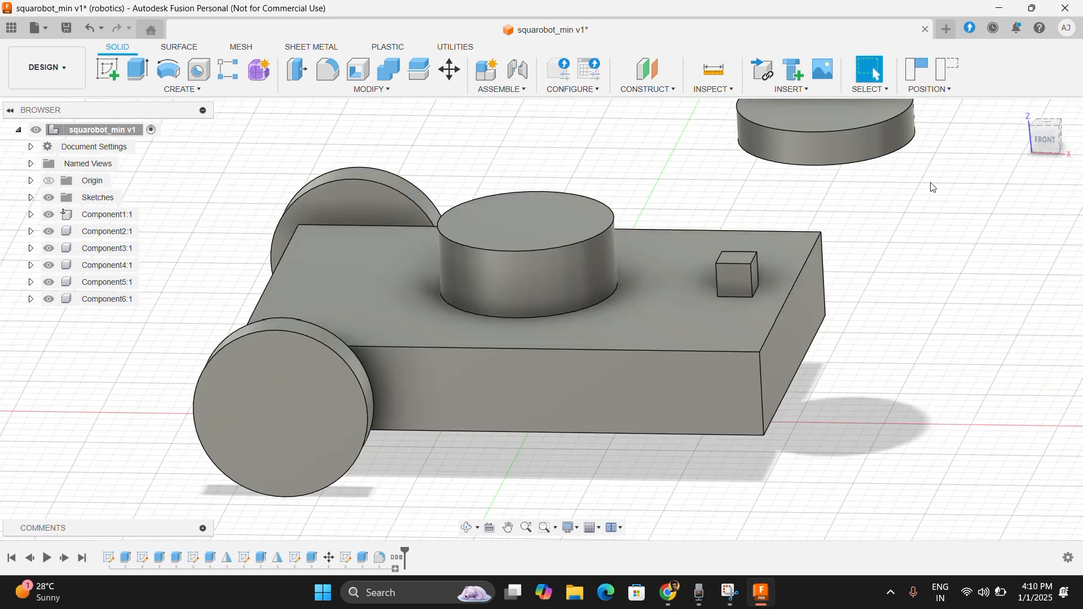
pyautogui.scroll(1, 986, 222)
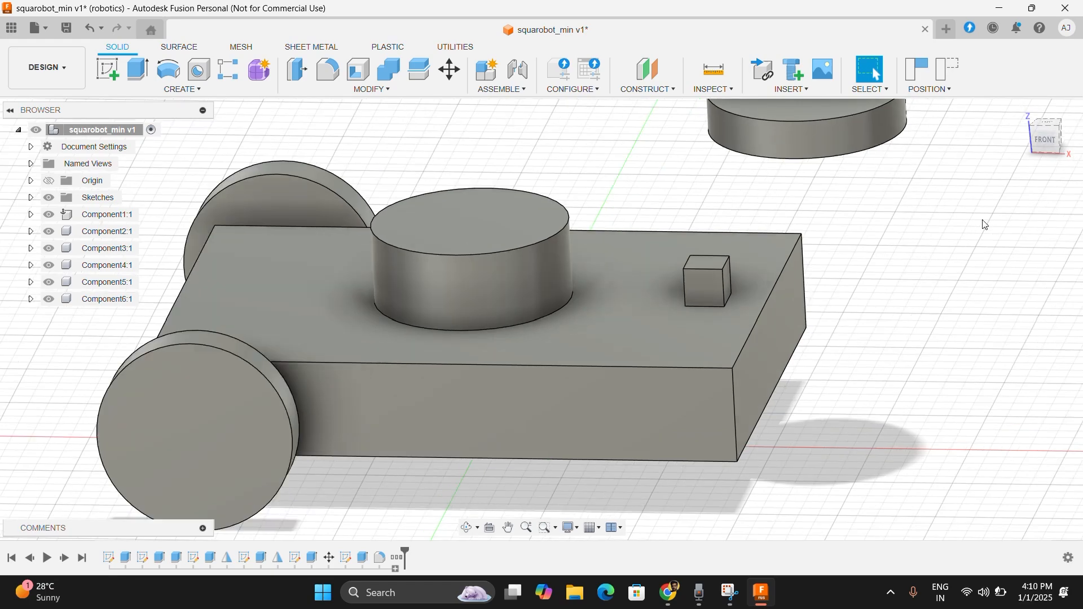
pyautogui.scroll(-2, 983, 223)
pyautogui.moveTo(984, 191); pyautogui.dragTo(896, 264, button='middle')
pyautogui.moveTo(981, 190); pyautogui.dragTo(851, 262, button='middle')
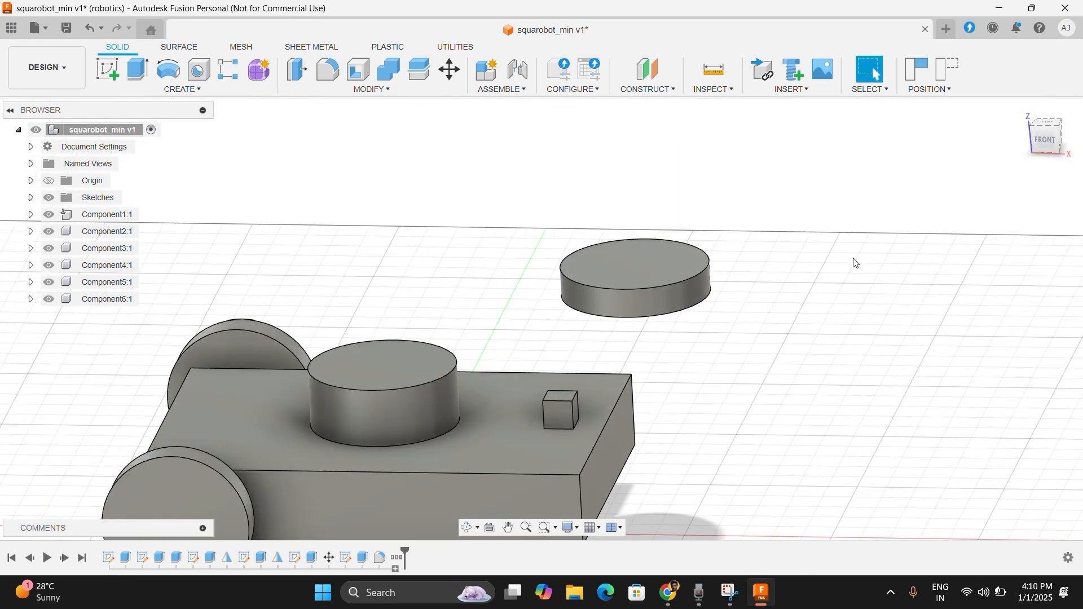
pyautogui.moveTo(659, 292); pyautogui.dragTo(616, 299)
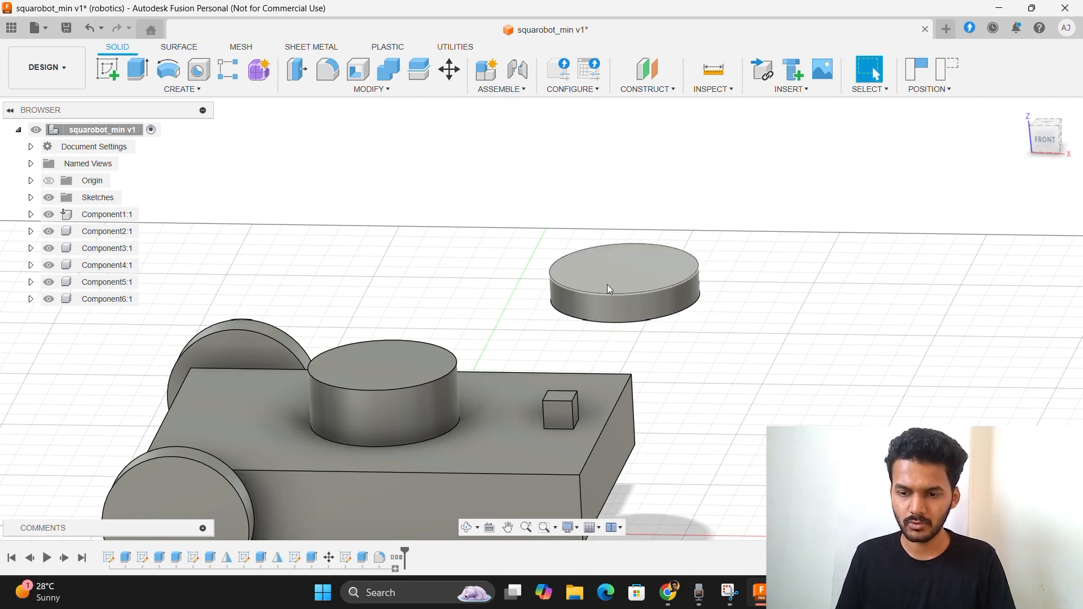
# Join the centre of the disc's underside to the centre of the cylinder's top face with a rigid joint
pyautogui.moveTo(1041, 145)
pyautogui.mouseDown()
pyautogui.moveTo(1024, 115)
pyautogui.moveTo(1036, 126)
pyautogui.moveTo(1040, 116)
pyautogui.mouseUp()
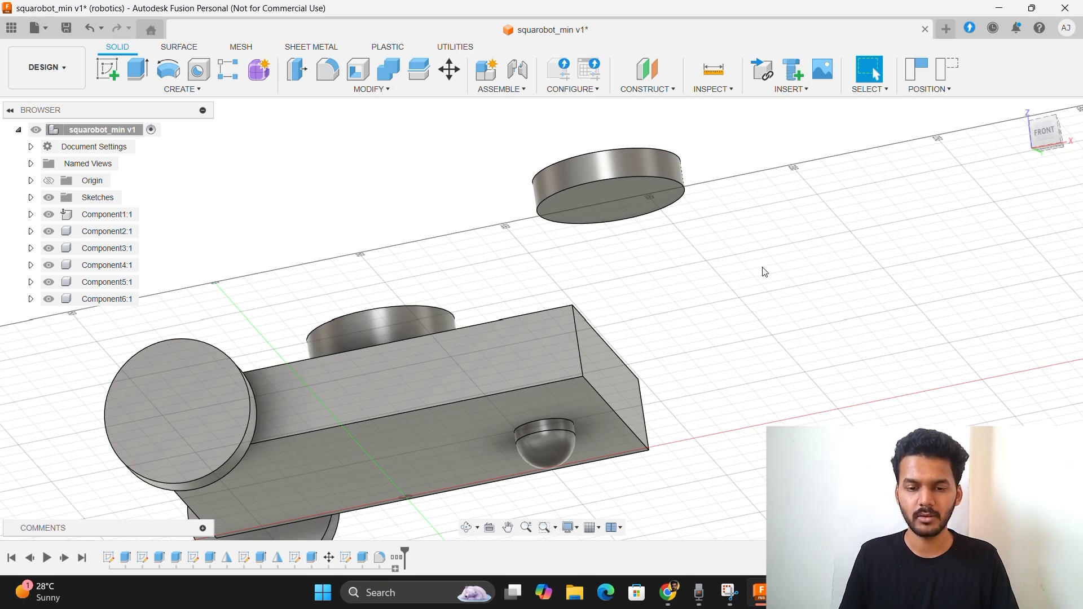
pyautogui.press('j')
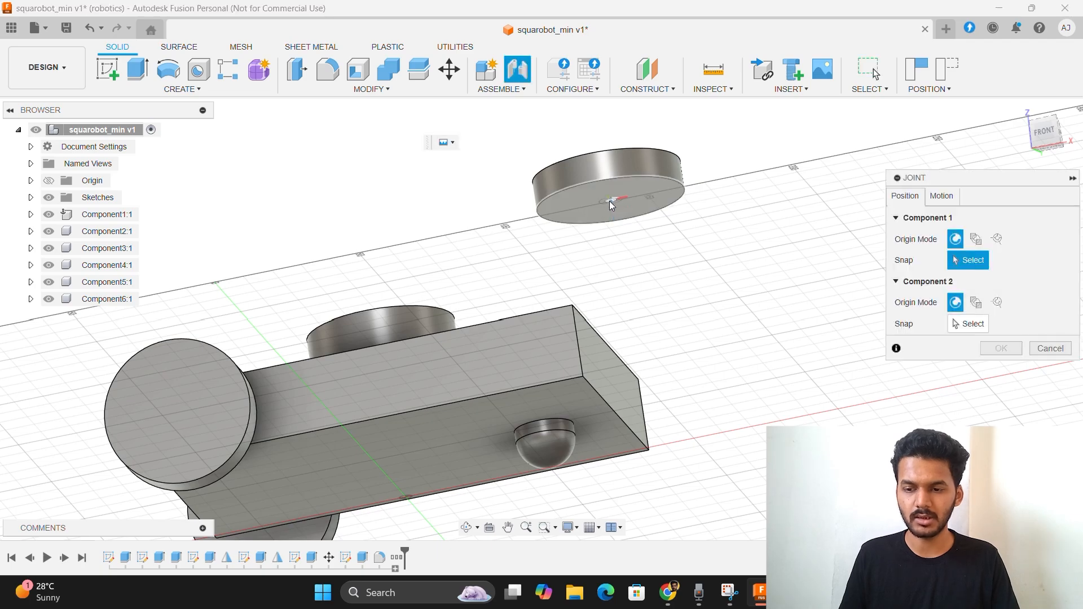
pyautogui.moveTo(1045, 137); pyautogui.dragTo(1045, 117)
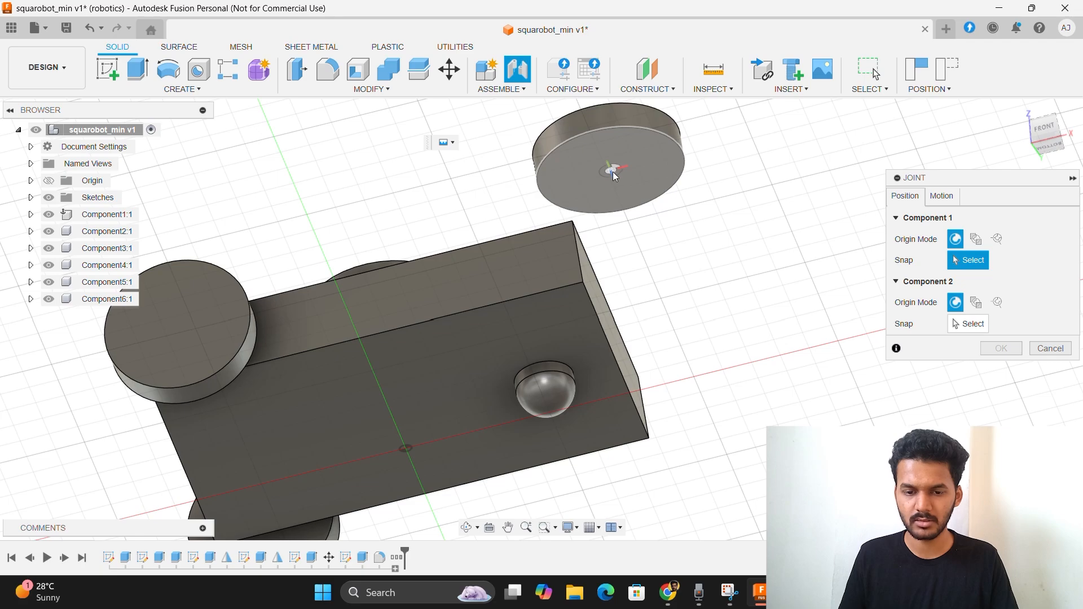
pyautogui.click(612, 171)
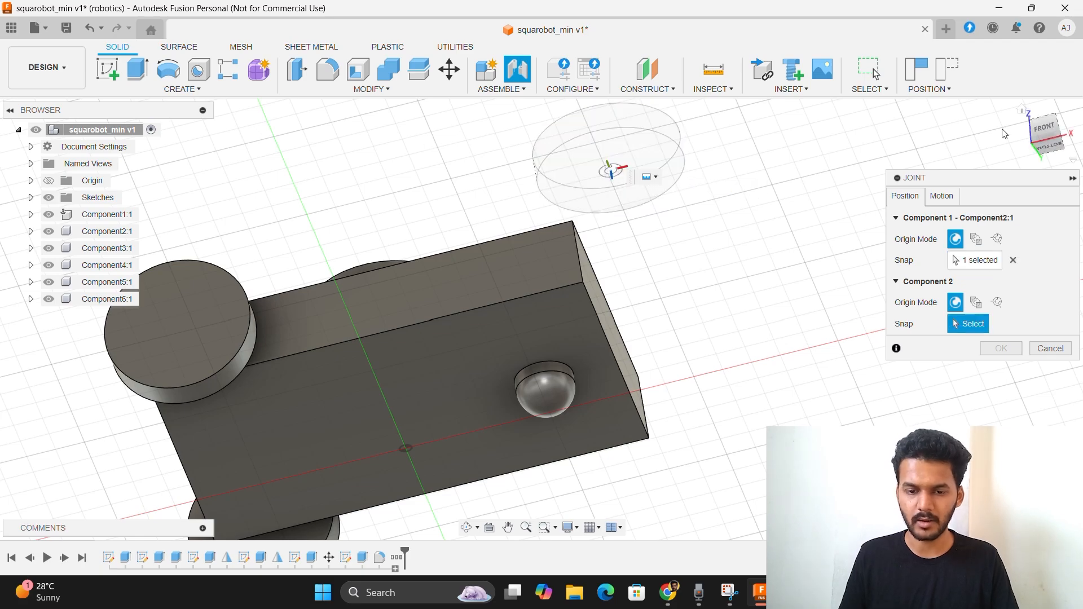
pyautogui.moveTo(1043, 125); pyautogui.dragTo(1045, 142)
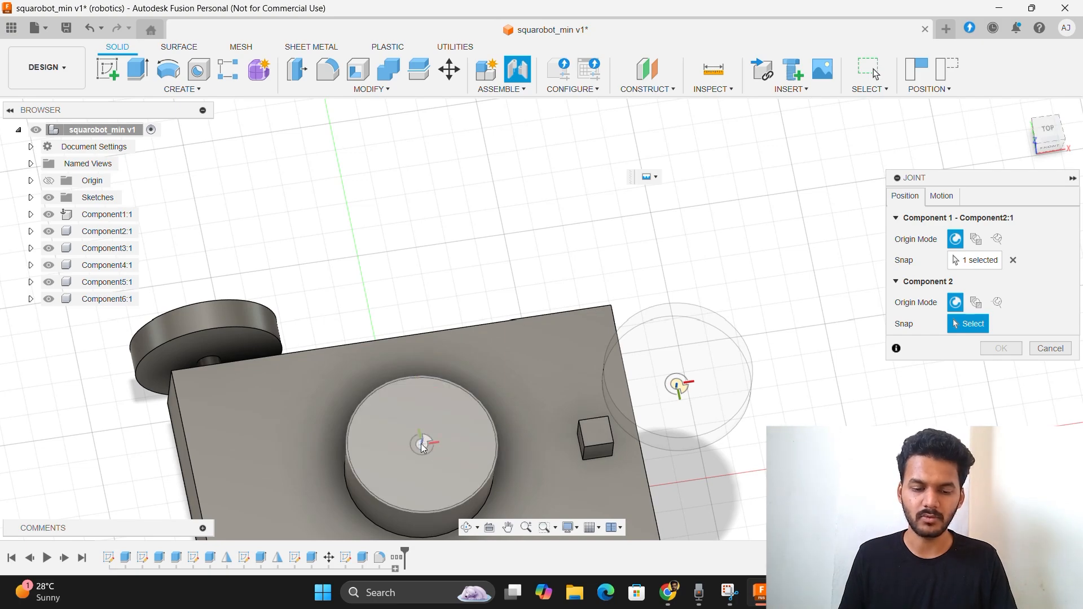
pyautogui.click(421, 444)
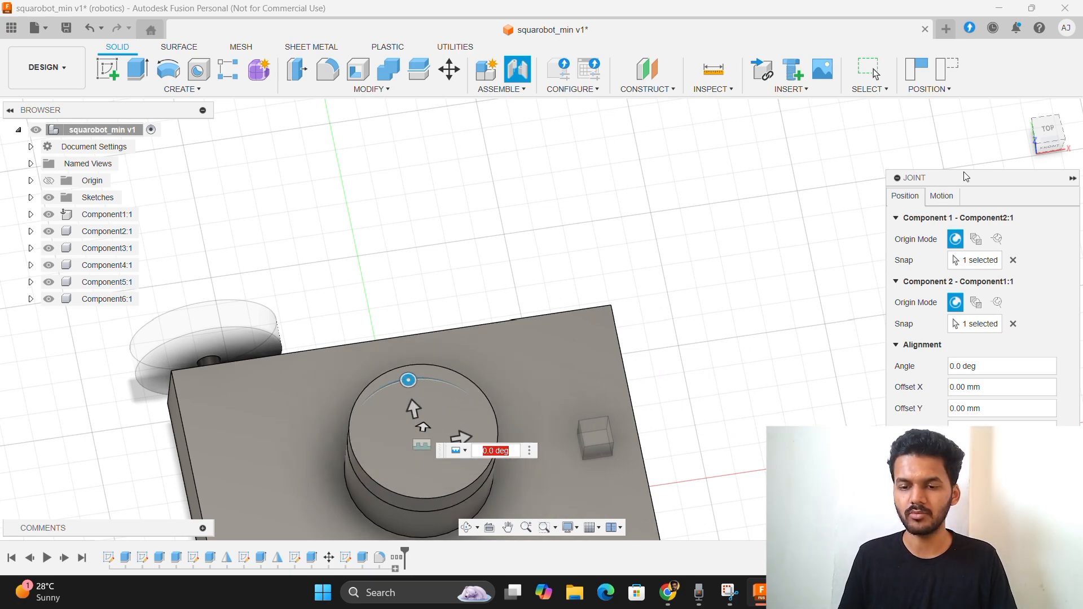
pyautogui.moveTo(966, 176); pyautogui.dragTo(903, 104)
pyautogui.click(876, 124)
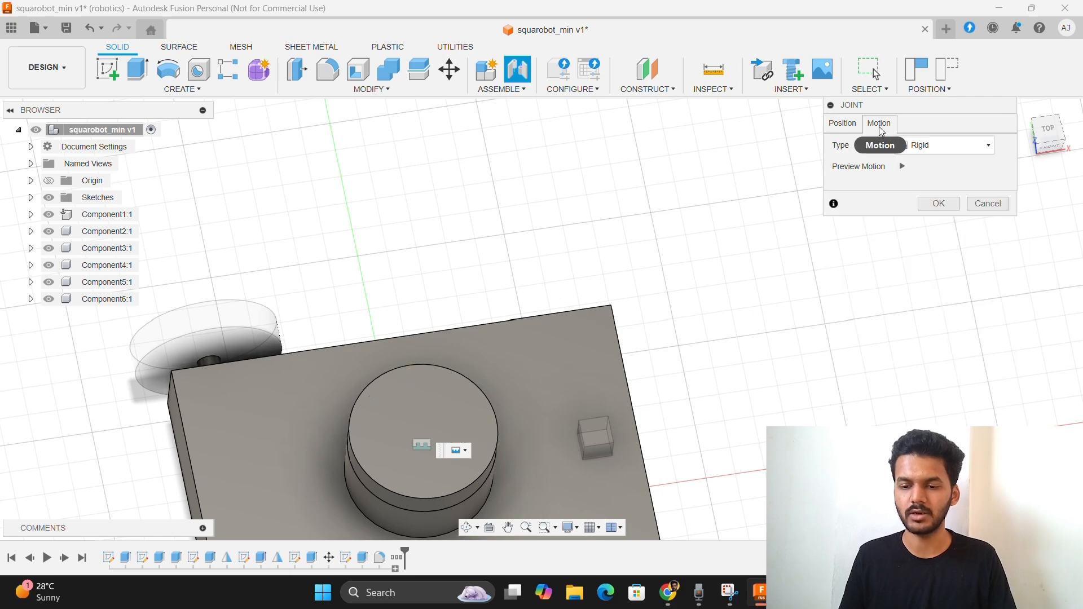
pyautogui.click(938, 205)
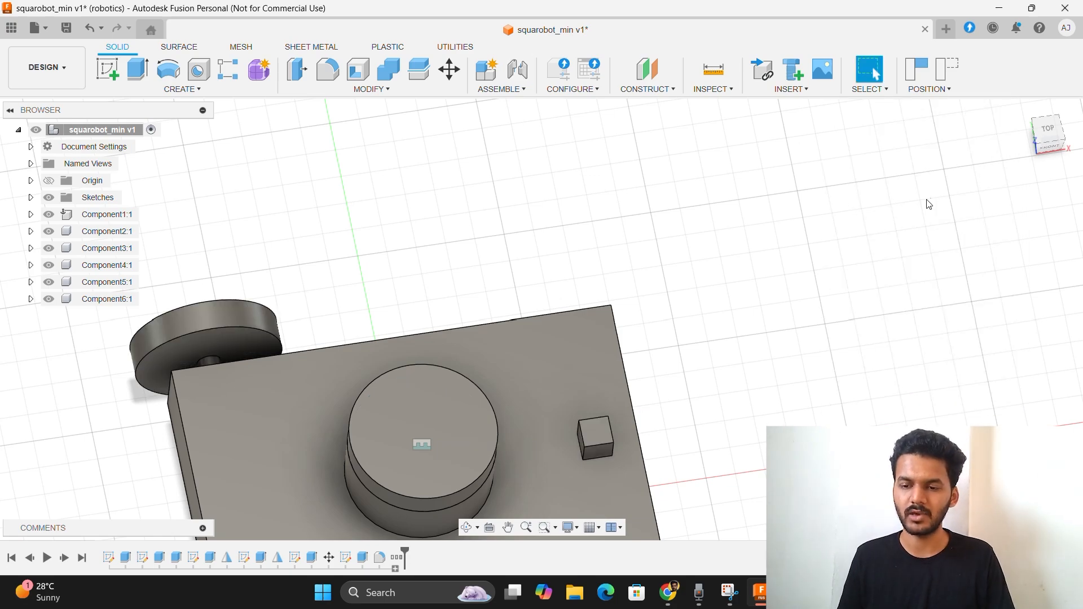
# Move the square post off the block's top face and place it clear of the block with its underside accessible
pyautogui.moveTo(1053, 151); pyautogui.dragTo(1026, 142)
pyautogui.moveTo(743, 238); pyautogui.dragTo(904, 97, button='middle')
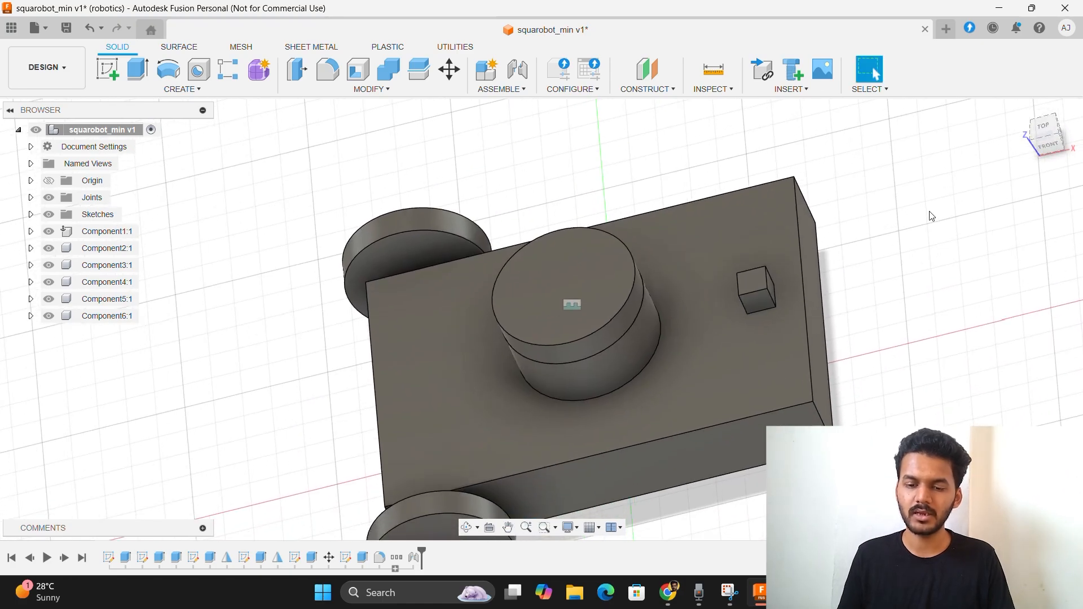
pyautogui.moveTo(947, 340)
pyautogui.mouseDown(button='middle')
pyautogui.moveTo(873, 281)
pyautogui.moveTo(827, 341)
pyautogui.mouseUp(button='middle')
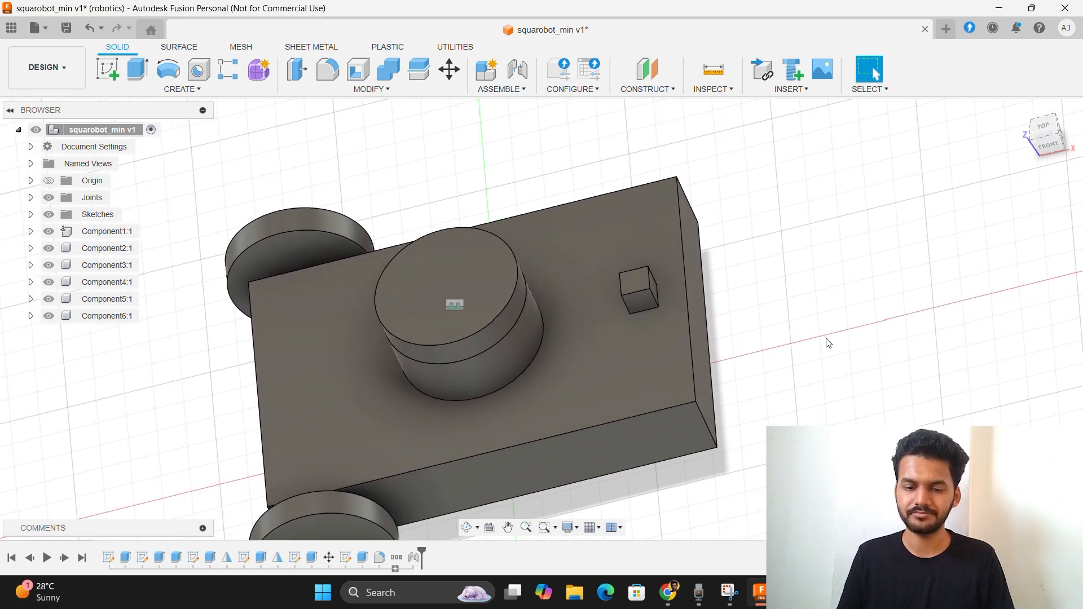
pyautogui.moveTo(1052, 137); pyautogui.dragTo(1044, 144)
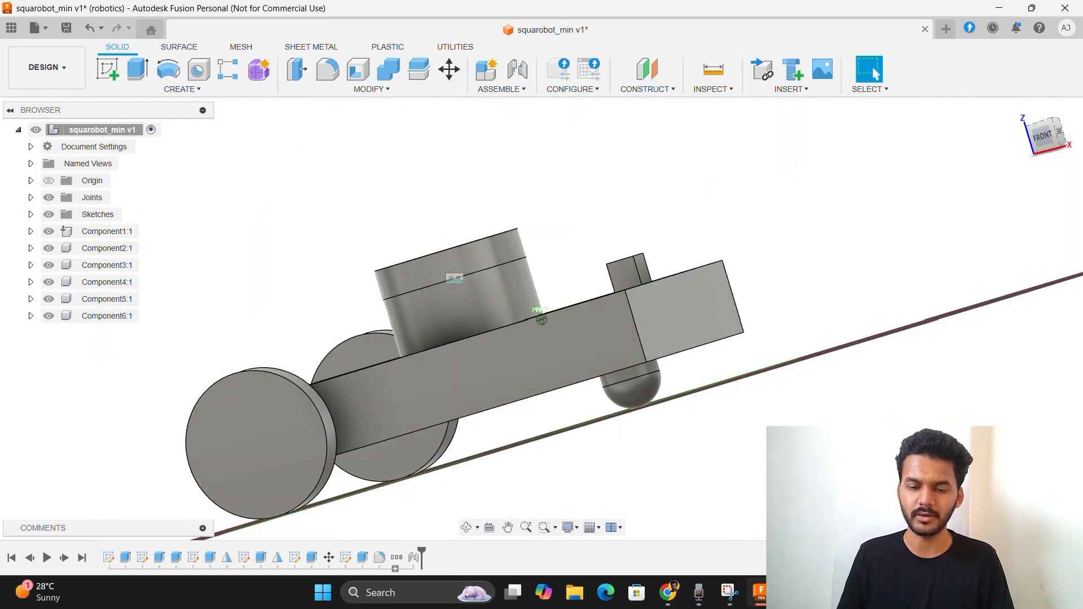
pyautogui.scroll(2, 764, 273)
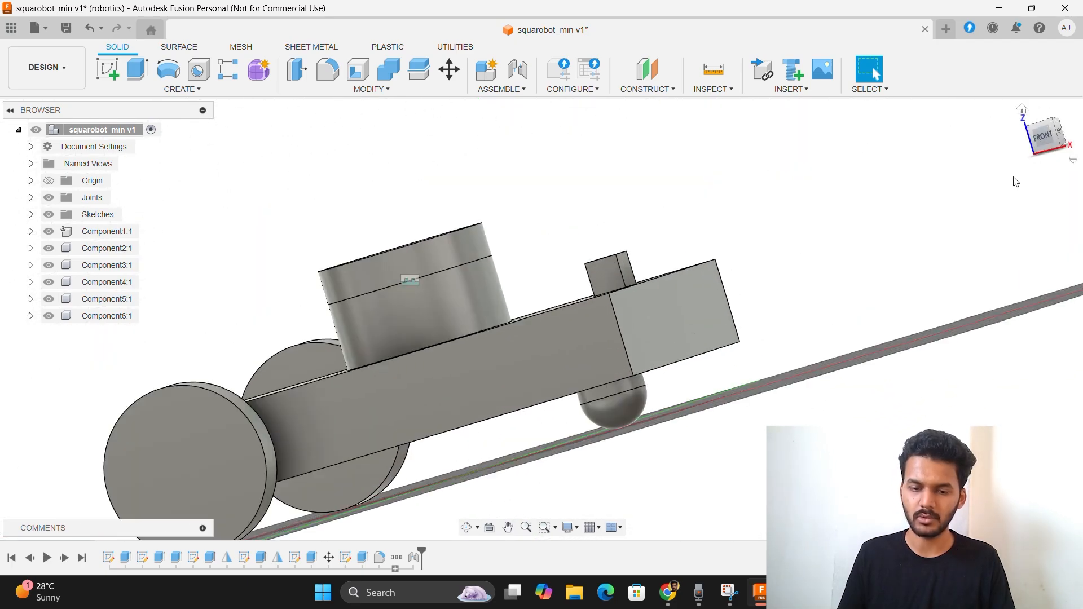
pyautogui.click(1049, 148)
pyautogui.moveTo(628, 313); pyautogui.dragTo(728, 204)
pyautogui.moveTo(1045, 145); pyautogui.dragTo(1043, 156)
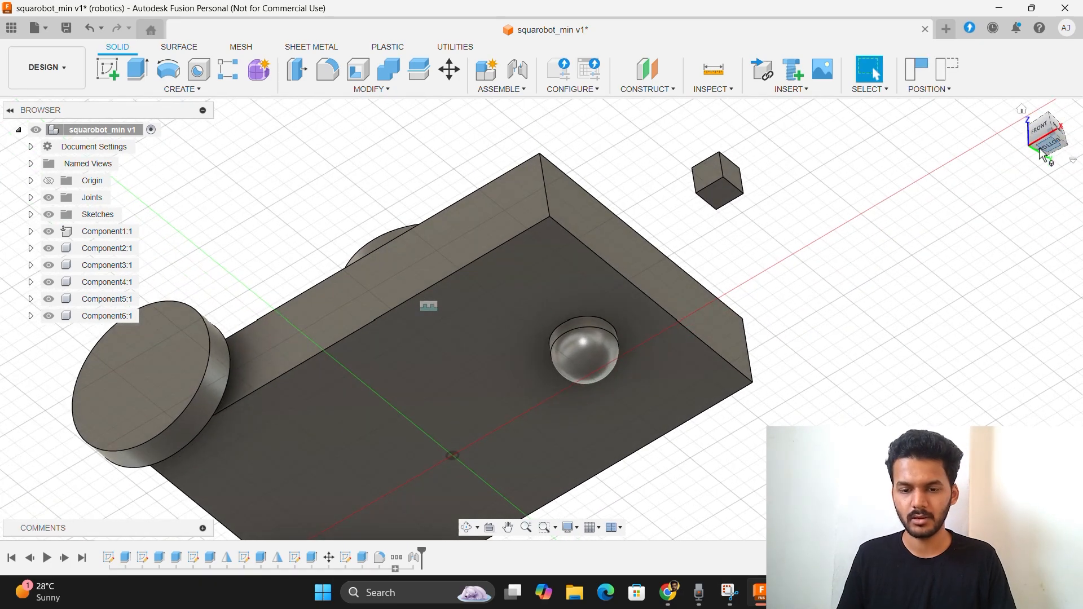
# Start a joint from the centre of the square post's underside to the midpoint of the block's top short edge opposite the wheels
pyautogui.press('j')
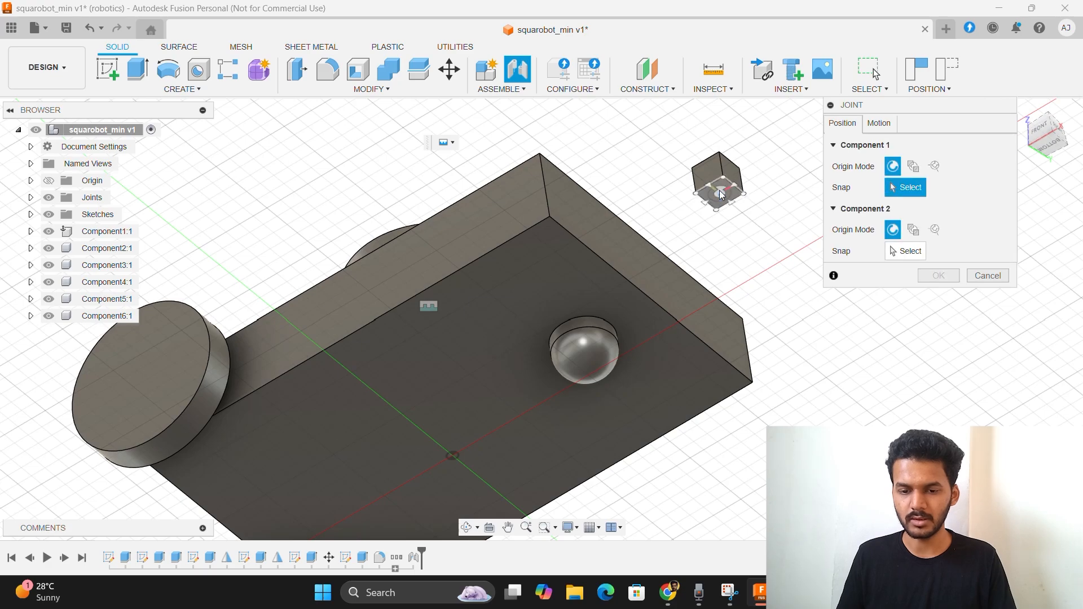
pyautogui.click(722, 197)
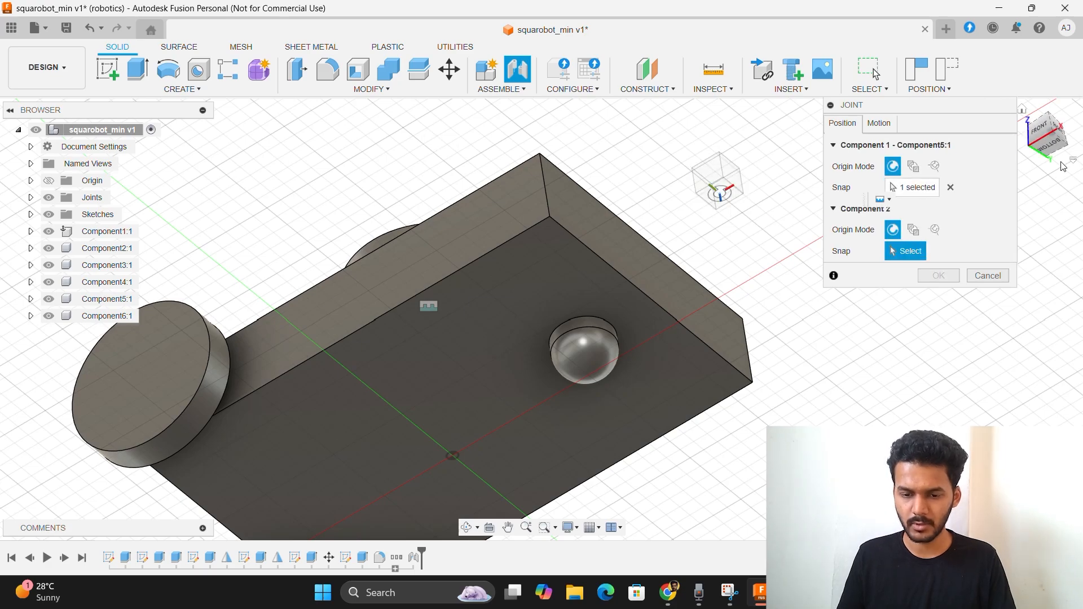
pyautogui.click(1044, 142)
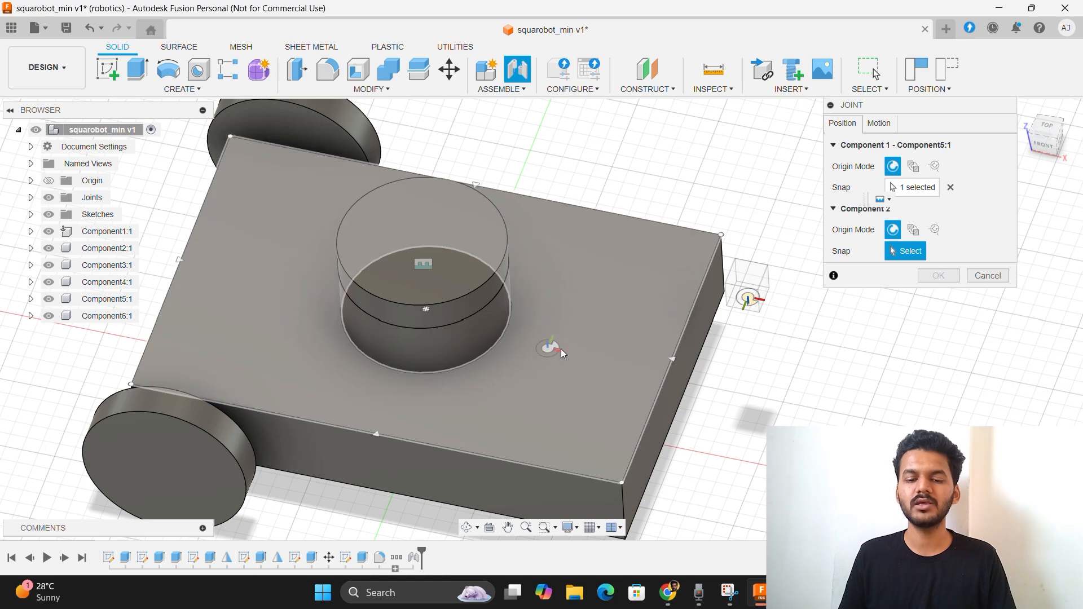
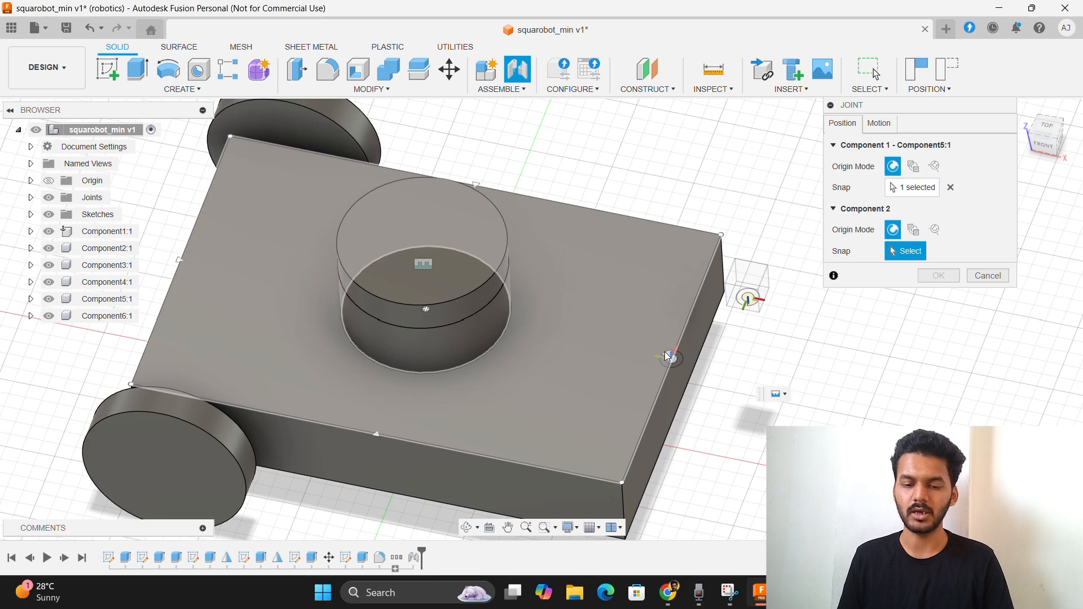
pyautogui.click(664, 351)
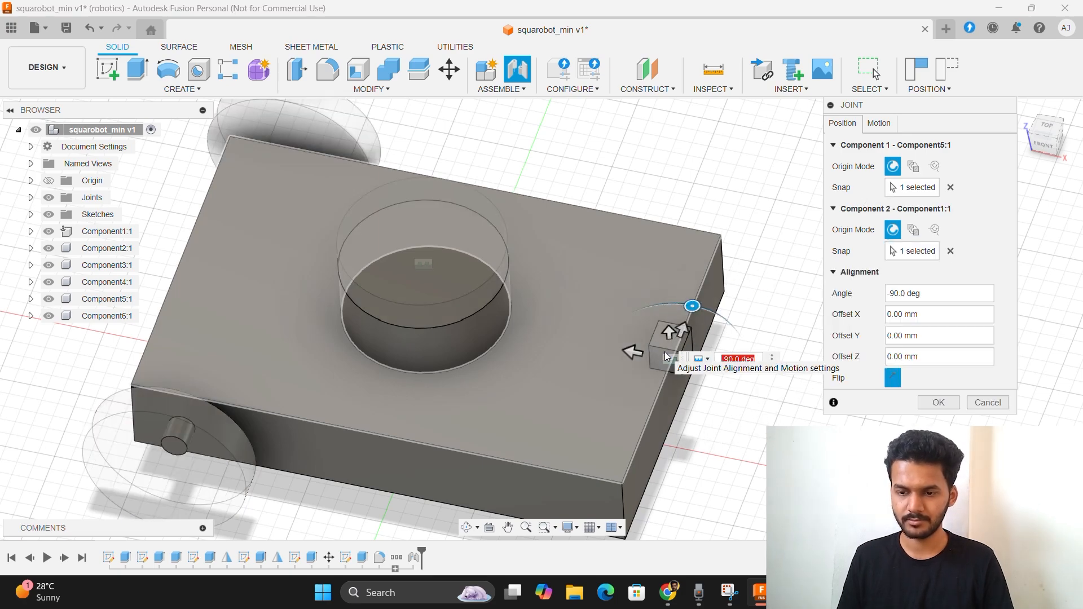
# Offset the post 15 mm along Y inward from the block's edge and finish the rigid joint
pyautogui.click(1043, 145)
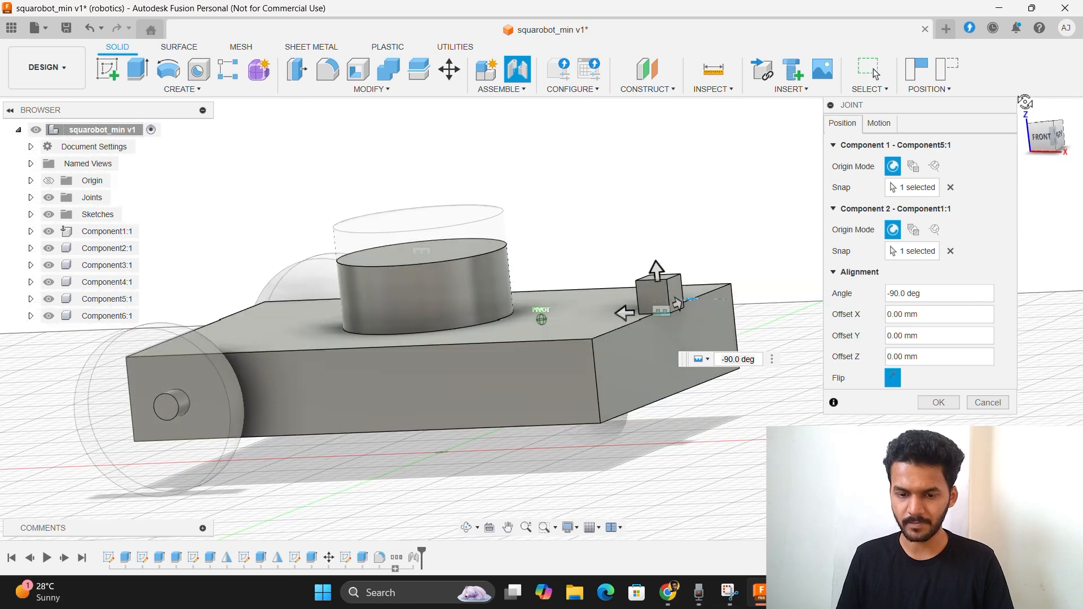
pyautogui.keyDown('shift'); pyautogui.moveTo(542, 319); pyautogui.dragTo(586, 390, button='middle'); pyautogui.keyUp('shift')
pyautogui.moveTo(630, 371); pyautogui.dragTo(580, 355)
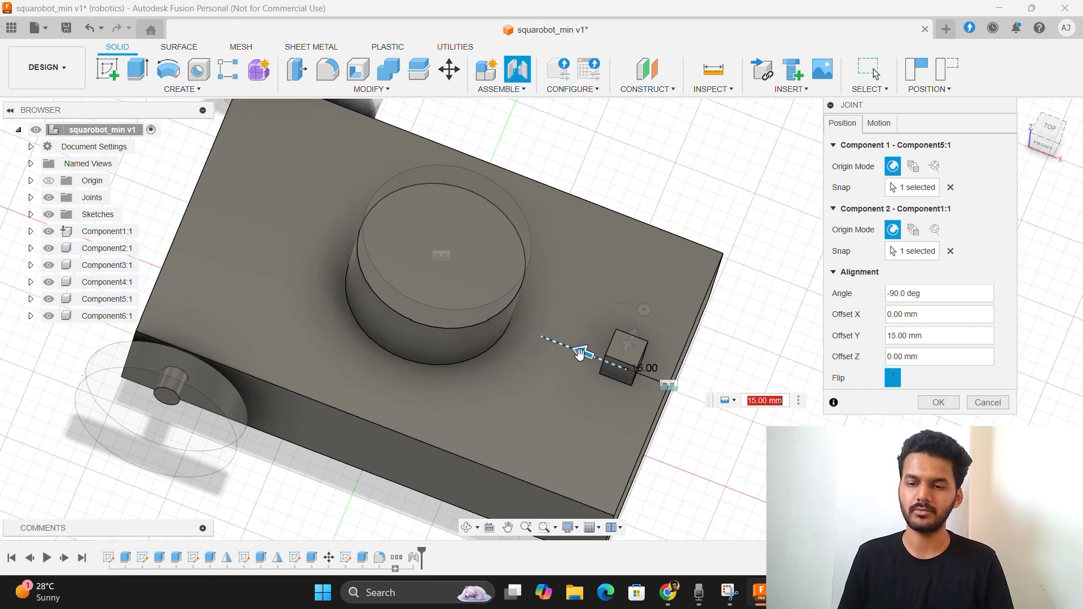
pyautogui.click(1048, 162)
pyautogui.click(938, 403)
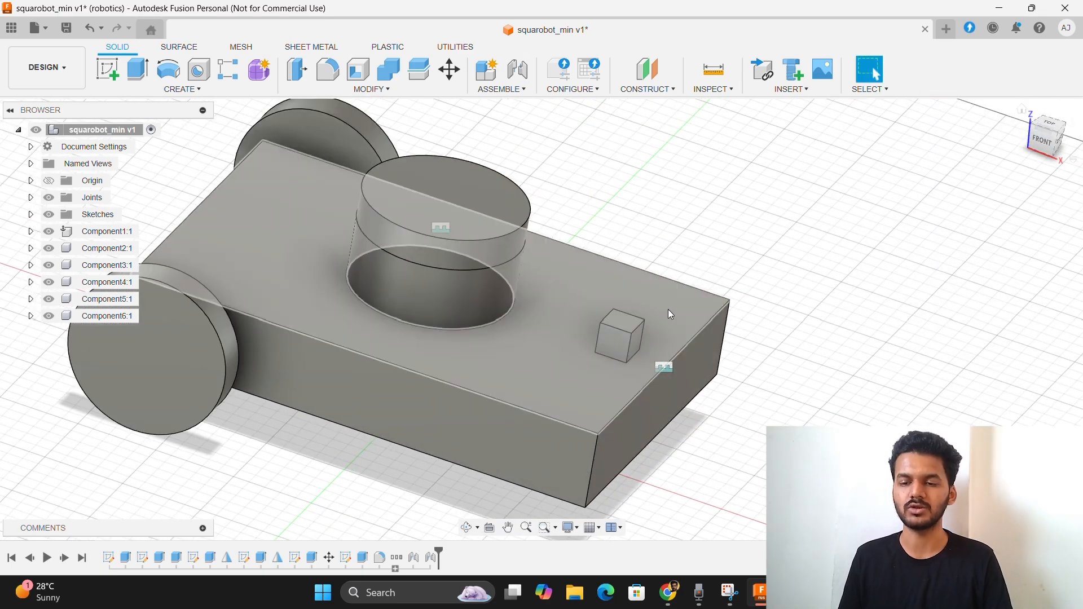
# Move the ball caster off the block's underside and place it clear of the block with its flat top face accessible
pyautogui.moveTo(1049, 155)
pyautogui.mouseDown()
pyautogui.moveTo(1007, 116)
pyautogui.moveTo(1016, 109)
pyautogui.moveTo(1044, 113)
pyautogui.moveTo(1041, 151)
pyautogui.moveTo(1024, 116)
pyautogui.moveTo(1001, 148)
pyautogui.moveTo(1035, 115)
pyautogui.moveTo(1054, 134)
pyautogui.moveTo(1035, 142)
pyautogui.moveTo(1034, 117)
pyautogui.moveTo(1051, 115)
pyautogui.moveTo(1047, 127)
pyautogui.mouseUp()
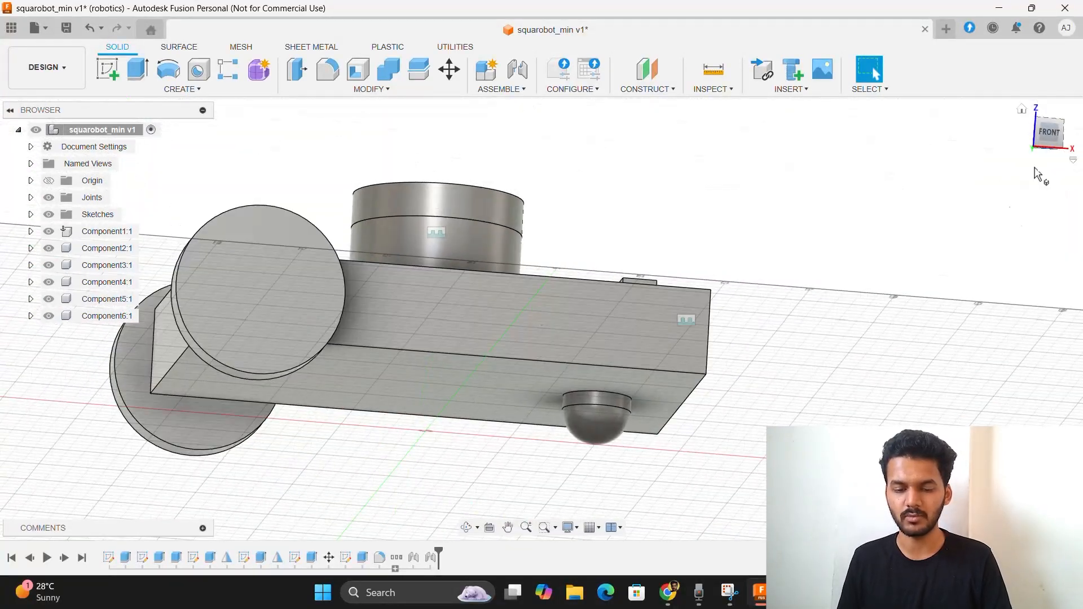
pyautogui.moveTo(600, 418); pyautogui.dragTo(867, 406)
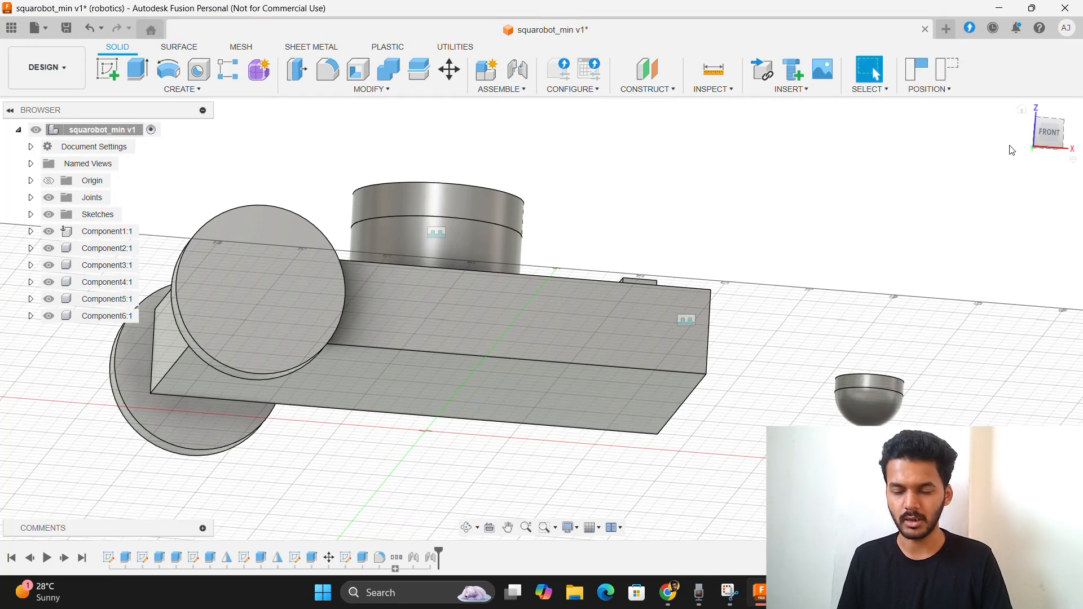
pyautogui.moveTo(1047, 132); pyautogui.dragTo(1037, 135)
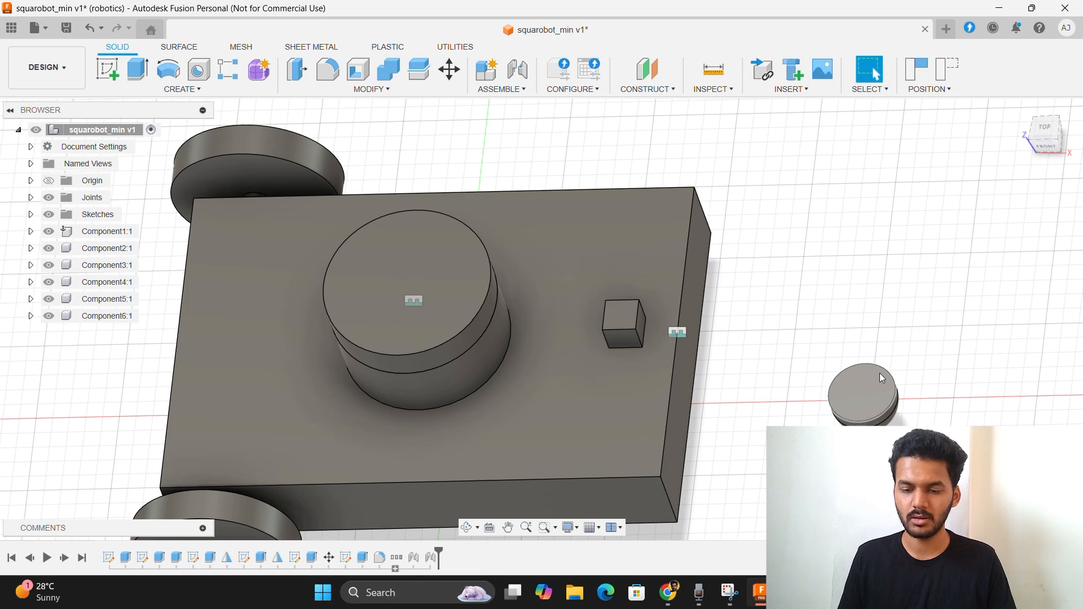
pyautogui.press('j')
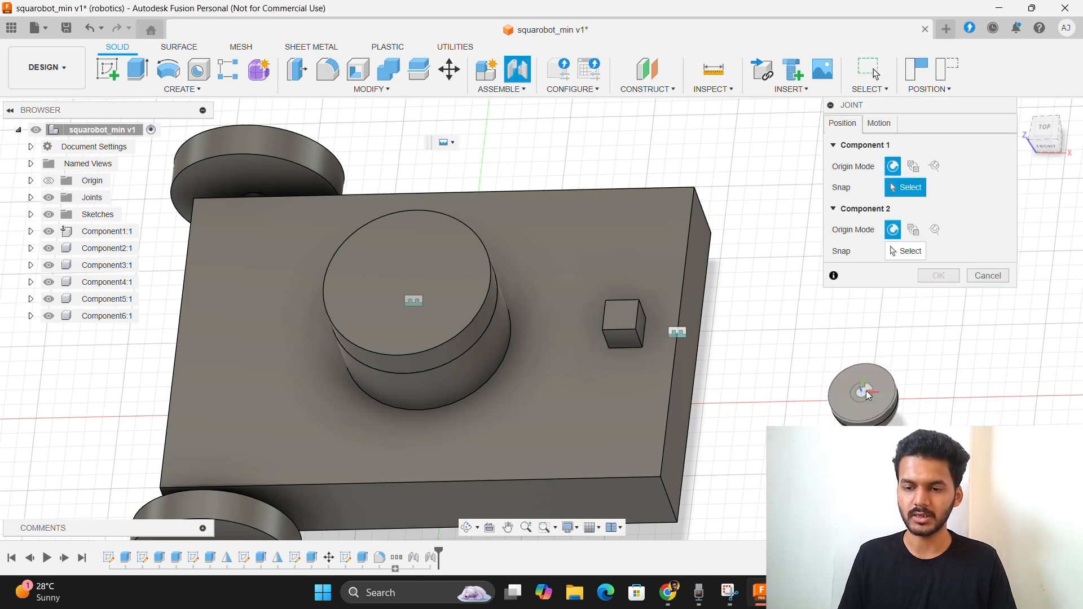
pyautogui.click(866, 390)
pyautogui.moveTo(1050, 102); pyautogui.dragTo(1046, 50)
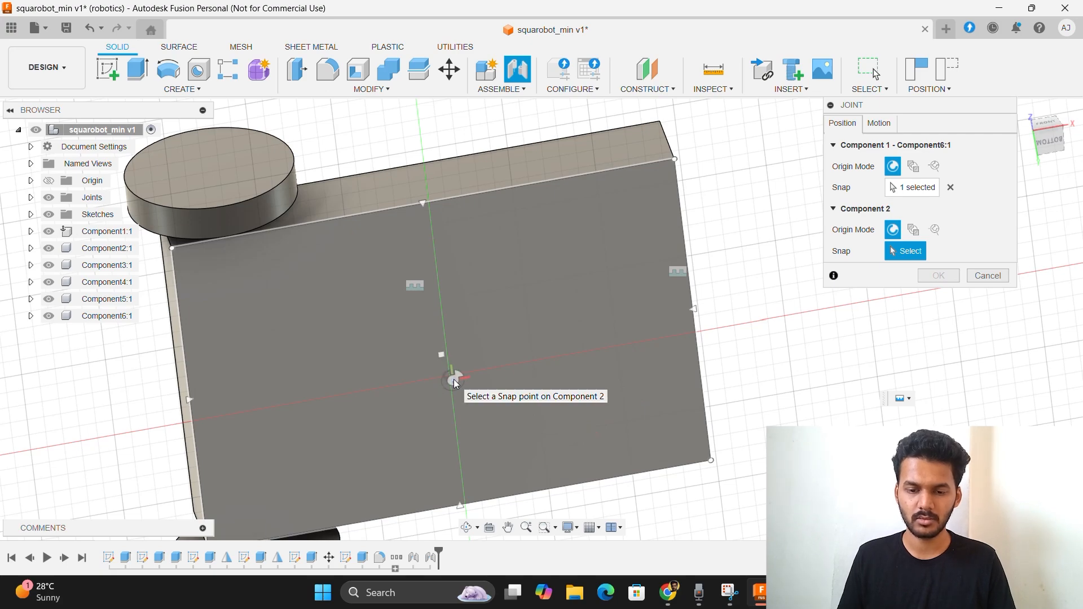
pyautogui.click(454, 379)
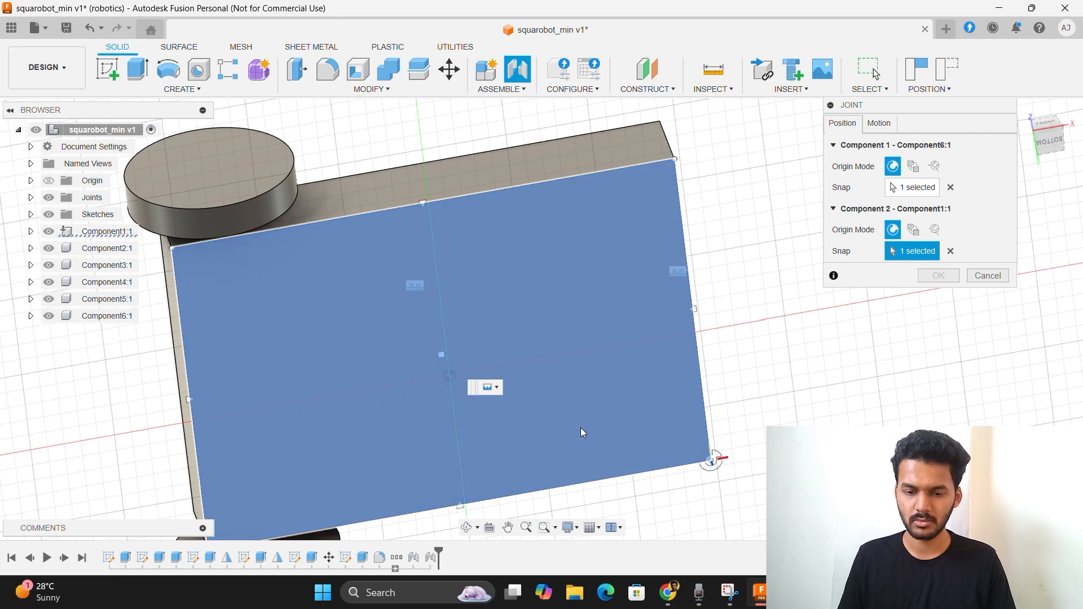
pyautogui.click(988, 275)
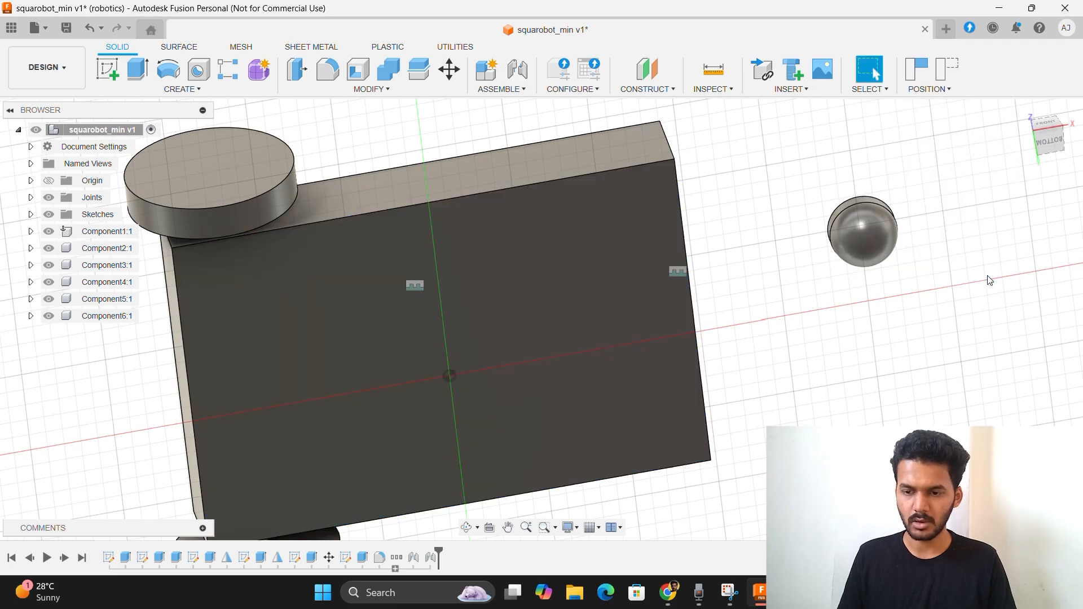
# Join the centre of the caster's flat top to the centre of the block's underside with a rigid joint, offset 50 mm in X
pyautogui.moveTo(1048, 125); pyautogui.dragTo(1046, 148)
pyautogui.press('j')
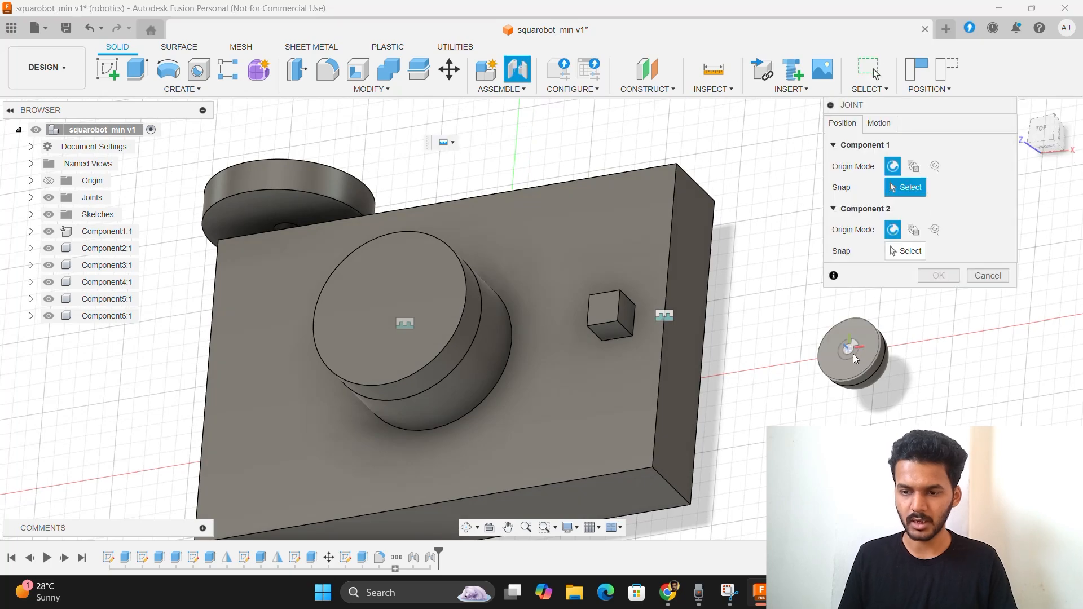
pyautogui.click(848, 345)
pyautogui.moveTo(1041, 144); pyautogui.dragTo(1042, 100)
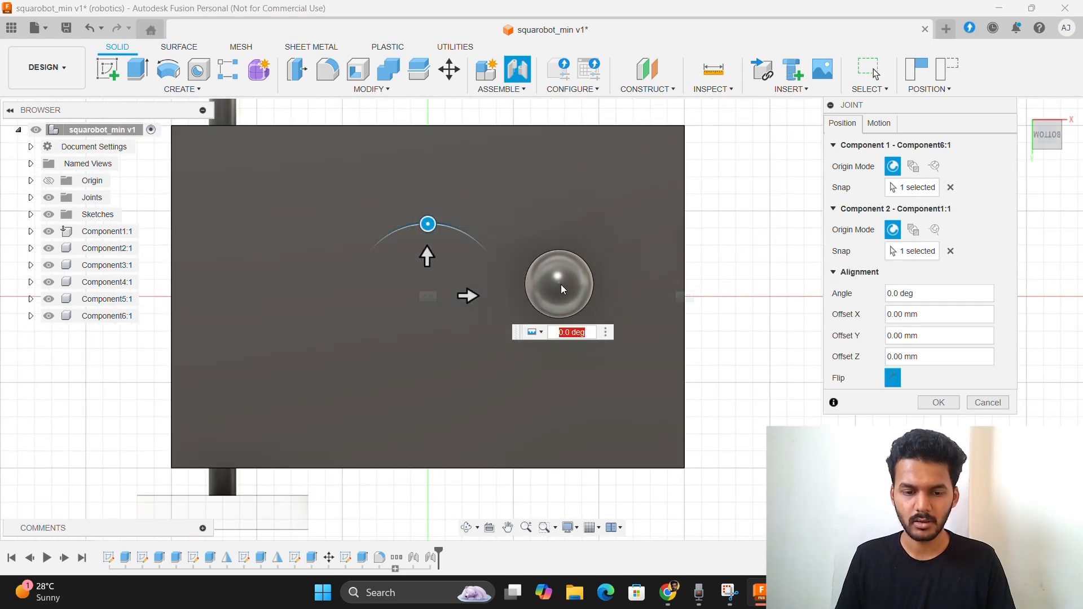
pyautogui.moveTo(466, 295); pyautogui.dragTo(639, 293)
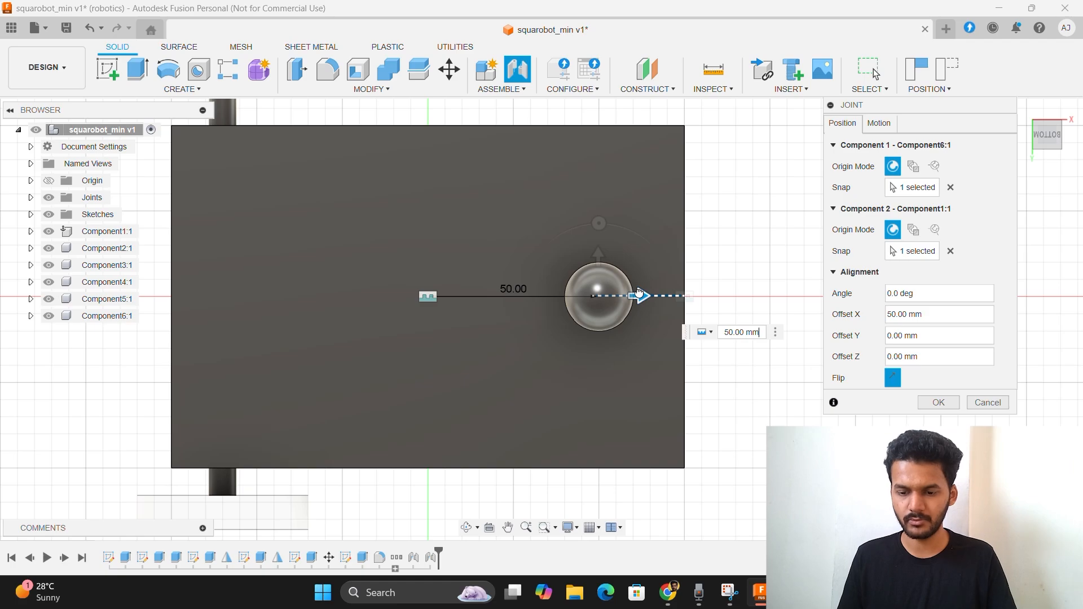
pyautogui.click(943, 406)
# Pull the front-side wheel off its axle stub and place it clear of the block with its inner face accessible
pyautogui.moveTo(541, 319)
pyautogui.keyDown('shift'); pyautogui.mouseDown(button='middle')
pyautogui.moveTo(545, 384)
pyautogui.moveTo(581, 395)
pyautogui.moveTo(485, 299)
pyautogui.moveTo(556, 231)
pyautogui.moveTo(576, 316)
pyautogui.moveTo(711, 338)
pyautogui.moveTo(705, 366)
pyautogui.moveTo(593, 333)
pyautogui.moveTo(539, 268)
pyautogui.moveTo(626, 240)
pyautogui.moveTo(705, 237)
pyautogui.moveTo(705, 316)
pyautogui.mouseUp(button='middle'); pyautogui.keyUp('shift')
pyautogui.keyDown('shift'); pyautogui.moveTo(898, 301); pyautogui.dragTo(914, 300, button='middle'); pyautogui.keyUp('shift')
pyautogui.moveTo(861, 329); pyautogui.dragTo(946, 317)
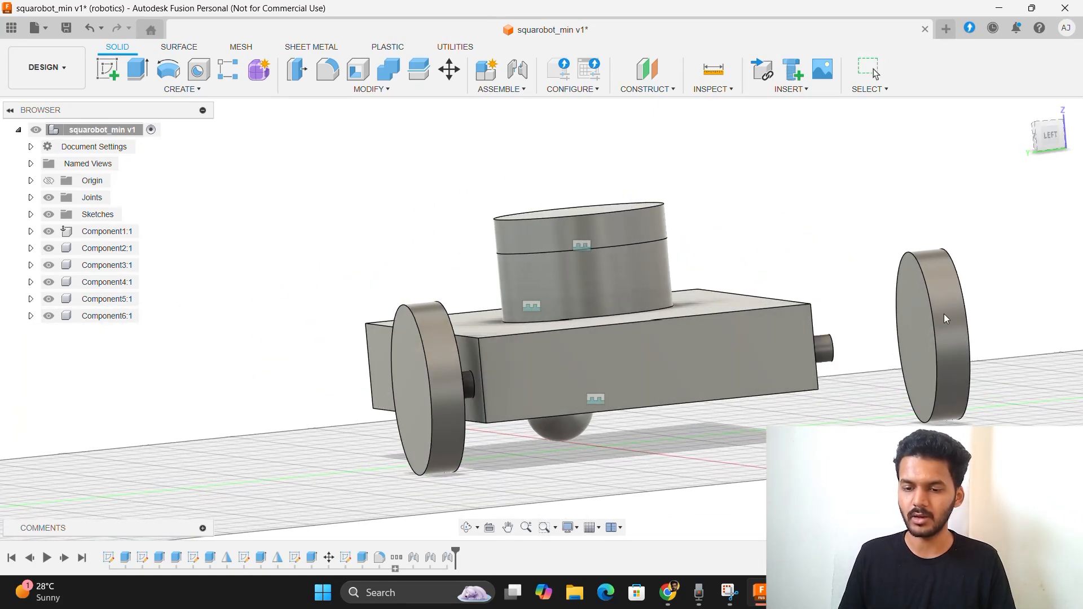
pyautogui.moveTo(1043, 147); pyautogui.dragTo(1081, 158)
# Start a joint from the centre of the detached wheel's inner face to the centre of the front-side axle stub's end
pyautogui.press('j')
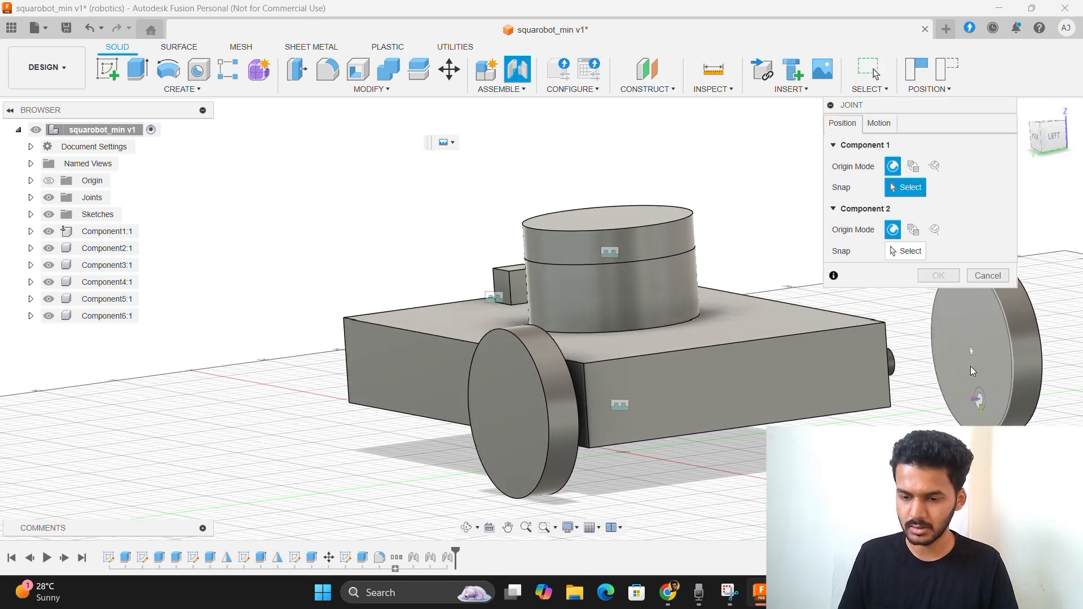
pyautogui.click(971, 351)
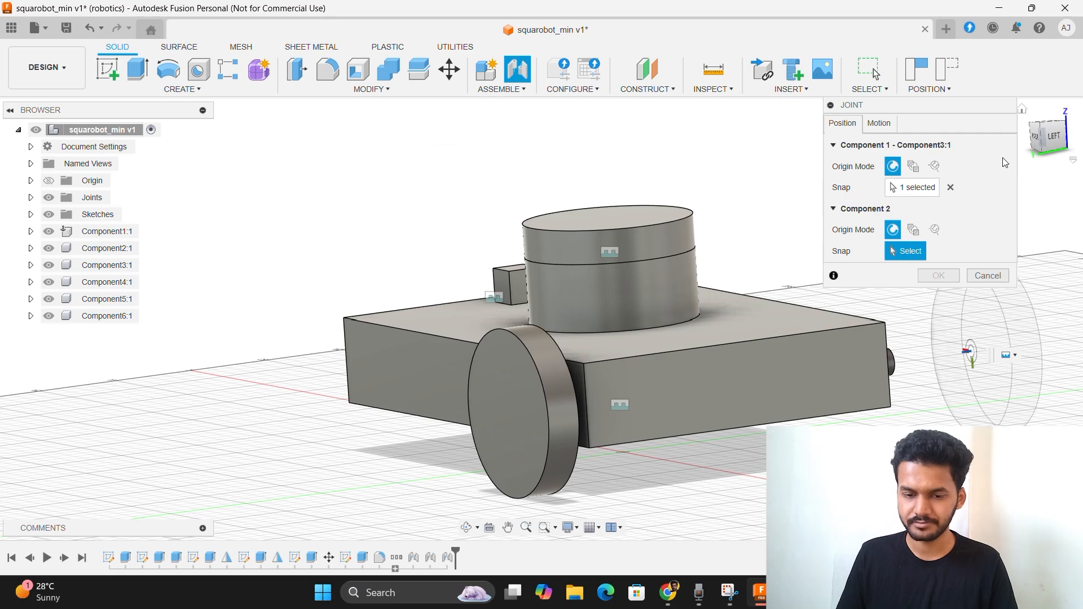
pyautogui.moveTo(1061, 141); pyautogui.dragTo(1020, 148)
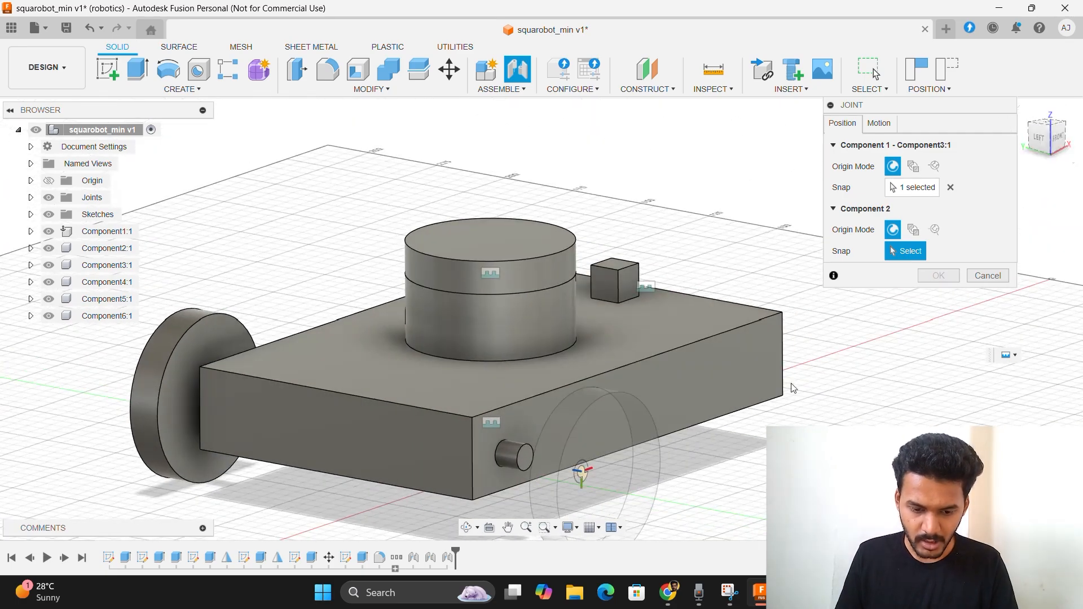
pyautogui.click(528, 461)
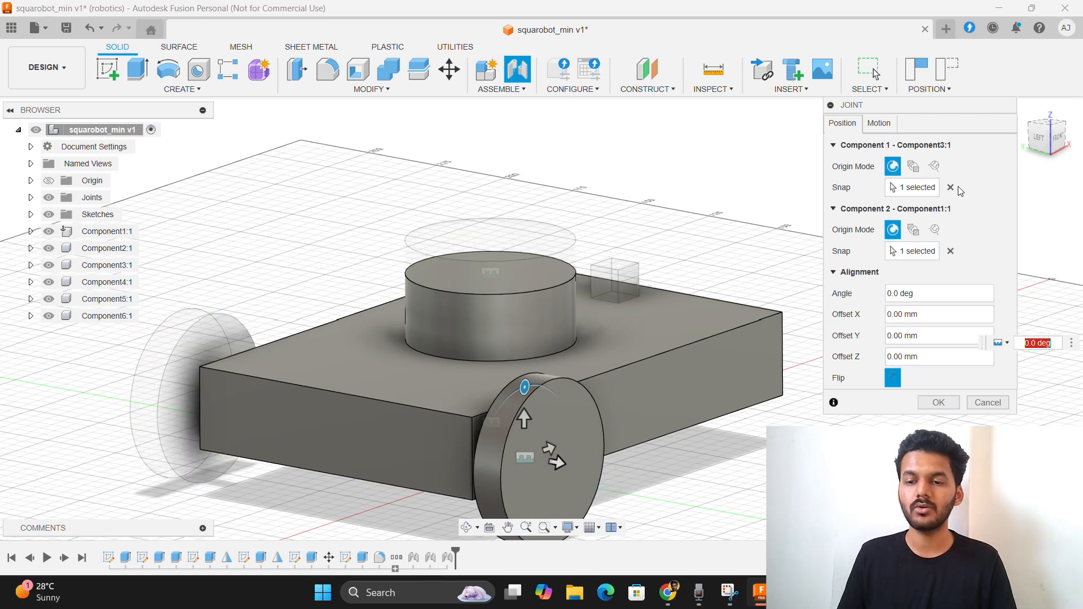
pyautogui.moveTo(1041, 138)
pyautogui.mouseDown()
pyautogui.moveTo(1070, 155)
pyautogui.moveTo(1037, 138)
pyautogui.mouseUp()
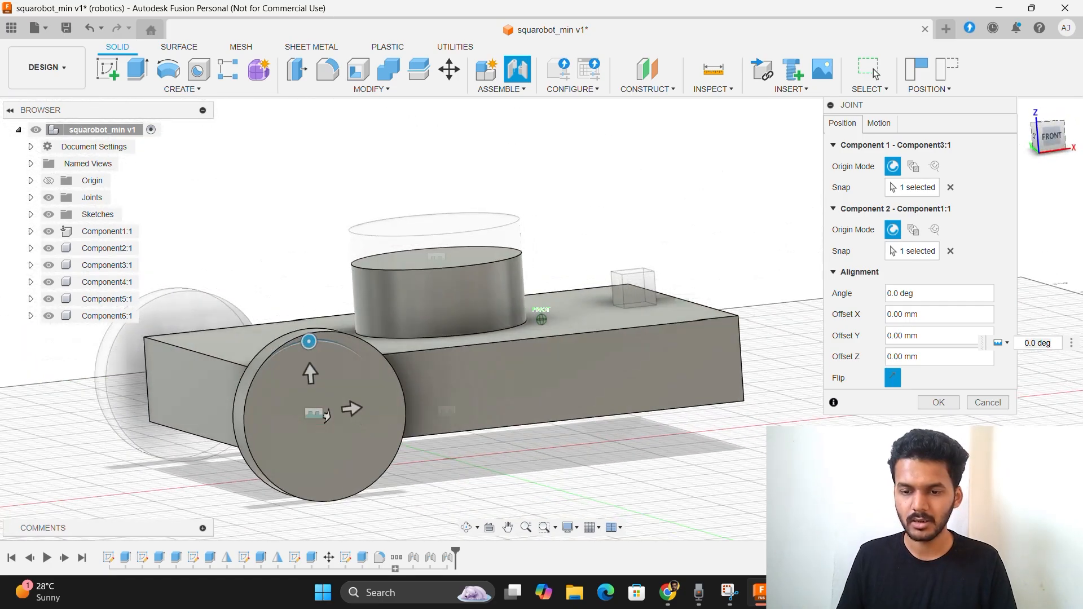
# Make the wheel joint Revolute about the Z axis without motion limits and finish it
pyautogui.click(879, 123)
pyautogui.click(929, 144)
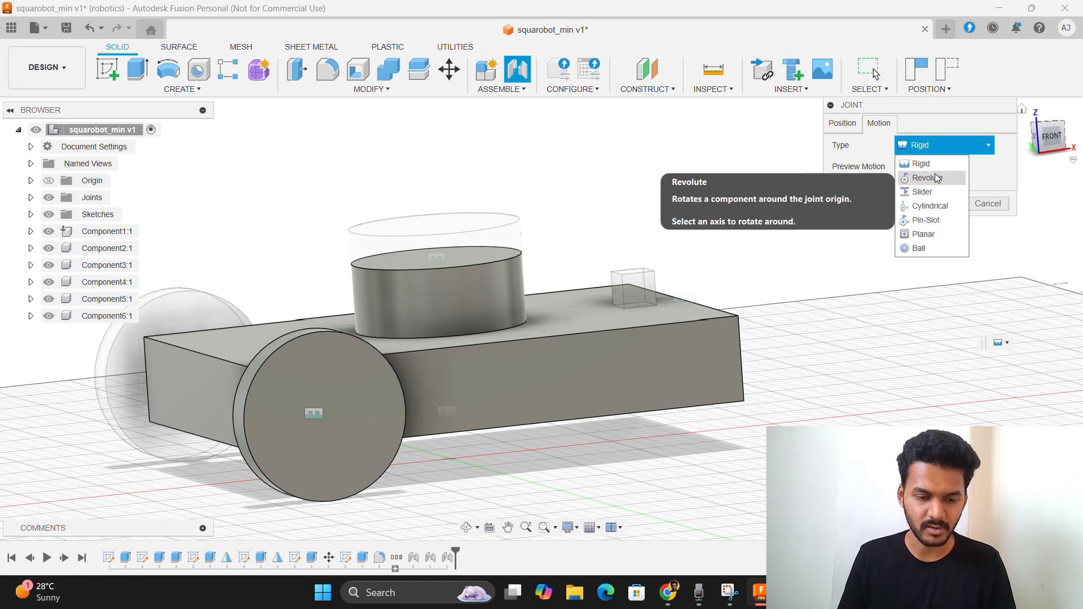
pyautogui.click(926, 177)
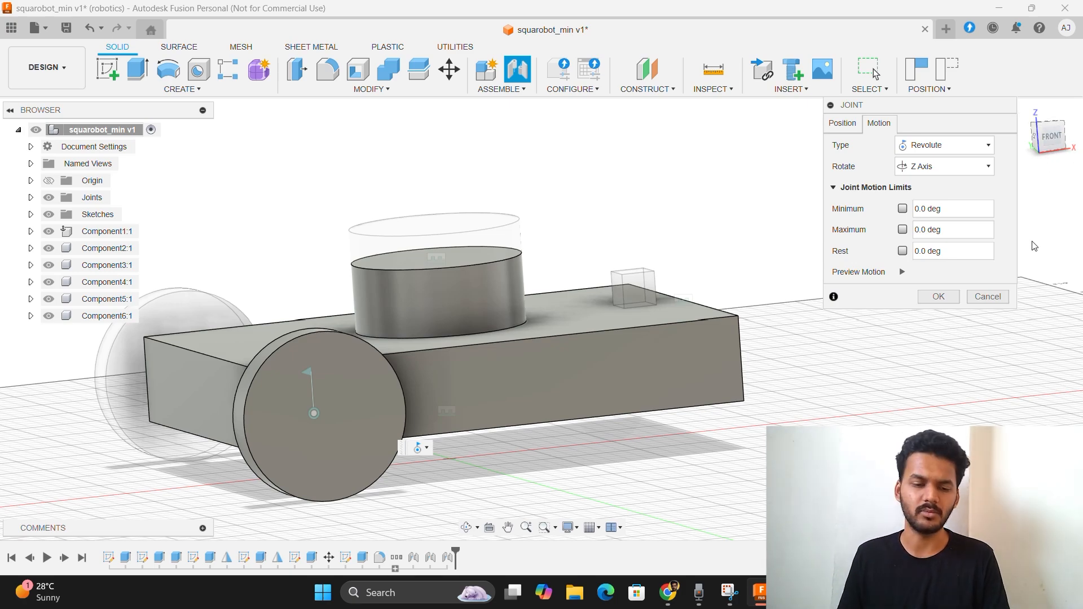
pyautogui.click(939, 297)
# Pull the remaining unjoined wheel off its axle stub on the block's back side and place it clear of the block
pyautogui.click(1034, 136)
pyautogui.keyDown('shift'); pyautogui.moveTo(541, 320); pyautogui.dragTo(633, 222, button='middle'); pyautogui.keyUp('shift')
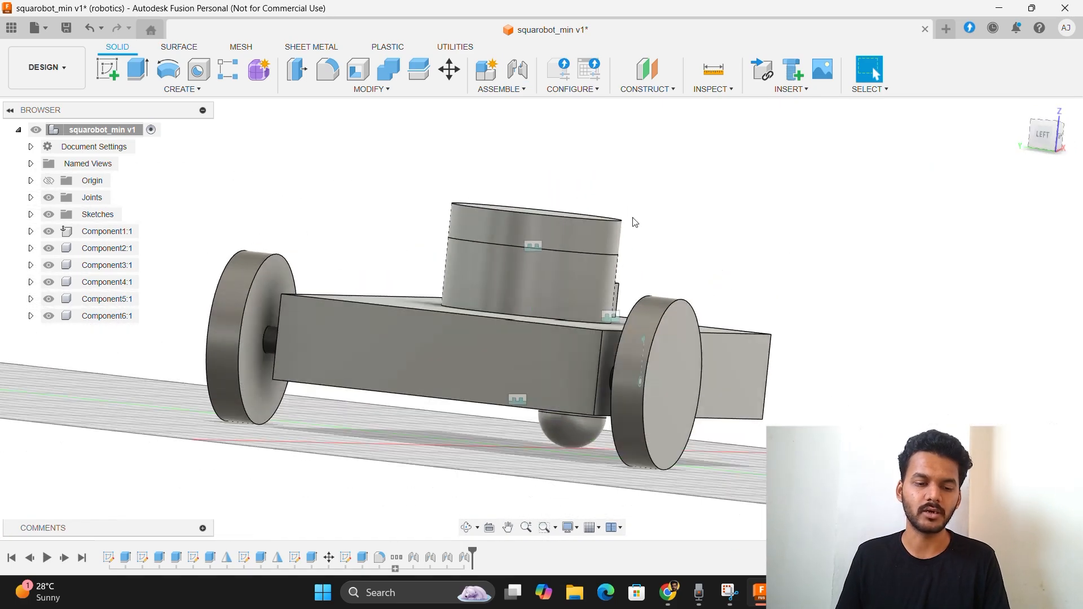
pyautogui.moveTo(246, 292); pyautogui.dragTo(185, 238)
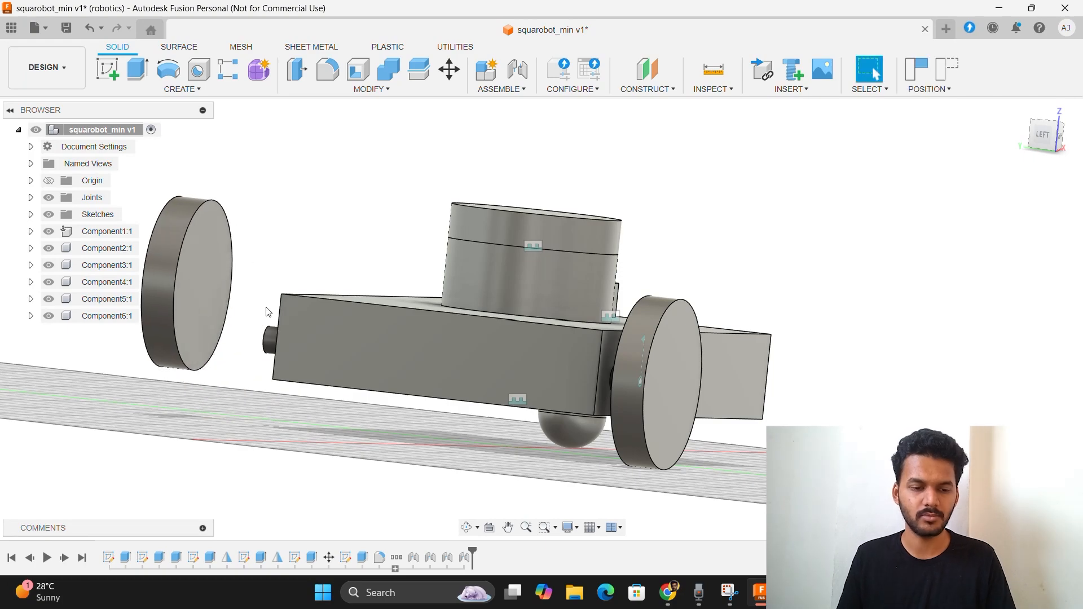
# Join the centre of the back-side wheel's inner face to its axle stub's end with a Revolute joint about the Z axis
pyautogui.press('j')
pyautogui.click(206, 286)
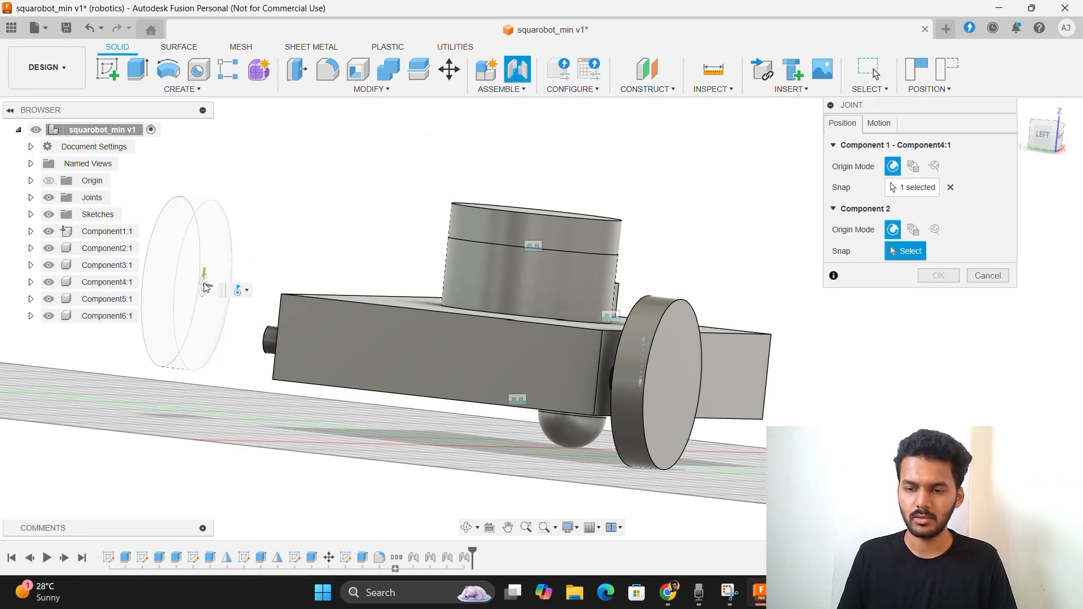
pyautogui.moveTo(1044, 135); pyautogui.dragTo(1066, 147)
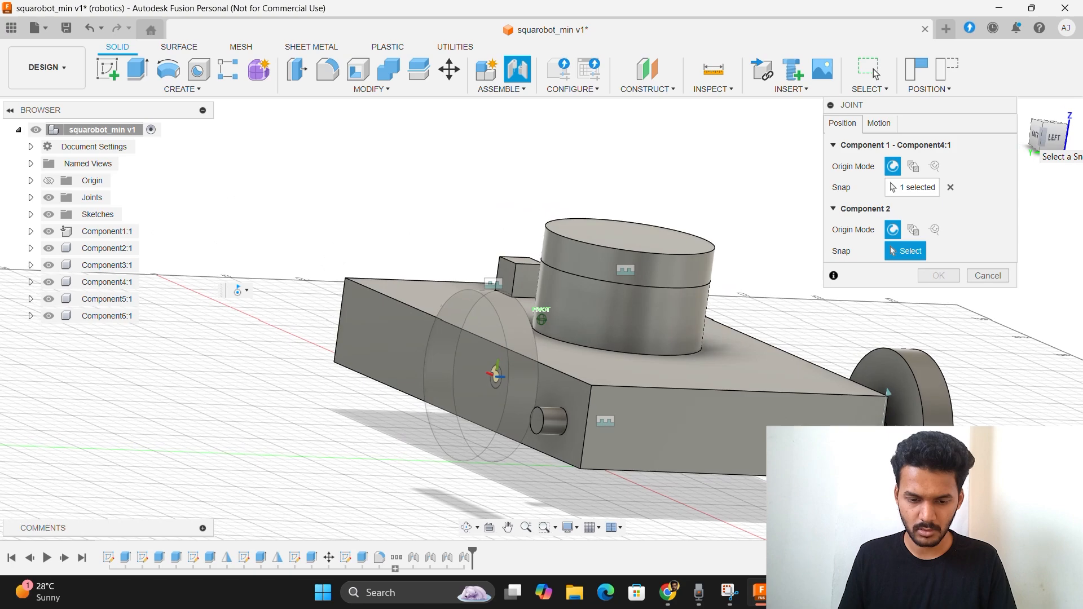
pyautogui.click(537, 425)
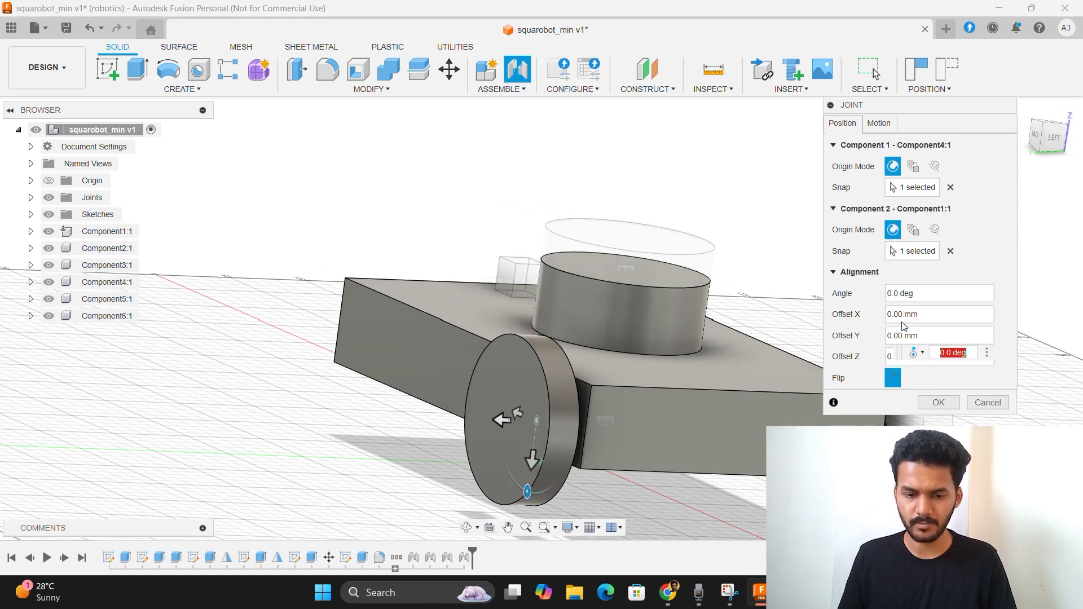
pyautogui.click(880, 123)
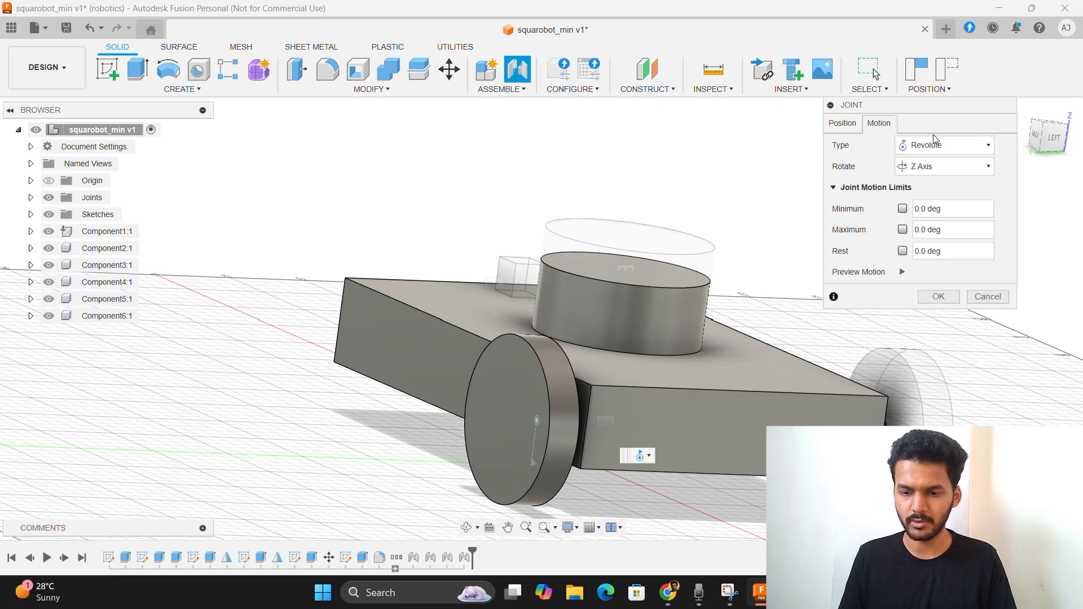
pyautogui.click(938, 296)
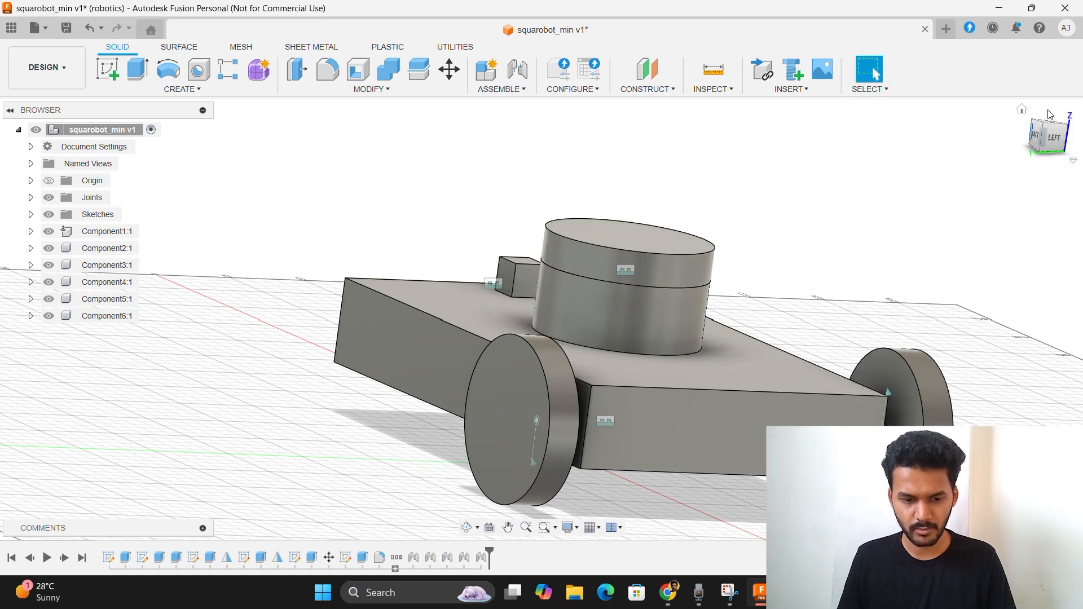
# Rename Component1, the robot's main block, to base_link
pyautogui.moveTo(1042, 141)
pyautogui.mouseDown()
pyautogui.moveTo(1017, 119)
pyautogui.moveTo(987, 142)
pyautogui.moveTo(962, 141)
pyautogui.moveTo(1015, 170)
pyautogui.moveTo(1043, 130)
pyautogui.moveTo(982, 155)
pyautogui.moveTo(927, 135)
pyautogui.moveTo(978, 121)
pyautogui.moveTo(985, 140)
pyautogui.moveTo(1042, 142)
pyautogui.mouseUp()
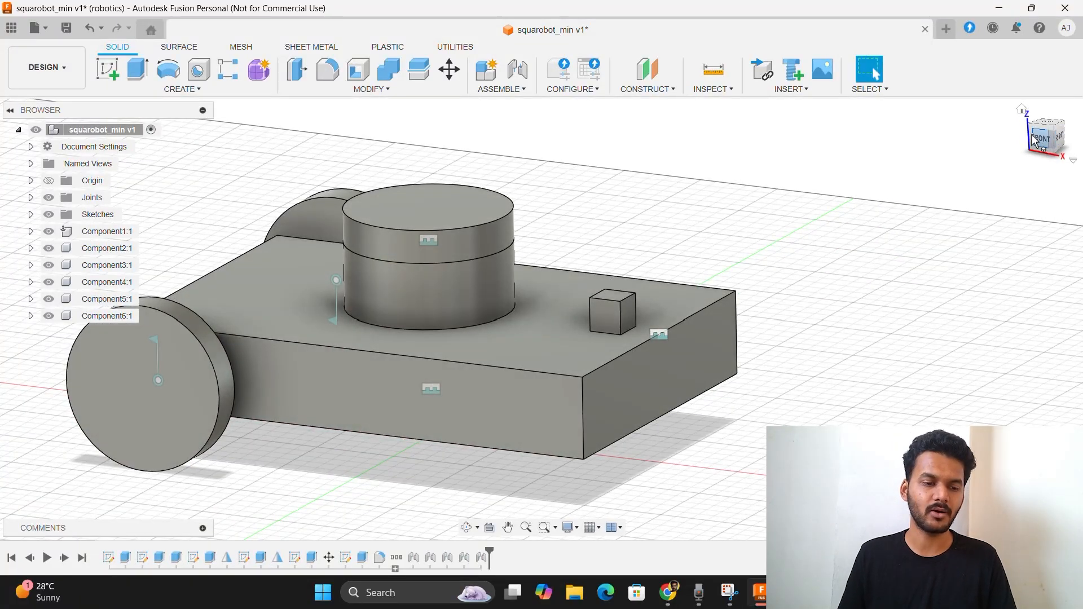
pyautogui.click(85, 233)
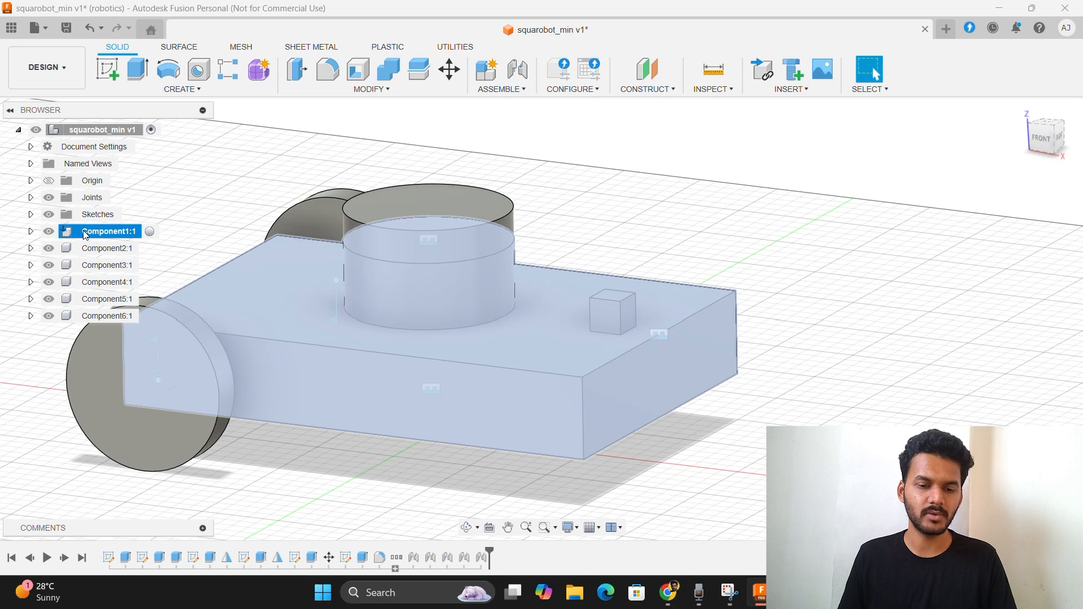
pyautogui.doubleClick(85, 233)
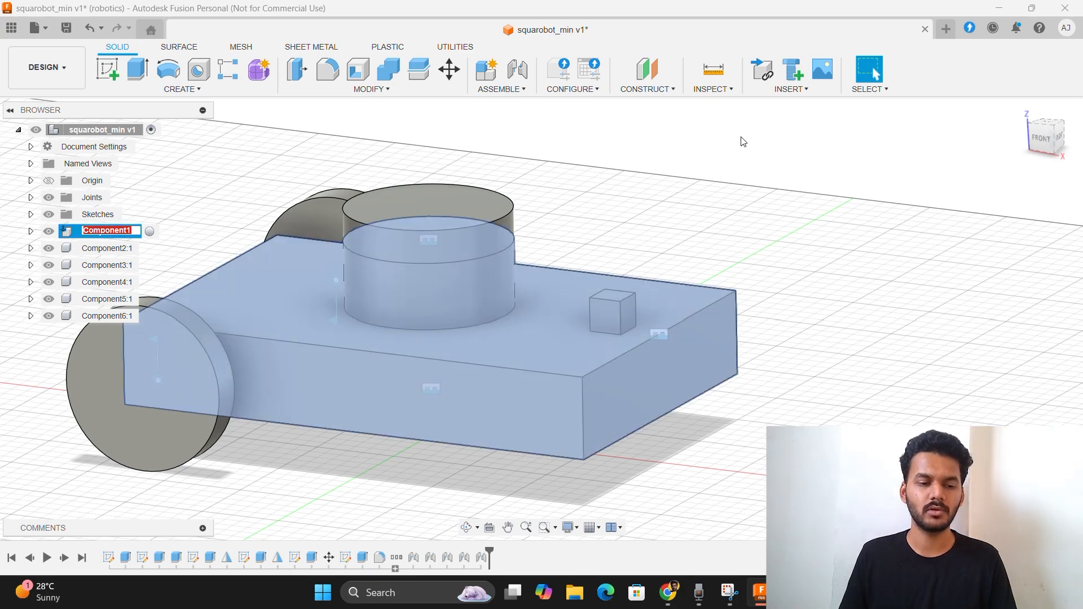
pyautogui.click(111, 247)
pyautogui.click(117, 236)
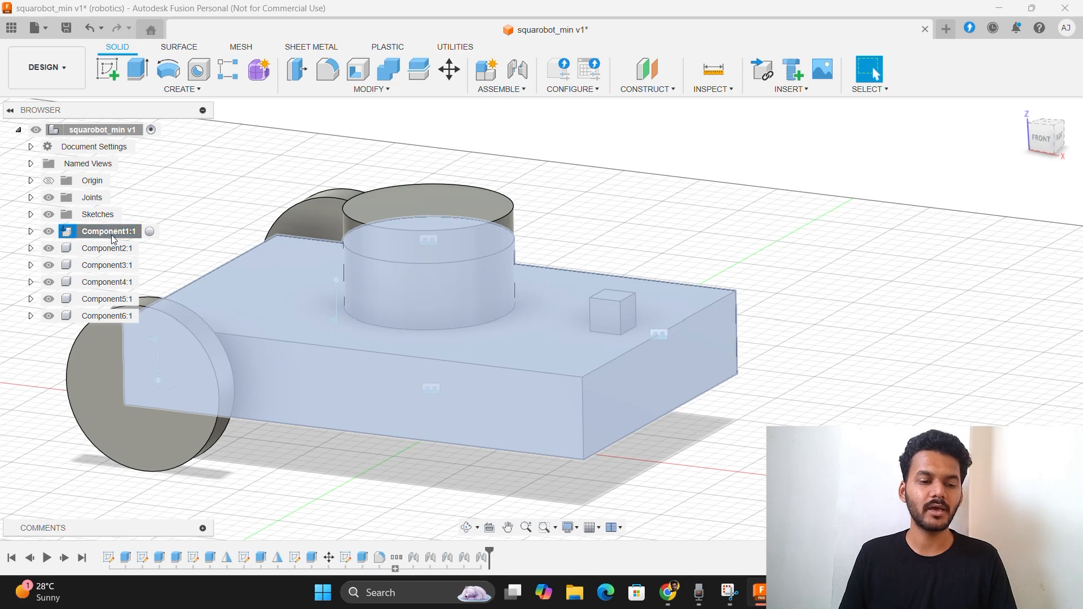
pyautogui.doubleClick(116, 234)
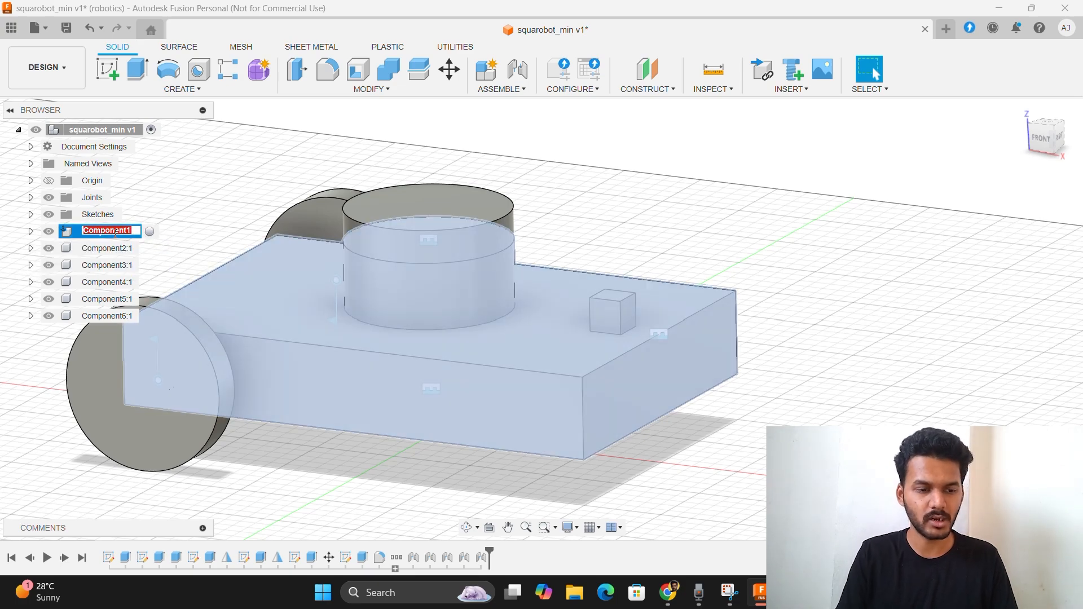
pyautogui.write('base_l')
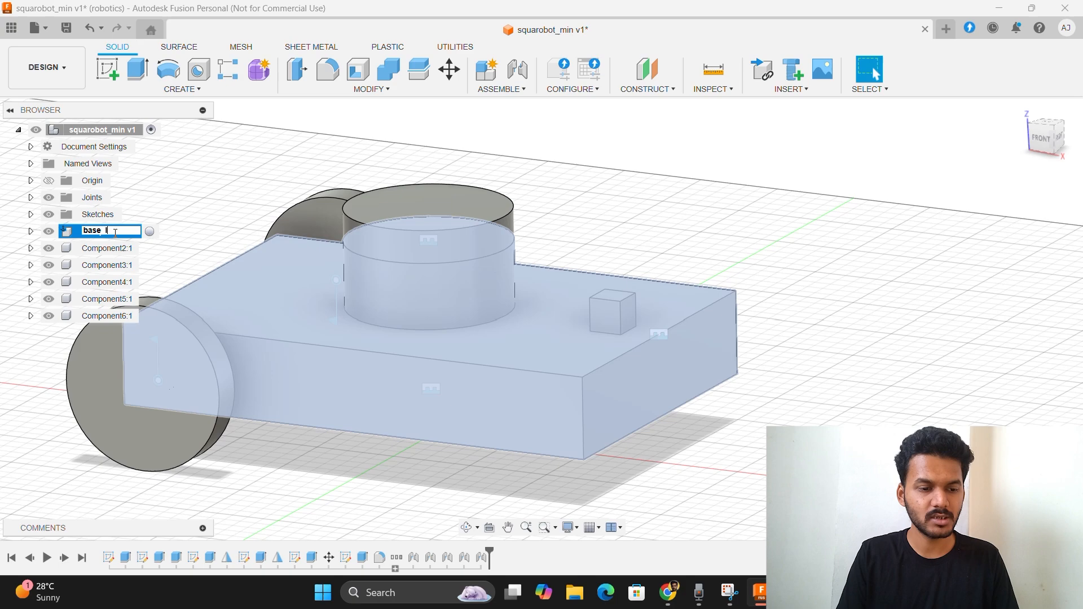
pyautogui.write('ink')
pyautogui.press('Return')
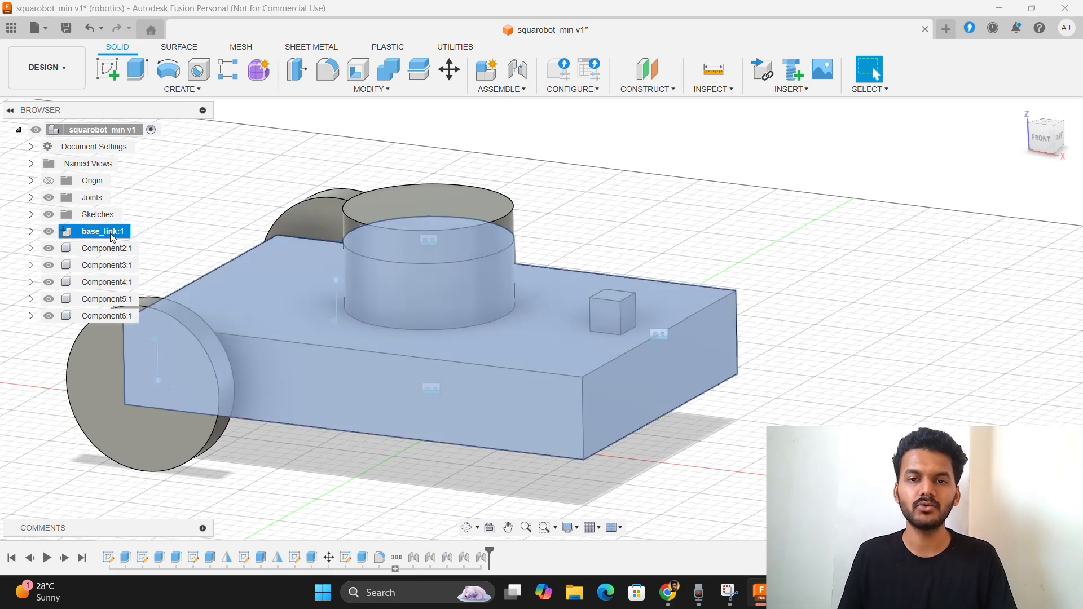
pyautogui.click(875, 266)
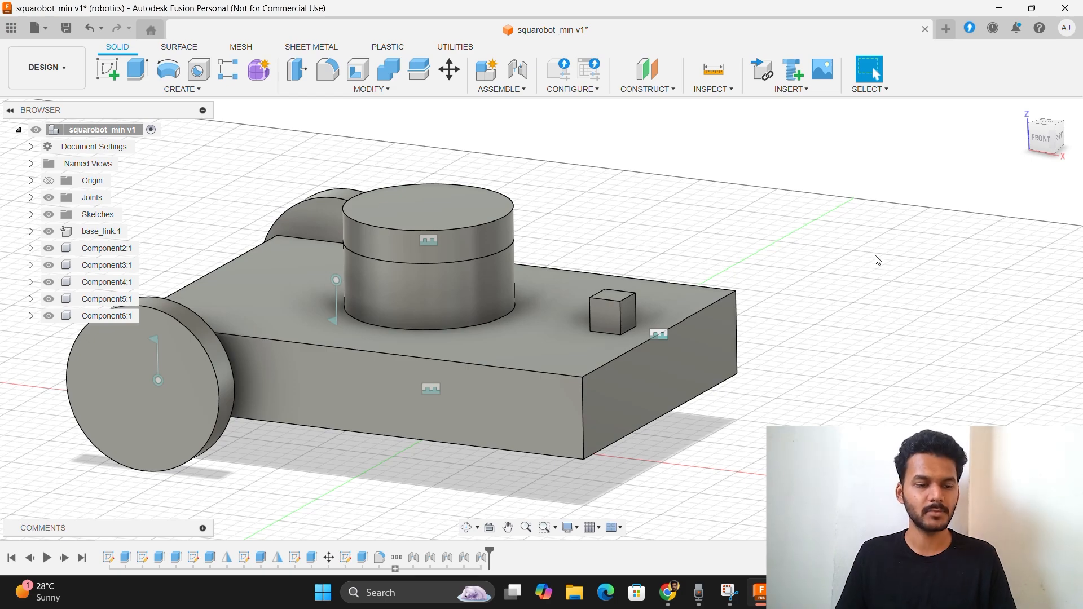
# Rename Component2, the disc on top of the cylindrical post, to lidar
pyautogui.click(117, 251)
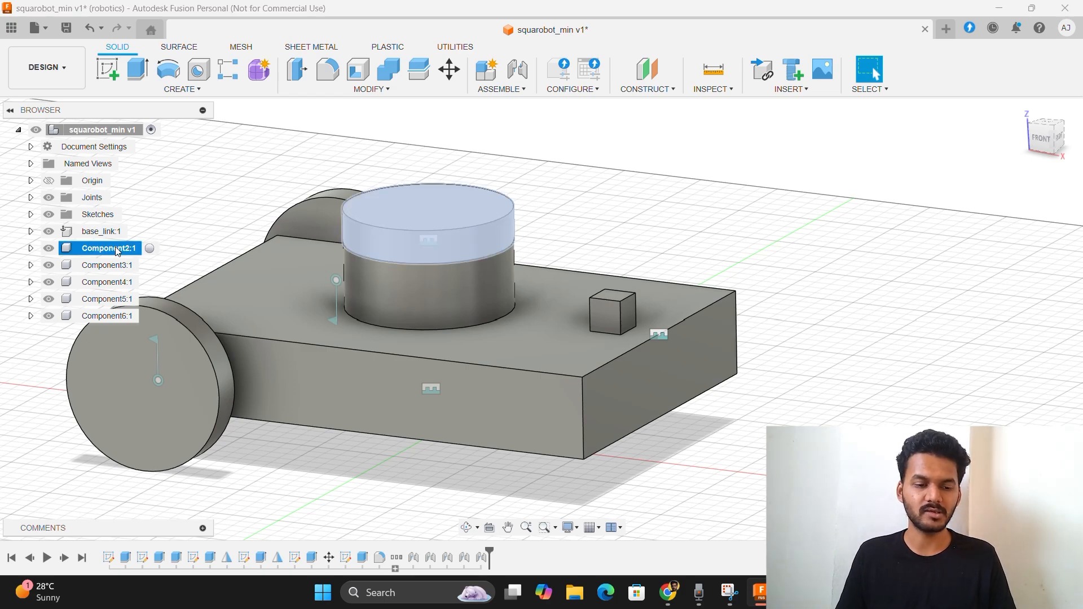
pyautogui.doubleClick(117, 251)
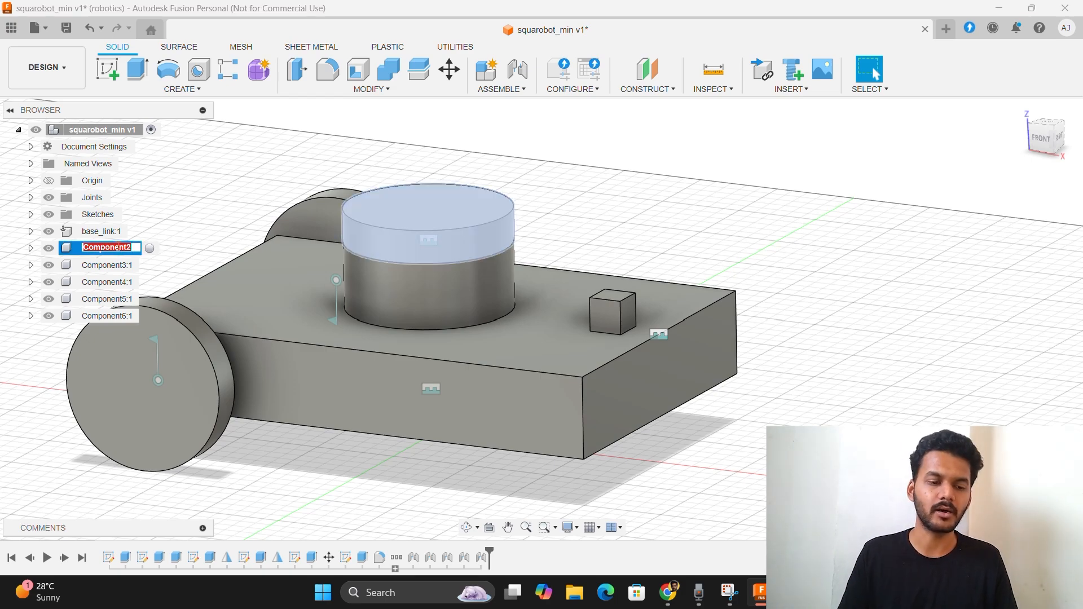
pyautogui.write('lidar')
pyautogui.press('Return')
# Rename Component3, the front-side wheel, to right_wheel and Component4, the back-side wheel, to left_wheel
pyautogui.click(96, 266)
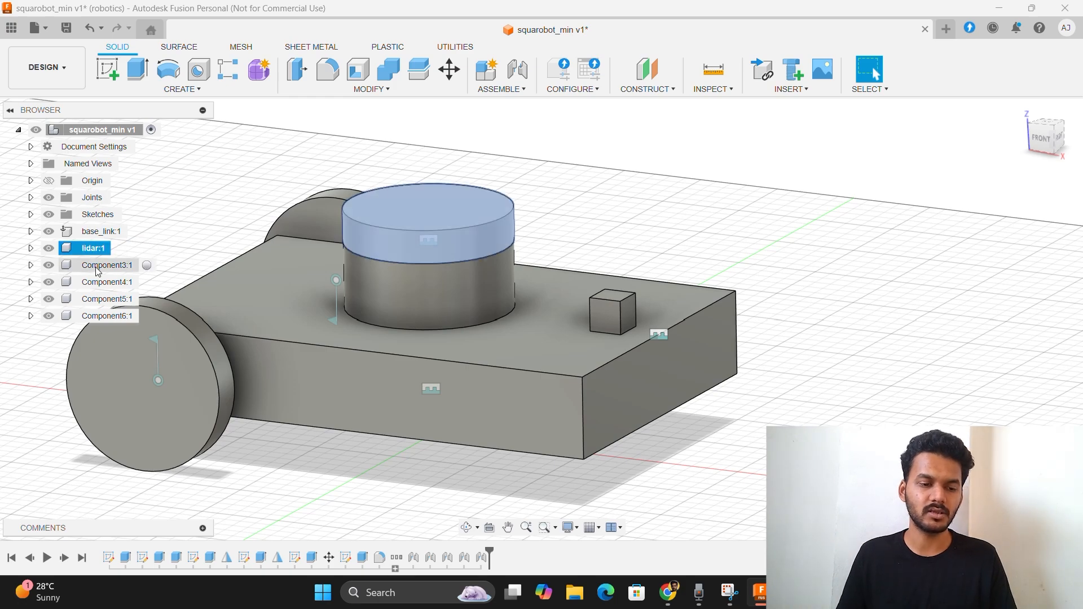
pyautogui.doubleClick(96, 266)
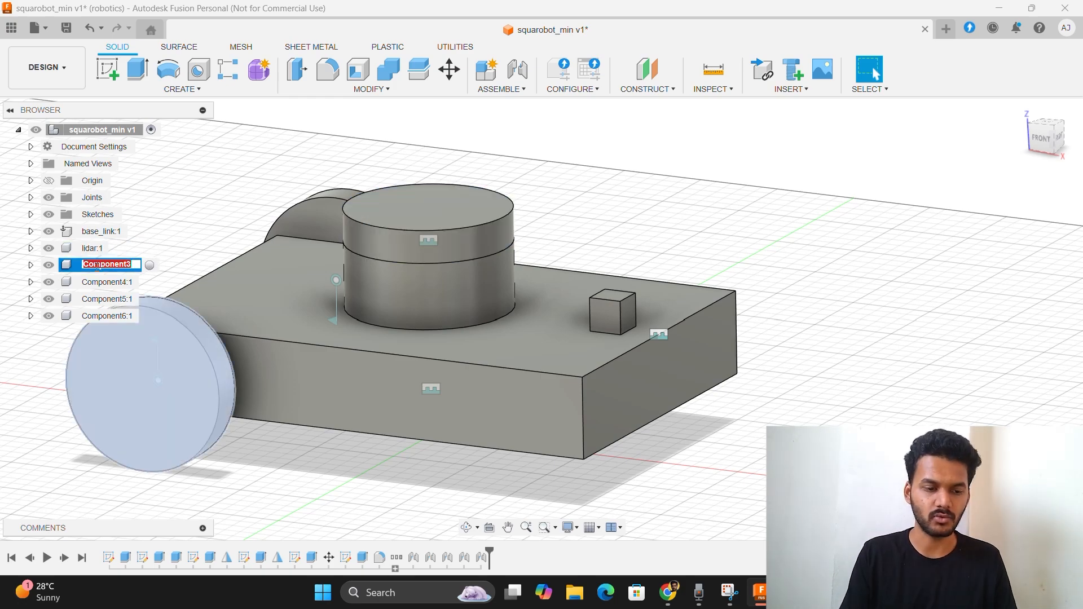
pyautogui.write('right_wheel')
pyautogui.press('Return')
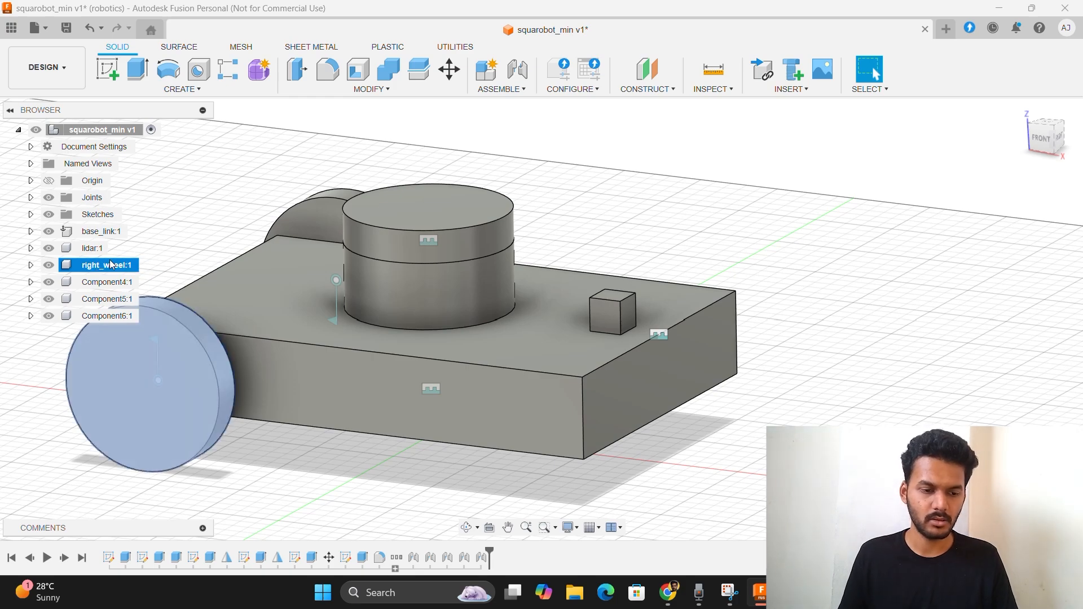
pyautogui.click(105, 283)
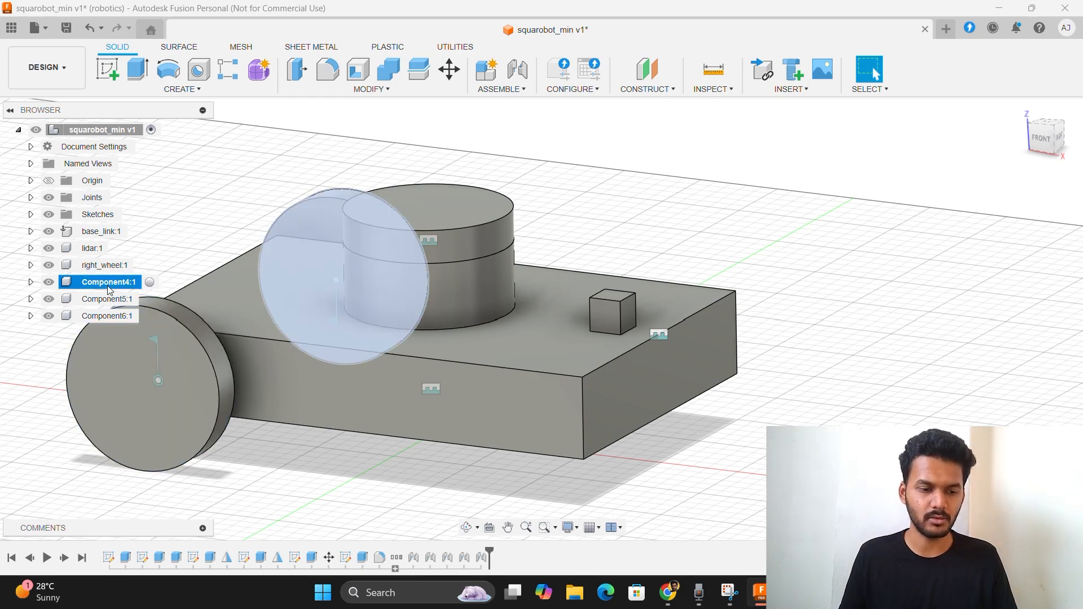
pyautogui.doubleClick(107, 286)
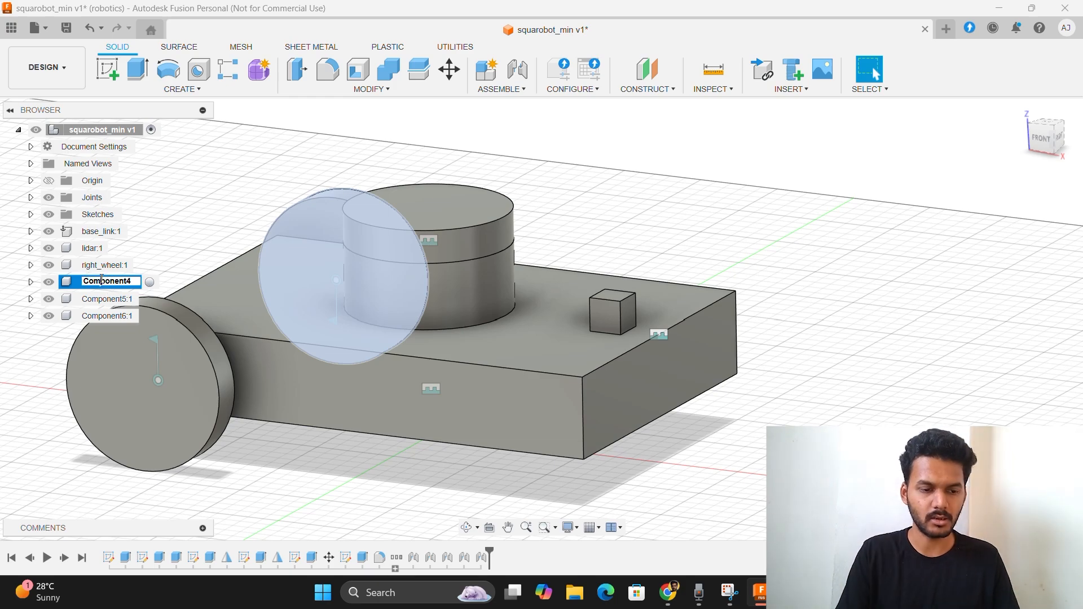
pyautogui.write('left_wheel')
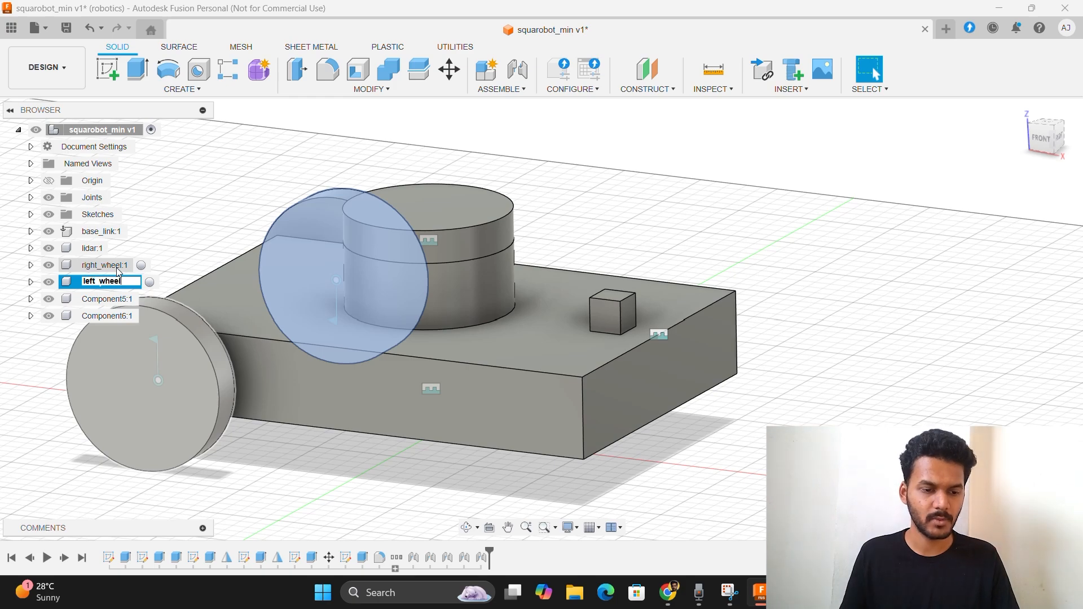
pyautogui.press('Return')
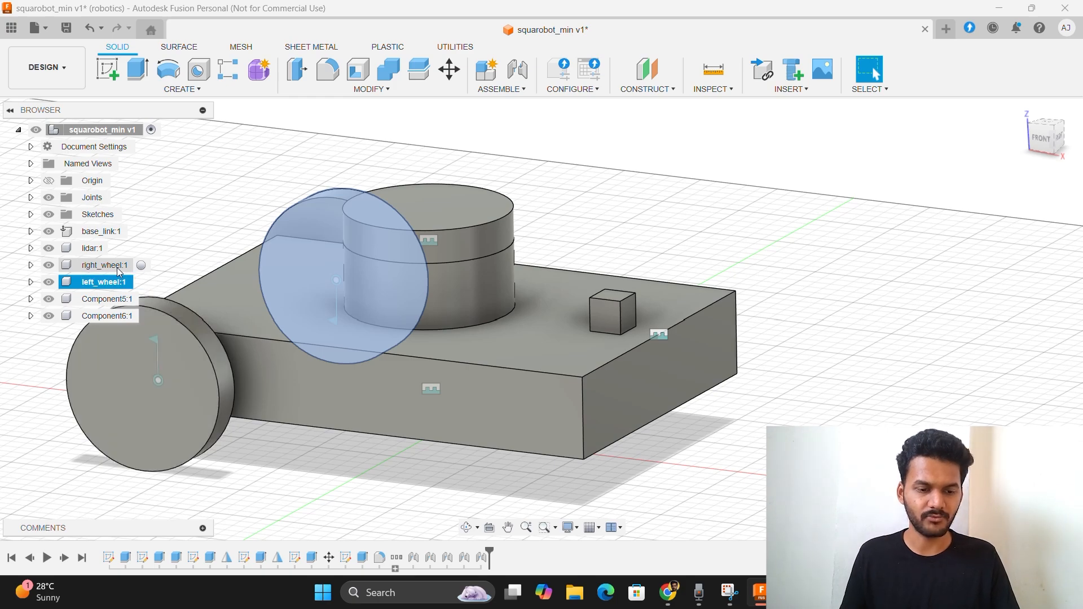
# Rename Component5, the small cube on the block, to camera and Component6, the rounded part underneath, to caster
pyautogui.doubleClick(107, 298)
pyautogui.write('camera')
pyautogui.press('Return')
pyautogui.click(111, 316)
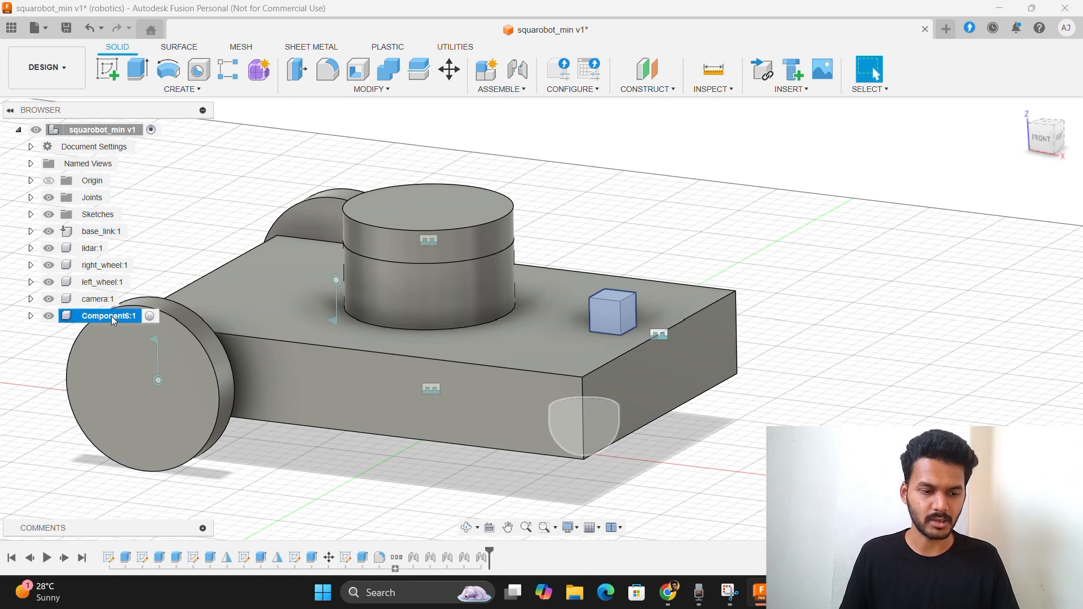
pyautogui.doubleClick(111, 316)
pyautogui.write('caster')
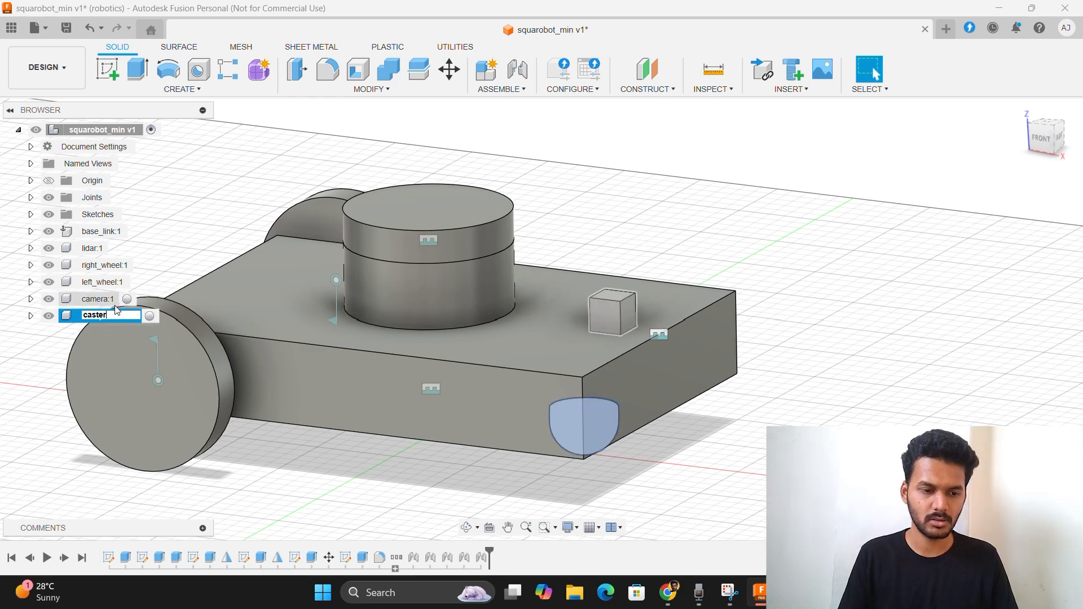
pyautogui.press('Return')
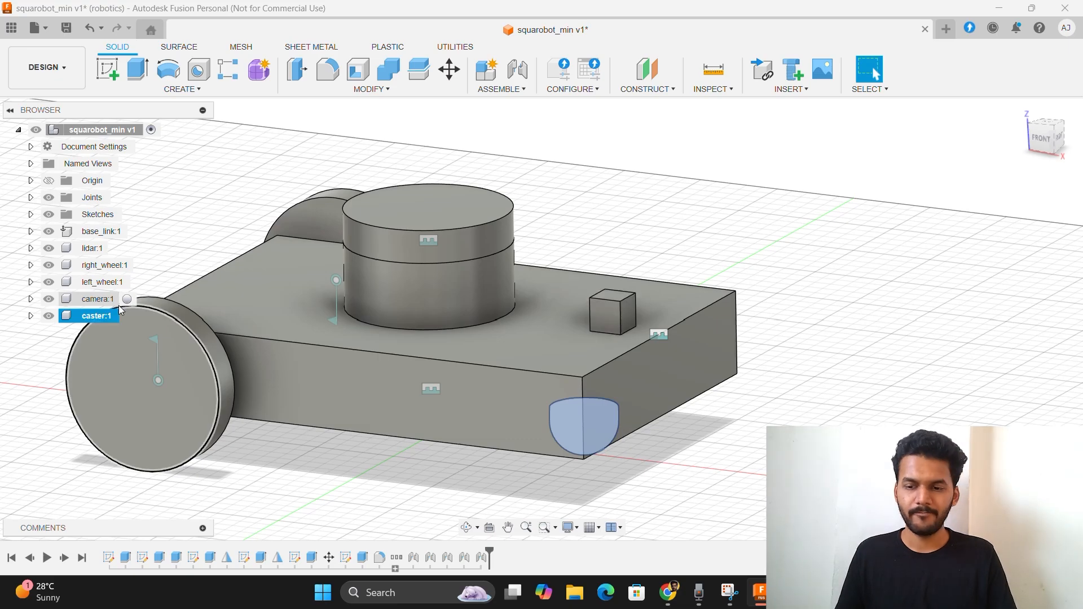
# Expand the list of joints and rename the lidar disc's rigid joint to lidar_joint
pyautogui.moveTo(1044, 141)
pyautogui.mouseDown()
pyautogui.moveTo(1067, 123)
pyautogui.moveTo(1040, 146)
pyautogui.mouseUp()
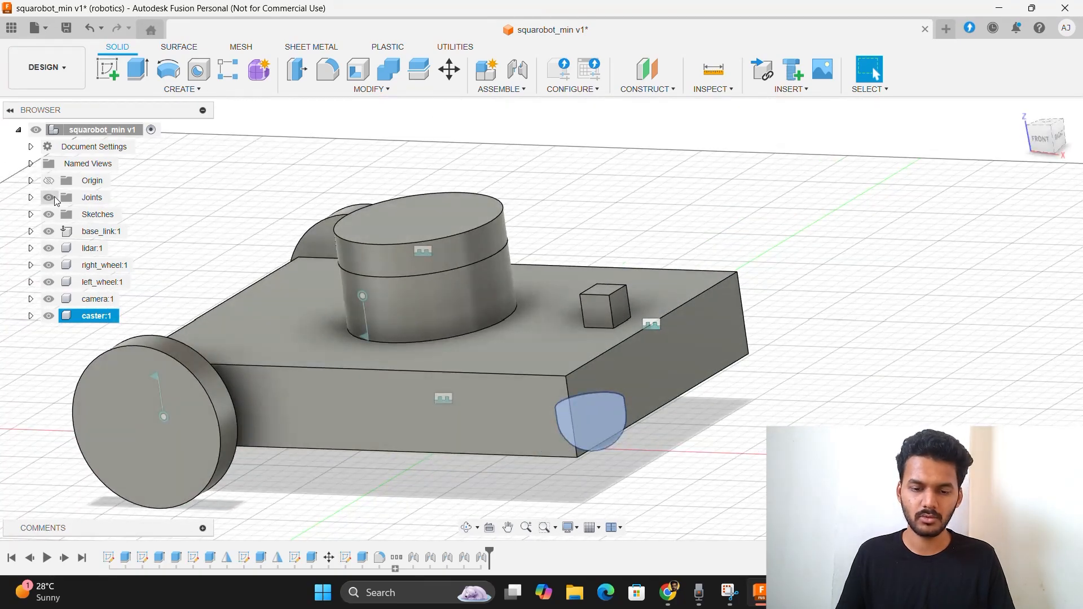
pyautogui.click(650, 221)
pyautogui.moveTo(712, 205); pyautogui.dragTo(1032, 173, button='middle')
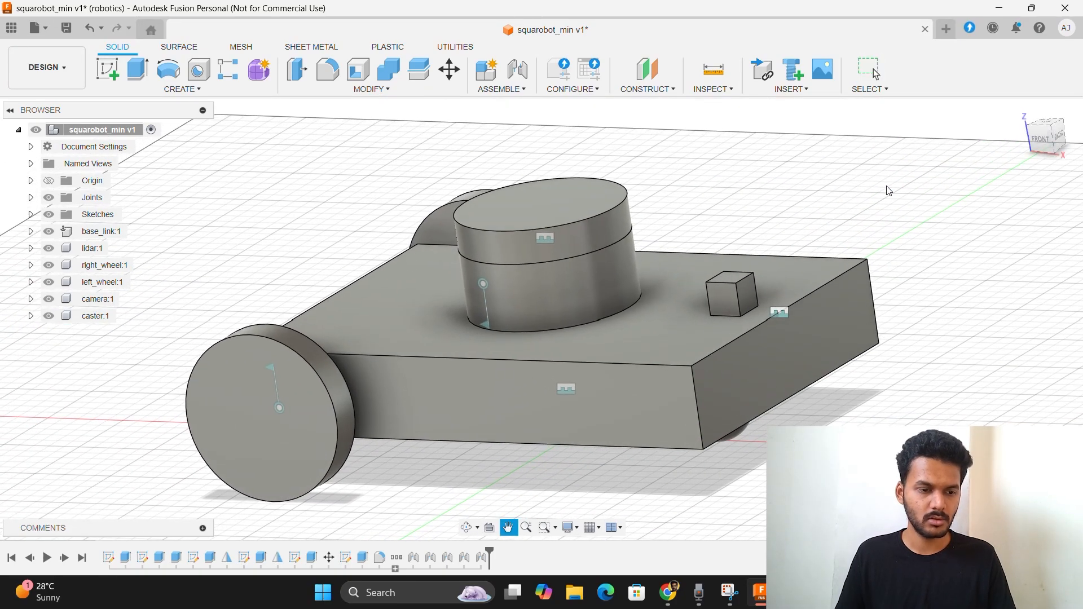
pyautogui.click(31, 197)
pyautogui.click(103, 220)
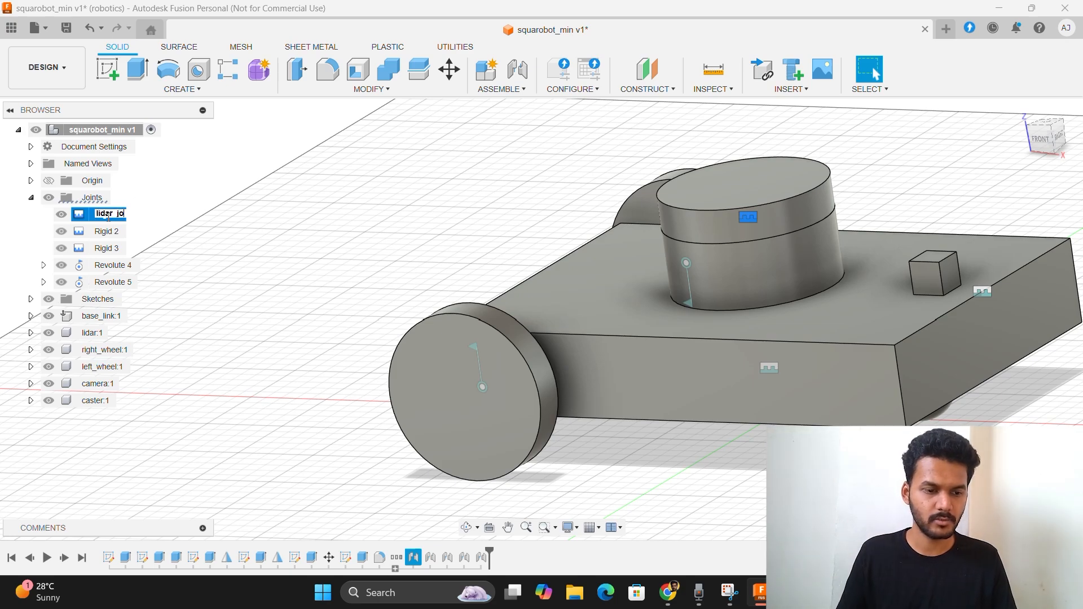
pyautogui.write('t')
pyautogui.press('Return')
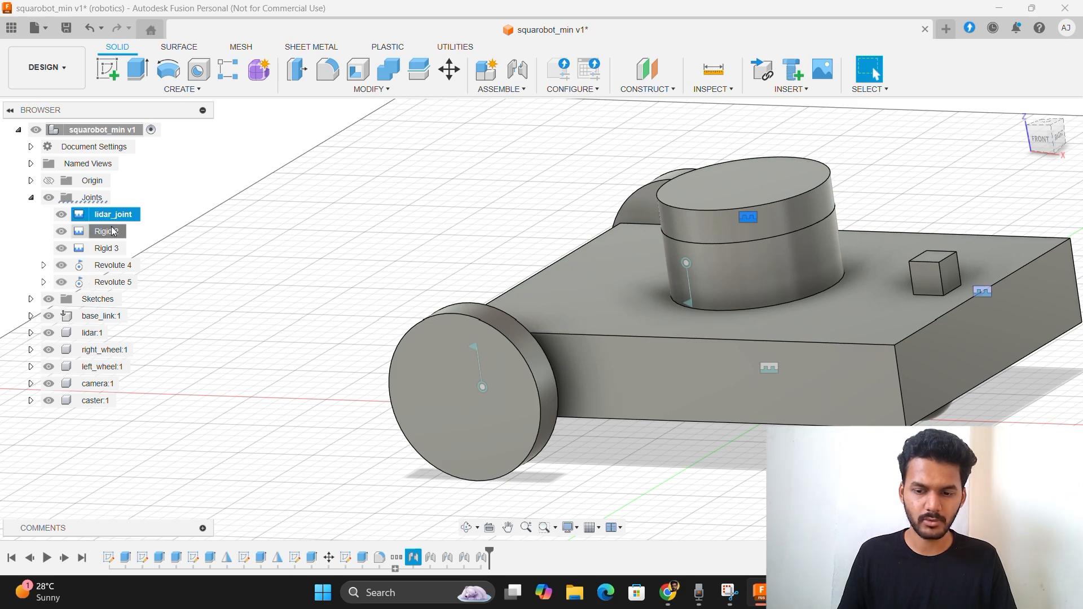
# Rename the Rigid 2 joint, which holds the camera cube, to camera_joint
pyautogui.click(115, 236)
pyautogui.click(116, 237)
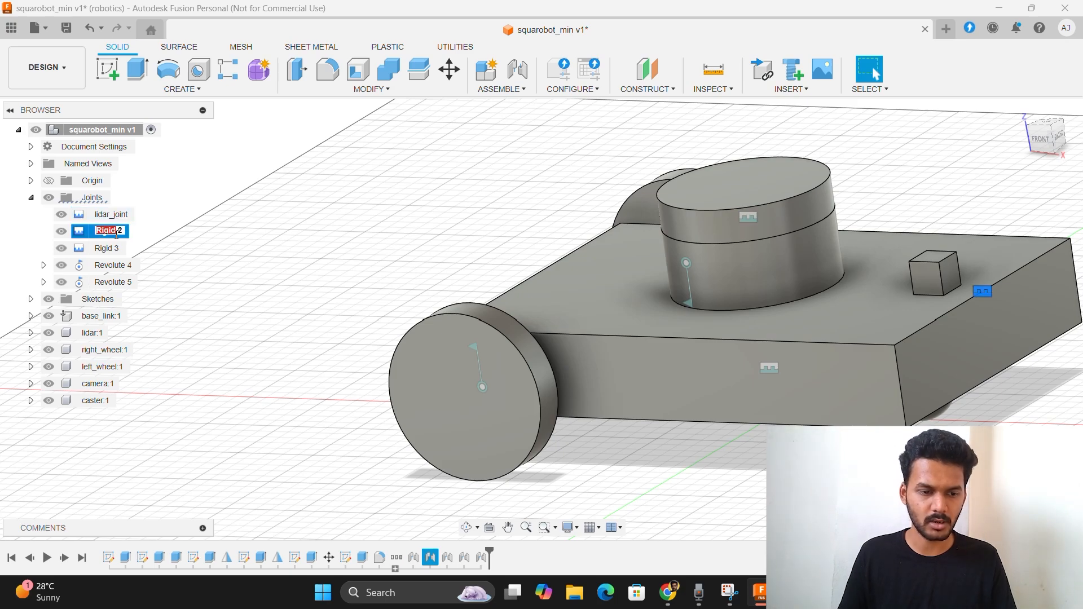
pyautogui.click(71, 211)
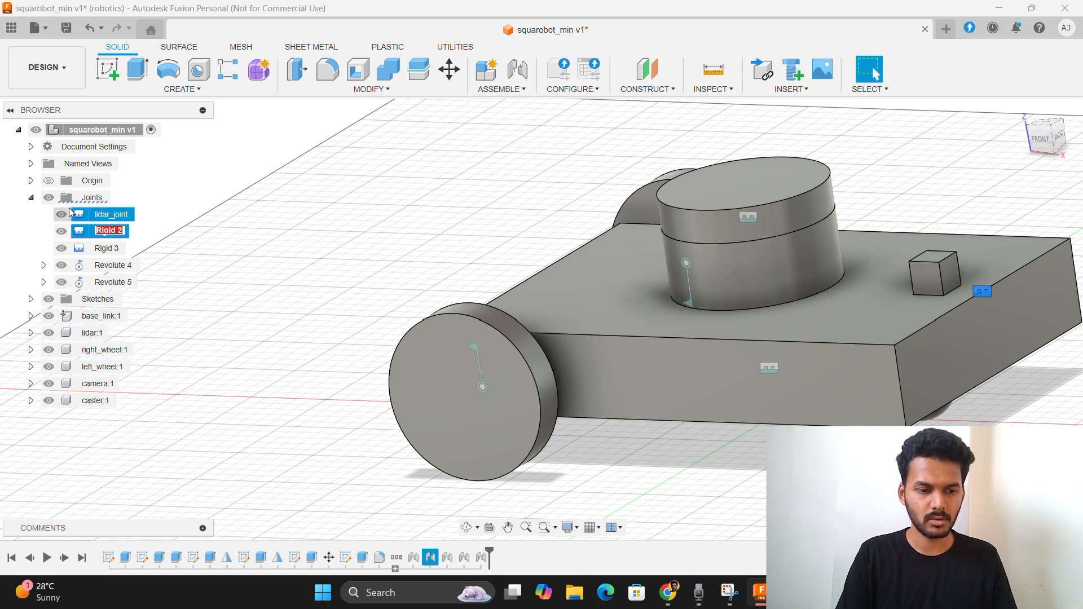
pyautogui.write('camera_joint')
pyautogui.press('Return')
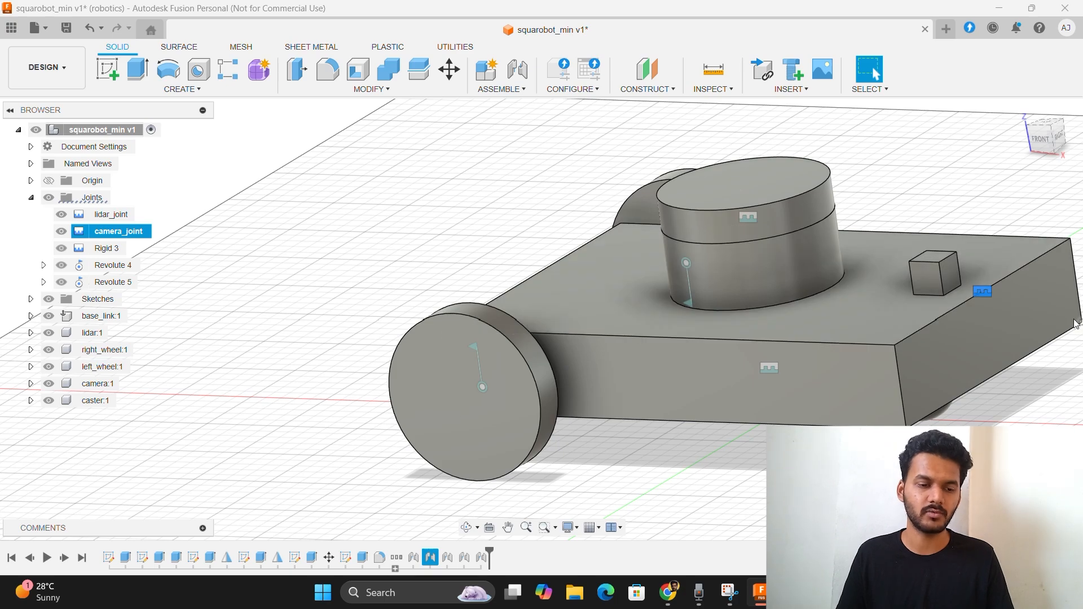
# Rename the Rigid 3 joint, which holds the caster, to caster_joint
pyautogui.click(108, 250)
pyautogui.doubleClick(107, 249)
pyautogui.moveTo(120, 249); pyautogui.dragTo(65, 248)
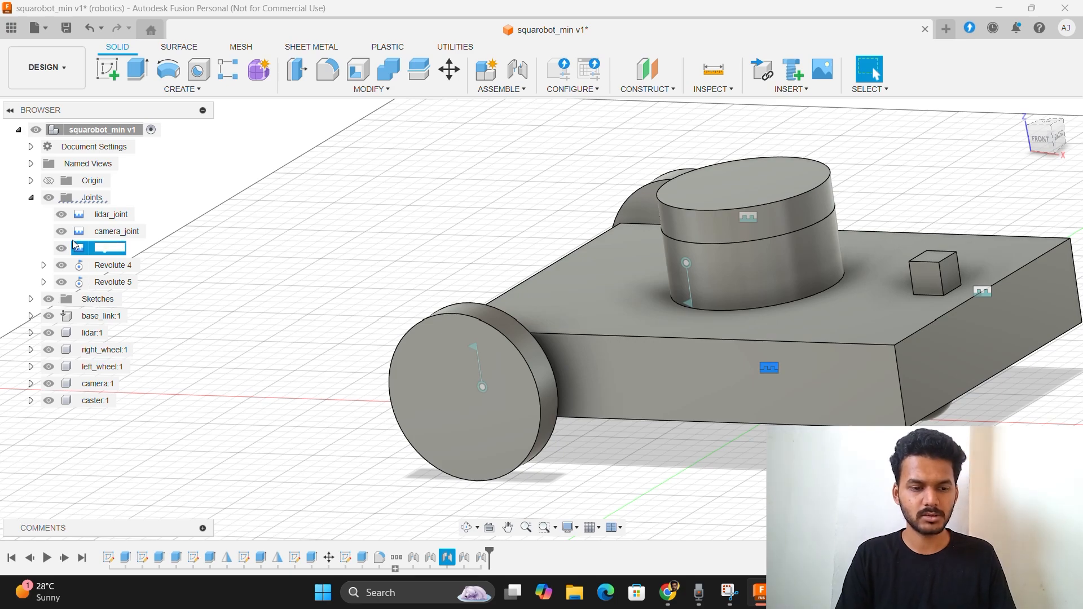
pyautogui.write('caster_joint')
pyautogui.press('Return')
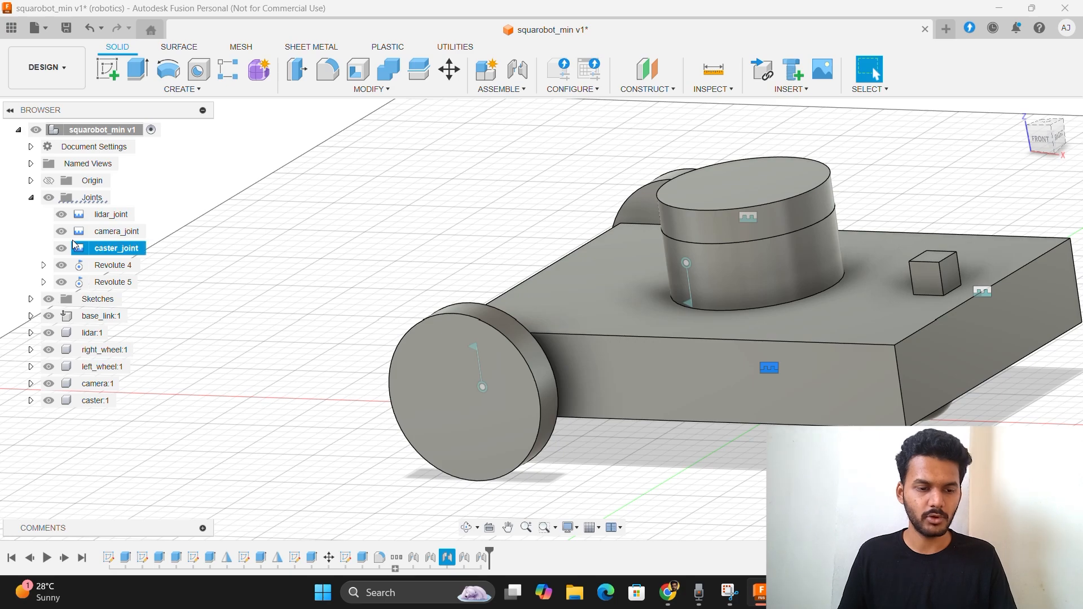
# Rename the Revolute 4 joint of the front-side wheel to right_wheel_joint
pyautogui.click(118, 266)
pyautogui.click(115, 266)
pyautogui.moveTo(106, 264); pyautogui.dragTo(78, 261)
pyautogui.press('BackSpace')
pyautogui.write('right_')
pyautogui.write('wheel_joint')
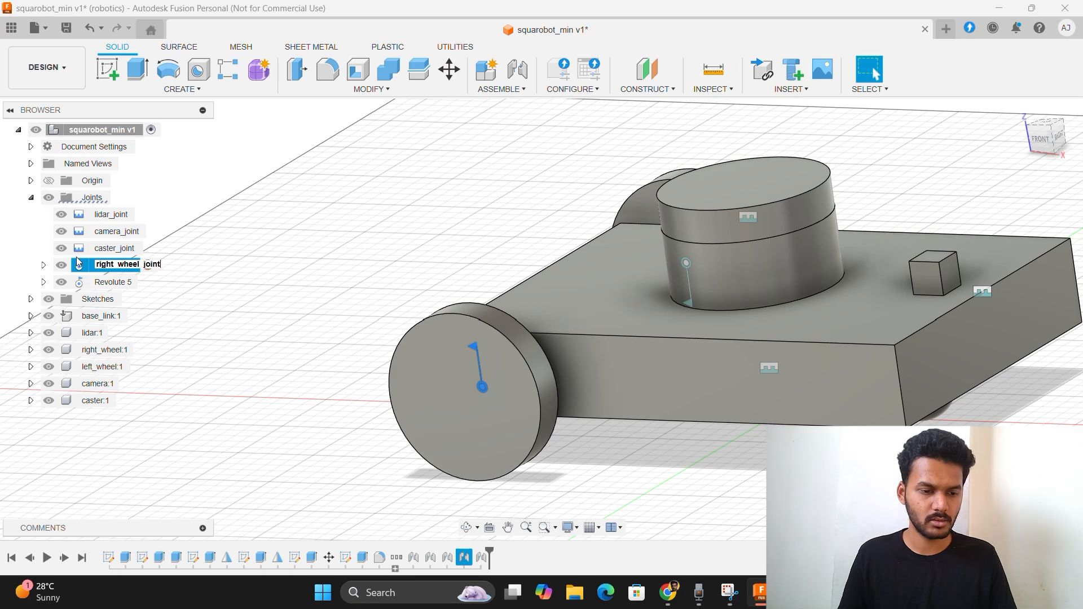
pyautogui.press('Return')
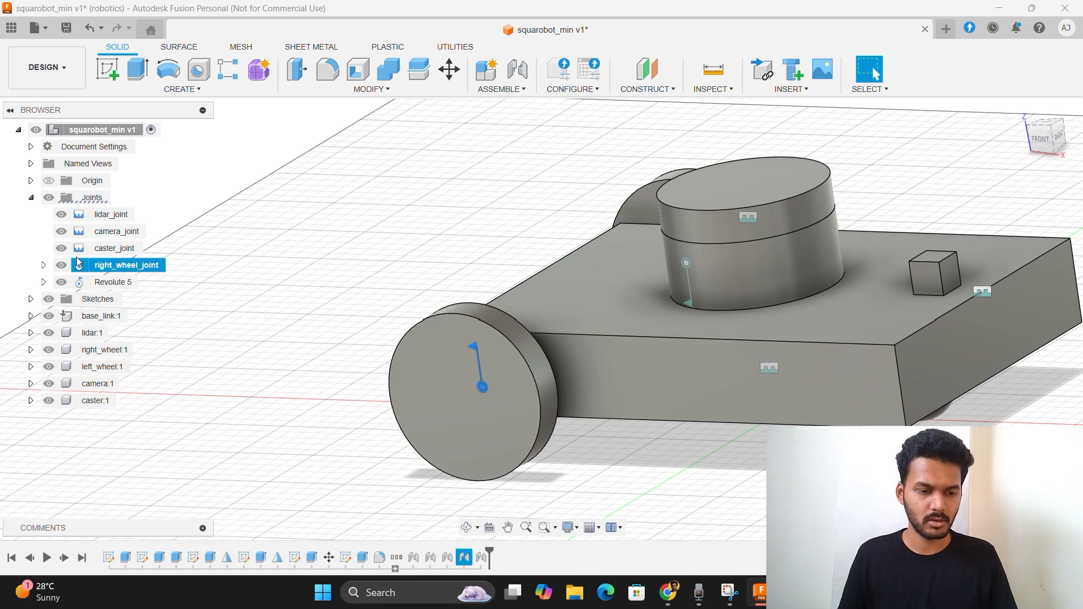
# Rename the Revolute 5 joint of the back-side wheel to left_wheel_joint and collapse the list of joints
pyautogui.click(130, 283)
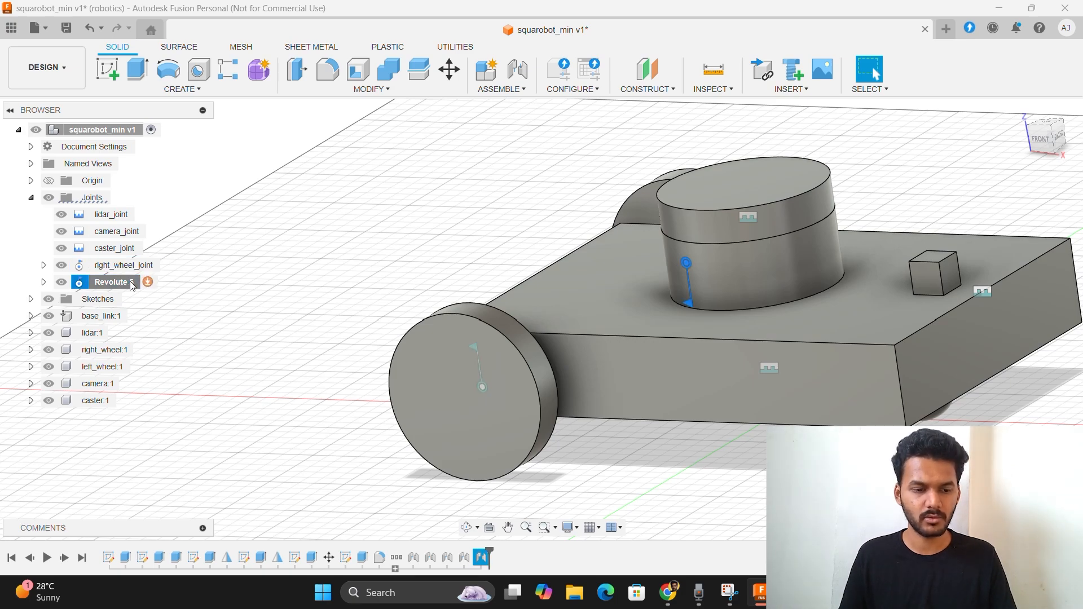
pyautogui.click(132, 282)
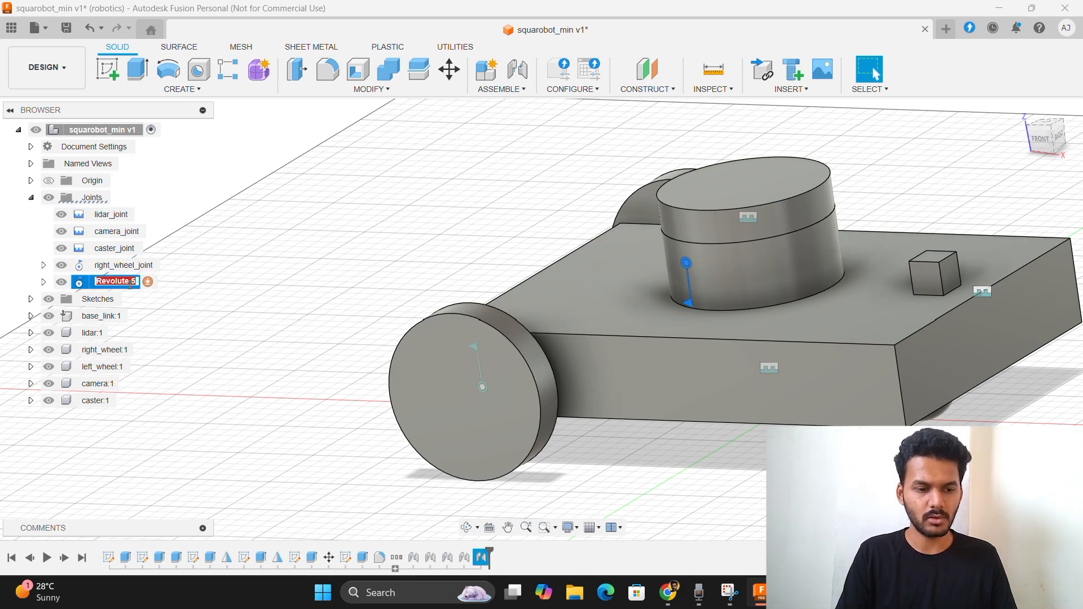
pyautogui.write('left')
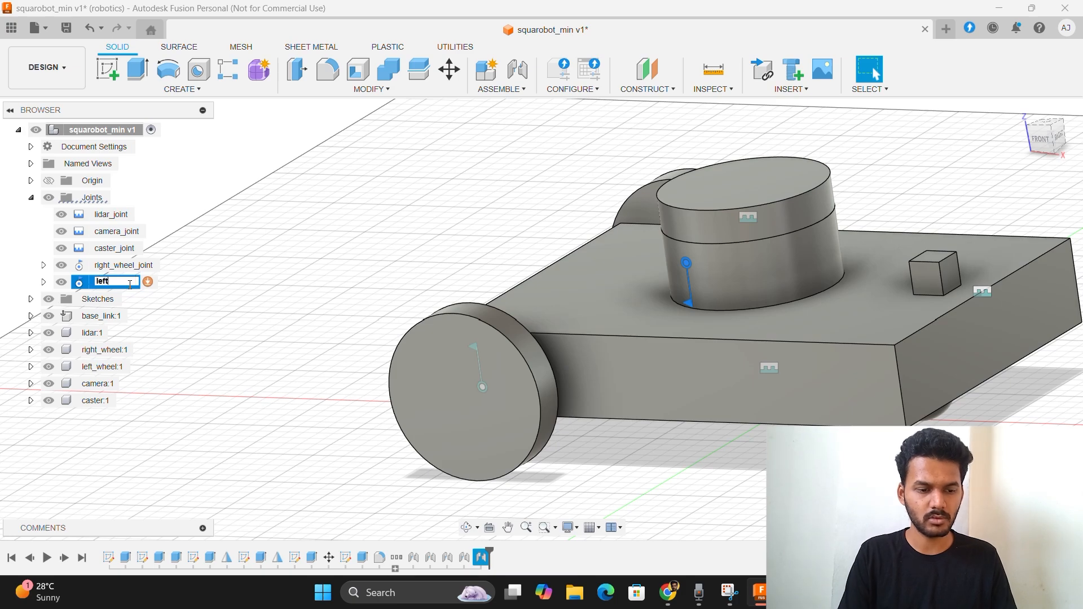
pyautogui.write('_wheel_joint')
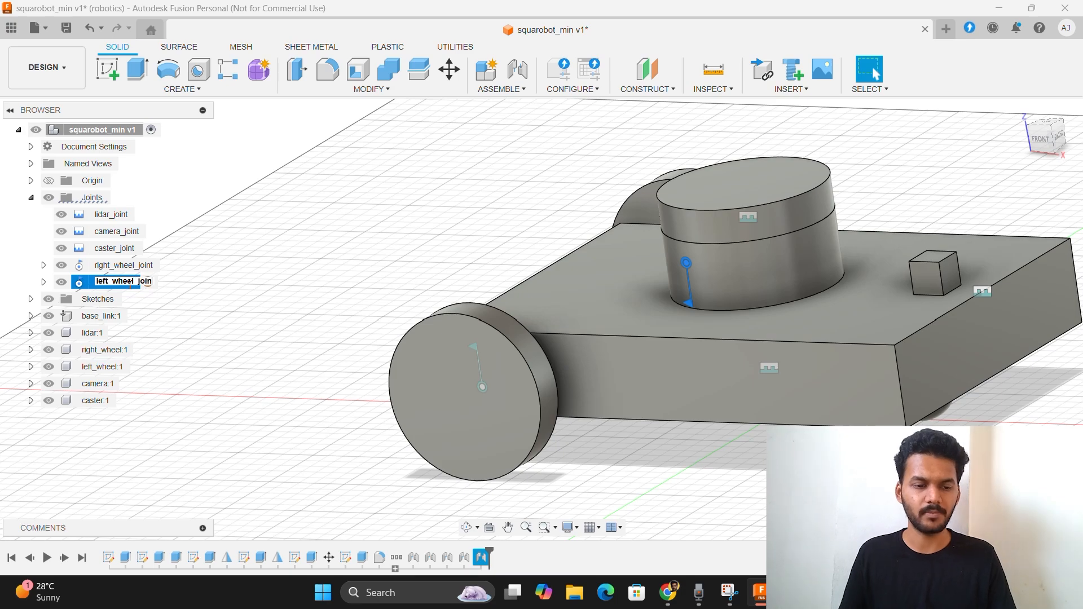
pyautogui.press('Return')
pyautogui.click(311, 240)
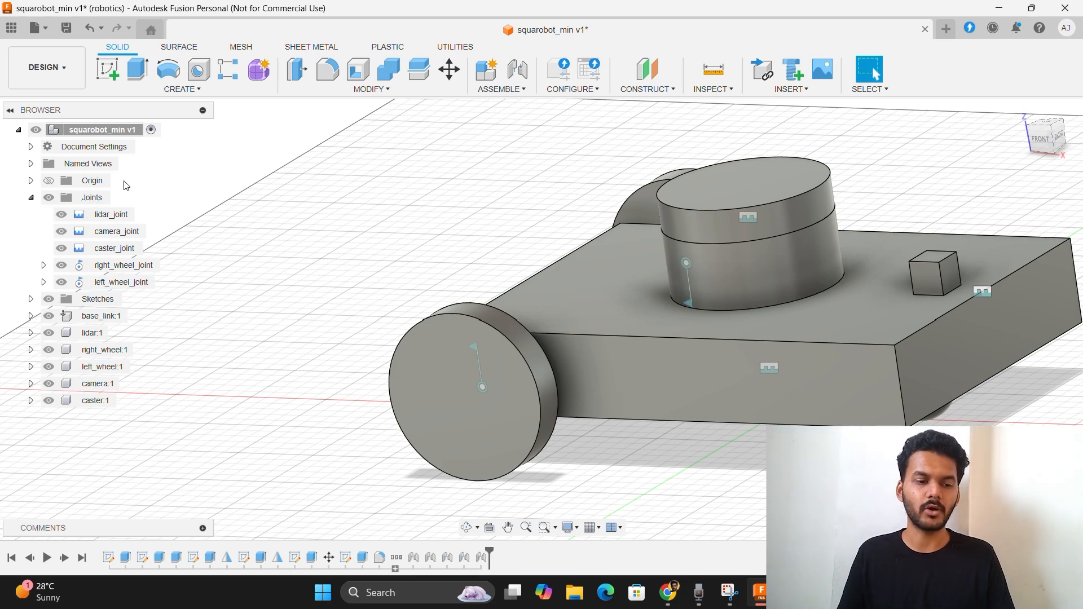
pyautogui.click(31, 197)
pyautogui.moveTo(521, 184); pyautogui.dragTo(324, 176, button='middle')
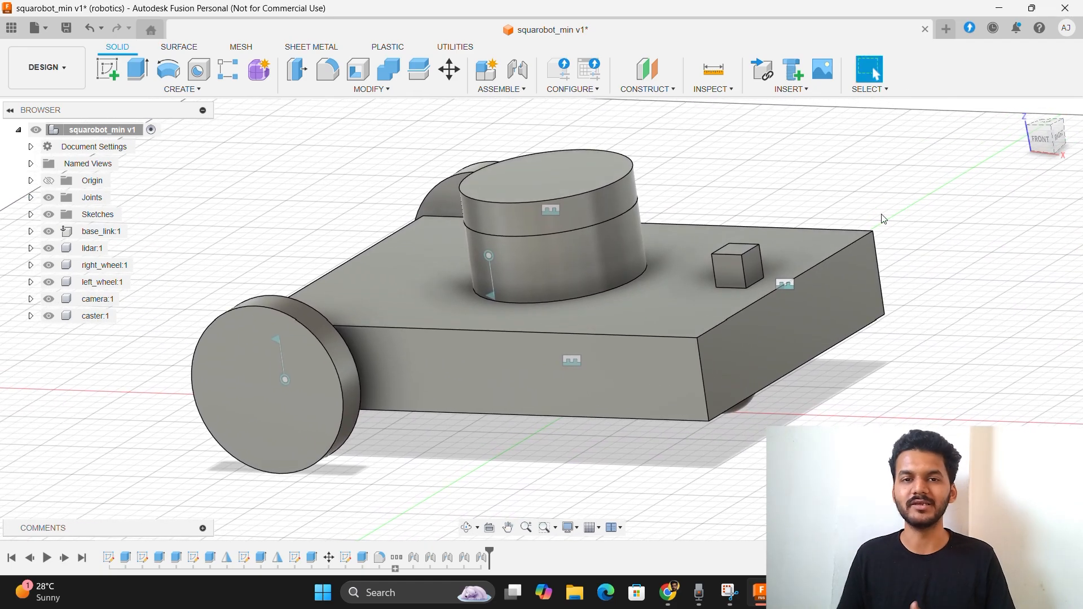